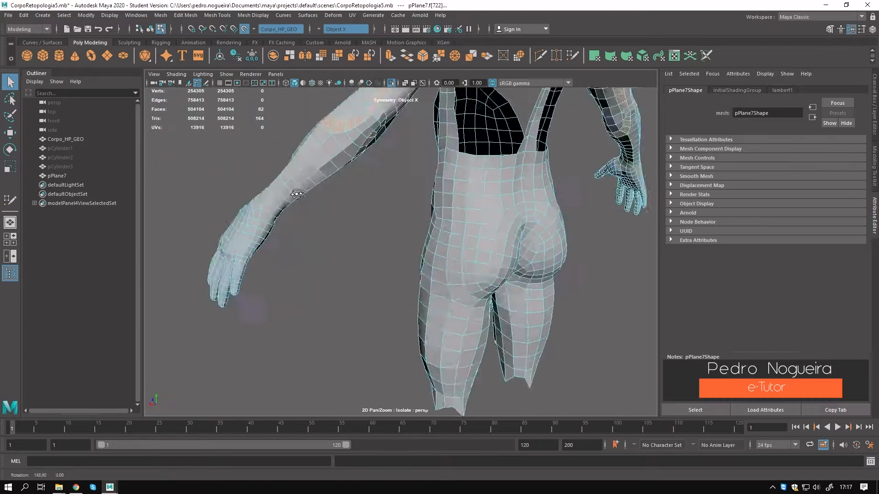
Delete the selected face ring and the neighbouring loops around the forearm on pPlane7, separating the hand section from the upper arm.
{"action": "key", "text": "Delete"}
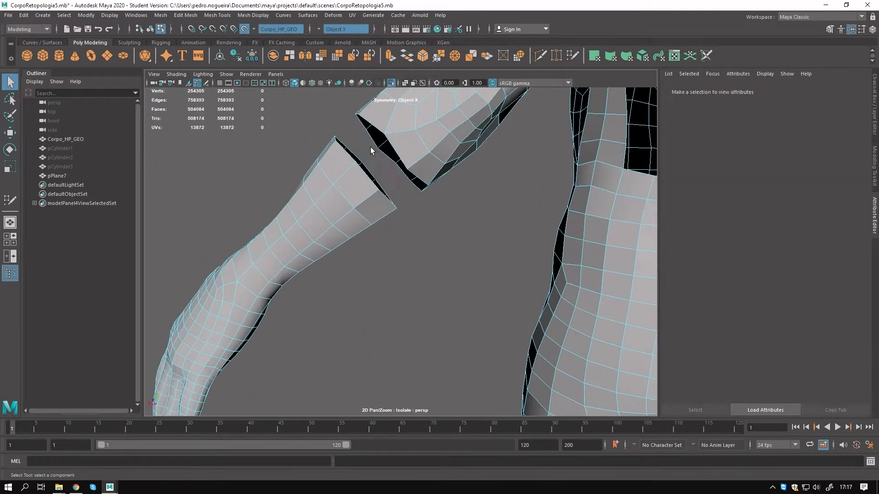
{"action": "scroll", "coordinate": [416, 223], "scroll_direction": "down", "scroll_amount": 5}
{"action": "left_click_drag", "start_coordinate": [417, 222], "coordinate": [314, 196], "text": "alt"}
{"action": "scroll", "coordinate": [370, 217], "scroll_direction": "up", "scroll_amount": 4}
{"action": "scroll", "coordinate": [370, 216], "scroll_direction": "up", "scroll_amount": 3}
{"action": "left_click", "coordinate": [407, 174]}
{"action": "double_click", "coordinate": [408, 187], "text": "shift"}
{"action": "left_click_drag", "start_coordinate": [409, 187], "coordinate": [430, 161], "text": "alt"}
{"action": "scroll", "coordinate": [403, 221], "scroll_direction": "down", "scroll_amount": 4}
{"action": "scroll", "coordinate": [403, 222], "scroll_direction": "up", "scroll_amount": 4}
{"action": "key", "text": "Delete"}
{"action": "double_click", "coordinate": [405, 213]}
{"action": "key", "text": "Delete"}
Remove further loops around the open ends of the cut arm on pPlane7.
{"action": "double_click", "coordinate": [415, 160]}
{"action": "scroll", "coordinate": [433, 205], "scroll_direction": "down", "scroll_amount": 4}
{"action": "left_click_drag", "start_coordinate": [433, 204], "coordinate": [481, 114], "text": "alt"}
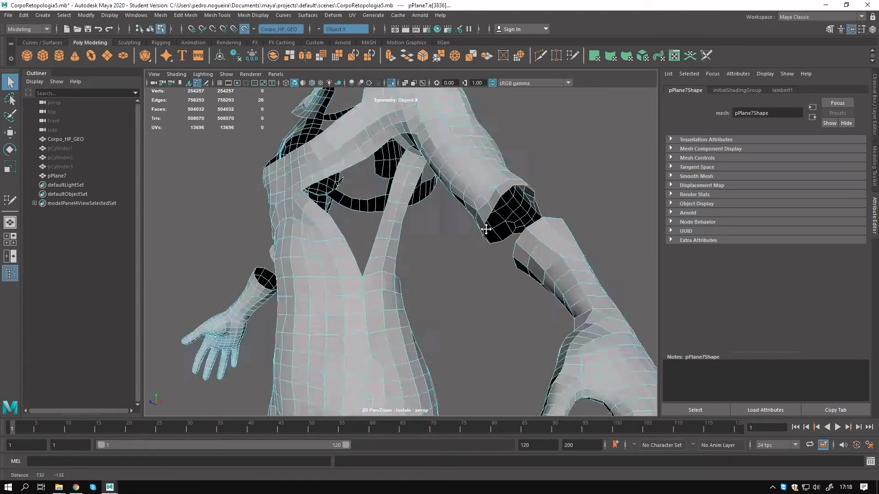
{"action": "middle_click_drag", "start_coordinate": [458, 108], "coordinate": [361, 90], "text": "alt"}
{"action": "scroll", "coordinate": [361, 89], "scroll_direction": "up", "scroll_amount": 4}
{"action": "right_click_drag", "start_coordinate": [476, 229], "coordinate": [390, 263], "text": "alt"}
{"action": "middle_click_drag", "start_coordinate": [391, 263], "coordinate": [378, 338], "text": "alt"}
{"action": "left_click", "coordinate": [370, 240]}
{"action": "key", "text": "Delete"}
{"action": "double_click", "coordinate": [371, 234]}
{"action": "key", "text": "Delete"}
Delete more loops along the forearm section of pPlane7 down towards the wrist.
{"action": "right_click_drag", "start_coordinate": [378, 338], "coordinate": [494, 341], "text": "alt"}
{"action": "left_click", "coordinate": [372, 306]}
{"action": "key", "text": "Delete"}
{"action": "middle_click_drag", "start_coordinate": [417, 160], "coordinate": [431, 215], "text": "alt"}
{"action": "double_click", "coordinate": [390, 231]}
{"action": "key", "text": "Delete"}
{"action": "double_click", "coordinate": [378, 318]}
{"action": "key", "text": "Delete"}
{"action": "right_click_drag", "start_coordinate": [412, 325], "coordinate": [330, 330], "text": "alt"}
{"action": "double_click", "coordinate": [302, 218]}
{"action": "key", "text": "Delete"}
{"action": "right_click_drag", "start_coordinate": [411, 237], "coordinate": [459, 265], "text": "alt"}
{"action": "left_click_drag", "start_coordinate": [459, 265], "coordinate": [398, 246], "text": "alt"}
Delete the loops at the base of the thumb to detach it from the hand.
{"action": "double_click", "coordinate": [398, 243]}
{"action": "right_click_drag", "start_coordinate": [367, 193], "coordinate": [328, 204], "text": "alt"}
{"action": "double_click", "coordinate": [331, 253]}
{"action": "middle_click_drag", "start_coordinate": [332, 253], "coordinate": [364, 204], "text": "alt"}
{"action": "left_click_drag", "start_coordinate": [364, 204], "coordinate": [437, 215], "text": "alt"}
{"action": "right_click_drag", "start_coordinate": [437, 215], "coordinate": [500, 248], "text": "alt"}
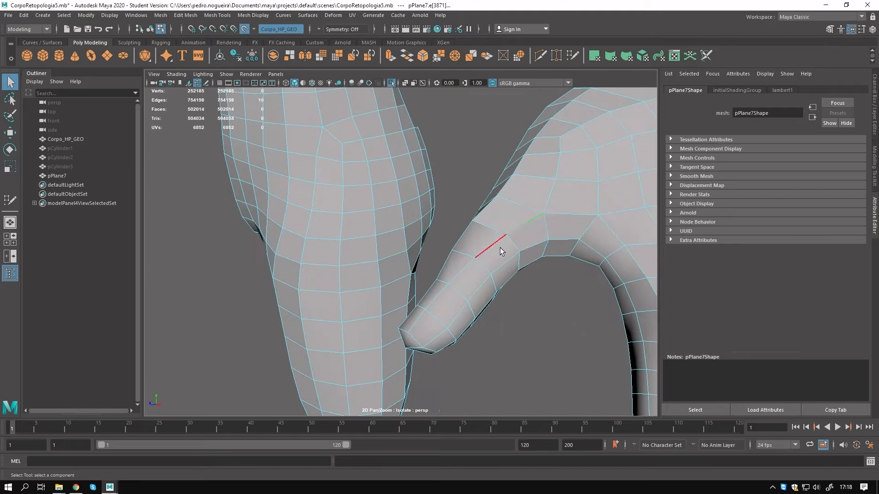
{"action": "left_click_drag", "start_coordinate": [519, 256], "coordinate": [399, 229], "text": "alt"}
{"action": "key", "text": "Delete"}
{"action": "left_click_drag", "start_coordinate": [436, 270], "coordinate": [447, 237]}
{"action": "key", "text": "Delete"}
Delete the faces between the thumb base and the palm, leaving the inner side of the hand open.
{"action": "left_click_drag", "start_coordinate": [481, 193], "coordinate": [453, 247], "text": "alt"}
{"action": "left_click", "coordinate": [448, 217]}
{"action": "left_click_drag", "start_coordinate": [451, 220], "coordinate": [476, 240], "text": "alt"}
{"action": "scroll", "coordinate": [448, 251], "scroll_direction": "down", "scroll_amount": 3}
{"action": "key", "text": "Delete"}
{"action": "key", "text": "Delete"}
{"action": "left_click_drag", "start_coordinate": [481, 239], "coordinate": [476, 185], "text": "alt"}
{"action": "left_click_drag", "start_coordinate": [477, 186], "coordinate": [425, 220]}
{"action": "key", "text": "Delete"}
Delete the leftover faces around the wrist so only the fingers, thumb tip and partial hand surface remain.
{"action": "left_click_drag", "start_coordinate": [427, 220], "coordinate": [476, 274]}
{"action": "left_click_drag", "start_coordinate": [476, 275], "coordinate": [462, 220], "text": "alt"}
{"action": "key", "text": "Delete"}
{"action": "left_click_drag", "start_coordinate": [462, 217], "coordinate": [507, 255]}
{"action": "key", "text": "Delete"}
{"action": "key", "text": "Delete"}
{"action": "scroll", "coordinate": [433, 240], "scroll_direction": "down", "scroll_amount": 5}
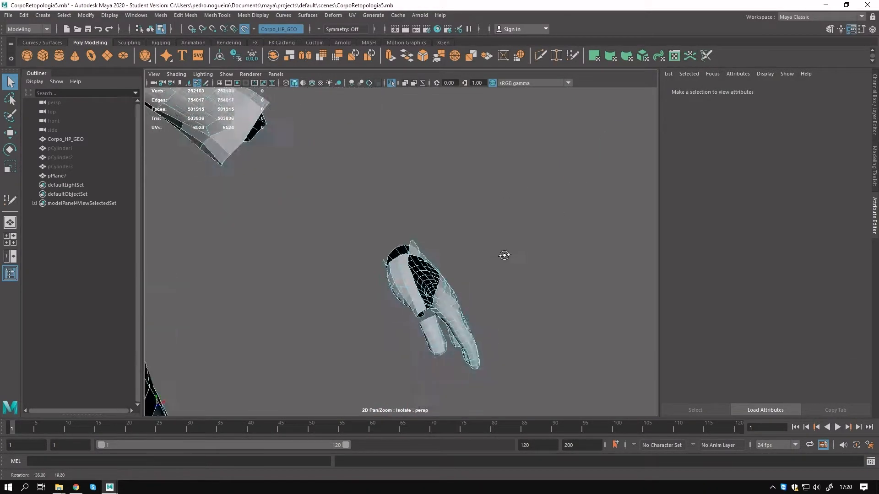
Import the HumanBody.ma sculpting base mesh from the Bipeds examples in the Content Browser.
{"action": "left_click", "coordinate": [136, 15]}
{"action": "mouse_move", "coordinate": [196, 31]}
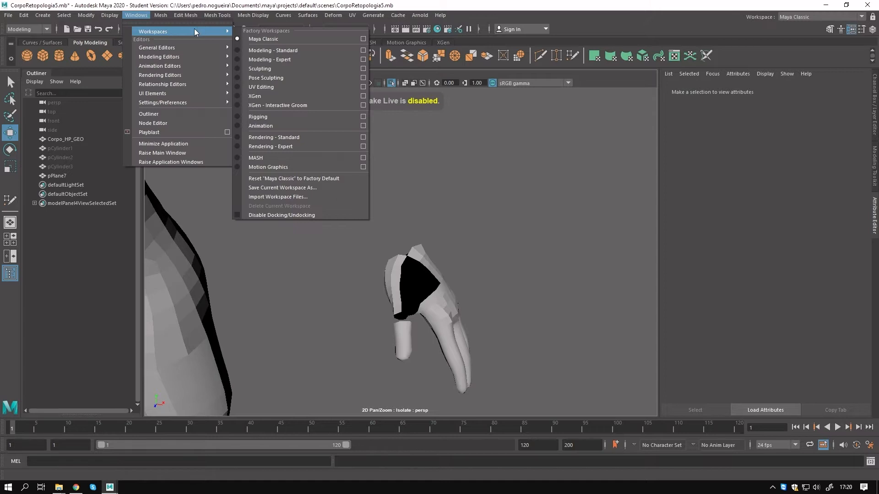
{"action": "left_click", "coordinate": [258, 75]}
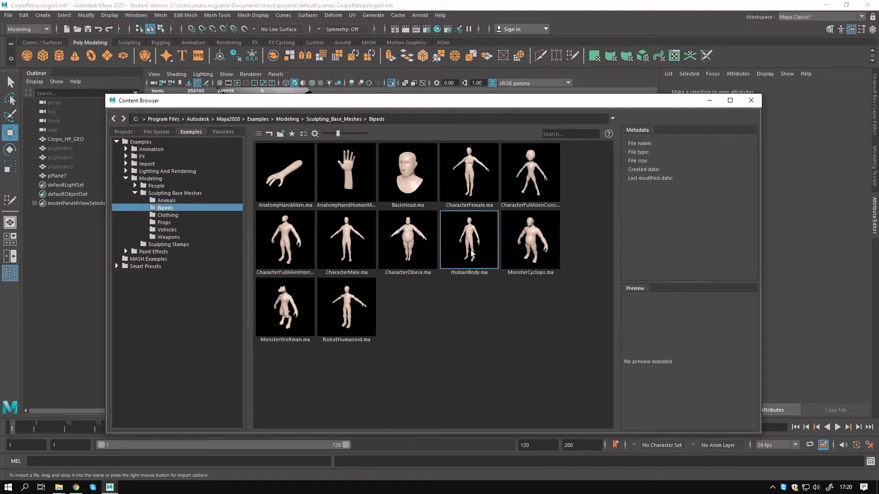
{"action": "left_click", "coordinate": [751, 101]}
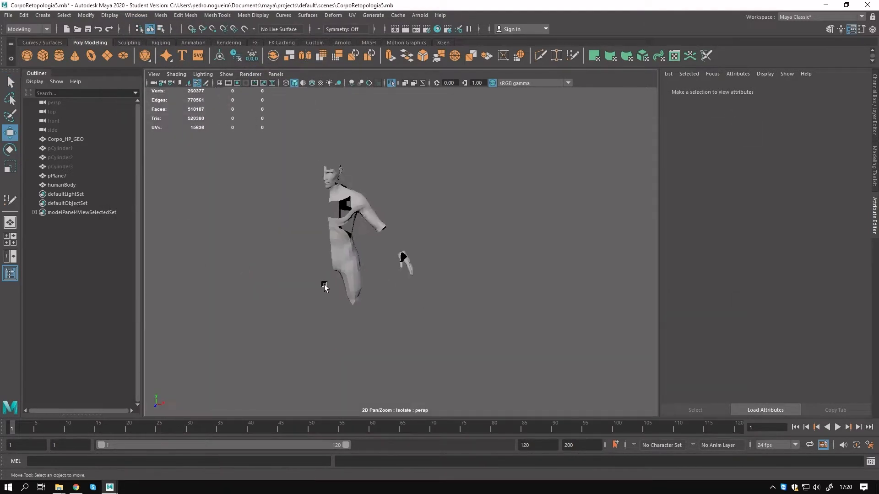
Leave isolate view and delete every part of the humanBody mesh except one hand.
{"action": "key", "text": "ctrl+1"}
{"action": "left_click", "coordinate": [338, 135]}
{"action": "right_click_drag", "start_coordinate": [357, 229], "coordinate": [460, 252], "text": "alt"}
{"action": "left_click_drag", "start_coordinate": [467, 240], "coordinate": [481, 214], "text": "alt"}
{"action": "double_click", "coordinate": [401, 156], "text": "shift"}
{"action": "key", "text": "Delete"}
{"action": "double_click", "coordinate": [439, 133]}
{"action": "key", "text": "Delete"}
{"action": "left_click", "coordinate": [408, 247]}
{"action": "right_click_drag", "start_coordinate": [408, 247], "coordinate": [374, 268], "text": "alt"}
{"action": "middle_click_drag", "start_coordinate": [373, 268], "coordinate": [369, 146], "text": "alt"}
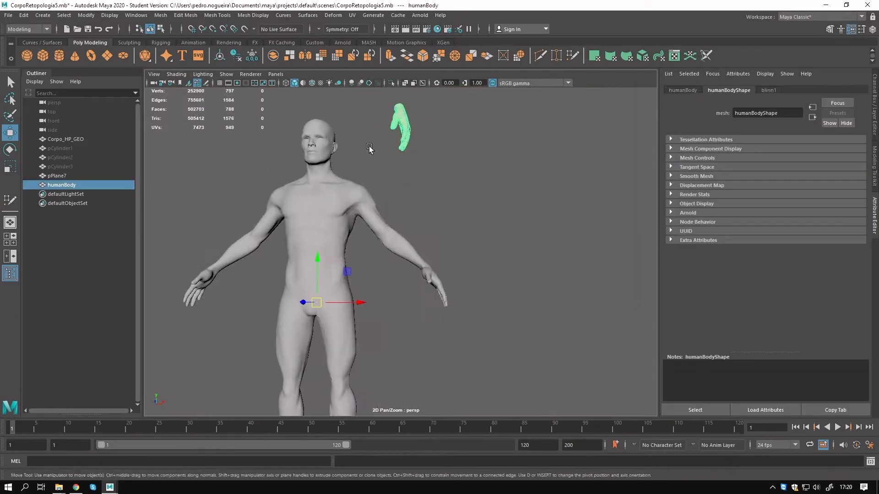
Bring the humanBody hand near the character's arm and rotate it towards the orientation of the character's hand.
{"action": "left_click_drag", "start_coordinate": [425, 270], "coordinate": [276, 301], "text": "alt"}
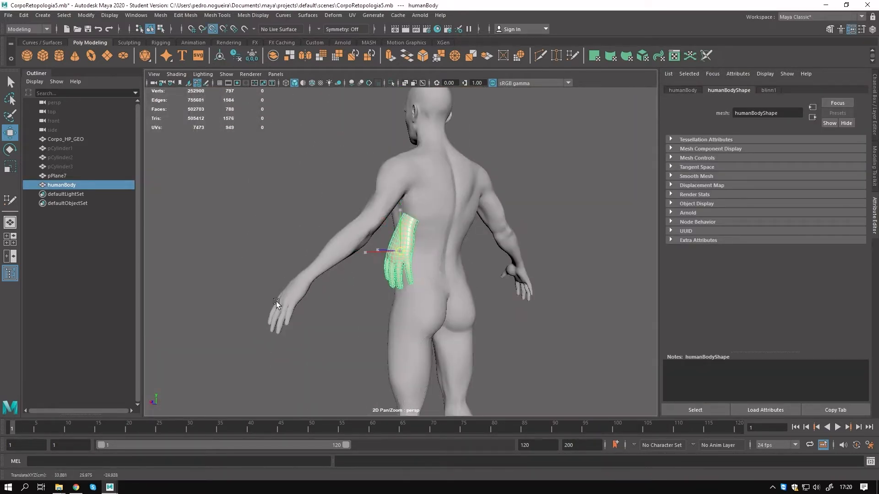
{"action": "key", "text": "f"}
{"action": "key", "text": "e"}
{"action": "left_click_drag", "start_coordinate": [417, 228], "coordinate": [451, 243]}
{"action": "mouse_move", "coordinate": [451, 243]}
{"action": "left_mouse_down", "text": "alt"}
{"action": "mouse_move", "coordinate": [526, 312]}
{"action": "mouse_move", "coordinate": [443, 256]}
{"action": "left_mouse_up", "text": "alt"}
{"action": "left_click_drag", "start_coordinate": [441, 226], "coordinate": [440, 237]}
Move the humanBody hand beside the character's hand as a topology reference.
{"action": "key", "text": "w"}
{"action": "left_click_drag", "start_coordinate": [400, 252], "coordinate": [378, 240]}
{"action": "key", "text": "e"}
{"action": "left_click_drag", "start_coordinate": [261, 174], "coordinate": [328, 239], "text": "alt"}
{"action": "key", "text": "w"}
{"action": "left_click_drag", "start_coordinate": [443, 255], "coordinate": [538, 256]}
{"action": "middle_click_drag", "start_coordinate": [522, 260], "coordinate": [428, 265], "text": "alt"}
{"action": "right_click_drag", "start_coordinate": [428, 265], "coordinate": [481, 271], "text": "alt"}
{"action": "left_click_drag", "start_coordinate": [481, 271], "coordinate": [455, 277], "text": "alt"}
Examine the edge flow around the thumb, palm and wrist of the reference hand.
{"action": "right_click_drag", "start_coordinate": [444, 224], "coordinate": [444, 185]}
{"action": "left_click_drag", "start_coordinate": [437, 275], "coordinate": [421, 224], "text": "alt"}
{"action": "double_click", "coordinate": [412, 239]}
{"action": "right_click", "coordinate": [433, 186]}
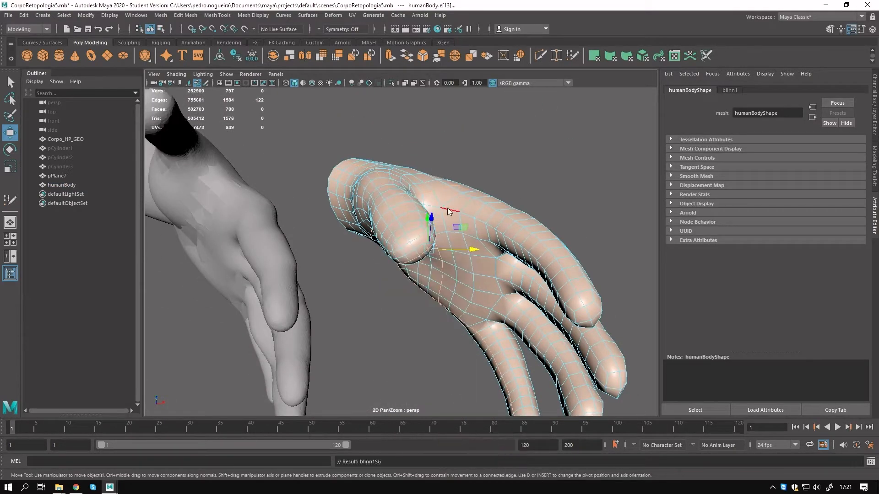
{"action": "right_click_drag", "start_coordinate": [419, 248], "coordinate": [457, 445]}
{"action": "left_click", "coordinate": [394, 316]}
{"action": "left_click_drag", "start_coordinate": [392, 247], "coordinate": [250, 293], "text": "alt"}
{"action": "left_click", "coordinate": [398, 274]}
{"action": "right_click_drag", "start_coordinate": [414, 170], "coordinate": [413, 144]}
{"action": "double_click", "coordinate": [448, 228]}
{"action": "mouse_move", "coordinate": [448, 229]}
{"action": "left_mouse_down", "text": "alt"}
{"action": "mouse_move", "coordinate": [492, 211]}
{"action": "mouse_move", "coordinate": [575, 220]}
{"action": "mouse_move", "coordinate": [458, 269]}
{"action": "mouse_move", "coordinate": [522, 238]}
{"action": "left_mouse_up", "text": "alt"}
Show wireframe on shaded and hide Corpo_HP_GEO to compare the topology of the two hands.
{"action": "left_click", "coordinate": [312, 83]}
{"action": "mouse_move", "coordinate": [380, 201]}
{"action": "left_mouse_down", "text": "alt"}
{"action": "mouse_move", "coordinate": [398, 216]}
{"action": "mouse_move", "coordinate": [303, 262]}
{"action": "mouse_move", "coordinate": [501, 252]}
{"action": "left_mouse_up", "text": "alt"}
{"action": "left_click", "coordinate": [63, 140]}
{"action": "key", "text": "h"}
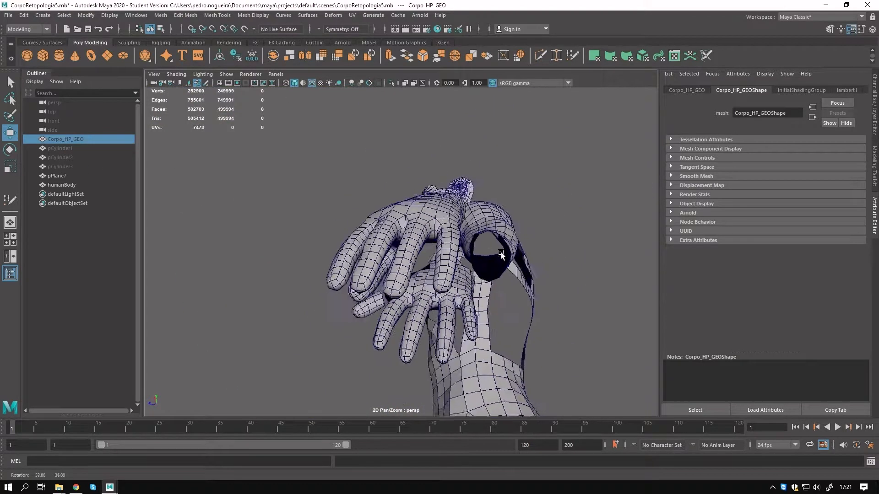
{"action": "left_click_drag", "start_coordinate": [543, 234], "coordinate": [522, 241], "text": "alt"}
{"action": "mouse_move", "coordinate": [502, 298]}
{"action": "left_mouse_down", "text": "alt"}
{"action": "mouse_move", "coordinate": [529, 314]}
{"action": "mouse_move", "coordinate": [366, 275]}
{"action": "mouse_move", "coordinate": [463, 298]}
{"action": "mouse_move", "coordinate": [503, 286]}
{"action": "left_mouse_up", "text": "alt"}
Unhide pCylinder1, pCylinder2 and pCylinder3, and duplicate the 16-sided ring pCylinder3.
{"action": "scroll", "coordinate": [503, 286], "scroll_direction": "down", "scroll_amount": 5}
{"action": "left_click_drag", "start_coordinate": [59, 149], "coordinate": [57, 162]}
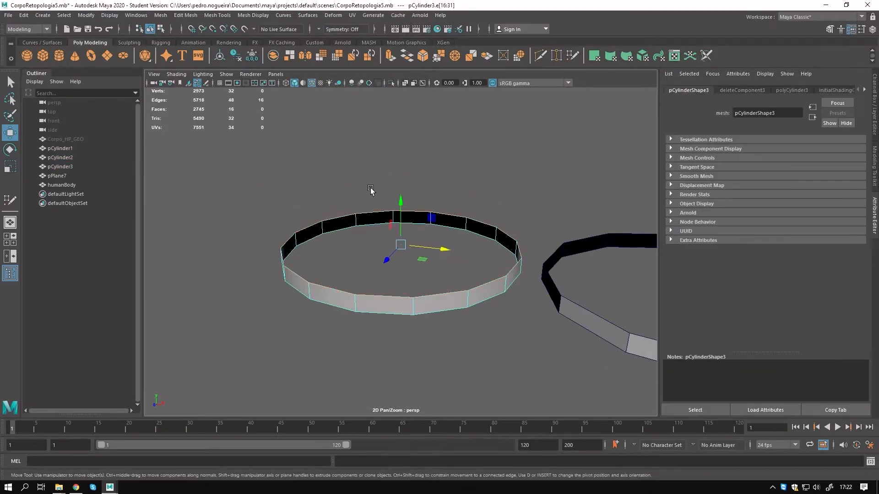
{"action": "scroll", "coordinate": [371, 191], "scroll_direction": "down", "scroll_amount": 6}
{"action": "key", "text": "F8"}
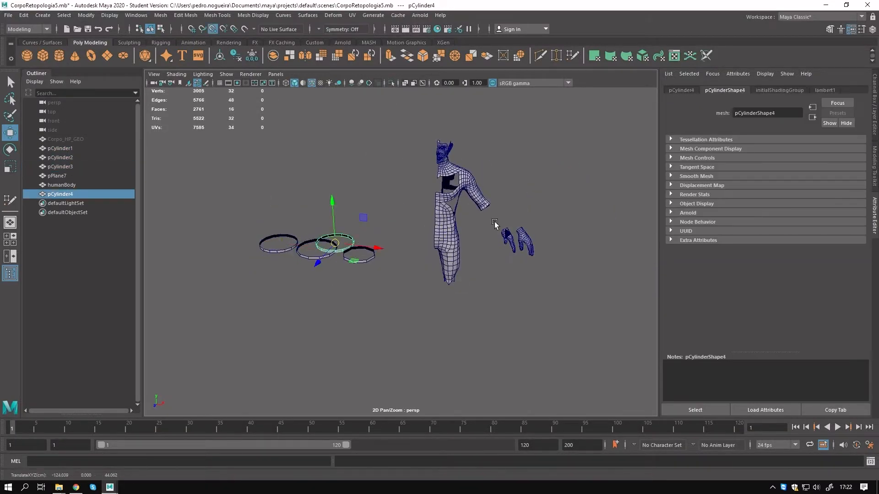
Move, rotate and scale the duplicated ring pCylinder4 so it encircles the character's wrist.
{"action": "middle_click_drag", "start_coordinate": [494, 224], "coordinate": [486, 209]}
{"action": "key", "text": "f"}
{"action": "left_click_drag", "start_coordinate": [435, 261], "coordinate": [416, 242], "text": "alt"}
{"action": "middle_click_drag", "start_coordinate": [416, 241], "coordinate": [487, 321]}
{"action": "key", "text": "e"}
{"action": "left_click_drag", "start_coordinate": [488, 321], "coordinate": [419, 295], "text": "alt"}
{"action": "key", "text": "r"}
{"action": "middle_click_drag", "start_coordinate": [419, 295], "coordinate": [378, 293]}
{"action": "left_click_drag", "start_coordinate": [378, 293], "coordinate": [257, 286], "text": "alt"}
{"action": "key", "text": "w"}
{"action": "middle_click_drag", "start_coordinate": [410, 257], "coordinate": [386, 258]}
{"action": "left_click_drag", "start_coordinate": [386, 259], "coordinate": [348, 274], "text": "alt"}
Unhide Corpo_HP_GEO as the live surface without wireframe, and combine the wrist ring pCylinder4 with pPlane7.
{"action": "left_click", "coordinate": [66, 139]}
{"action": "key", "text": "h"}
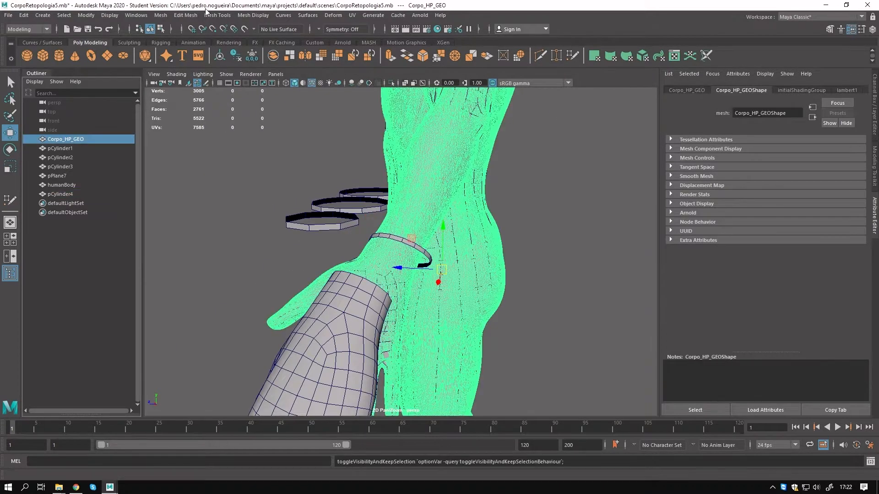
{"action": "left_click", "coordinate": [312, 83]}
{"action": "left_click_drag", "start_coordinate": [247, 201], "coordinate": [391, 203], "text": "alt"}
{"action": "key", "text": "l"}
{"action": "left_click", "coordinate": [66, 193]}
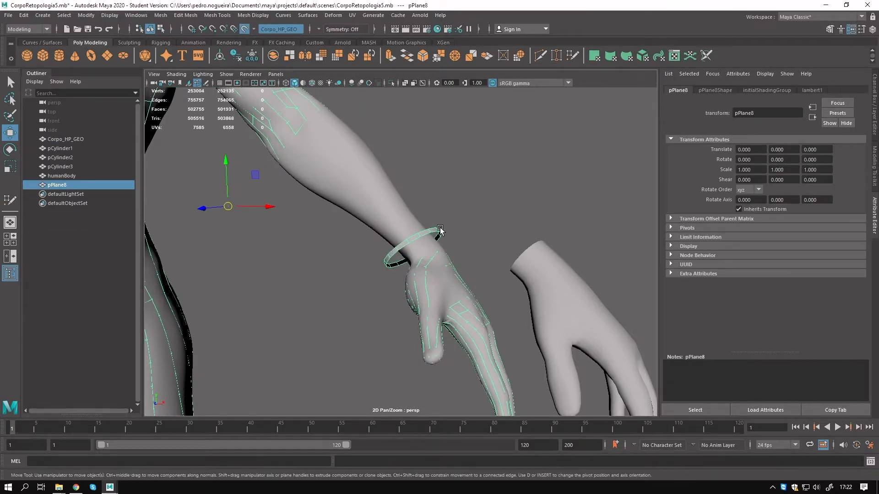
Fit the wrist ring onto the forearm surface just above the hand using Quad Draw.
{"action": "left_click", "coordinate": [573, 55]}
{"action": "scroll", "coordinate": [493, 283], "scroll_direction": "up", "scroll_amount": 4}
{"action": "mouse_move", "coordinate": [493, 283]}
{"action": "left_mouse_down", "text": "alt"}
{"action": "mouse_move", "coordinate": [418, 225]}
{"action": "mouse_move", "coordinate": [394, 248]}
{"action": "mouse_move", "coordinate": [466, 245]}
{"action": "mouse_move", "coordinate": [383, 273]}
{"action": "mouse_move", "coordinate": [452, 281]}
{"action": "mouse_move", "coordinate": [366, 245]}
{"action": "mouse_move", "coordinate": [379, 241]}
{"action": "mouse_move", "coordinate": [438, 280]}
{"action": "mouse_move", "coordinate": [408, 249]}
{"action": "mouse_move", "coordinate": [440, 233]}
{"action": "mouse_move", "coordinate": [228, 212]}
{"action": "mouse_move", "coordinate": [461, 246]}
{"action": "mouse_move", "coordinate": [483, 232]}
{"action": "left_mouse_up", "text": "alt"}
{"action": "middle_click_drag", "start_coordinate": [352, 176], "coordinate": [428, 271], "text": "alt"}
{"action": "right_click_drag", "start_coordinate": [428, 271], "coordinate": [362, 275], "text": "alt"}
{"action": "mouse_move", "coordinate": [362, 275]}
{"action": "left_mouse_down", "text": "alt"}
{"action": "mouse_move", "coordinate": [338, 230]}
{"action": "mouse_move", "coordinate": [357, 206]}
{"action": "mouse_move", "coordinate": [343, 264]}
{"action": "mouse_move", "coordinate": [526, 84]}
{"action": "left_mouse_up", "text": "alt"}
{"action": "key", "text": "q"}
{"action": "left_click", "coordinate": [361, 199]}
{"action": "key", "text": "y"}
{"action": "mouse_move", "coordinate": [455, 248]}
{"action": "left_mouse_down", "text": "alt"}
{"action": "mouse_move", "coordinate": [447, 233]}
{"action": "mouse_move", "coordinate": [329, 199]}
{"action": "left_mouse_up", "text": "alt"}
{"action": "key", "text": "q"}
{"action": "mouse_move", "coordinate": [470, 245]}
{"action": "left_mouse_down", "text": "alt"}
{"action": "mouse_move", "coordinate": [444, 258]}
{"action": "mouse_move", "coordinate": [474, 277]}
{"action": "left_mouse_up", "text": "alt"}
{"action": "key", "text": "y"}
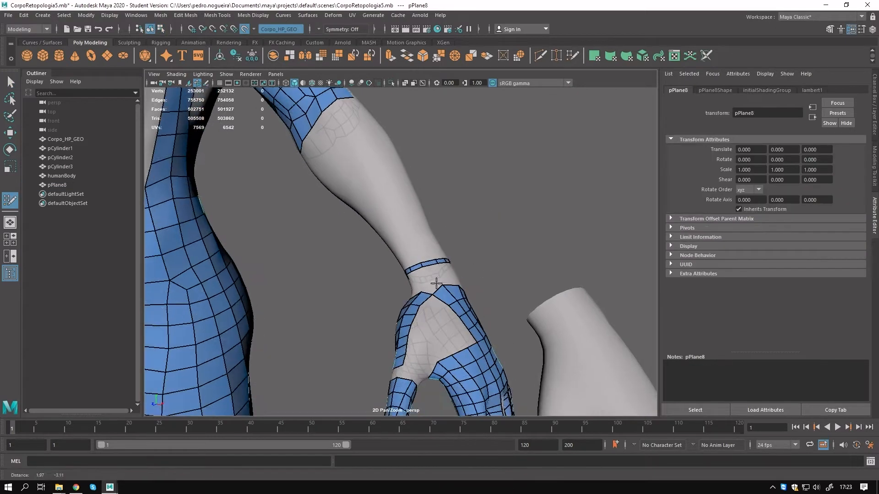
Extend a strip of quads from the hand mesh beside the thumb up towards the wrist with Quad Draw.
{"action": "left_click_drag", "start_coordinate": [487, 236], "coordinate": [387, 269], "text": "alt"}
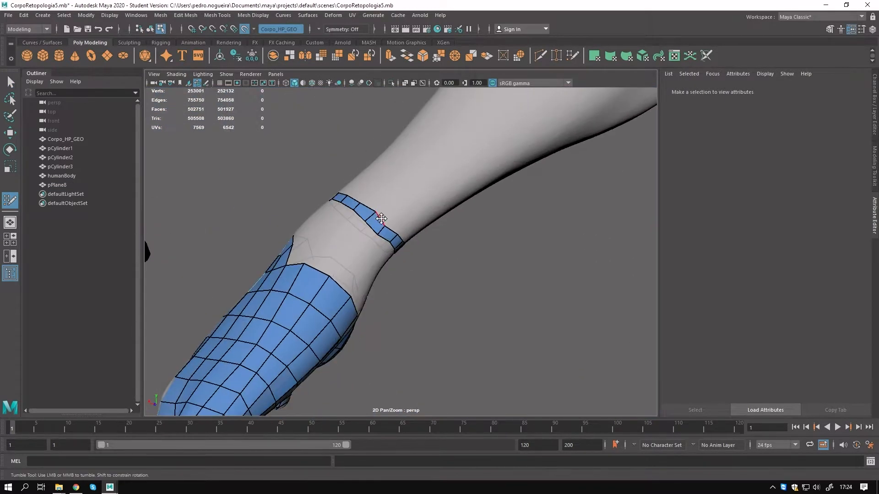
{"action": "left_click_drag", "start_coordinate": [355, 198], "coordinate": [488, 205], "text": "alt"}
{"action": "left_click_drag", "start_coordinate": [376, 250], "coordinate": [421, 188], "text": "alt"}
{"action": "middle_click_drag", "start_coordinate": [421, 187], "coordinate": [403, 172], "text": "alt"}
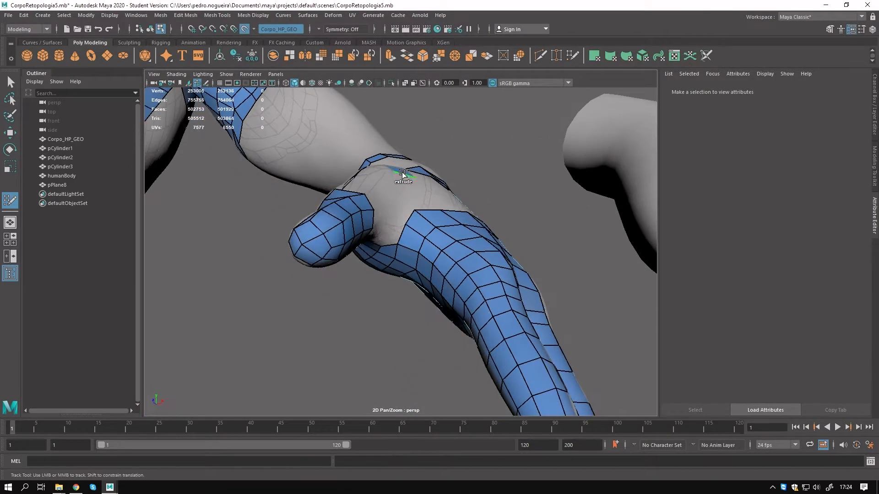
{"action": "left_click_drag", "start_coordinate": [405, 213], "coordinate": [410, 215]}
{"action": "left_click_drag", "start_coordinate": [411, 216], "coordinate": [394, 188], "text": "alt"}
{"action": "middle_click_drag", "start_coordinate": [394, 187], "coordinate": [388, 173], "text": "alt"}
{"action": "left_click_drag", "start_coordinate": [340, 267], "coordinate": [372, 297], "text": "alt"}
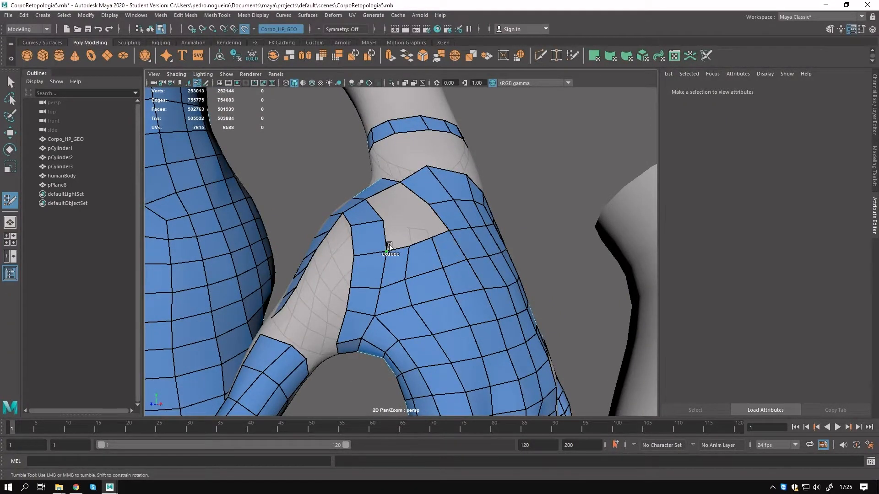
Fill the gap between the thumb-side strip and the rest of the hand with quads, removing unwanted components near the wrist.
{"action": "left_click", "coordinate": [426, 219], "text": "shift"}
{"action": "mouse_move", "coordinate": [425, 219]}
{"action": "left_mouse_down", "text": "alt"}
{"action": "mouse_move", "coordinate": [354, 238]}
{"action": "mouse_move", "coordinate": [396, 244]}
{"action": "mouse_move", "coordinate": [334, 294]}
{"action": "mouse_move", "coordinate": [403, 197]}
{"action": "mouse_move", "coordinate": [392, 212]}
{"action": "mouse_move", "coordinate": [307, 194]}
{"action": "mouse_move", "coordinate": [444, 241]}
{"action": "mouse_move", "coordinate": [458, 206]}
{"action": "mouse_move", "coordinate": [461, 228]}
{"action": "mouse_move", "coordinate": [386, 222]}
{"action": "mouse_move", "coordinate": [476, 252]}
{"action": "left_mouse_up", "text": "alt"}
{"action": "key", "text": "q"}
{"action": "key", "text": "y"}
{"action": "left_click", "coordinate": [433, 221], "text": "ctrl+shift"}
{"action": "mouse_move", "coordinate": [433, 222]}
{"action": "left_mouse_down", "text": "alt"}
{"action": "mouse_move", "coordinate": [448, 243]}
{"action": "mouse_move", "coordinate": [404, 268]}
{"action": "mouse_move", "coordinate": [476, 245]}
{"action": "mouse_move", "coordinate": [490, 262]}
{"action": "mouse_move", "coordinate": [408, 273]}
{"action": "left_mouse_up", "text": "alt"}
{"action": "left_click", "coordinate": [405, 268], "text": "ctrl+shift"}
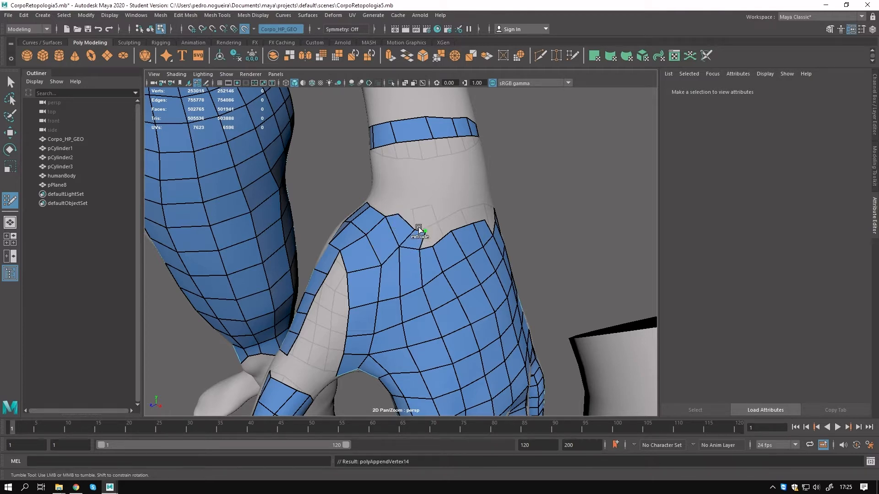
Fill the notch in the hand's upper border after deleting misplaced components, and even out the border vertices at the wrist.
{"action": "mouse_move", "coordinate": [426, 232]}
{"action": "left_mouse_down", "text": "alt"}
{"action": "mouse_move", "coordinate": [395, 245]}
{"action": "mouse_move", "coordinate": [371, 240]}
{"action": "mouse_move", "coordinate": [420, 259]}
{"action": "mouse_move", "coordinate": [397, 234]}
{"action": "left_mouse_up", "text": "alt"}
{"action": "left_click", "coordinate": [402, 245], "text": "ctrl+shift"}
{"action": "left_click", "coordinate": [408, 242], "text": "ctrl+shift"}
{"action": "left_click_drag", "start_coordinate": [409, 277], "coordinate": [371, 223], "text": "alt"}
{"action": "left_click_drag", "start_coordinate": [314, 219], "coordinate": [381, 250]}
{"action": "mouse_move", "coordinate": [381, 250]}
{"action": "left_mouse_down"}
{"action": "mouse_move", "coordinate": [388, 227]}
{"action": "mouse_move", "coordinate": [392, 263]}
{"action": "left_mouse_up"}
{"action": "left_click_drag", "start_coordinate": [392, 263], "coordinate": [401, 249]}
{"action": "left_click_drag", "start_coordinate": [363, 219], "coordinate": [522, 222], "text": "alt"}
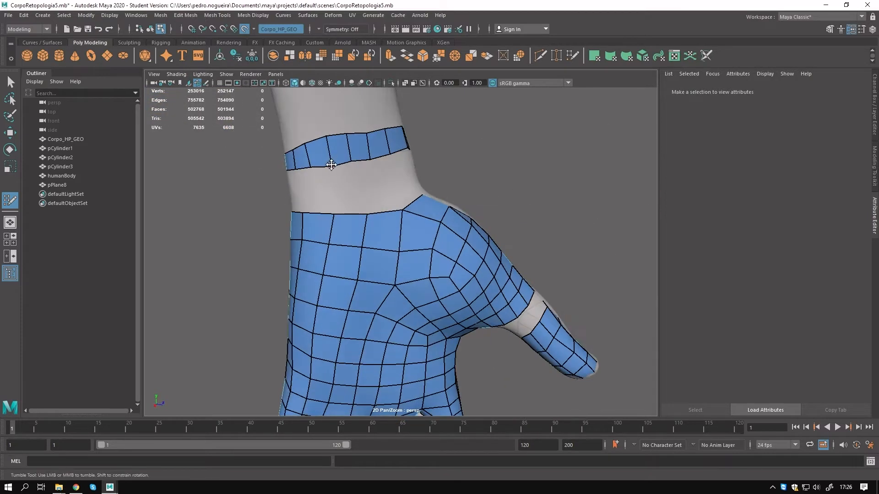
Select the open borders of the hand and wrist ring, bridge them with quads, and inspect the joined mesh in isolation.
{"action": "mouse_move", "coordinate": [337, 176]}
{"action": "left_mouse_down", "text": "alt"}
{"action": "mouse_move", "coordinate": [504, 222]}
{"action": "mouse_move", "coordinate": [380, 221]}
{"action": "left_mouse_up", "text": "alt"}
{"action": "key", "text": "q"}
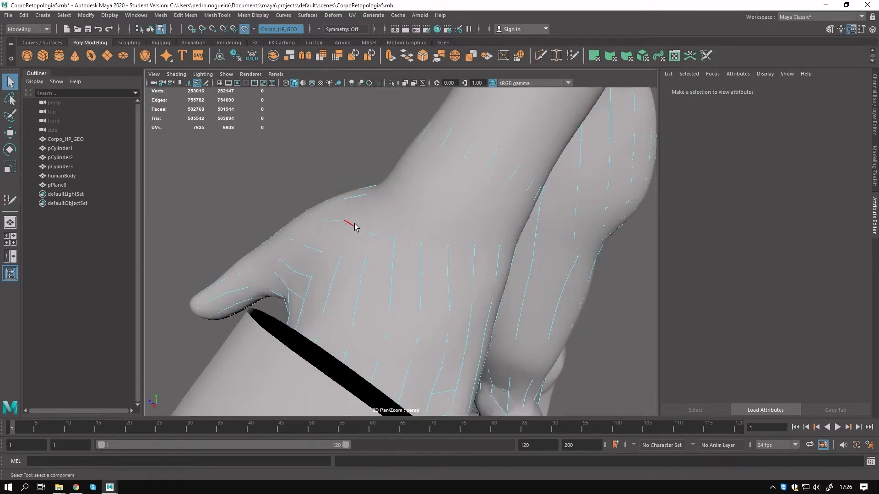
{"action": "double_click", "coordinate": [363, 229]}
{"action": "left_click_drag", "start_coordinate": [427, 197], "coordinate": [388, 213], "text": "alt"}
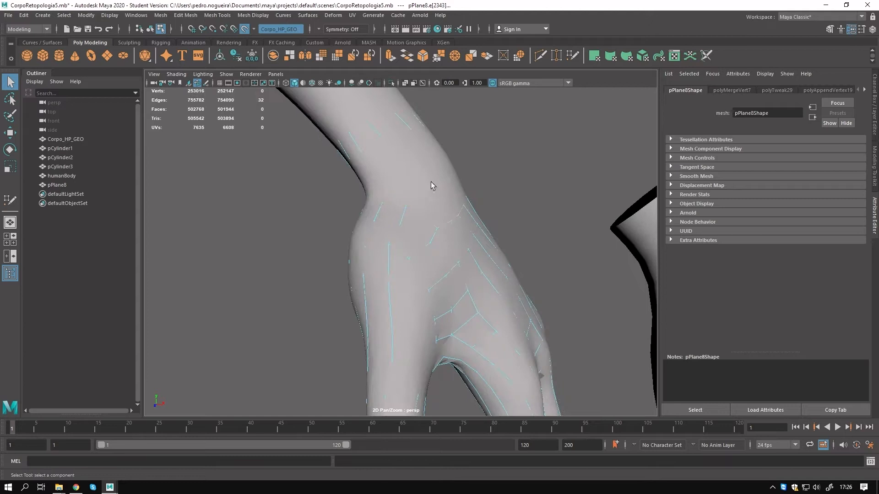
{"action": "key", "text": "ctrl+1"}
{"action": "key", "text": "F8"}
{"action": "left_click_drag", "start_coordinate": [485, 189], "coordinate": [524, 212], "text": "alt"}
{"action": "middle_click_drag", "start_coordinate": [556, 300], "coordinate": [547, 302]}
{"action": "left_click_drag", "start_coordinate": [543, 246], "coordinate": [293, 235], "text": "alt"}
{"action": "left_click", "coordinate": [391, 83]}
{"action": "left_click_drag", "start_coordinate": [364, 188], "coordinate": [557, 161], "text": "alt"}
{"action": "left_click_drag", "start_coordinate": [541, 264], "coordinate": [544, 263]}
{"action": "left_click_drag", "start_coordinate": [464, 213], "coordinate": [458, 283], "text": "alt"}
{"action": "right_click_drag", "start_coordinate": [474, 210], "coordinate": [518, 197]}
Relax the new wrist quads over the body surface with Quad Draw.
{"action": "left_click", "coordinate": [572, 56]}
{"action": "left_click_drag", "start_coordinate": [503, 238], "coordinate": [474, 263], "text": "alt"}
{"action": "mouse_move", "coordinate": [457, 297]}
{"action": "left_mouse_down", "text": "shift"}
{"action": "mouse_move", "coordinate": [467, 281]}
{"action": "mouse_move", "coordinate": [431, 275]}
{"action": "left_mouse_up", "text": "shift"}
{"action": "mouse_move", "coordinate": [457, 298]}
{"action": "left_mouse_down", "text": "shift"}
{"action": "mouse_move", "coordinate": [485, 324]}
{"action": "mouse_move", "coordinate": [389, 316]}
{"action": "left_mouse_up", "text": "shift"}
{"action": "mouse_move", "coordinate": [398, 343]}
{"action": "left_mouse_down", "text": "shift"}
{"action": "mouse_move", "coordinate": [431, 326]}
{"action": "mouse_move", "coordinate": [351, 247]}
{"action": "left_mouse_up", "text": "shift"}
{"action": "mouse_move", "coordinate": [350, 248]}
{"action": "left_mouse_down", "text": "shift"}
{"action": "mouse_move", "coordinate": [373, 250]}
{"action": "mouse_move", "coordinate": [361, 295]}
{"action": "mouse_move", "coordinate": [357, 180]}
{"action": "mouse_move", "coordinate": [387, 221]}
{"action": "left_mouse_up", "text": "shift"}
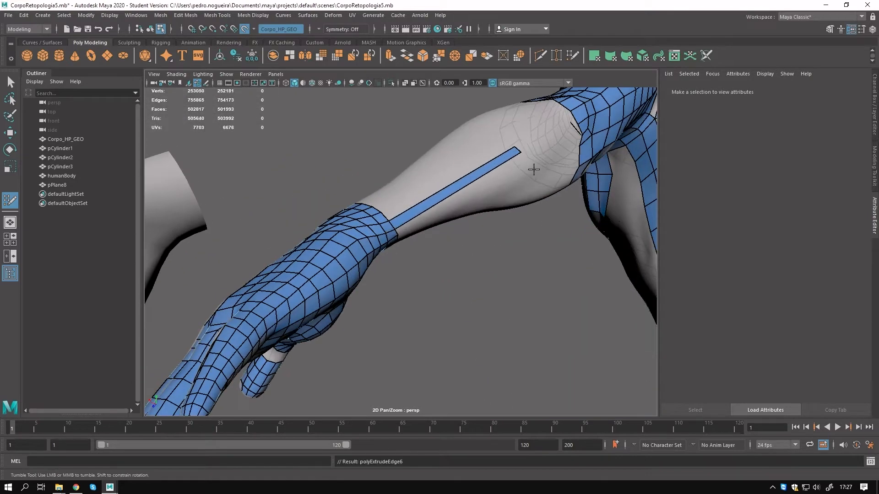
Extend a long quad from the wrist along the outer forearm and attach it to the elbow-side border.
{"action": "right_click_drag", "start_coordinate": [519, 156], "coordinate": [476, 201], "text": "alt"}
{"action": "left_click_drag", "start_coordinate": [476, 202], "coordinate": [432, 238], "text": "alt"}
{"action": "middle_click_drag", "start_coordinate": [431, 238], "coordinate": [378, 276], "text": "alt"}
{"action": "right_click_drag", "start_coordinate": [378, 276], "coordinate": [402, 313], "text": "alt"}
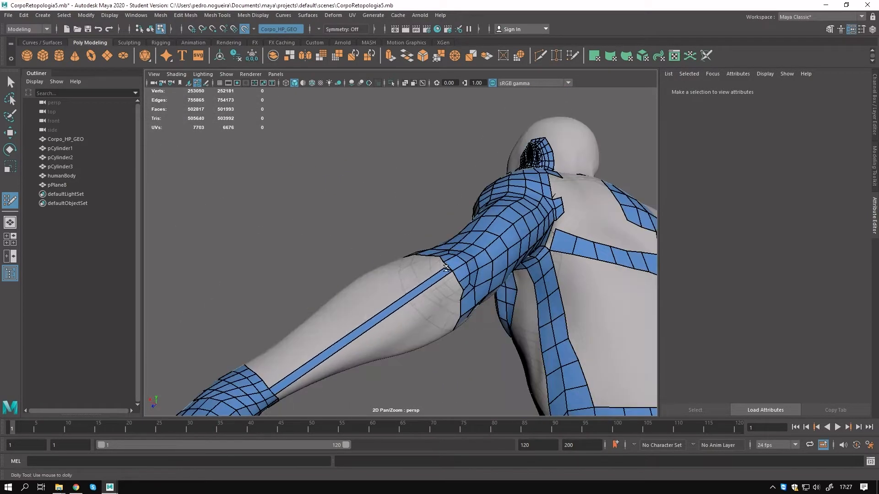
{"action": "left_click_drag", "start_coordinate": [446, 268], "coordinate": [441, 258]}
Connect the wrist and elbow-side borders with a long quad along the inner forearm.
{"action": "right_click_drag", "start_coordinate": [441, 259], "coordinate": [347, 261], "text": "alt"}
{"action": "left_click_drag", "start_coordinate": [348, 261], "coordinate": [350, 302], "text": "alt"}
{"action": "middle_click_drag", "start_coordinate": [350, 302], "coordinate": [402, 257], "text": "alt"}
{"action": "right_click_drag", "start_coordinate": [402, 257], "coordinate": [448, 261], "text": "alt"}
{"action": "left_click_drag", "start_coordinate": [448, 261], "coordinate": [425, 244], "text": "alt"}
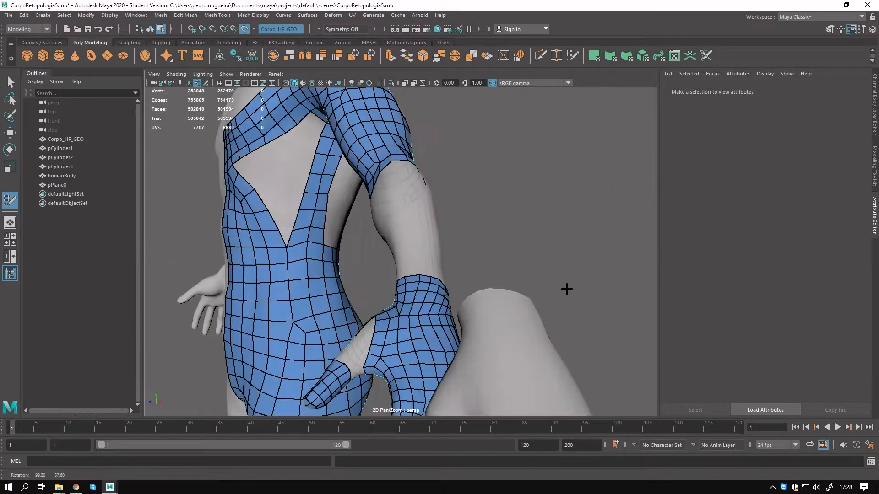
{"action": "left_click_drag", "start_coordinate": [565, 290], "coordinate": [479, 264], "text": "alt"}
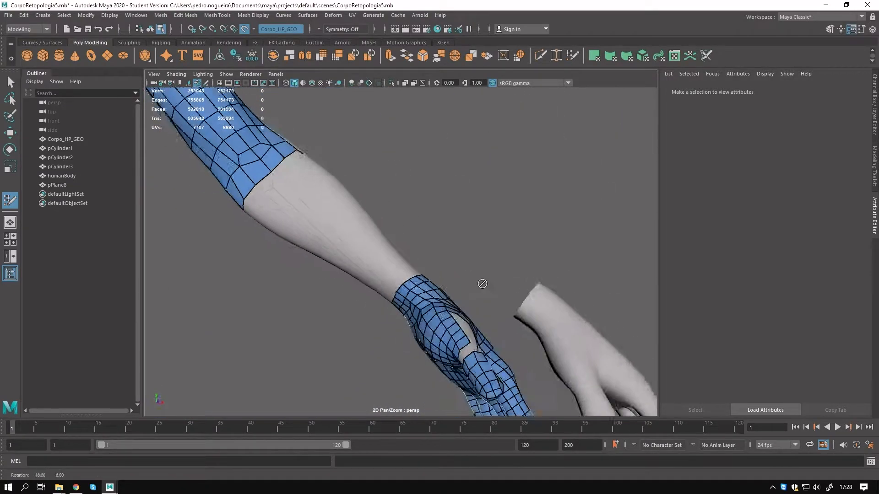
{"action": "left_click_drag", "start_coordinate": [281, 163], "coordinate": [267, 149]}
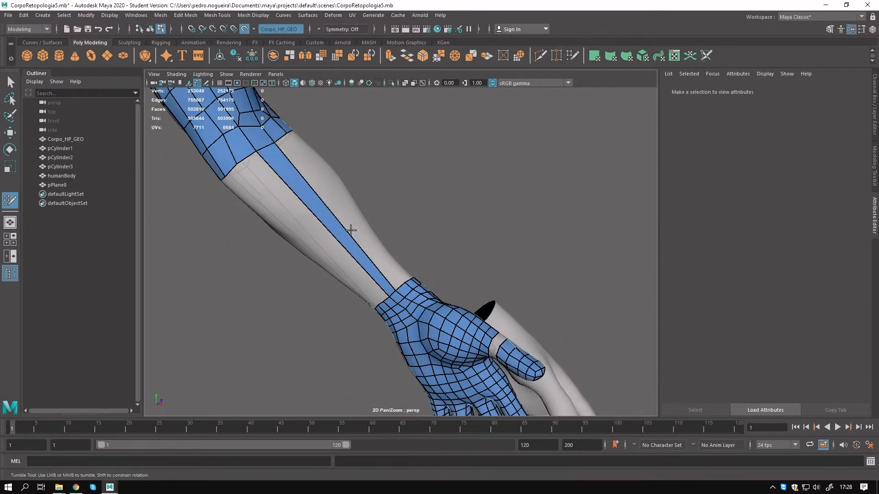
Add neighbouring long quads on the inner forearm and check how the strips meet the wrist.
{"action": "left_click_drag", "start_coordinate": [349, 225], "coordinate": [364, 254], "text": "alt"}
{"action": "left_click_drag", "start_coordinate": [235, 264], "coordinate": [339, 300], "text": "alt"}
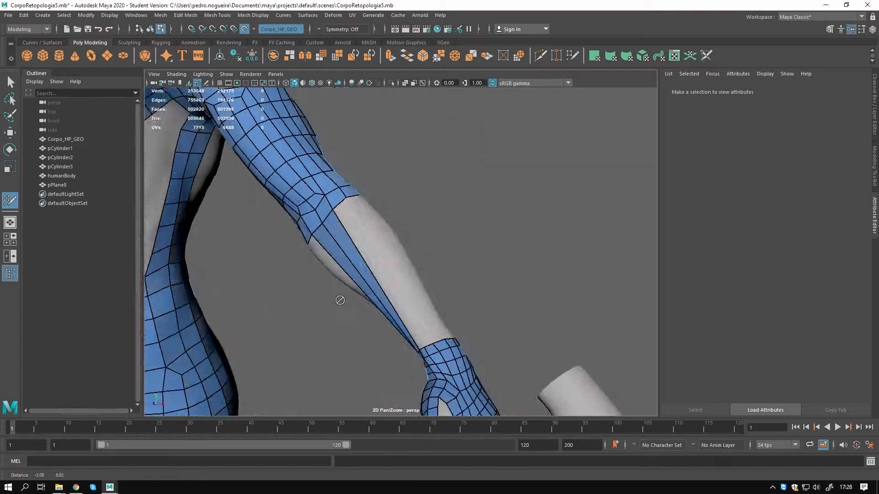
{"action": "right_click_drag", "start_coordinate": [340, 300], "coordinate": [389, 293], "text": "alt"}
{"action": "left_click_drag", "start_coordinate": [353, 265], "coordinate": [312, 259], "text": "alt"}
{"action": "left_click_drag", "start_coordinate": [527, 296], "coordinate": [493, 227], "text": "alt"}
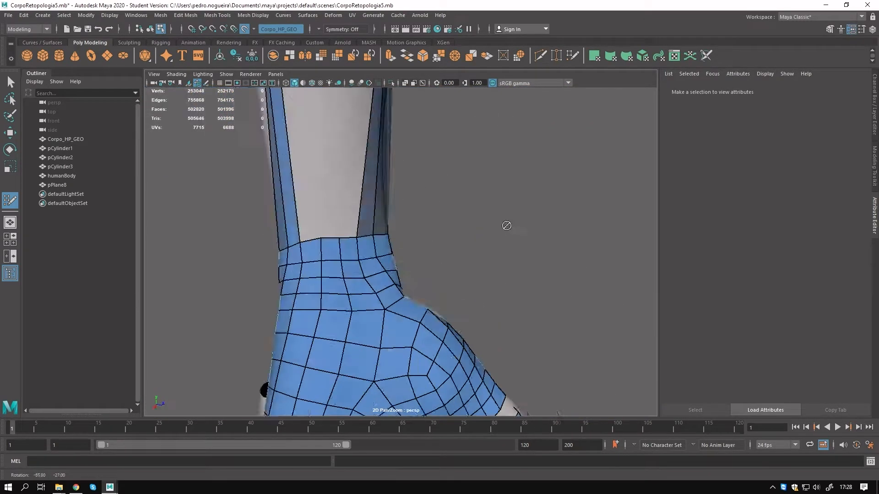
{"action": "left_click_drag", "start_coordinate": [444, 265], "coordinate": [340, 296], "text": "alt"}
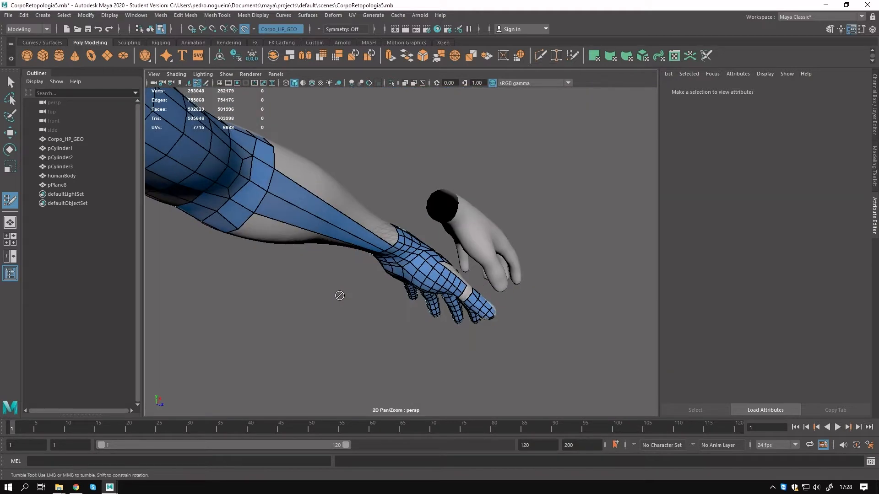
{"action": "left_click_drag", "start_coordinate": [434, 255], "coordinate": [486, 236], "text": "alt"}
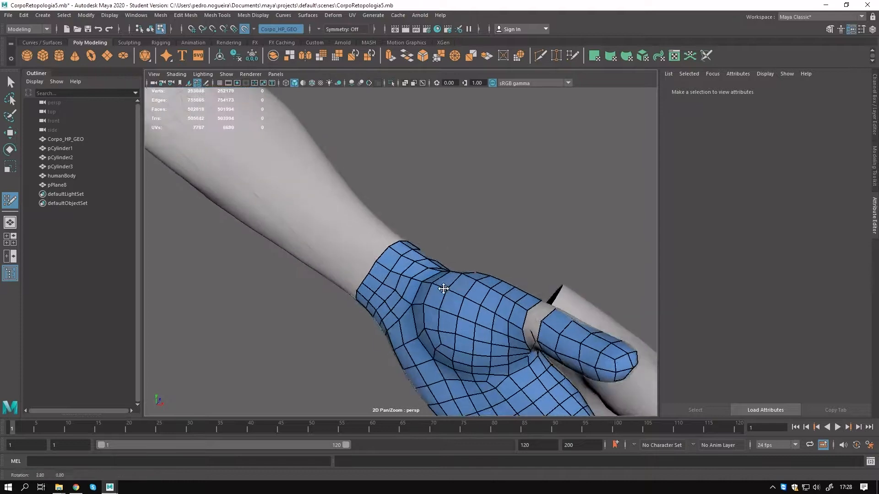
Fill part of the gap between the thumb's base and the palm with quads.
{"action": "left_click_drag", "start_coordinate": [403, 267], "coordinate": [429, 281], "text": "alt"}
{"action": "left_click_drag", "start_coordinate": [480, 295], "coordinate": [439, 289], "text": "alt"}
{"action": "right_click_drag", "start_coordinate": [439, 289], "coordinate": [449, 300], "text": "alt"}
{"action": "mouse_move", "coordinate": [449, 299]}
{"action": "left_mouse_down", "text": "alt"}
{"action": "mouse_move", "coordinate": [401, 209]}
{"action": "mouse_move", "coordinate": [334, 233]}
{"action": "mouse_move", "coordinate": [355, 210]}
{"action": "mouse_move", "coordinate": [353, 197]}
{"action": "mouse_move", "coordinate": [391, 261]}
{"action": "left_mouse_up", "text": "alt"}
{"action": "right_click_drag", "start_coordinate": [390, 261], "coordinate": [451, 248], "text": "alt"}
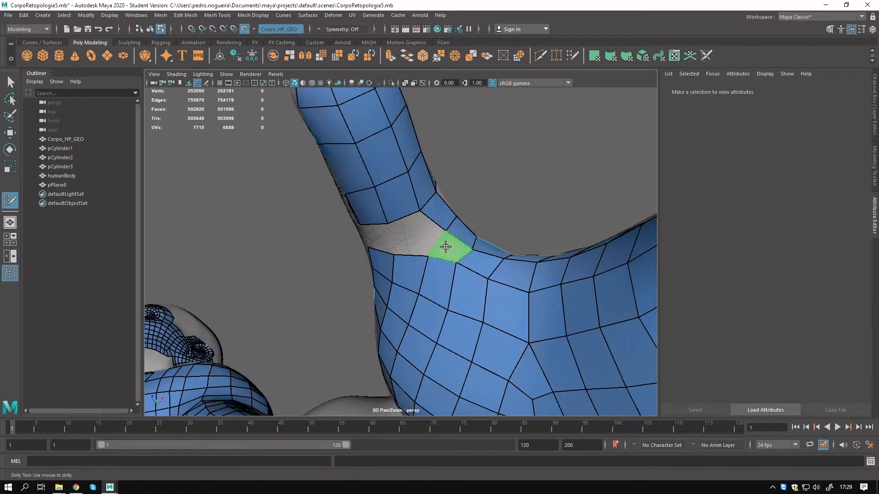
{"action": "left_click_drag", "start_coordinate": [440, 240], "coordinate": [458, 249], "text": "shift"}
Delete the leftover long strip from the forearm between the wrist and the elbow.
{"action": "right_click_drag", "start_coordinate": [458, 249], "coordinate": [430, 273], "text": "alt"}
{"action": "left_click_drag", "start_coordinate": [430, 273], "coordinate": [431, 326], "text": "alt"}
{"action": "right_click_drag", "start_coordinate": [430, 326], "coordinate": [406, 325], "text": "alt"}
{"action": "left_click_drag", "start_coordinate": [406, 326], "coordinate": [421, 273], "text": "alt"}
{"action": "middle_click_drag", "start_coordinate": [420, 273], "coordinate": [437, 305], "text": "alt"}
{"action": "right_click_drag", "start_coordinate": [437, 305], "coordinate": [412, 298], "text": "alt"}
{"action": "left_click_drag", "start_coordinate": [435, 288], "coordinate": [496, 259], "text": "alt"}
{"action": "left_click", "coordinate": [511, 255], "text": "ctrl+shift"}
{"action": "left_click", "coordinate": [535, 248], "text": "ctrl+shift"}
Bridge the open elbow-side border to the wrist border, covering the whole forearm with rows of quads.
{"action": "key", "text": "q"}
{"action": "double_click", "coordinate": [567, 159]}
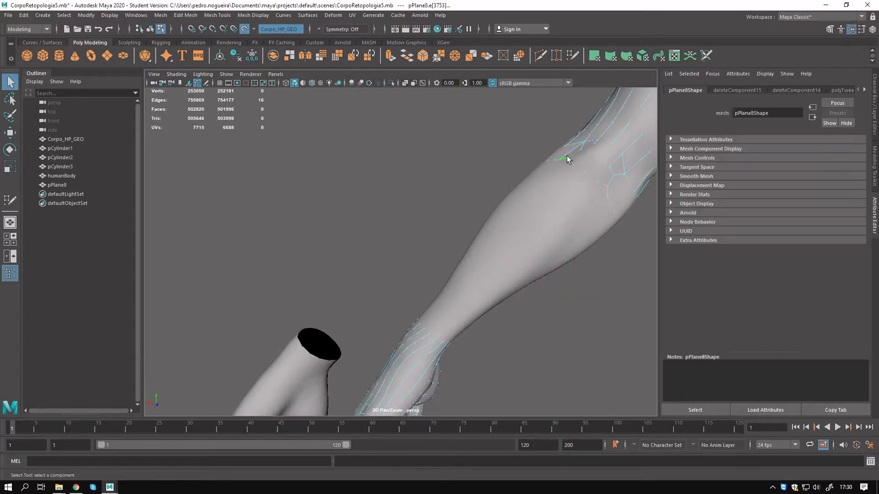
{"action": "right_click_drag", "start_coordinate": [430, 281], "coordinate": [431, 281], "text": "shift"}
{"action": "key", "text": "4"}
{"action": "mouse_move", "coordinate": [445, 293]}
{"action": "left_mouse_down", "text": "alt"}
{"action": "mouse_move", "coordinate": [580, 266]}
{"action": "mouse_move", "coordinate": [317, 260]}
{"action": "left_mouse_up", "text": "alt"}
{"action": "key", "text": "q"}
{"action": "right_click_drag", "start_coordinate": [400, 198], "coordinate": [423, 180]}
{"action": "mouse_move", "coordinate": [422, 197]}
{"action": "left_mouse_down", "text": "alt"}
{"action": "mouse_move", "coordinate": [495, 214]}
{"action": "mouse_move", "coordinate": [559, 206]}
{"action": "left_mouse_up", "text": "alt"}
{"action": "key", "text": "5"}
Return to Quad Draw and remove misplaced components around the base of the thumb.
{"action": "left_click", "coordinate": [573, 57]}
{"action": "mouse_move", "coordinate": [344, 246]}
{"action": "left_mouse_down", "text": "alt"}
{"action": "mouse_move", "coordinate": [418, 253]}
{"action": "mouse_move", "coordinate": [448, 332]}
{"action": "mouse_move", "coordinate": [428, 252]}
{"action": "mouse_move", "coordinate": [443, 214]}
{"action": "mouse_move", "coordinate": [540, 239]}
{"action": "mouse_move", "coordinate": [509, 248]}
{"action": "mouse_move", "coordinate": [414, 240]}
{"action": "left_mouse_up", "text": "alt"}
{"action": "right_click_drag", "start_coordinate": [414, 239], "coordinate": [350, 272], "text": "alt"}
{"action": "left_click_drag", "start_coordinate": [350, 272], "coordinate": [403, 248], "text": "alt"}
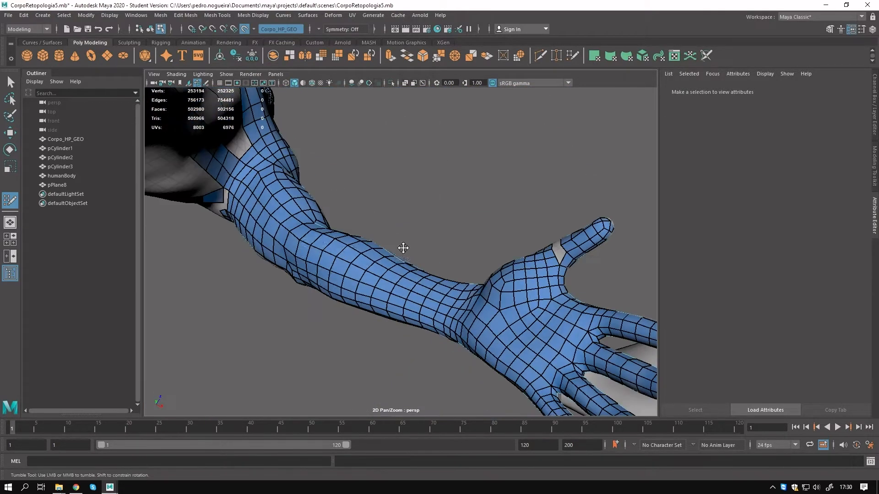
{"action": "left_click_drag", "start_coordinate": [423, 293], "coordinate": [441, 231], "text": "alt"}
{"action": "middle_click_drag", "start_coordinate": [441, 232], "coordinate": [402, 233], "text": "alt"}
{"action": "left_click_drag", "start_coordinate": [402, 232], "coordinate": [351, 239], "text": "alt"}
{"action": "left_click_drag", "start_coordinate": [413, 203], "coordinate": [369, 255], "text": "alt"}
{"action": "left_click", "coordinate": [404, 226], "text": "ctrl+shift"}
{"action": "right_click_drag", "start_coordinate": [369, 255], "coordinate": [380, 257], "text": "alt"}
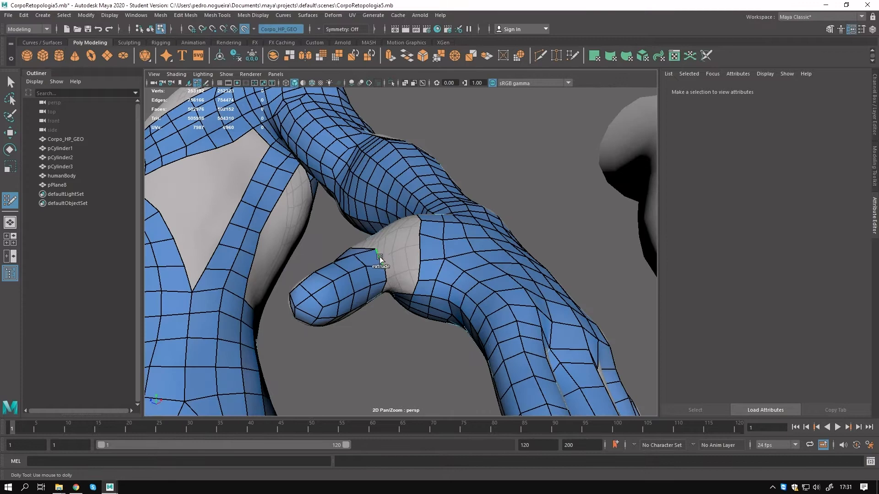
Join the thumb to the hand by adding quads around the gap at its base.
{"action": "mouse_move", "coordinate": [398, 282]}
{"action": "left_mouse_down", "text": "alt"}
{"action": "mouse_move", "coordinate": [385, 248]}
{"action": "mouse_move", "coordinate": [389, 235]}
{"action": "mouse_move", "coordinate": [410, 257]}
{"action": "mouse_move", "coordinate": [386, 261]}
{"action": "mouse_move", "coordinate": [397, 266]}
{"action": "left_mouse_up", "text": "alt"}
{"action": "key", "text": "ctrl+z"}
{"action": "left_click_drag", "start_coordinate": [438, 335], "coordinate": [420, 294], "text": "alt"}
{"action": "left_click", "coordinate": [458, 323], "text": "shift"}
{"action": "left_click_drag", "start_coordinate": [459, 323], "coordinate": [444, 303], "text": "alt"}
{"action": "left_click", "coordinate": [408, 289], "text": "shift"}
{"action": "left_click_drag", "start_coordinate": [408, 279], "coordinate": [348, 322], "text": "alt"}
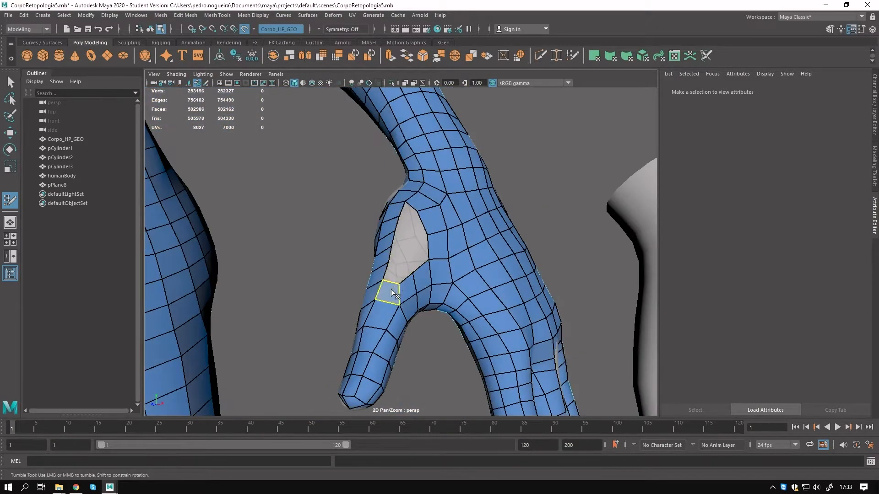
Delete a misplaced component on the palm side of the thumb's base and fill the opening with quads.
{"action": "left_click_drag", "start_coordinate": [402, 310], "coordinate": [444, 292], "text": "alt"}
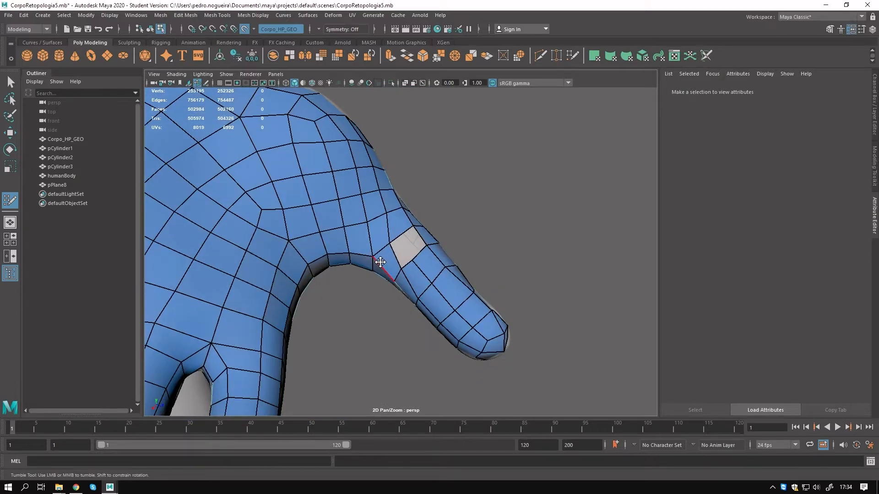
{"action": "left_click", "coordinate": [391, 263], "text": "ctrl+shift"}
{"action": "mouse_move", "coordinate": [390, 263]}
{"action": "left_mouse_down", "text": "alt"}
{"action": "mouse_move", "coordinate": [421, 288]}
{"action": "mouse_move", "coordinate": [410, 282]}
{"action": "mouse_move", "coordinate": [469, 255]}
{"action": "mouse_move", "coordinate": [472, 221]}
{"action": "mouse_move", "coordinate": [435, 222]}
{"action": "mouse_move", "coordinate": [393, 254]}
{"action": "left_mouse_up", "text": "alt"}
{"action": "mouse_move", "coordinate": [447, 183]}
{"action": "left_mouse_down", "text": "alt"}
{"action": "mouse_move", "coordinate": [408, 262]}
{"action": "mouse_move", "coordinate": [436, 278]}
{"action": "left_mouse_up", "text": "alt"}
{"action": "scroll", "coordinate": [435, 278], "scroll_direction": "up", "scroll_amount": 3}
{"action": "left_click", "coordinate": [426, 212], "text": "shift"}
{"action": "left_click", "coordinate": [391, 224], "text": "shift"}
{"action": "mouse_move", "coordinate": [391, 224]}
{"action": "left_mouse_down", "text": "alt"}
{"action": "mouse_move", "coordinate": [396, 268]}
{"action": "mouse_move", "coordinate": [438, 315]}
{"action": "mouse_move", "coordinate": [456, 252]}
{"action": "mouse_move", "coordinate": [515, 204]}
{"action": "left_mouse_up", "text": "alt"}
{"action": "left_click", "coordinate": [455, 249], "text": "shift"}
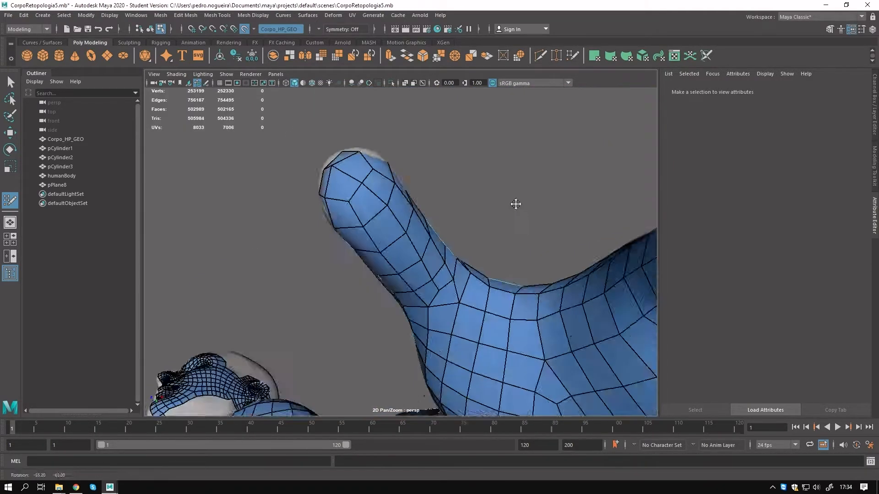
Rework the quads between the thumb and palm, removing a misplaced component and adding quads towards the back of the hand.
{"action": "mouse_move", "coordinate": [391, 268]}
{"action": "left_mouse_down", "text": "alt"}
{"action": "mouse_move", "coordinate": [439, 271]}
{"action": "mouse_move", "coordinate": [424, 308]}
{"action": "mouse_move", "coordinate": [465, 253]}
{"action": "mouse_move", "coordinate": [536, 290]}
{"action": "mouse_move", "coordinate": [504, 242]}
{"action": "left_mouse_up", "text": "alt"}
{"action": "left_click", "coordinate": [456, 281], "text": "ctrl+shift"}
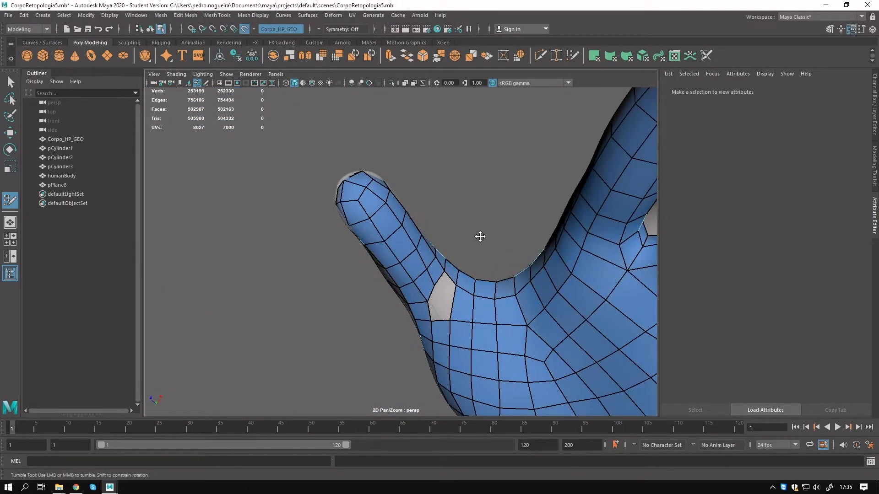
{"action": "left_click_drag", "start_coordinate": [403, 262], "coordinate": [423, 217], "text": "alt"}
{"action": "mouse_move", "coordinate": [358, 268]}
{"action": "left_mouse_down", "text": "alt"}
{"action": "mouse_move", "coordinate": [426, 224]}
{"action": "mouse_move", "coordinate": [485, 308]}
{"action": "mouse_move", "coordinate": [457, 179]}
{"action": "mouse_move", "coordinate": [404, 167]}
{"action": "mouse_move", "coordinate": [385, 188]}
{"action": "mouse_move", "coordinate": [695, 135]}
{"action": "mouse_move", "coordinate": [443, 230]}
{"action": "mouse_move", "coordinate": [431, 188]}
{"action": "mouse_move", "coordinate": [407, 188]}
{"action": "mouse_move", "coordinate": [417, 219]}
{"action": "mouse_move", "coordinate": [439, 131]}
{"action": "left_mouse_up", "text": "alt"}
{"action": "left_click", "coordinate": [404, 167], "text": "shift"}
{"action": "scroll", "coordinate": [432, 188], "scroll_direction": "up", "scroll_amount": 1}
{"action": "left_click", "coordinate": [450, 180], "text": "shift"}
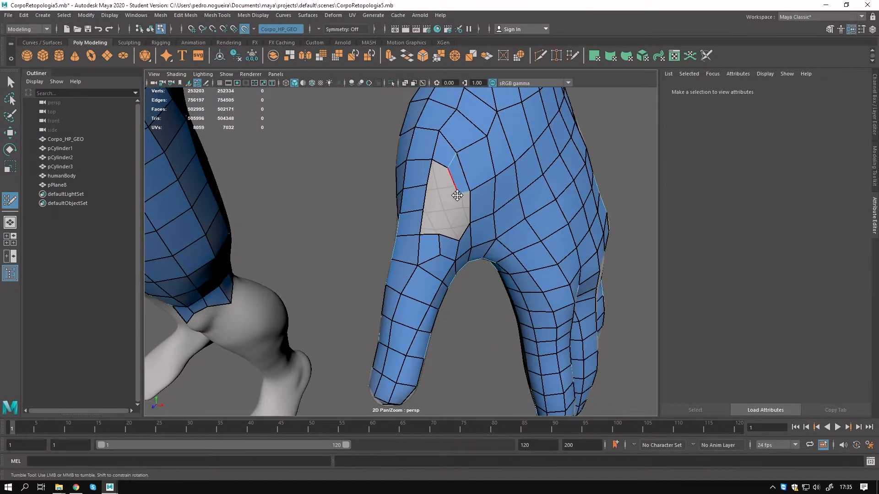
Close the remaining opening between the thumb and the back of the hand with quads.
{"action": "left_click_drag", "start_coordinate": [456, 195], "coordinate": [433, 163], "text": "alt"}
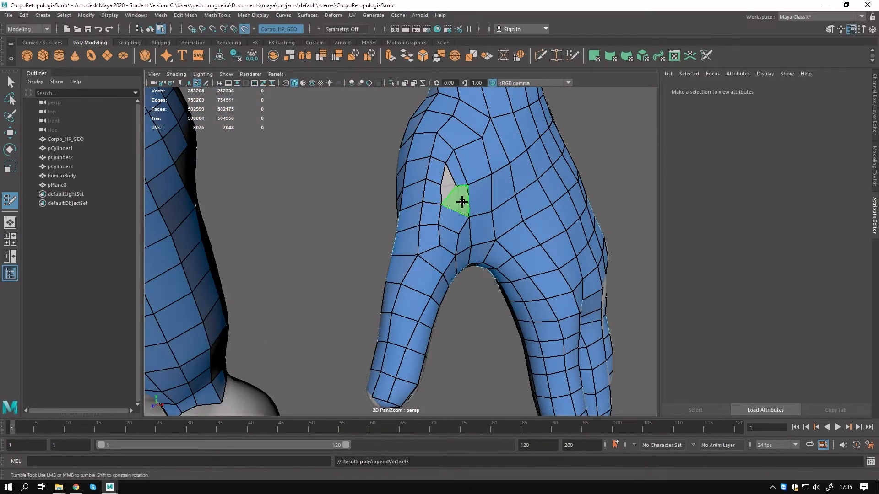
{"action": "left_click_drag", "start_coordinate": [454, 203], "coordinate": [426, 201], "text": "alt"}
{"action": "middle_click_drag", "start_coordinate": [426, 201], "coordinate": [445, 223], "text": "alt"}
{"action": "left_click_drag", "start_coordinate": [456, 257], "coordinate": [403, 279], "text": "alt"}
{"action": "middle_click_drag", "start_coordinate": [403, 280], "coordinate": [388, 302], "text": "alt"}
{"action": "left_click_drag", "start_coordinate": [388, 303], "coordinate": [396, 270], "text": "alt"}
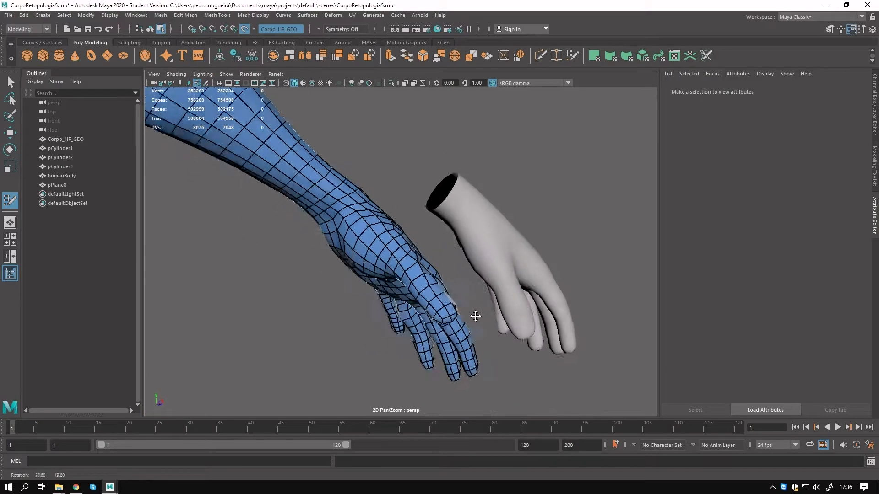
Delete the uneven components around the thumb's base to reopen its joint with the palm.
{"action": "left_click_drag", "start_coordinate": [450, 285], "coordinate": [413, 324], "text": "alt"}
{"action": "scroll", "coordinate": [393, 291], "scroll_direction": "up", "scroll_amount": 5}
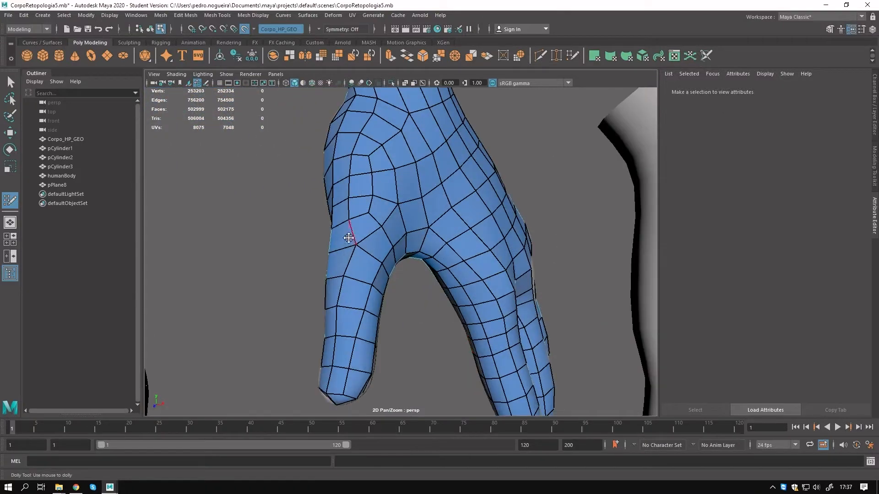
{"action": "left_click_drag", "start_coordinate": [402, 271], "coordinate": [521, 277], "text": "alt"}
{"action": "left_click", "coordinate": [385, 268], "text": "ctrl+shift"}
{"action": "key", "text": "ctrl+z"}
{"action": "left_click", "coordinate": [377, 281], "text": "ctrl+shift"}
{"action": "left_click_drag", "start_coordinate": [376, 248], "coordinate": [385, 287], "text": "alt"}
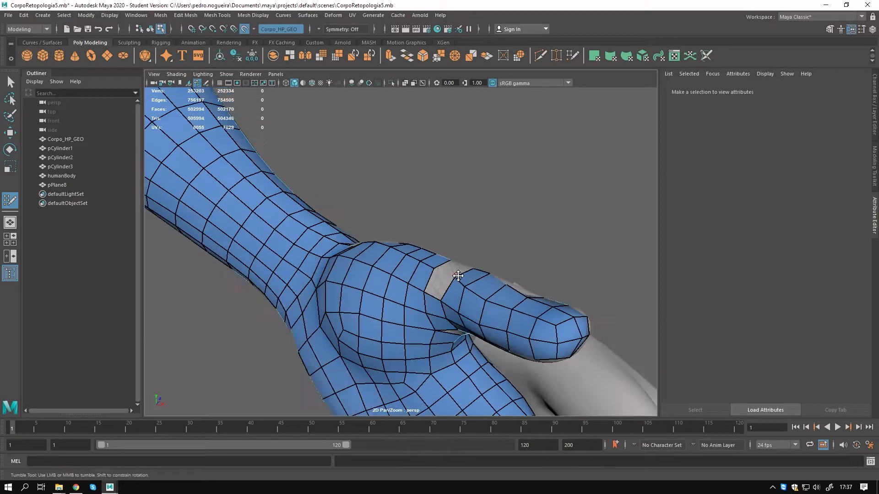
Rebuild the quads connecting the thumb to the palm and fill the reopened gap.
{"action": "left_click_drag", "start_coordinate": [434, 294], "coordinate": [460, 311], "text": "alt"}
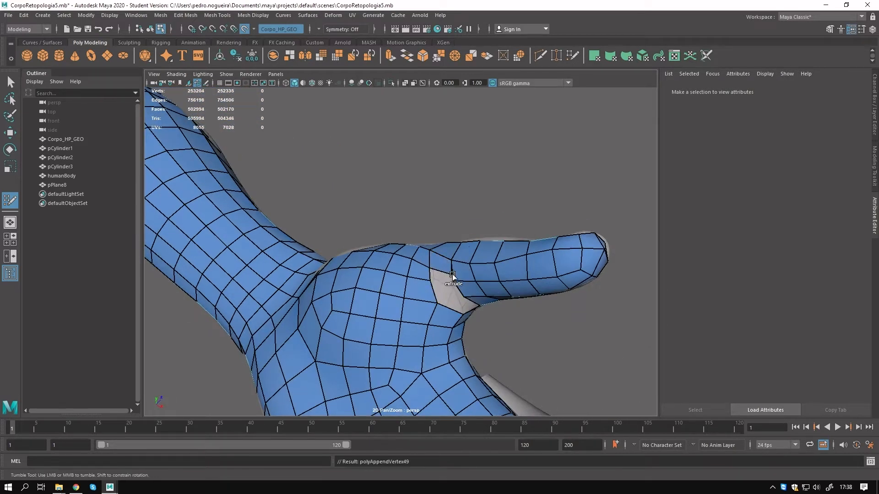
{"action": "left_click_drag", "start_coordinate": [450, 258], "coordinate": [471, 318], "text": "alt"}
{"action": "left_click_drag", "start_coordinate": [366, 303], "coordinate": [432, 263], "text": "alt"}
{"action": "scroll", "coordinate": [353, 248], "scroll_direction": "up", "scroll_amount": 5}
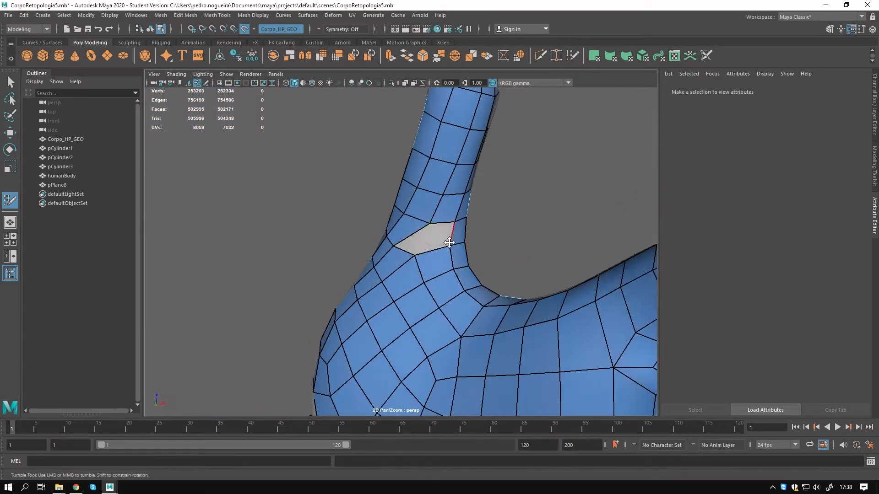
{"action": "left_click_drag", "start_coordinate": [421, 270], "coordinate": [467, 304], "text": "alt"}
{"action": "right_click_drag", "start_coordinate": [467, 304], "coordinate": [380, 312], "text": "alt"}
{"action": "left_click_drag", "start_coordinate": [380, 311], "coordinate": [362, 264], "text": "alt"}
Delete the triangle and the wide faces below it on the back of the thumb's base.
{"action": "left_click_drag", "start_coordinate": [314, 307], "coordinate": [413, 267], "text": "alt"}
{"action": "key", "text": "ctrl+z"}
{"action": "scroll", "coordinate": [403, 245], "scroll_direction": "up", "scroll_amount": 5}
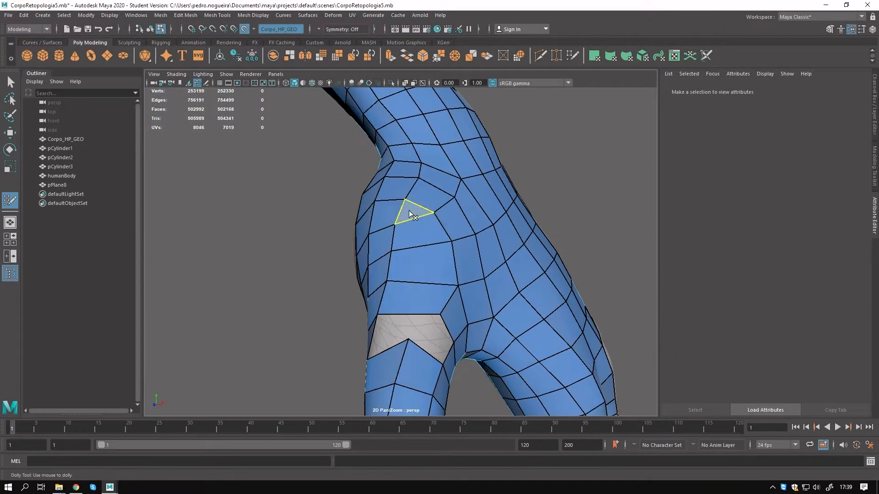
{"action": "left_click", "coordinate": [409, 212], "text": "ctrl+shift"}
{"action": "left_click", "coordinate": [418, 233], "text": "ctrl+shift"}
{"action": "left_click", "coordinate": [420, 266], "text": "ctrl+shift"}
{"action": "left_click", "coordinate": [419, 298], "text": "ctrl+shift"}
Add quads over the cleared area on the back of the thumb's base.
{"action": "scroll", "coordinate": [394, 266], "scroll_direction": "down", "scroll_amount": 3}
{"action": "left_click_drag", "start_coordinate": [395, 267], "coordinate": [422, 258], "text": "alt"}
{"action": "scroll", "coordinate": [397, 263], "scroll_direction": "up", "scroll_amount": 4}
{"action": "left_click", "coordinate": [406, 218], "text": "shift"}
{"action": "mouse_move", "coordinate": [409, 218]}
{"action": "left_mouse_down", "text": "alt"}
{"action": "mouse_move", "coordinate": [441, 208]}
{"action": "mouse_move", "coordinate": [400, 247]}
{"action": "mouse_move", "coordinate": [493, 248]}
{"action": "mouse_move", "coordinate": [398, 246]}
{"action": "mouse_move", "coordinate": [474, 276]}
{"action": "left_mouse_up", "text": "alt"}
Remove further misplaced components around the thumb's base and reposition a vertex to improve the edge flow.
{"action": "left_click", "coordinate": [386, 246], "text": "ctrl+shift"}
{"action": "mouse_move", "coordinate": [404, 310]}
{"action": "left_mouse_down", "text": "alt"}
{"action": "mouse_move", "coordinate": [324, 282]}
{"action": "mouse_move", "coordinate": [455, 290]}
{"action": "mouse_move", "coordinate": [392, 318]}
{"action": "left_mouse_up", "text": "alt"}
{"action": "left_click_drag", "start_coordinate": [434, 298], "coordinate": [455, 292], "text": "alt"}
{"action": "left_click", "coordinate": [396, 259], "text": "ctrl+shift"}
{"action": "right_click_drag", "start_coordinate": [455, 292], "coordinate": [404, 261], "text": "alt"}
{"action": "left_click_drag", "start_coordinate": [405, 261], "coordinate": [390, 297], "text": "alt"}
{"action": "right_click_drag", "start_coordinate": [389, 297], "coordinate": [411, 369], "text": "alt"}
{"action": "mouse_move", "coordinate": [411, 369]}
{"action": "left_mouse_down", "text": "alt"}
{"action": "mouse_move", "coordinate": [414, 328]}
{"action": "mouse_move", "coordinate": [392, 295]}
{"action": "mouse_move", "coordinate": [388, 313]}
{"action": "left_mouse_up", "text": "alt"}
{"action": "left_click_drag", "start_coordinate": [388, 313], "coordinate": [394, 278]}
{"action": "mouse_move", "coordinate": [394, 278]}
{"action": "left_mouse_down", "text": "alt"}
{"action": "mouse_move", "coordinate": [438, 316]}
{"action": "mouse_move", "coordinate": [390, 271]}
{"action": "mouse_move", "coordinate": [420, 298]}
{"action": "mouse_move", "coordinate": [385, 317]}
{"action": "mouse_move", "coordinate": [403, 293]}
{"action": "mouse_move", "coordinate": [367, 314]}
{"action": "mouse_move", "coordinate": [405, 242]}
{"action": "mouse_move", "coordinate": [399, 300]}
{"action": "mouse_move", "coordinate": [407, 240]}
{"action": "left_mouse_up", "text": "alt"}
{"action": "scroll", "coordinate": [400, 301], "scroll_direction": "up", "scroll_amount": 4}
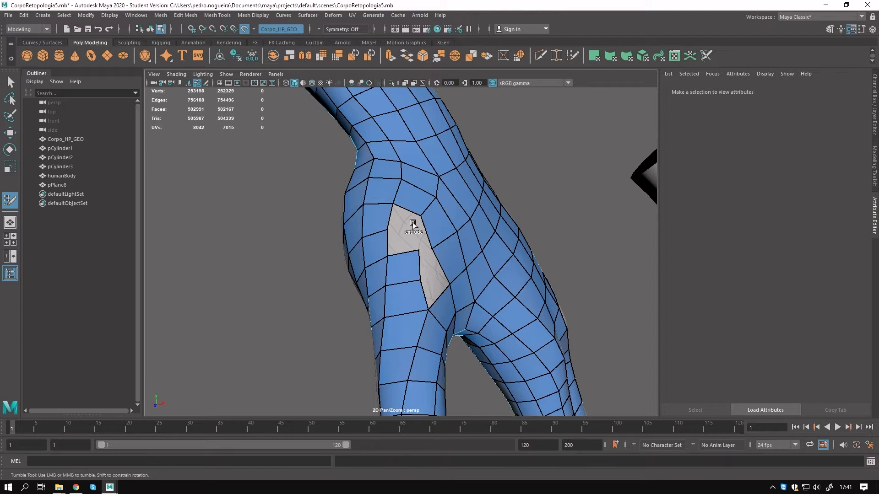
Fill the narrow opening between the thumb and the back of the hand with quads.
{"action": "left_click_drag", "start_coordinate": [402, 273], "coordinate": [410, 253], "text": "alt"}
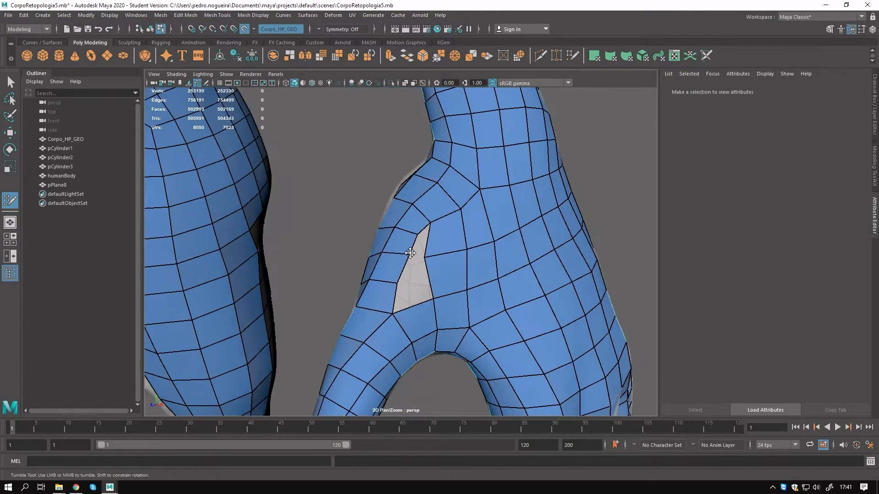
{"action": "scroll", "coordinate": [380, 299], "scroll_direction": "down", "scroll_amount": 5}
{"action": "left_click_drag", "start_coordinate": [379, 299], "coordinate": [387, 237], "text": "alt"}
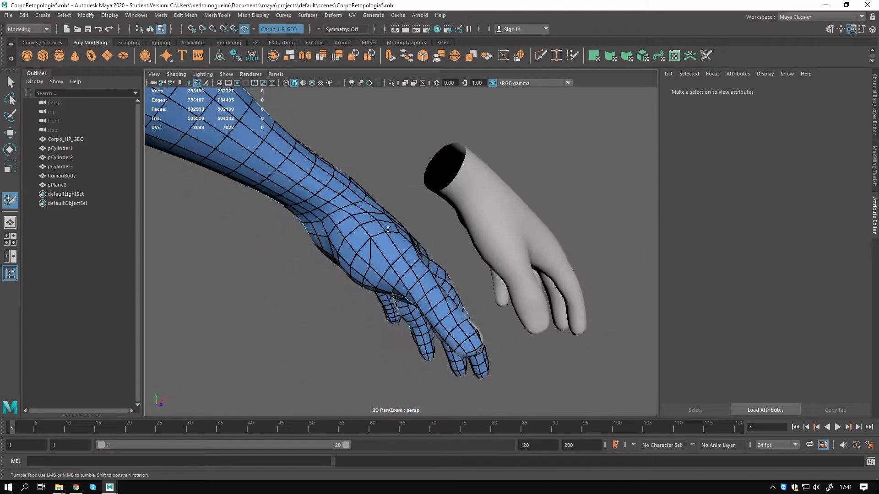
Cut into the faces on the palm side of the thumb's base with Multi-Cut to redirect the edge flow.
{"action": "scroll", "coordinate": [388, 229], "scroll_direction": "up", "scroll_amount": 8}
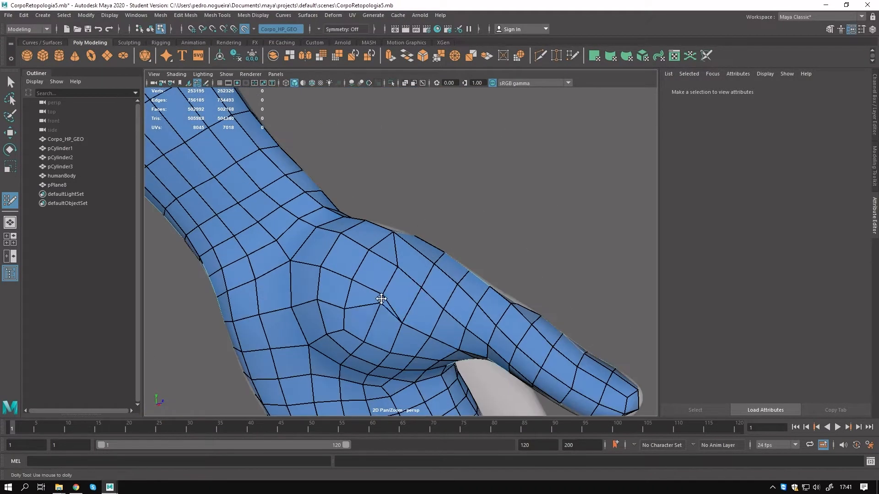
{"action": "mouse_move", "coordinate": [383, 296]}
{"action": "left_mouse_down", "text": "alt"}
{"action": "mouse_move", "coordinate": [433, 290]}
{"action": "mouse_move", "coordinate": [356, 293]}
{"action": "mouse_move", "coordinate": [378, 282]}
{"action": "left_mouse_up", "text": "alt"}
{"action": "left_click", "coordinate": [540, 56]}
{"action": "left_click", "coordinate": [334, 274]}
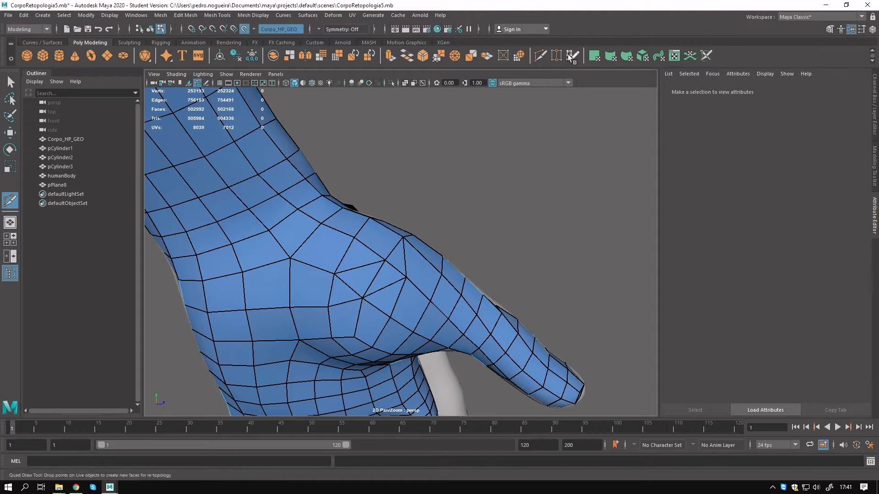
Try to delete uneven vertices on the palm side of the thumb's base and relax the surrounding mesh.
{"action": "left_click", "coordinate": [350, 289], "text": "ctrl+shift"}
{"action": "left_click", "coordinate": [384, 288], "text": "ctrl+shift"}
{"action": "left_click_drag", "start_coordinate": [384, 289], "coordinate": [414, 303], "text": "shift"}
{"action": "right_click_drag", "start_coordinate": [422, 306], "coordinate": [355, 318], "text": "alt"}
{"action": "left_click_drag", "start_coordinate": [354, 318], "coordinate": [370, 258], "text": "alt"}
{"action": "key", "text": "ctrl+z"}
{"action": "key", "text": "ctrl+z"}
{"action": "key", "text": "ctrl+z"}
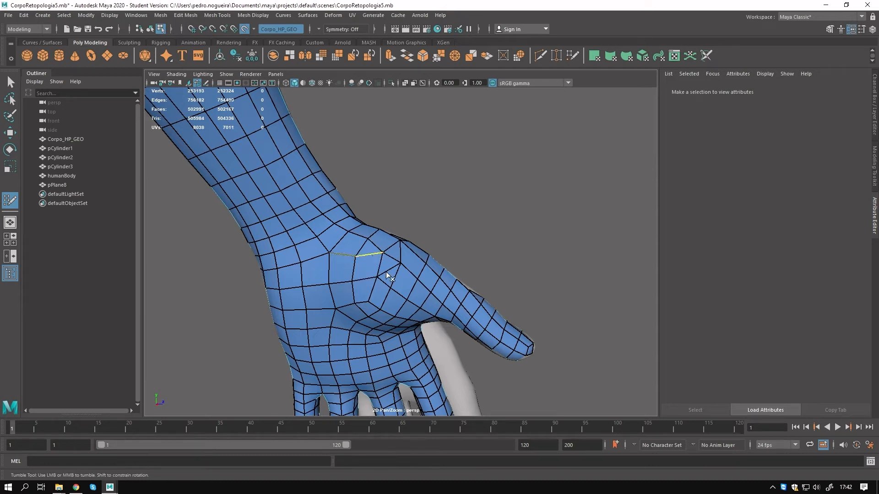
Delete the irregular edges and faces on the palm side of the thumb's base to open the area for rebuilding.
{"action": "left_click", "coordinate": [383, 276], "text": "ctrl+shift"}
{"action": "left_click", "coordinate": [372, 279], "text": "ctrl+shift"}
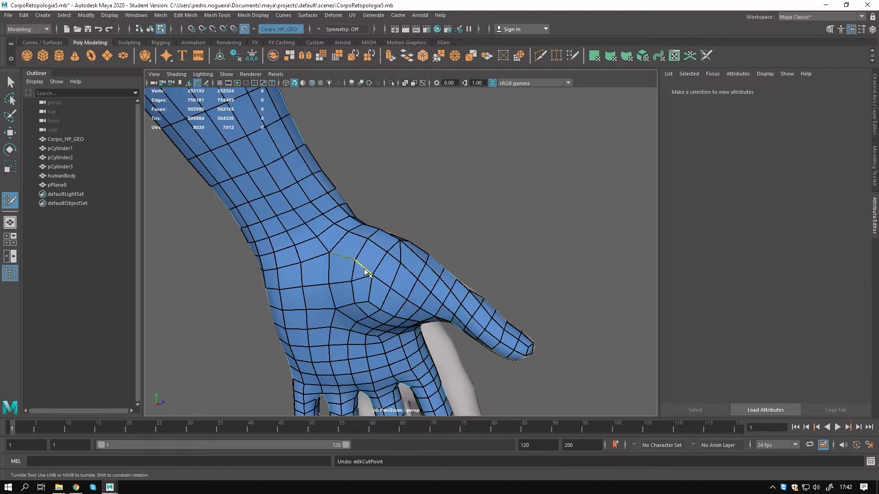
{"action": "mouse_move", "coordinate": [374, 277]}
{"action": "left_mouse_down", "text": "alt"}
{"action": "mouse_move", "coordinate": [326, 290]}
{"action": "mouse_move", "coordinate": [363, 268]}
{"action": "mouse_move", "coordinate": [380, 269]}
{"action": "left_mouse_up", "text": "alt"}
{"action": "scroll", "coordinate": [361, 267], "scroll_direction": "up", "scroll_amount": 5}
{"action": "left_click", "coordinate": [345, 269], "text": "ctrl+shift"}
{"action": "left_click", "coordinate": [345, 270], "text": "ctrl+shift"}
{"action": "left_click", "coordinate": [366, 247], "text": "ctrl+shift"}
{"action": "left_click_drag", "start_coordinate": [343, 304], "coordinate": [351, 307], "text": "alt"}
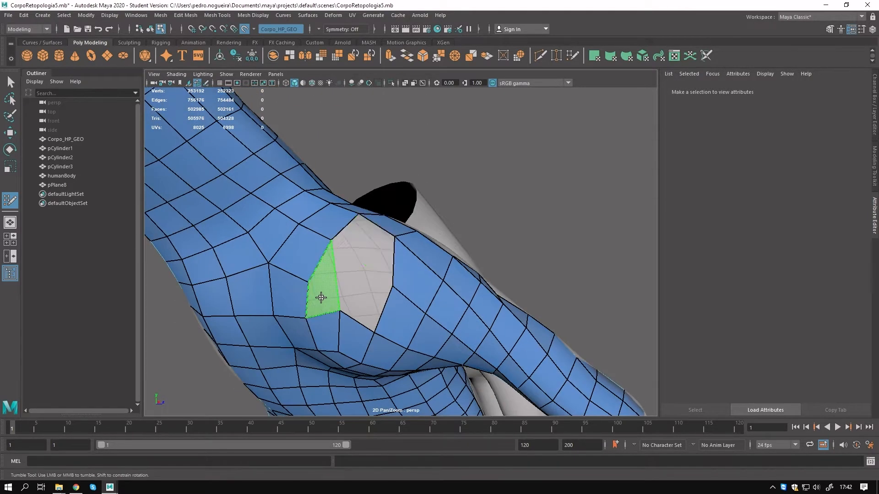
Try to fill the opening on the palm side of the thumb's base with quads and relax them.
{"action": "left_click", "coordinate": [320, 298], "text": "shift"}
{"action": "left_click", "coordinate": [361, 255], "text": "shift"}
{"action": "left_click", "coordinate": [361, 286], "text": "shift"}
{"action": "left_click_drag", "start_coordinate": [357, 275], "coordinate": [399, 283], "text": "shift"}
{"action": "scroll", "coordinate": [399, 282], "scroll_direction": "down", "scroll_amount": 3}
{"action": "left_click_drag", "start_coordinate": [353, 245], "coordinate": [354, 269], "text": "alt"}
{"action": "key", "text": "ctrl+z"}
{"action": "key", "text": "ctrl+z"}
{"action": "key", "text": "ctrl+z"}
{"action": "key", "text": "ctrl+z"}
{"action": "key", "text": "ctrl+z"}
{"action": "key", "text": "ctrl+z"}
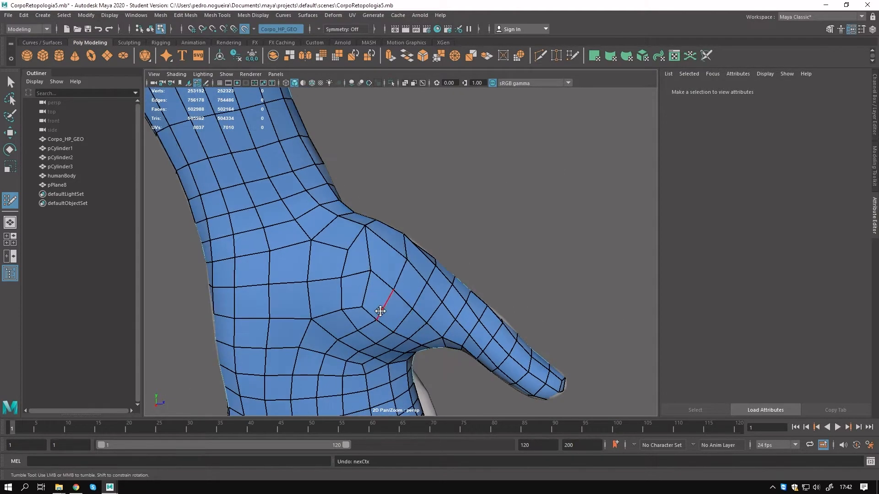
Close the opening on the thumb pad with newly arranged quads.
{"action": "mouse_move", "coordinate": [381, 308]}
{"action": "left_mouse_down", "text": "alt"}
{"action": "mouse_move", "coordinate": [360, 301]}
{"action": "mouse_move", "coordinate": [390, 298]}
{"action": "mouse_move", "coordinate": [343, 292]}
{"action": "left_mouse_up", "text": "alt"}
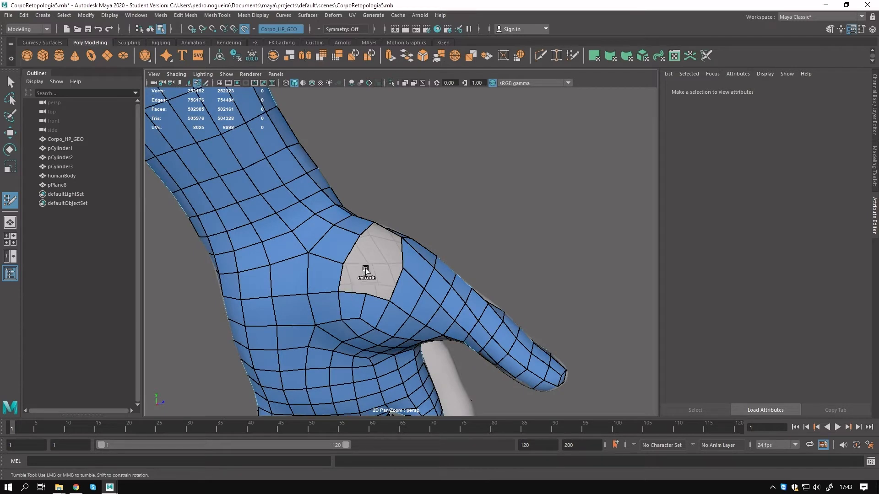
{"action": "left_click", "coordinate": [395, 284], "text": "shift"}
{"action": "left_click_drag", "start_coordinate": [395, 284], "coordinate": [484, 284], "text": "alt"}
{"action": "left_click", "coordinate": [372, 245], "text": "shift"}
{"action": "left_click_drag", "start_coordinate": [425, 289], "coordinate": [385, 303], "text": "alt"}
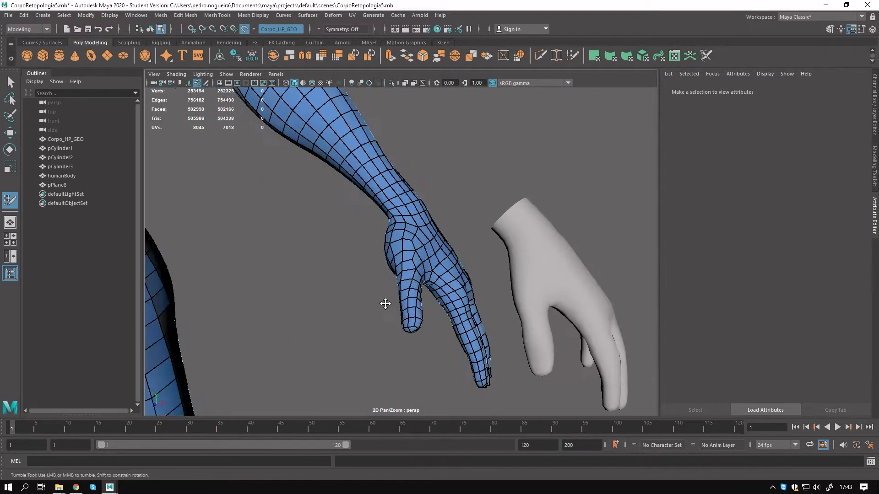
Try to clear the uneven edges on the back of the hand beside the thumb's base.
{"action": "right_click_drag", "start_coordinate": [448, 271], "coordinate": [411, 283], "text": "alt"}
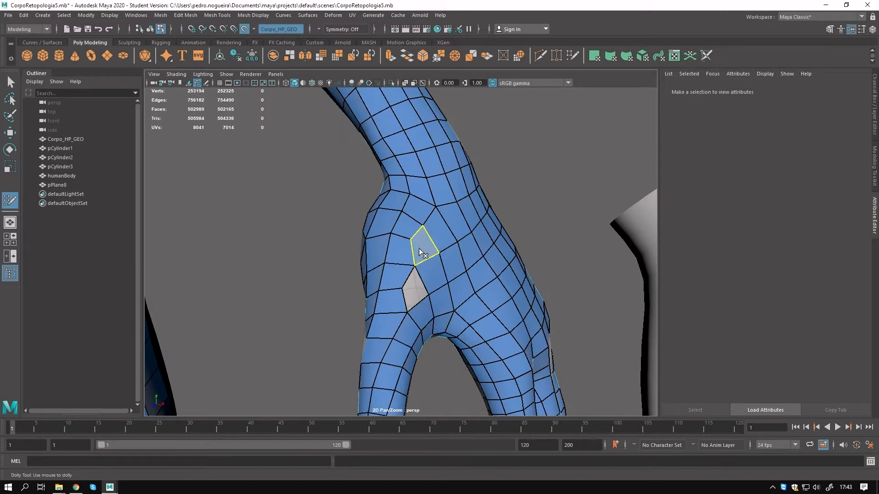
{"action": "left_click", "coordinate": [427, 292], "text": "ctrl+shift"}
{"action": "mouse_move", "coordinate": [426, 295]}
{"action": "left_mouse_down", "text": "alt"}
{"action": "mouse_move", "coordinate": [437, 311]}
{"action": "mouse_move", "coordinate": [410, 302]}
{"action": "left_mouse_up", "text": "alt"}
{"action": "left_click", "coordinate": [420, 319], "text": "ctrl+shift"}
{"action": "key", "text": "q"}
{"action": "right_click_drag", "start_coordinate": [420, 220], "coordinate": [468, 200]}
{"action": "double_click", "coordinate": [429, 220]}
{"action": "key", "text": "y"}
{"action": "mouse_move", "coordinate": [406, 261]}
{"action": "left_mouse_down", "text": "alt"}
{"action": "mouse_move", "coordinate": [431, 251]}
{"action": "mouse_move", "coordinate": [399, 265]}
{"action": "left_mouse_up", "text": "alt"}
Try to cut new edges across the cleared area on the back of the thumb's base with Multi-Cut.
{"action": "left_click", "coordinate": [542, 55]}
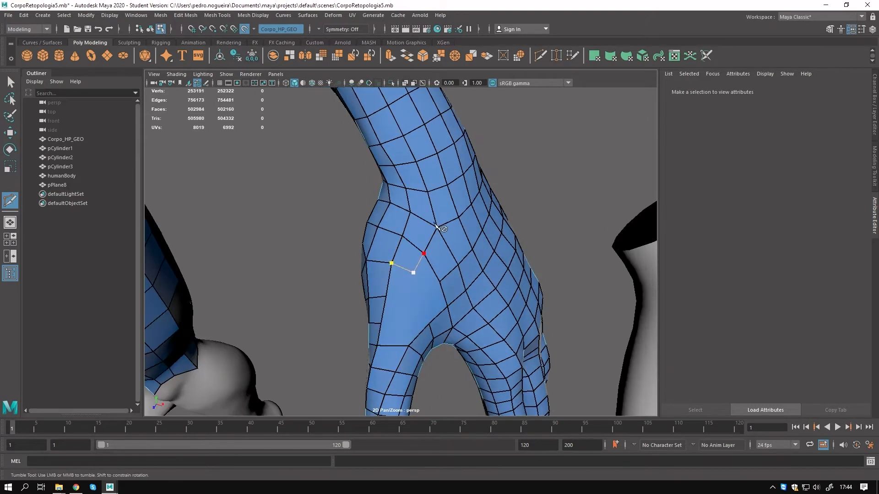
{"action": "right_click", "coordinate": [436, 226]}
{"action": "left_click_drag", "start_coordinate": [437, 226], "coordinate": [397, 229], "text": "alt"}
{"action": "right_click", "coordinate": [422, 250]}
{"action": "left_click_drag", "start_coordinate": [403, 262], "coordinate": [429, 286], "text": "alt"}
{"action": "left_click", "coordinate": [434, 278]}
{"action": "left_click", "coordinate": [430, 253]}
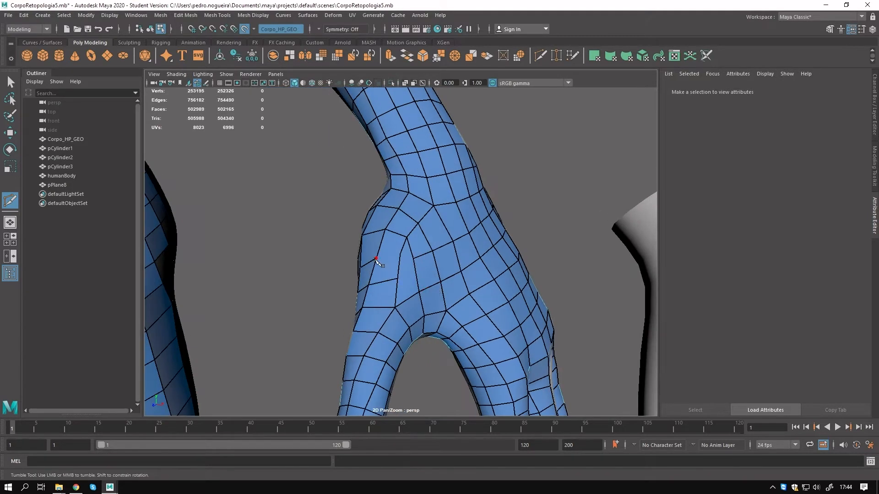
{"action": "key", "text": "Delete"}
{"action": "left_click_drag", "start_coordinate": [381, 272], "coordinate": [432, 293], "text": "alt"}
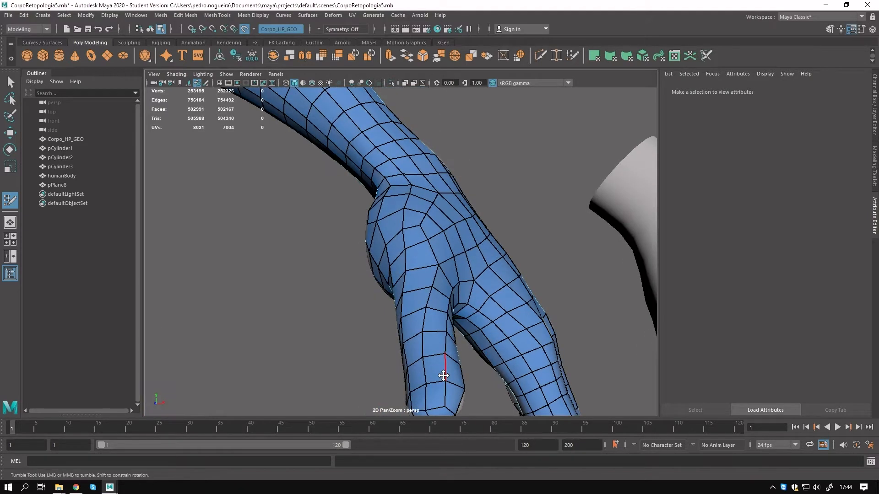
Undo the recent Multi-Cut edits around the thumb's base.
{"action": "left_click_drag", "start_coordinate": [443, 376], "coordinate": [420, 250], "text": "alt"}
{"action": "left_click_drag", "start_coordinate": [353, 256], "coordinate": [398, 341], "text": "alt"}
{"action": "key", "text": "ctrl+z"}
{"action": "key", "text": "ctrl+z"}
{"action": "key", "text": "ctrl+z"}
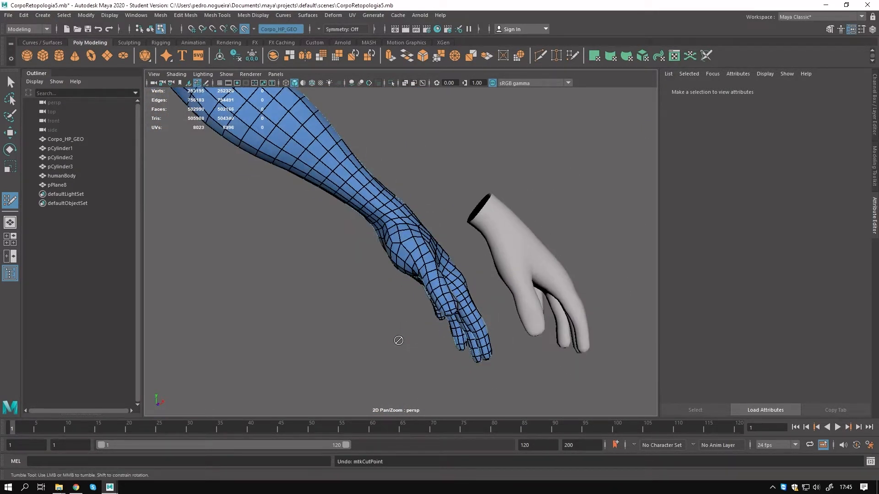
{"action": "key", "text": "ctrl+z"}
{"action": "left_click_drag", "start_coordinate": [345, 280], "coordinate": [307, 288], "text": "alt"}
{"action": "key", "text": "ctrl+z"}
{"action": "mouse_move", "coordinate": [408, 253]}
{"action": "left_mouse_down", "text": "alt"}
{"action": "mouse_move", "coordinate": [455, 265]}
{"action": "mouse_move", "coordinate": [433, 224]}
{"action": "mouse_move", "coordinate": [428, 244]}
{"action": "left_mouse_up", "text": "alt"}
{"action": "left_click_drag", "start_coordinate": [371, 241], "coordinate": [423, 242], "text": "alt"}
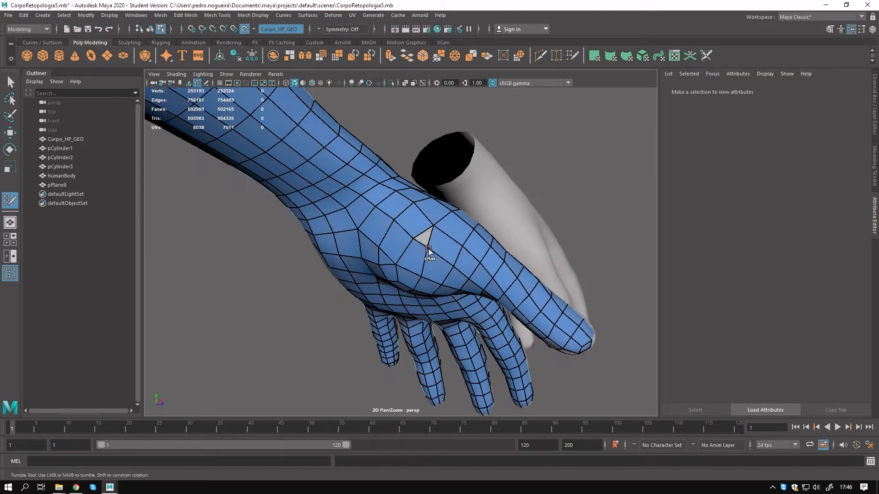
Delete the irregular components in the middle of the thumb pad and refill the gap with quads.
{"action": "mouse_move", "coordinate": [401, 205]}
{"action": "left_mouse_down", "text": "alt"}
{"action": "mouse_move", "coordinate": [453, 203]}
{"action": "mouse_move", "coordinate": [445, 211]}
{"action": "left_mouse_up", "text": "alt"}
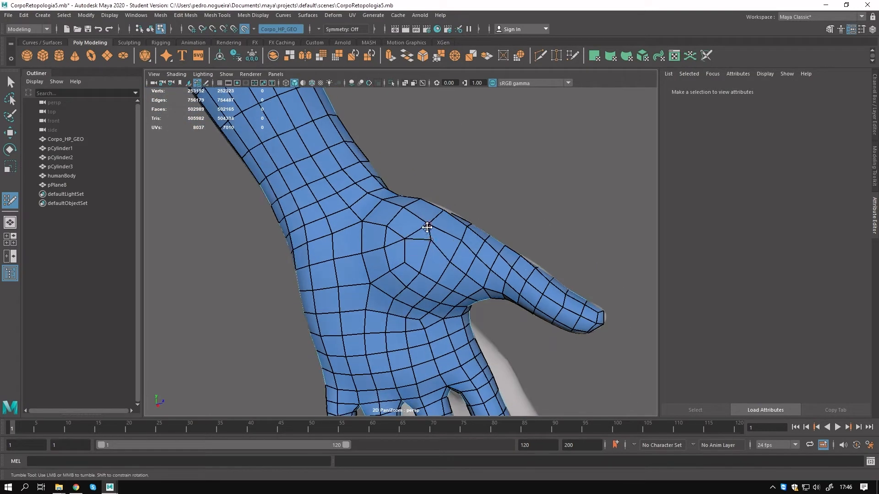
{"action": "left_click", "coordinate": [396, 246], "text": "ctrl+shift"}
{"action": "mouse_move", "coordinate": [396, 246]}
{"action": "left_mouse_down", "text": "alt"}
{"action": "mouse_move", "coordinate": [412, 239]}
{"action": "mouse_move", "coordinate": [411, 281]}
{"action": "mouse_move", "coordinate": [438, 259]}
{"action": "mouse_move", "coordinate": [380, 258]}
{"action": "mouse_move", "coordinate": [336, 279]}
{"action": "mouse_move", "coordinate": [416, 255]}
{"action": "mouse_move", "coordinate": [402, 211]}
{"action": "left_mouse_up", "text": "alt"}
{"action": "left_click", "coordinate": [424, 246], "text": "ctrl+shift"}
{"action": "left_click", "coordinate": [416, 263], "text": "ctrl+shift"}
{"action": "left_click", "coordinate": [397, 261], "text": "ctrl+shift"}
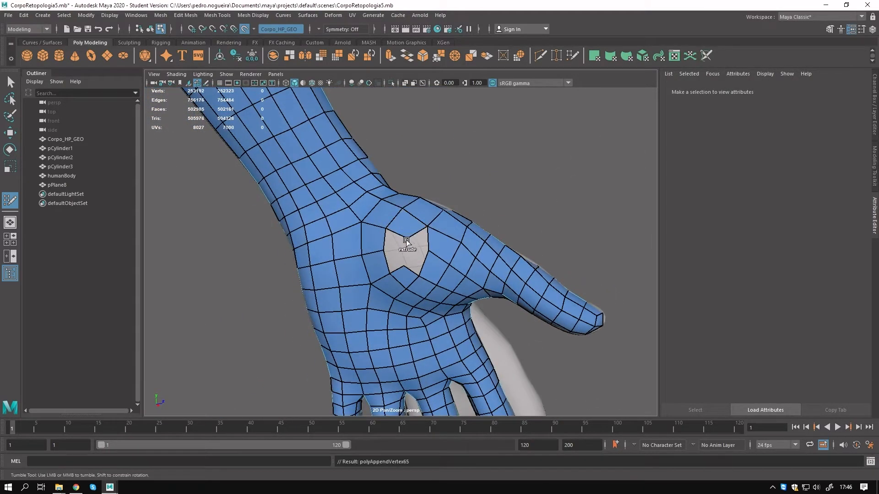
{"action": "left_click", "coordinate": [401, 299], "text": "shift"}
{"action": "mouse_move", "coordinate": [418, 285]}
{"action": "left_mouse_down", "text": "alt"}
{"action": "mouse_move", "coordinate": [413, 245]}
{"action": "mouse_move", "coordinate": [385, 249]}
{"action": "mouse_move", "coordinate": [372, 314]}
{"action": "mouse_move", "coordinate": [477, 269]}
{"action": "mouse_move", "coordinate": [327, 314]}
{"action": "mouse_move", "coordinate": [414, 277]}
{"action": "mouse_move", "coordinate": [430, 320]}
{"action": "mouse_move", "coordinate": [422, 257]}
{"action": "mouse_move", "coordinate": [390, 284]}
{"action": "mouse_move", "coordinate": [440, 274]}
{"action": "mouse_move", "coordinate": [403, 266]}
{"action": "mouse_move", "coordinate": [413, 254]}
{"action": "mouse_move", "coordinate": [399, 247]}
{"action": "mouse_move", "coordinate": [412, 275]}
{"action": "mouse_move", "coordinate": [403, 251]}
{"action": "mouse_move", "coordinate": [458, 275]}
{"action": "mouse_move", "coordinate": [416, 261]}
{"action": "mouse_move", "coordinate": [436, 251]}
{"action": "mouse_move", "coordinate": [394, 277]}
{"action": "left_mouse_up", "text": "alt"}
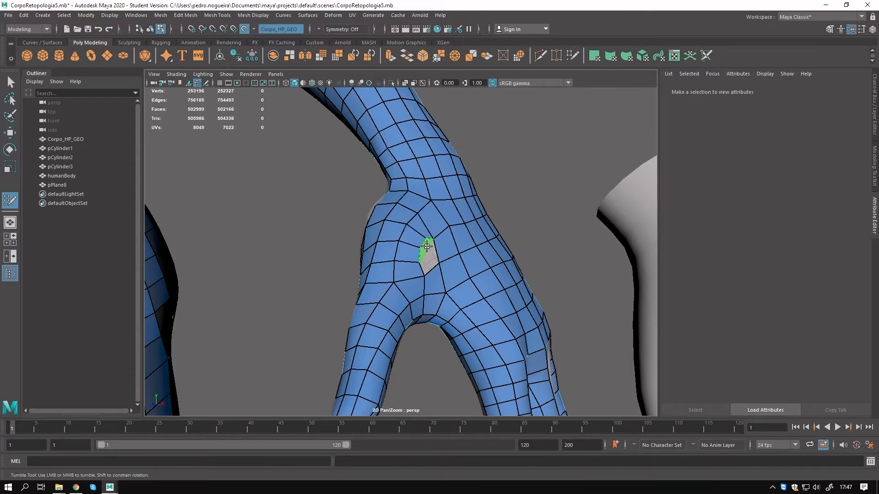
Try to close the small gap on the back of the thumb's base and relax the surrounding edges.
{"action": "left_click", "coordinate": [433, 261], "text": "shift"}
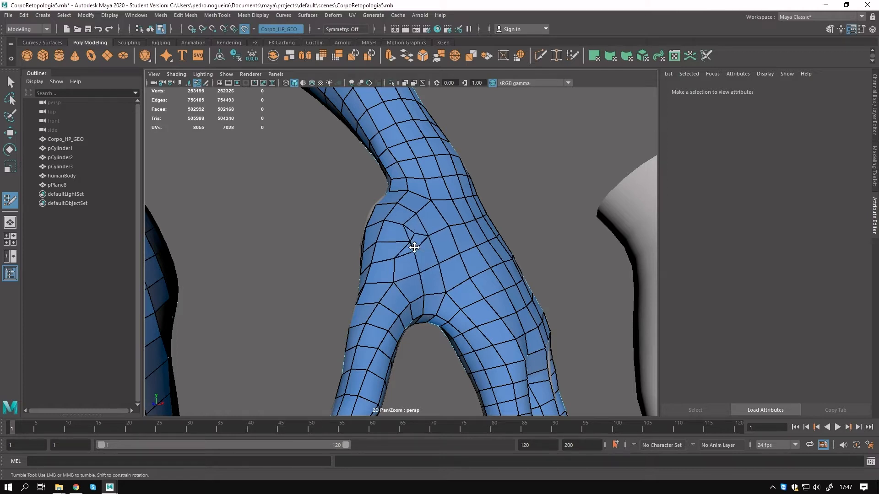
{"action": "mouse_move", "coordinate": [423, 213]}
{"action": "left_mouse_down", "text": "shift"}
{"action": "mouse_move", "coordinate": [406, 216]}
{"action": "mouse_move", "coordinate": [392, 306]}
{"action": "mouse_move", "coordinate": [421, 227]}
{"action": "mouse_move", "coordinate": [460, 283]}
{"action": "mouse_move", "coordinate": [390, 271]}
{"action": "mouse_move", "coordinate": [435, 229]}
{"action": "mouse_move", "coordinate": [479, 326]}
{"action": "left_mouse_up", "text": "shift"}
{"action": "key", "text": "ctrl+z"}
{"action": "key", "text": "ctrl+z"}
{"action": "left_click", "coordinate": [397, 250], "text": "ctrl+shift"}
{"action": "left_click", "coordinate": [434, 224], "text": "ctrl+shift"}
{"action": "key", "text": "ctrl+z"}
{"action": "key", "text": "ctrl+z"}
{"action": "left_click_drag", "start_coordinate": [440, 275], "coordinate": [418, 263], "text": "alt"}
{"action": "key", "text": "ctrl+z"}
Remove the misplaced component on the back of the thumb's base and fill the remaining gap with quads.
{"action": "left_click", "coordinate": [418, 263], "text": "ctrl+shift"}
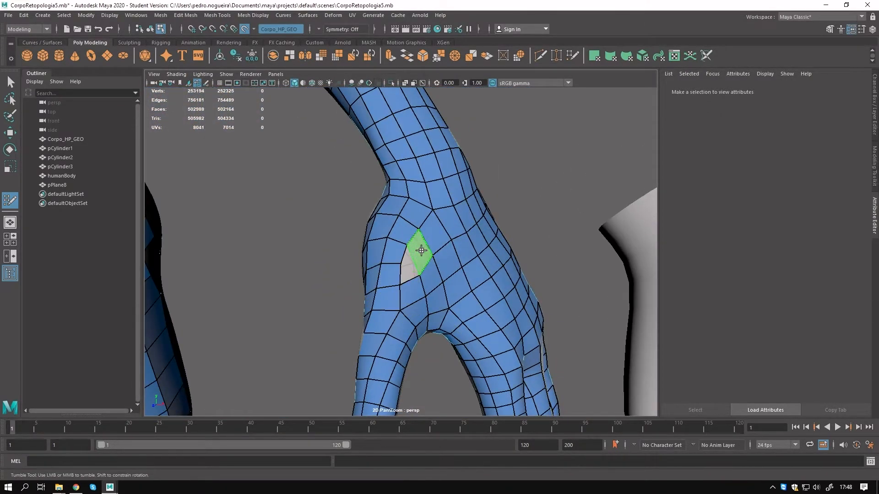
{"action": "left_click", "coordinate": [425, 267], "text": "shift"}
{"action": "left_click_drag", "start_coordinate": [422, 289], "coordinate": [443, 253], "text": "alt"}
Add quads on the back of the shoulder above the band that runs from the armpit to the spine.
{"action": "right_click_drag", "start_coordinate": [444, 253], "coordinate": [334, 238], "text": "alt"}
{"action": "middle_click_drag", "start_coordinate": [334, 239], "coordinate": [422, 314], "text": "alt"}
{"action": "left_click_drag", "start_coordinate": [421, 314], "coordinate": [366, 306], "text": "alt"}
{"action": "middle_click_drag", "start_coordinate": [351, 183], "coordinate": [416, 276], "text": "alt"}
{"action": "left_click_drag", "start_coordinate": [416, 275], "coordinate": [320, 261], "text": "alt"}
{"action": "middle_click_drag", "start_coordinate": [320, 261], "coordinate": [382, 259], "text": "alt"}
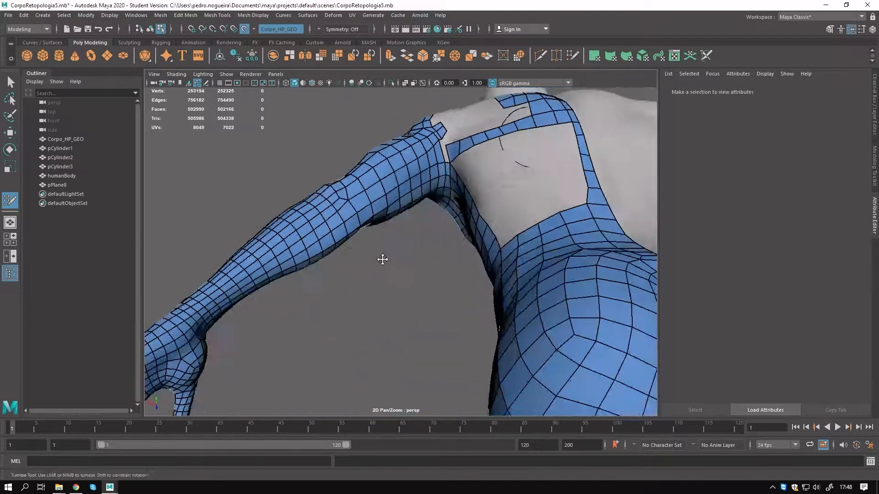
{"action": "right_click_drag", "start_coordinate": [383, 259], "coordinate": [451, 250], "text": "alt"}
{"action": "middle_click_drag", "start_coordinate": [450, 249], "coordinate": [468, 233], "text": "alt"}
{"action": "left_click_drag", "start_coordinate": [467, 236], "coordinate": [522, 234], "text": "alt"}
{"action": "key", "text": "F8"}
{"action": "key", "text": "F8"}
{"action": "right_click_drag", "start_coordinate": [522, 234], "coordinate": [467, 247], "text": "alt"}
{"action": "left_click_drag", "start_coordinate": [467, 247], "coordinate": [488, 257], "text": "alt"}
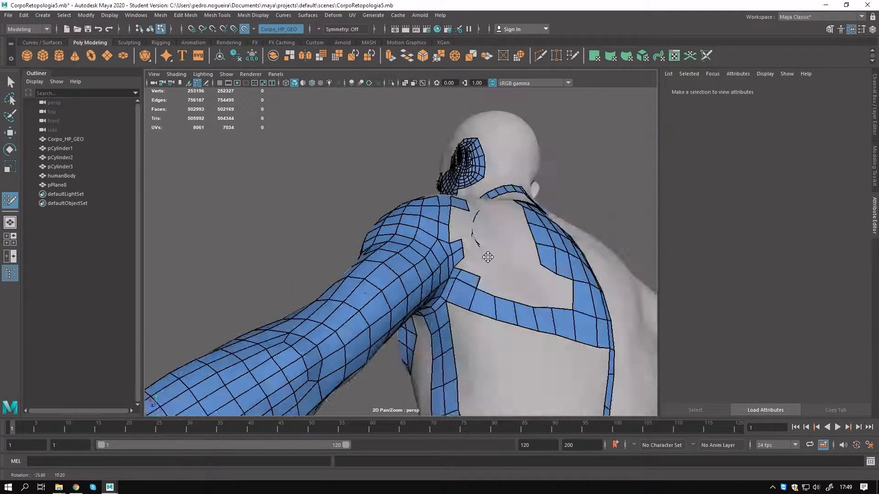
{"action": "right_click_drag", "start_coordinate": [488, 257], "coordinate": [517, 256], "text": "alt"}
{"action": "left_click_drag", "start_coordinate": [517, 256], "coordinate": [458, 252], "text": "alt"}
{"action": "left_click_drag", "start_coordinate": [437, 248], "coordinate": [444, 234]}
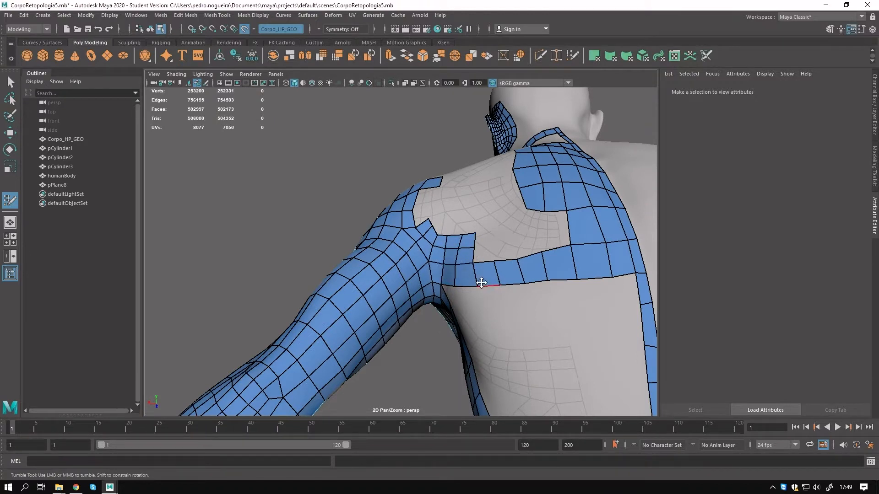
Extend strips of quads along the top and back of the shoulder to join the upper-back patch.
{"action": "left_click_drag", "start_coordinate": [482, 282], "coordinate": [410, 287], "text": "alt"}
{"action": "right_click_drag", "start_coordinate": [410, 287], "coordinate": [408, 267], "text": "alt"}
{"action": "left_click_drag", "start_coordinate": [373, 244], "coordinate": [467, 292]}
{"action": "right_click_drag", "start_coordinate": [468, 292], "coordinate": [389, 286], "text": "alt"}
{"action": "left_click_drag", "start_coordinate": [389, 287], "coordinate": [355, 321], "text": "alt"}
{"action": "left_click_drag", "start_coordinate": [409, 296], "coordinate": [432, 295]}
{"action": "left_click_drag", "start_coordinate": [532, 314], "coordinate": [552, 320]}
{"action": "left_click_drag", "start_coordinate": [463, 316], "coordinate": [471, 281], "text": "alt"}
{"action": "right_click_drag", "start_coordinate": [403, 281], "coordinate": [430, 277], "text": "alt"}
{"action": "left_click_drag", "start_coordinate": [460, 241], "coordinate": [361, 246], "text": "alt"}
{"action": "right_click_drag", "start_coordinate": [361, 245], "coordinate": [341, 252], "text": "alt"}
{"action": "left_click_drag", "start_coordinate": [341, 252], "coordinate": [366, 299], "text": "alt"}
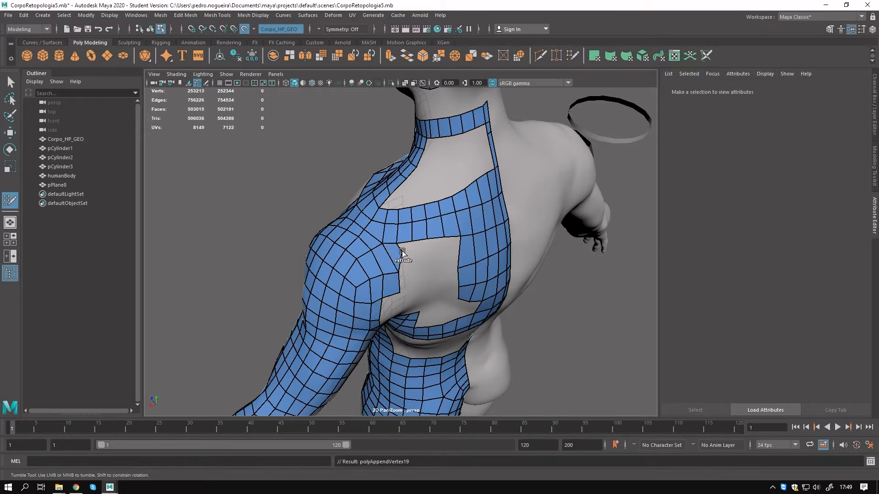
Add a ring of quads around the inside of the shoulder-blade opening and adjust its vertices.
{"action": "mouse_move", "coordinate": [448, 258]}
{"action": "left_mouse_down", "text": "alt"}
{"action": "mouse_move", "coordinate": [389, 234]}
{"action": "mouse_move", "coordinate": [352, 265]}
{"action": "mouse_move", "coordinate": [329, 238]}
{"action": "left_mouse_up", "text": "alt"}
{"action": "scroll", "coordinate": [348, 265], "scroll_direction": "up", "scroll_amount": 3}
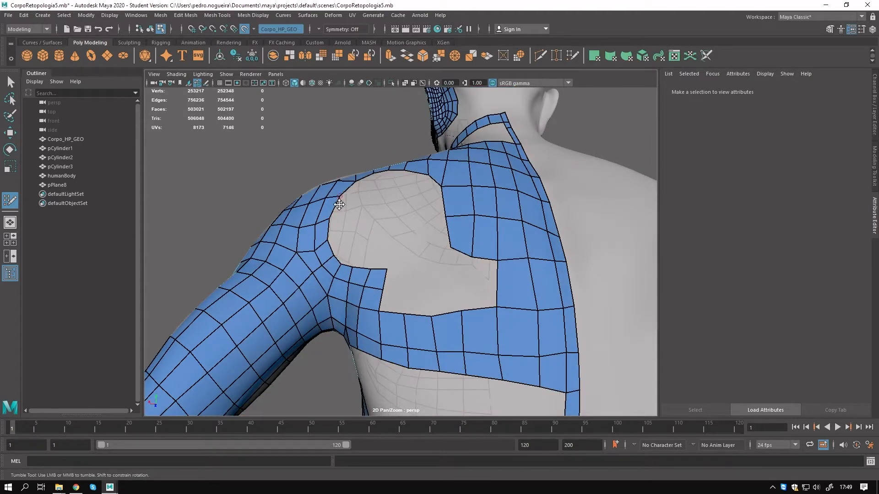
{"action": "left_click_drag", "start_coordinate": [339, 204], "coordinate": [365, 221], "text": "alt"}
{"action": "left_click", "coordinate": [372, 245]}
{"action": "left_click", "coordinate": [369, 231], "text": "shift"}
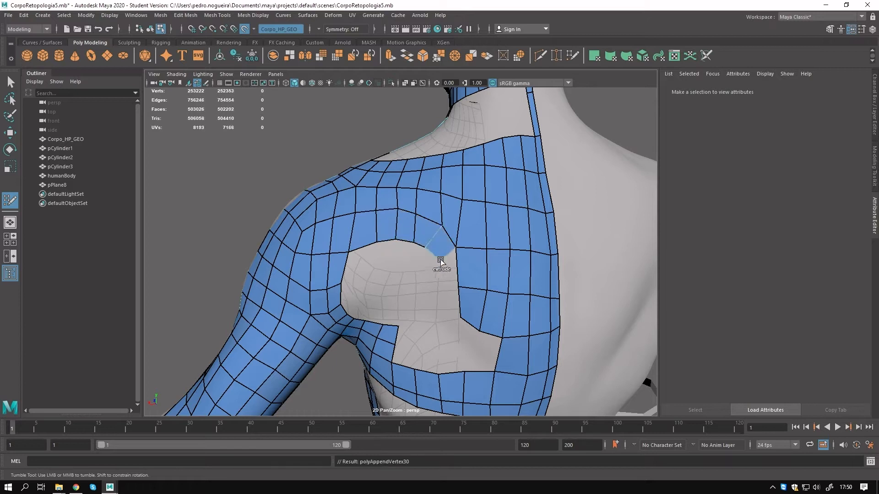
{"action": "left_click_drag", "start_coordinate": [440, 292], "coordinate": [435, 262], "text": "alt"}
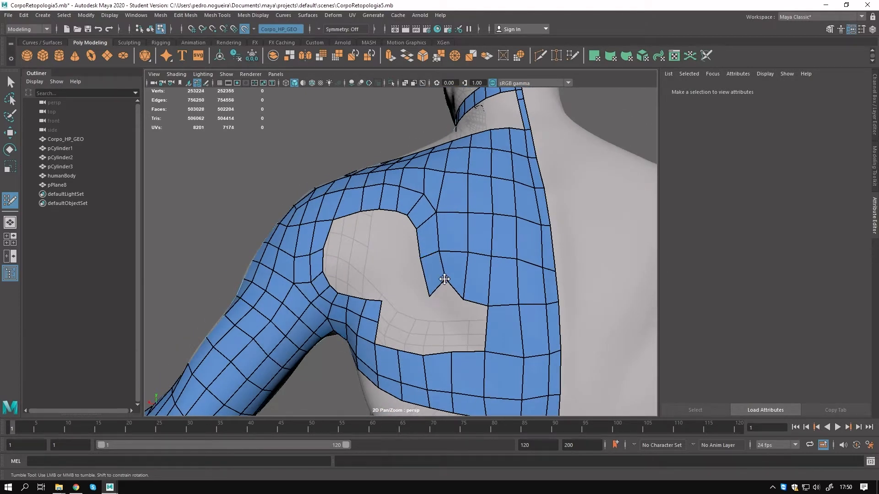
{"action": "left_click", "coordinate": [469, 317], "text": "shift"}
{"action": "mouse_move", "coordinate": [422, 194]}
{"action": "left_mouse_down", "text": "shift"}
{"action": "mouse_move", "coordinate": [453, 224]}
{"action": "mouse_move", "coordinate": [500, 238]}
{"action": "mouse_move", "coordinate": [494, 215]}
{"action": "left_mouse_up", "text": "shift"}
{"action": "left_click_drag", "start_coordinate": [414, 308], "coordinate": [438, 316]}
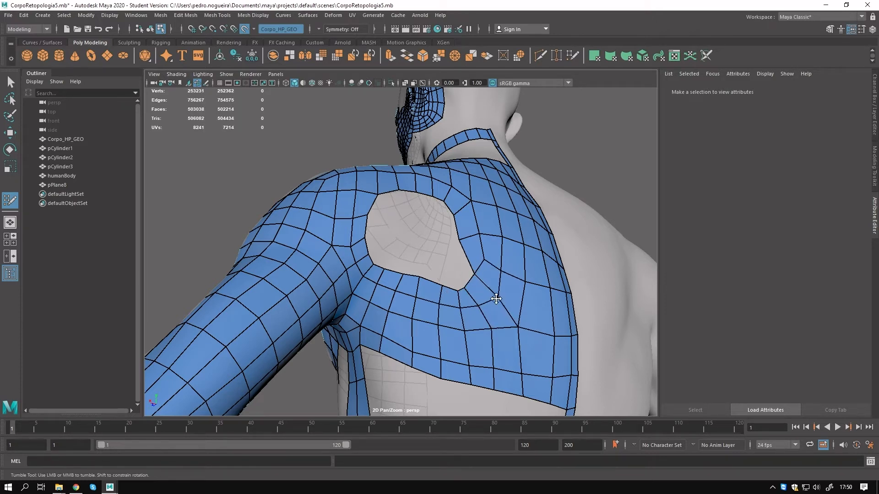
Delete the faces on the upper back between the shoulder-blade opening and the spine strip, and resume Quad Draw.
{"action": "left_click_drag", "start_coordinate": [496, 299], "coordinate": [472, 297], "text": "alt"}
{"action": "left_click_drag", "start_coordinate": [393, 278], "coordinate": [410, 293], "text": "alt"}
{"action": "right_click_drag", "start_coordinate": [410, 293], "coordinate": [382, 282], "text": "alt"}
{"action": "mouse_move", "coordinate": [382, 282]}
{"action": "left_mouse_down", "text": "alt"}
{"action": "mouse_move", "coordinate": [408, 275]}
{"action": "mouse_move", "coordinate": [386, 276]}
{"action": "left_mouse_up", "text": "alt"}
{"action": "left_click", "coordinate": [434, 255], "text": "ctrl+shift"}
{"action": "key", "text": "q"}
{"action": "left_click", "coordinate": [468, 257]}
{"action": "right_click_drag", "start_coordinate": [442, 244], "coordinate": [433, 271]}
{"action": "left_click", "coordinate": [435, 233]}
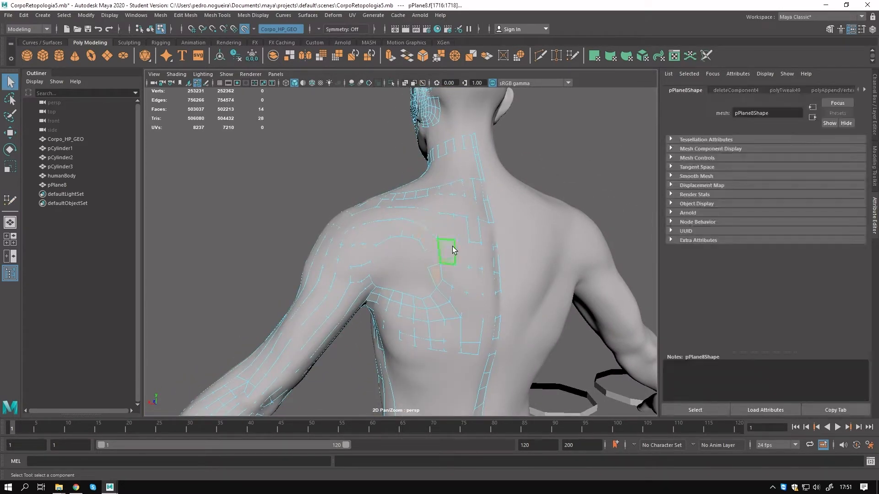
{"action": "key", "text": "Delete"}
{"action": "key", "text": "y"}
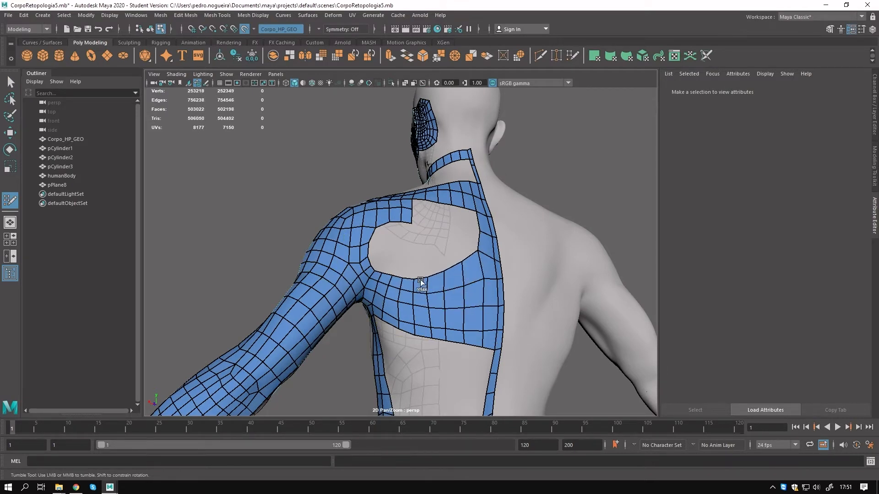
Lay new quads along the borders of the cleared upper-back opening.
{"action": "left_click_drag", "start_coordinate": [439, 264], "coordinate": [378, 225], "text": "alt"}
{"action": "right_click_drag", "start_coordinate": [377, 225], "coordinate": [405, 207], "text": "alt"}
{"action": "mouse_move", "coordinate": [438, 215]}
{"action": "left_mouse_down"}
{"action": "mouse_move", "coordinate": [460, 224]}
{"action": "mouse_move", "coordinate": [473, 246]}
{"action": "mouse_move", "coordinate": [514, 262]}
{"action": "mouse_move", "coordinate": [447, 224]}
{"action": "mouse_move", "coordinate": [489, 224]}
{"action": "left_mouse_up"}
{"action": "left_click_drag", "start_coordinate": [476, 243], "coordinate": [426, 255], "text": "alt"}
{"action": "right_click_drag", "start_coordinate": [426, 255], "coordinate": [394, 245], "text": "alt"}
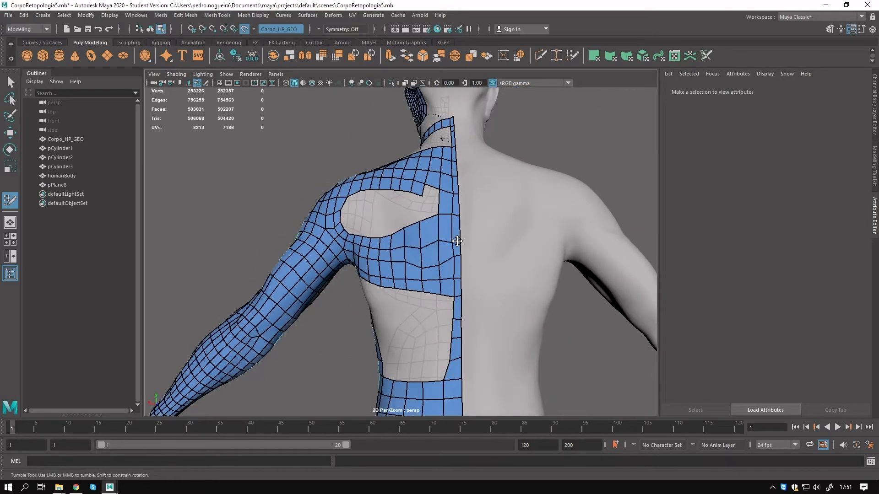
Relax the lower border of the shoulder-blade opening and fill its upper corner near the spine with quads.
{"action": "right_click_drag", "start_coordinate": [457, 242], "coordinate": [489, 225], "text": "alt"}
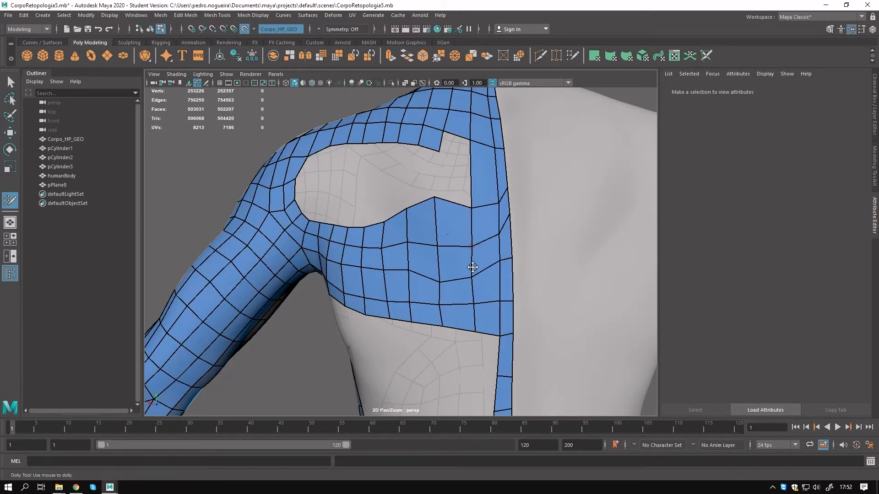
{"action": "left_click_drag", "start_coordinate": [440, 263], "coordinate": [457, 210], "text": "shift"}
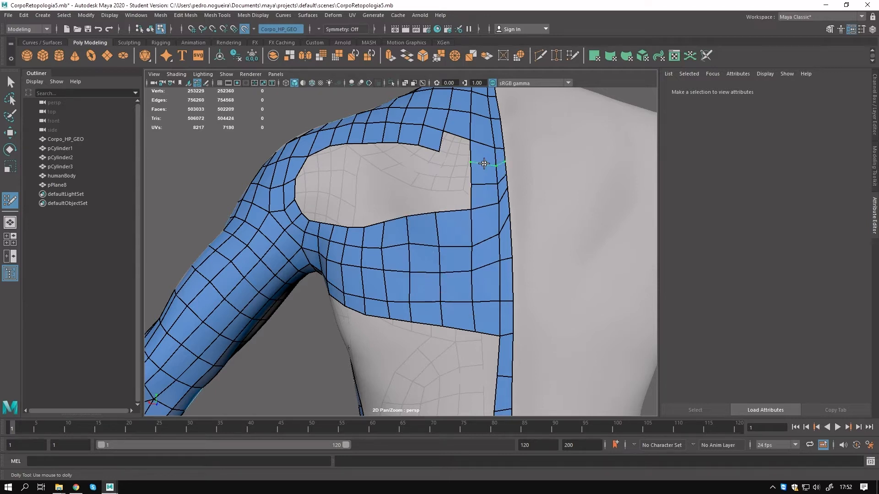
{"action": "left_click", "coordinate": [456, 153], "text": "shift"}
{"action": "left_click_drag", "start_coordinate": [312, 152], "coordinate": [349, 163], "text": "alt"}
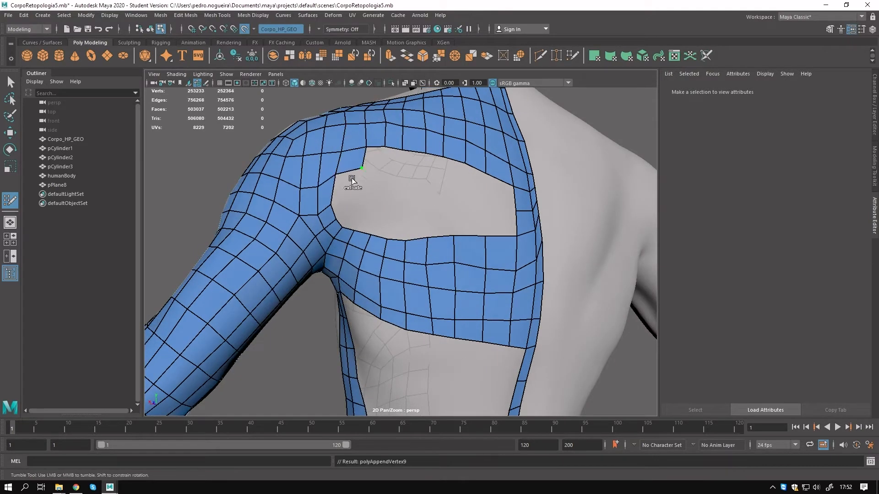
Add rows of quads along the lower and upper borders of the shoulder-blade opening to narrow it.
{"action": "mouse_move", "coordinate": [515, 236]}
{"action": "left_mouse_down"}
{"action": "mouse_move", "coordinate": [441, 220]}
{"action": "mouse_move", "coordinate": [385, 229]}
{"action": "left_mouse_up"}
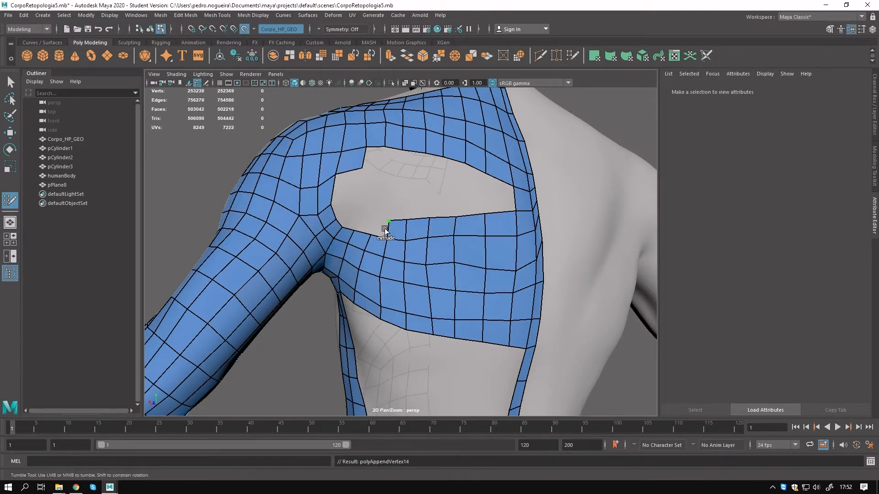
{"action": "left_click", "coordinate": [503, 194], "text": "shift"}
{"action": "key", "text": "ctrl+z"}
{"action": "left_click_drag", "start_coordinate": [405, 200], "coordinate": [416, 207], "text": "alt"}
{"action": "left_click_drag", "start_coordinate": [375, 169], "coordinate": [455, 169]}
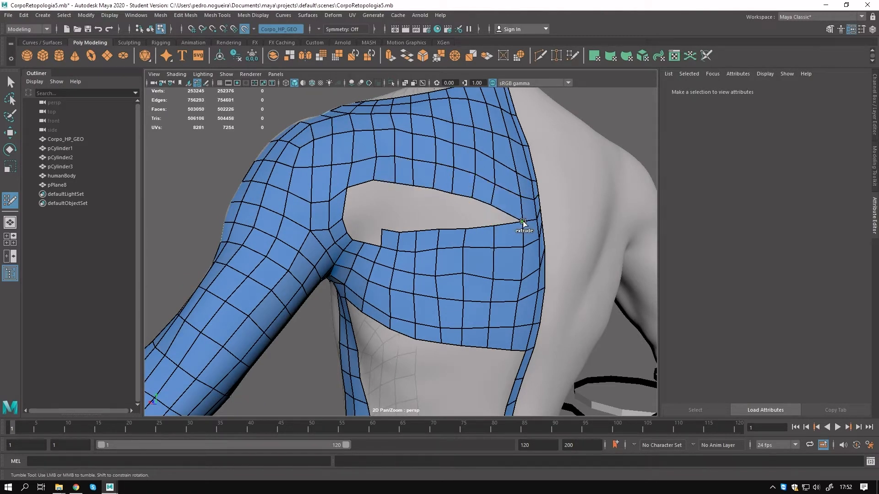
Bridge the spine end of the opening with quads, insert an edge loop, and relax the mesh below it.
{"action": "left_click", "coordinate": [444, 222], "text": "shift"}
{"action": "mouse_move", "coordinate": [487, 197]}
{"action": "left_mouse_down", "text": "alt"}
{"action": "mouse_move", "coordinate": [472, 219]}
{"action": "mouse_move", "coordinate": [439, 228]}
{"action": "left_mouse_up", "text": "alt"}
{"action": "mouse_move", "coordinate": [389, 248]}
{"action": "left_mouse_down", "text": "alt"}
{"action": "mouse_move", "coordinate": [420, 224]}
{"action": "mouse_move", "coordinate": [499, 238]}
{"action": "left_mouse_up", "text": "alt"}
{"action": "left_click", "coordinate": [413, 230], "text": "ctrl"}
{"action": "left_click_drag", "start_coordinate": [405, 269], "coordinate": [397, 291], "text": "shift"}
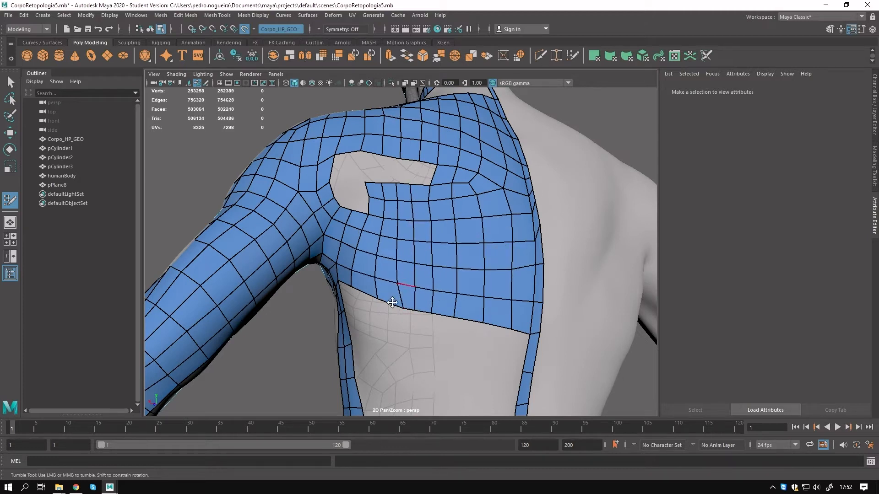
Fill the remaining shoulder-blade opening with quads towards the armpit.
{"action": "mouse_move", "coordinate": [440, 293]}
{"action": "left_mouse_down", "text": "alt"}
{"action": "mouse_move", "coordinate": [425, 207]}
{"action": "mouse_move", "coordinate": [406, 224]}
{"action": "mouse_move", "coordinate": [414, 182]}
{"action": "mouse_move", "coordinate": [453, 179]}
{"action": "mouse_move", "coordinate": [384, 210]}
{"action": "mouse_move", "coordinate": [338, 196]}
{"action": "left_mouse_up", "text": "alt"}
{"action": "left_click", "coordinate": [394, 203], "text": "shift"}
{"action": "left_click", "coordinate": [410, 205], "text": "shift"}
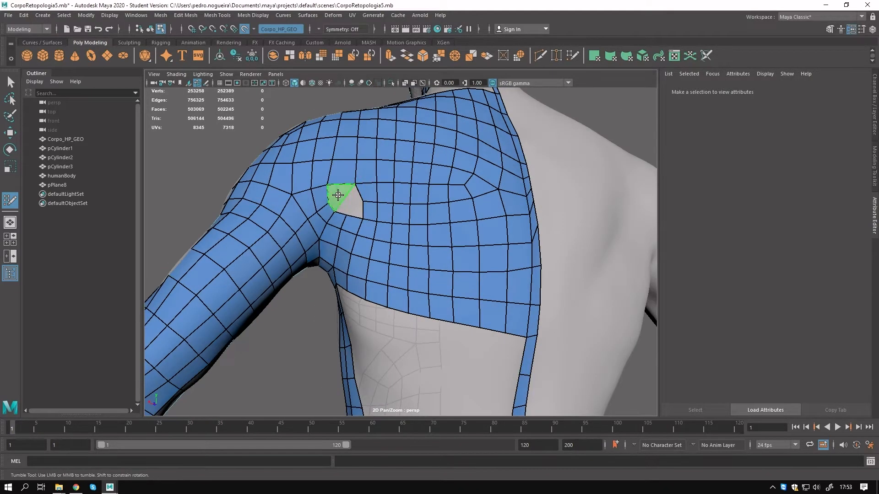
{"action": "key", "text": "ctrl+z"}
{"action": "middle_click_drag", "start_coordinate": [344, 193], "coordinate": [385, 209], "text": "alt"}
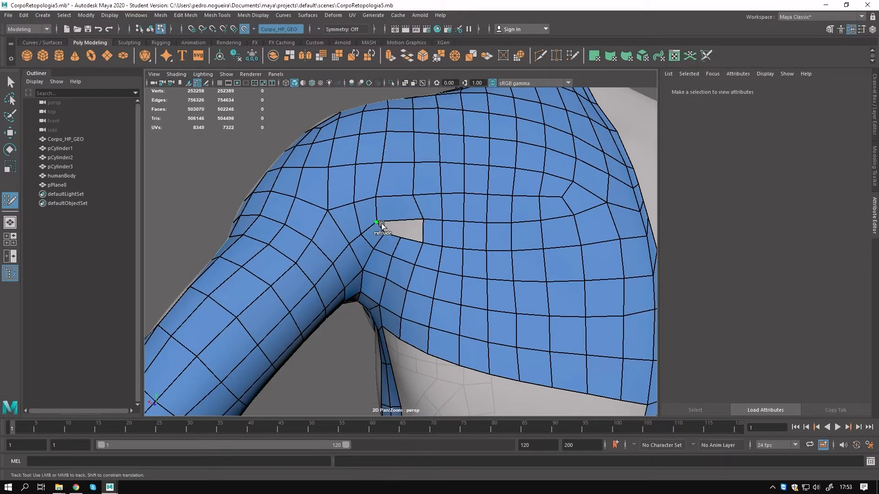
{"action": "left_click", "coordinate": [396, 227], "text": "shift"}
{"action": "mouse_move", "coordinate": [398, 204]}
{"action": "left_mouse_down", "text": "alt"}
{"action": "mouse_move", "coordinate": [414, 231]}
{"action": "mouse_move", "coordinate": [379, 233]}
{"action": "left_mouse_up", "text": "alt"}
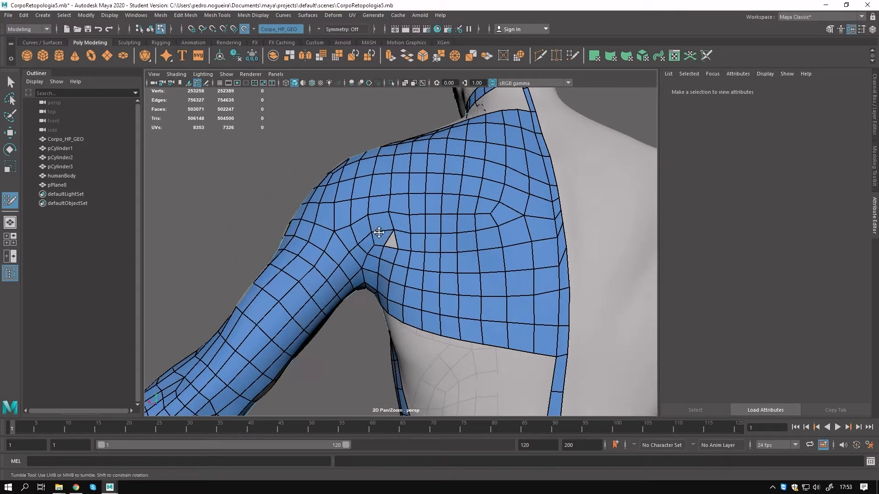
Clear the row of faces between the triangular gap on the shoulder blade and the spine.
{"action": "left_click", "coordinate": [418, 234], "text": "ctrl+shift"}
{"action": "left_click", "coordinate": [503, 237], "text": "ctrl+shift"}
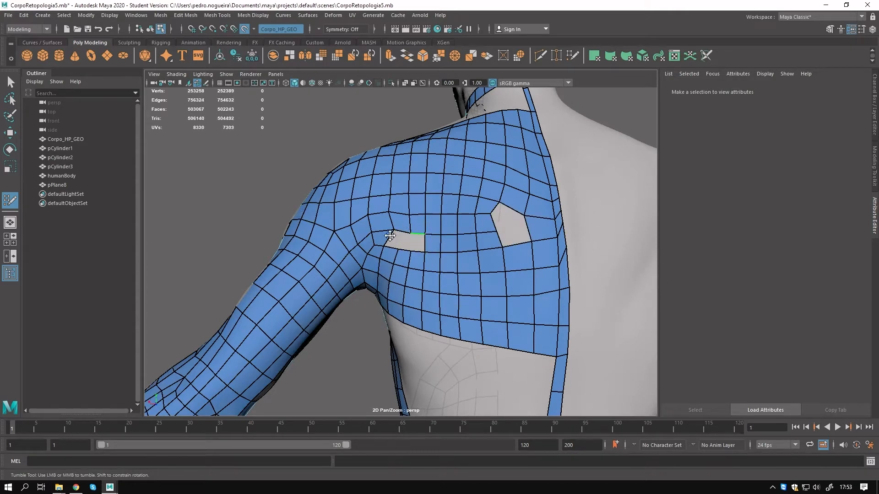
{"action": "scroll", "coordinate": [414, 247], "scroll_direction": "up", "scroll_amount": 3}
{"action": "left_click", "coordinate": [465, 241], "text": "shift"}
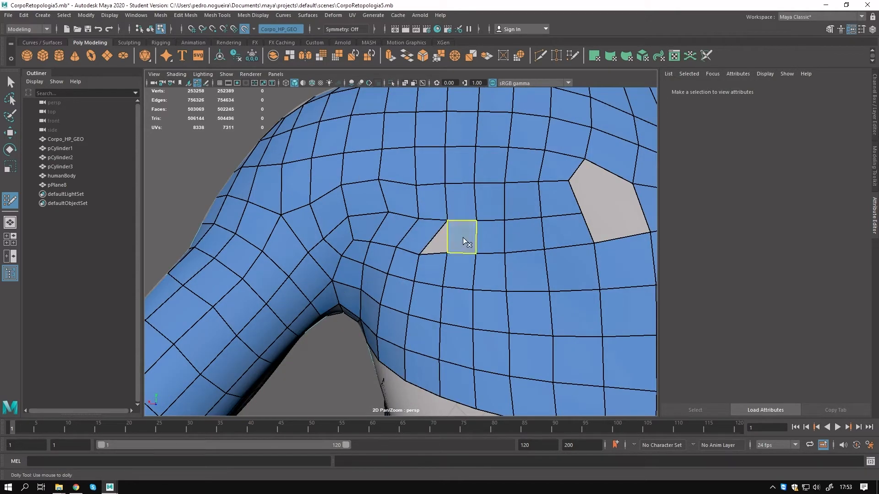
{"action": "mouse_move", "coordinate": [394, 221]}
{"action": "left_mouse_down", "text": "shift"}
{"action": "mouse_move", "coordinate": [435, 216]}
{"action": "mouse_move", "coordinate": [567, 232]}
{"action": "left_mouse_up", "text": "shift"}
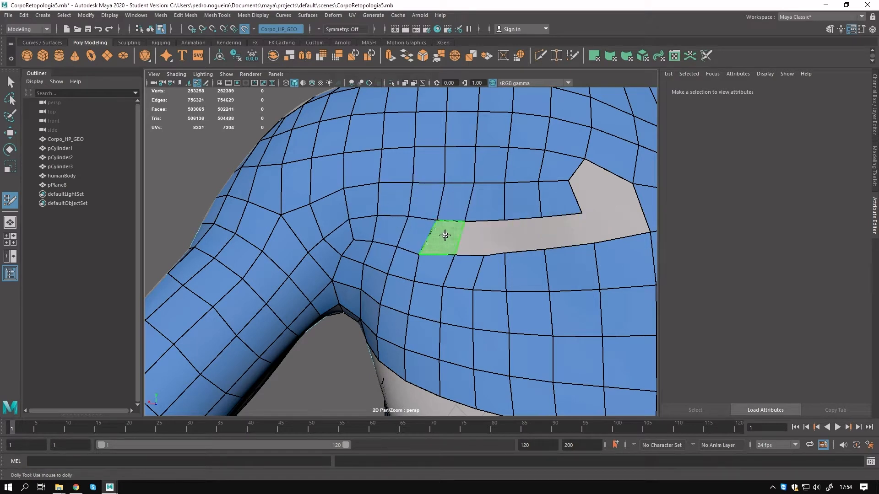
Refill the cleared row with quads, removing one surplus edge column below it, and relax the surrounding mesh.
{"action": "left_click", "coordinate": [445, 235], "text": "shift"}
{"action": "left_click", "coordinate": [485, 273], "text": "ctrl+shift"}
{"action": "left_click", "coordinate": [504, 240], "text": "shift"}
{"action": "left_click", "coordinate": [528, 237], "text": "shift"}
{"action": "left_click", "coordinate": [564, 232], "text": "shift"}
{"action": "left_click_drag", "start_coordinate": [473, 250], "coordinate": [496, 371], "text": "shift"}
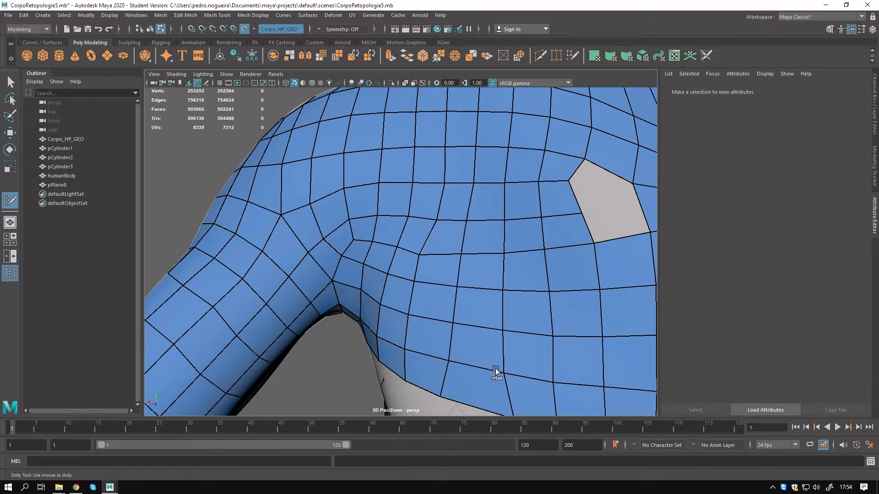
Relax the mesh around the gap near the spine and delete the adjoining faces to enlarge the opening.
{"action": "scroll", "coordinate": [476, 359], "scroll_direction": "down", "scroll_amount": 3}
{"action": "mouse_move", "coordinate": [430, 346]}
{"action": "left_mouse_down", "text": "shift"}
{"action": "mouse_move", "coordinate": [379, 256]}
{"action": "mouse_move", "coordinate": [501, 209]}
{"action": "left_mouse_up", "text": "shift"}
{"action": "left_click", "coordinate": [532, 231], "text": "shift"}
{"action": "left_click", "coordinate": [523, 211], "text": "shift"}
{"action": "mouse_move", "coordinate": [514, 275]}
{"action": "left_mouse_down", "text": "shift"}
{"action": "mouse_move", "coordinate": [472, 265]}
{"action": "mouse_move", "coordinate": [453, 272]}
{"action": "mouse_move", "coordinate": [365, 249]}
{"action": "mouse_move", "coordinate": [471, 273]}
{"action": "mouse_move", "coordinate": [435, 267]}
{"action": "mouse_move", "coordinate": [422, 246]}
{"action": "mouse_move", "coordinate": [477, 243]}
{"action": "mouse_move", "coordinate": [526, 226]}
{"action": "left_mouse_up", "text": "shift"}
{"action": "scroll", "coordinate": [472, 265], "scroll_direction": "down", "scroll_amount": 5}
{"action": "scroll", "coordinate": [471, 273], "scroll_direction": "up", "scroll_amount": 3}
{"action": "key", "text": "ctrl+z"}
{"action": "scroll", "coordinate": [513, 250], "scroll_direction": "up", "scroll_amount": 4}
{"action": "middle_click_drag", "start_coordinate": [513, 251], "coordinate": [418, 240], "text": "alt"}
{"action": "mouse_move", "coordinate": [418, 240]}
{"action": "left_mouse_down", "text": "ctrl+shift"}
{"action": "mouse_move", "coordinate": [469, 238]}
{"action": "mouse_move", "coordinate": [419, 233]}
{"action": "left_mouse_up", "text": "ctrl+shift"}
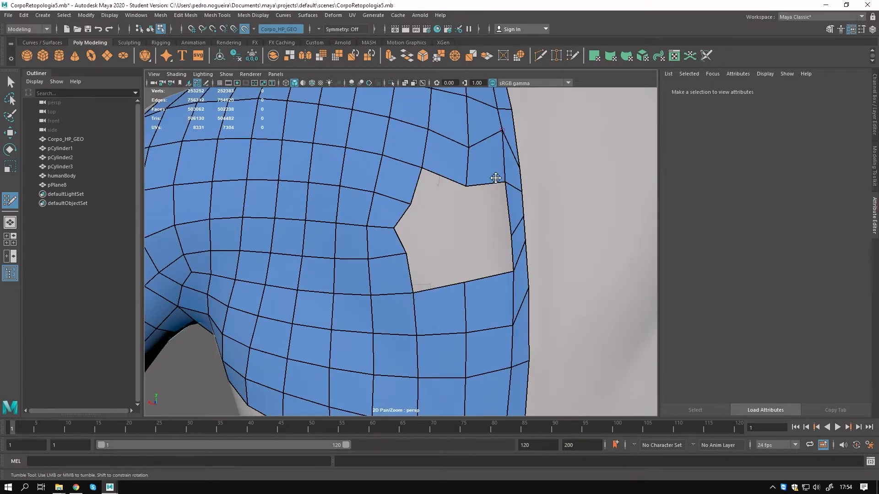
{"action": "left_click_drag", "start_coordinate": [512, 273], "coordinate": [513, 292]}
Isolate the retopology mesh, select its open border edges, and switch to the front view.
{"action": "scroll", "coordinate": [492, 269], "scroll_direction": "down", "scroll_amount": 4}
{"action": "key", "text": "q"}
{"action": "right_click_drag", "start_coordinate": [422, 179], "coordinate": [435, 131]}
{"action": "left_click", "coordinate": [392, 83]}
{"action": "double_click", "coordinate": [460, 170]}
{"action": "scroll", "coordinate": [497, 210], "scroll_direction": "down", "scroll_amount": 5}
{"action": "left_click_drag", "start_coordinate": [466, 223], "coordinate": [352, 284], "text": "alt"}
{"action": "key", "text": "space"}
{"action": "key", "text": "space"}
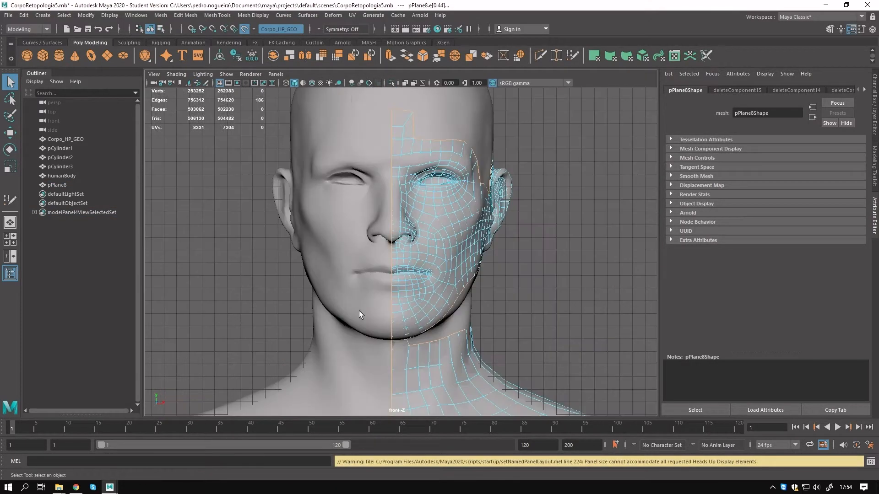
Isolate the mesh in the front view and select its centre-line vertices from the head down to the upper torso.
{"action": "left_click", "coordinate": [392, 83]}
{"action": "right_click_drag", "start_coordinate": [368, 166], "coordinate": [316, 165]}
{"action": "left_click_drag", "start_coordinate": [377, 97], "coordinate": [380, 102]}
{"action": "left_click_drag", "start_coordinate": [394, 320], "coordinate": [393, 320]}
{"action": "middle_click_drag", "start_coordinate": [364, 287], "coordinate": [362, 150], "text": "alt"}
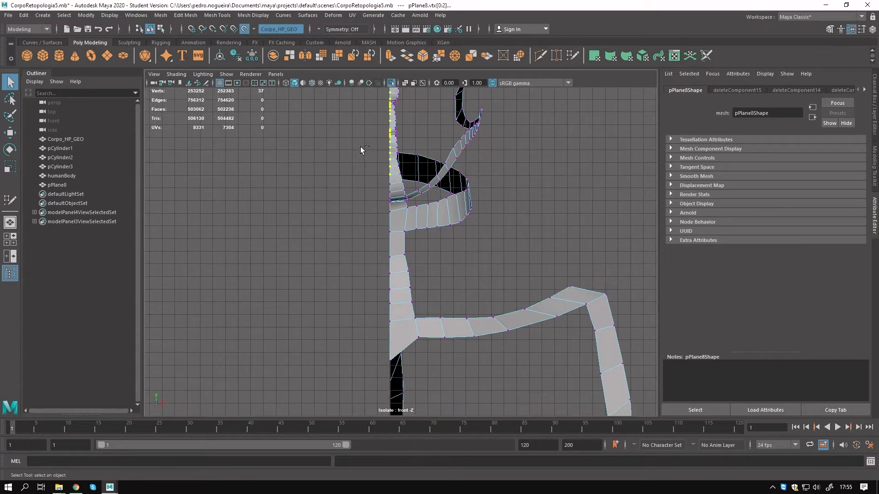
{"action": "middle_click_drag", "start_coordinate": [342, 359], "coordinate": [334, 173], "text": "alt"}
{"action": "left_click_drag", "start_coordinate": [335, 173], "coordinate": [393, 342], "text": "shift"}
{"action": "middle_click_drag", "start_coordinate": [338, 328], "coordinate": [334, 137], "text": "alt"}
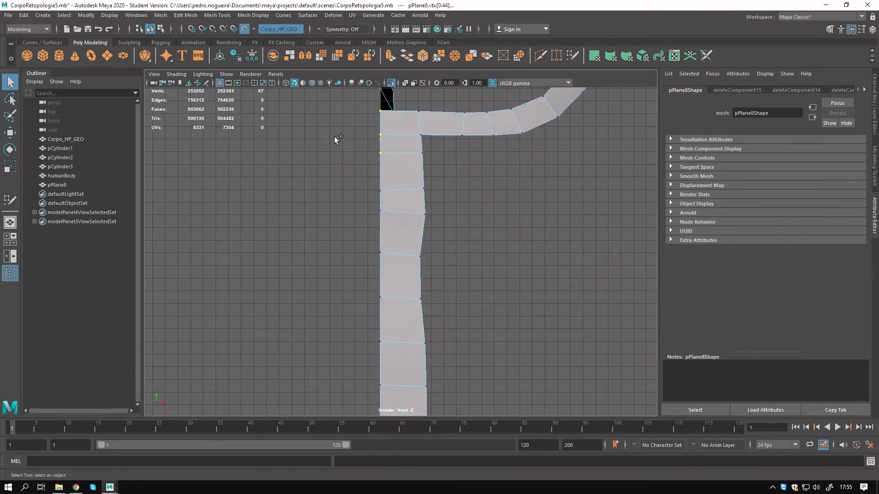
Add the remaining centre-line vertices down the torso to the crotch to the selection.
{"action": "right_click_drag", "start_coordinate": [419, 325], "coordinate": [338, 357], "text": "alt"}
{"action": "middle_click_drag", "start_coordinate": [339, 357], "coordinate": [349, 212], "text": "alt"}
{"action": "left_click_drag", "start_coordinate": [349, 212], "coordinate": [389, 326], "text": "shift"}
{"action": "middle_click_drag", "start_coordinate": [343, 362], "coordinate": [333, 226], "text": "alt"}
{"action": "left_click_drag", "start_coordinate": [333, 225], "coordinate": [395, 335], "text": "shift"}
{"action": "right_click_drag", "start_coordinate": [412, 339], "coordinate": [496, 376], "text": "alt"}
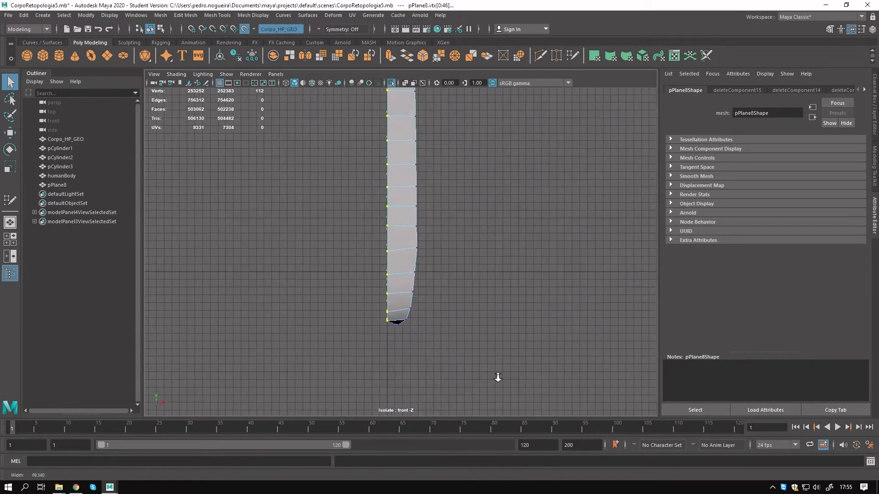
{"action": "middle_click_drag", "start_coordinate": [481, 407], "coordinate": [454, 266], "text": "alt"}
Flatten the selected centre-line vertices along X in wireframe display and turn off the live surface.
{"action": "key", "text": "4"}
{"action": "right_click_drag", "start_coordinate": [451, 269], "coordinate": [418, 252], "text": "alt"}
{"action": "key", "text": "r"}
{"action": "left_click_drag", "start_coordinate": [441, 252], "coordinate": [394, 241]}
{"action": "key", "text": "w"}
{"action": "left_click", "coordinate": [244, 30]}
{"action": "right_click_drag", "start_coordinate": [364, 265], "coordinate": [490, 233], "text": "alt"}
{"action": "key", "text": "r"}
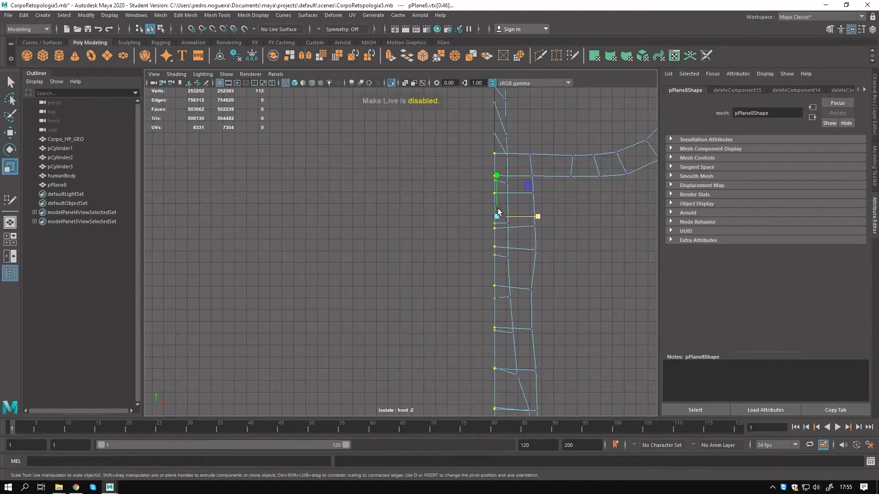
{"action": "key", "text": "d"}
{"action": "middle_click_drag", "start_coordinate": [472, 225], "coordinate": [408, 237], "text": "alt"}
{"action": "right_click_drag", "start_coordinate": [409, 237], "coordinate": [458, 227], "text": "alt"}
{"action": "mouse_move", "coordinate": [486, 222]}
{"action": "left_mouse_down"}
{"action": "mouse_move", "coordinate": [379, 214]}
{"action": "mouse_move", "coordinate": [445, 229]}
{"action": "mouse_move", "coordinate": [484, 225]}
{"action": "left_mouse_up"}
{"action": "key", "text": "ctrl+z"}
Examine the alignment of the centre-line vertices along the height of the body.
{"action": "key", "text": "w"}
{"action": "right_click_drag", "start_coordinate": [484, 225], "coordinate": [454, 250], "text": "alt"}
{"action": "middle_click_drag", "start_coordinate": [453, 250], "coordinate": [438, 334], "text": "alt"}
{"action": "middle_click_drag", "start_coordinate": [443, 151], "coordinate": [437, 327], "text": "alt"}
{"action": "right_click_drag", "start_coordinate": [437, 328], "coordinate": [441, 206], "text": "alt"}
{"action": "middle_click_drag", "start_coordinate": [440, 206], "coordinate": [442, 269], "text": "alt"}
{"action": "right_click_drag", "start_coordinate": [442, 269], "coordinate": [476, 238], "text": "alt"}
{"action": "middle_click_drag", "start_coordinate": [444, 206], "coordinate": [438, 296], "text": "alt"}
{"action": "key", "text": "f"}
{"action": "right_click_drag", "start_coordinate": [389, 293], "coordinate": [425, 314], "text": "alt"}
{"action": "mouse_move", "coordinate": [425, 314]}
{"action": "middle_mouse_down", "text": "alt"}
{"action": "mouse_move", "coordinate": [438, 250]}
{"action": "mouse_move", "coordinate": [438, 306]}
{"action": "middle_mouse_up", "text": "alt"}
{"action": "right_click_drag", "start_coordinate": [438, 305], "coordinate": [481, 280], "text": "alt"}
Adjust the pivot, scale the centre-line vertices flat along X, and snap them to the grid centre line.
{"action": "key", "text": "d"}
{"action": "key", "text": "r"}
{"action": "left_click_drag", "start_coordinate": [486, 231], "coordinate": [477, 231]}
{"action": "key", "text": "w"}
{"action": "key", "text": "x"}
Return to the perspective view and mirror the retopology mesh across the world X axis with merged border vertices.
{"action": "key", "text": "space"}
{"action": "left_click_drag", "start_coordinate": [414, 295], "coordinate": [416, 272]}
{"action": "left_click_drag", "start_coordinate": [423, 278], "coordinate": [447, 278], "text": "alt"}
{"action": "key", "text": "space"}
{"action": "mouse_move", "coordinate": [446, 277]}
{"action": "left_mouse_down"}
{"action": "mouse_move", "coordinate": [444, 295]}
{"action": "mouse_move", "coordinate": [444, 273]}
{"action": "left_mouse_up"}
{"action": "key", "text": "space"}
{"action": "right_click_drag", "start_coordinate": [410, 211], "coordinate": [434, 187]}
{"action": "mouse_move", "coordinate": [434, 186]}
{"action": "left_mouse_down", "text": "alt"}
{"action": "mouse_move", "coordinate": [539, 202]}
{"action": "mouse_move", "coordinate": [425, 192]}
{"action": "left_mouse_up", "text": "alt"}
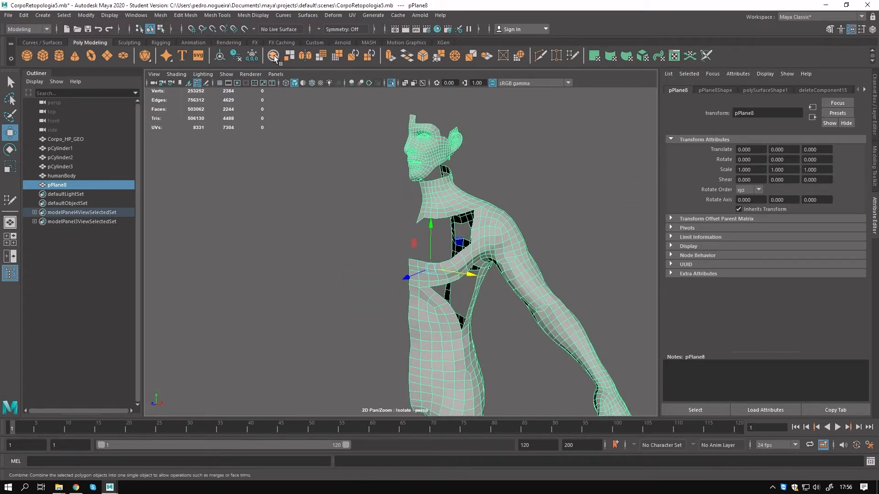
{"action": "left_click", "coordinate": [274, 56]}
{"action": "left_click_drag", "start_coordinate": [517, 290], "coordinate": [450, 273], "text": "alt"}
{"action": "middle_click_drag", "start_coordinate": [450, 273], "coordinate": [455, 302], "text": "alt"}
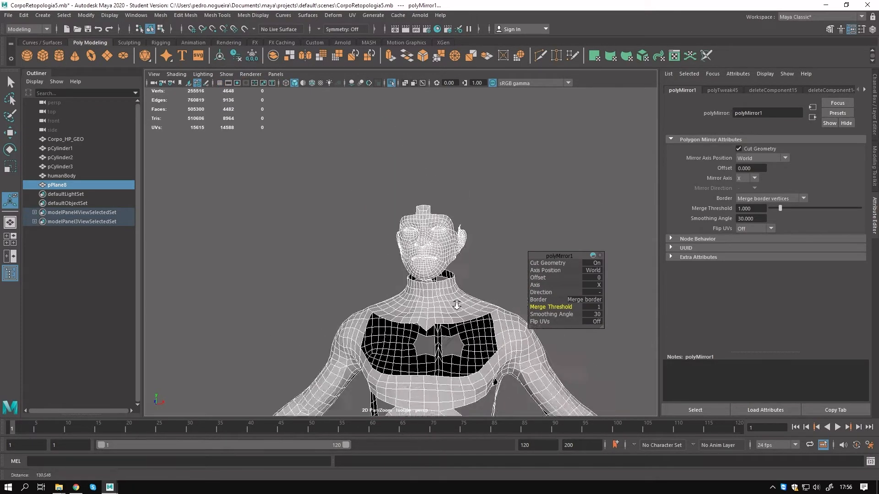
Examine the mirrored mesh's centre seam from the face down to the crotch.
{"action": "right_click_drag", "start_coordinate": [455, 302], "coordinate": [496, 312], "text": "alt"}
{"action": "middle_click_drag", "start_coordinate": [496, 256], "coordinate": [480, 286], "text": "alt"}
{"action": "left_click_drag", "start_coordinate": [481, 286], "coordinate": [458, 286], "text": "alt"}
{"action": "middle_click_drag", "start_coordinate": [458, 286], "coordinate": [455, 277], "text": "alt"}
{"action": "left_click_drag", "start_coordinate": [455, 276], "coordinate": [438, 269], "text": "alt"}
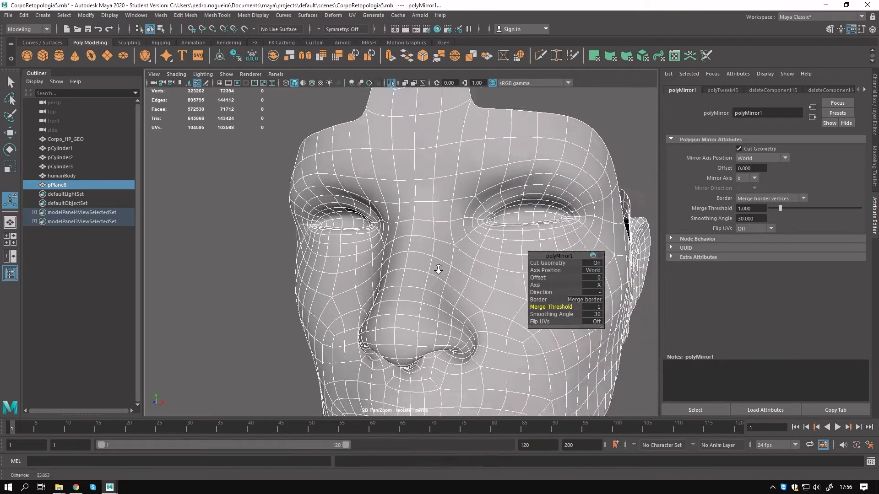
{"action": "middle_click_drag", "start_coordinate": [438, 269], "coordinate": [408, 182], "text": "alt"}
{"action": "middle_click_drag", "start_coordinate": [425, 311], "coordinate": [437, 167], "text": "alt"}
{"action": "middle_click_drag", "start_coordinate": [431, 293], "coordinate": [412, 192], "text": "alt"}
{"action": "left_click_drag", "start_coordinate": [396, 299], "coordinate": [320, 269], "text": "alt"}
{"action": "middle_click_drag", "start_coordinate": [320, 269], "coordinate": [315, 227], "text": "alt"}
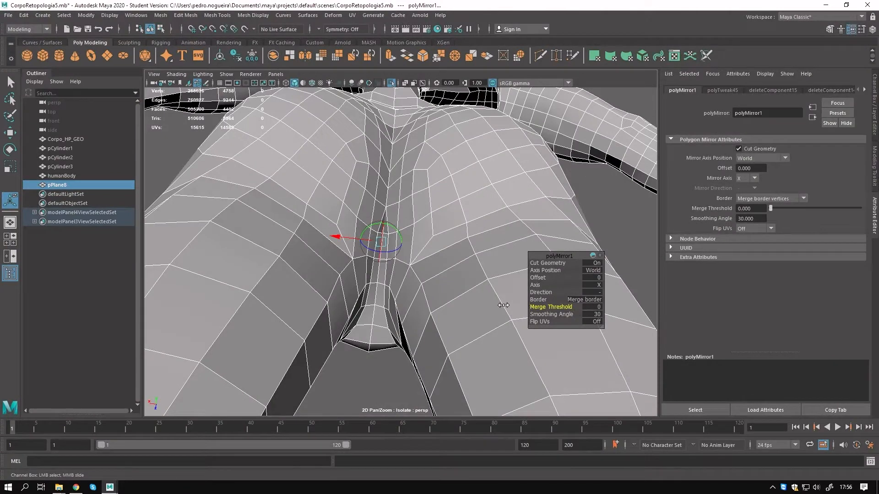
Set the mirror's border option to Do not merge borders.
{"action": "left_click", "coordinate": [586, 300]}
{"action": "left_click", "coordinate": [589, 313]}
{"action": "left_click", "coordinate": [594, 300]}
{"action": "left_click", "coordinate": [597, 304]}
{"action": "left_click", "coordinate": [574, 300]}
{"action": "left_click", "coordinate": [583, 323]}
Try shifting the mirror plane at the crotch seam, and reset the mirror offset to 0.
{"action": "left_click_drag", "start_coordinate": [503, 302], "coordinate": [486, 368], "text": "alt"}
{"action": "right_click_drag", "start_coordinate": [487, 369], "coordinate": [358, 325], "text": "alt"}
{"action": "middle_click_drag", "start_coordinate": [358, 324], "coordinate": [359, 262], "text": "alt"}
{"action": "left_click_drag", "start_coordinate": [359, 262], "coordinate": [369, 261]}
{"action": "right_click_drag", "start_coordinate": [369, 262], "coordinate": [380, 293], "text": "alt"}
{"action": "left_click_drag", "start_coordinate": [379, 279], "coordinate": [376, 279]}
{"action": "left_click", "coordinate": [589, 276]}
{"action": "type", "text": "0"}
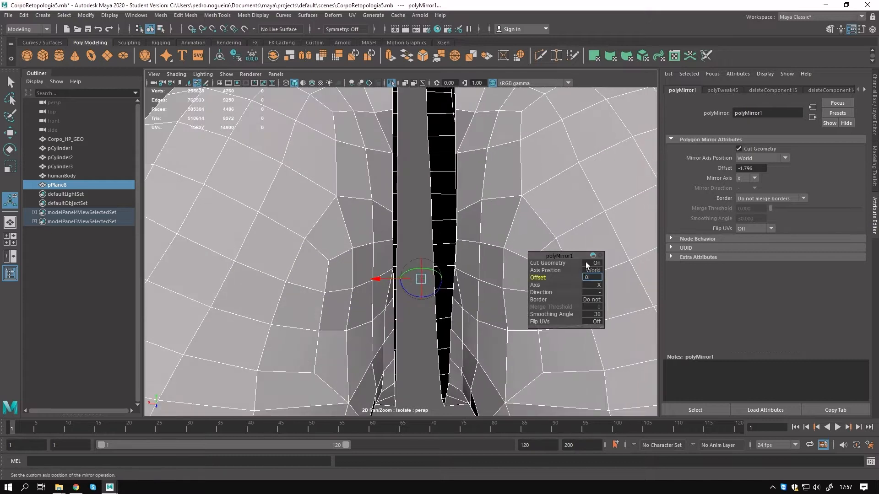
{"action": "key", "text": "Return"}
{"action": "right_click_drag", "start_coordinate": [365, 287], "coordinate": [366, 308], "text": "alt"}
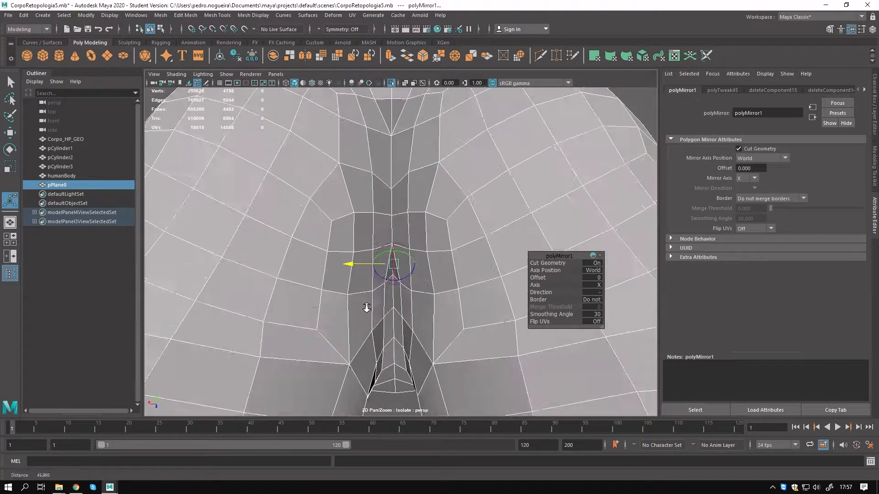
Undo the mirror and its option changes, returning to the half mesh.
{"action": "key", "text": "ctrl+z"}
{"action": "key", "text": "ctrl+z"}
{"action": "key", "text": "ctrl+z"}
{"action": "key", "text": "ctrl+z"}
{"action": "key", "text": "ctrl+z"}
{"action": "key", "text": "ctrl+z"}
{"action": "key", "text": "ctrl+z"}
{"action": "key", "text": "ctrl+z"}
{"action": "key", "text": "ctrl+z"}
{"action": "key", "text": "ctrl+z"}
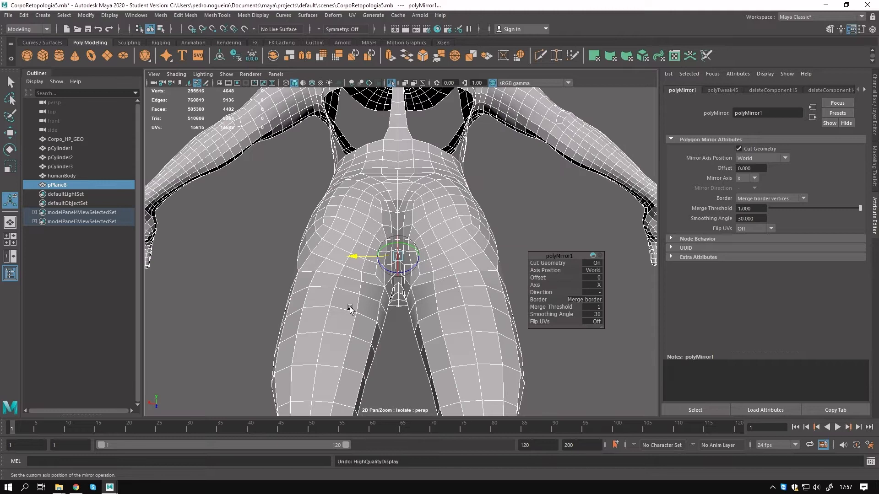
{"action": "key", "text": "ctrl+z"}
{"action": "key", "text": "ctrl+z"}
{"action": "key", "text": "ctrl+z"}
{"action": "key", "text": "ctrl+z"}
Select the half mesh's centre border components and realign them along X to straighten the seam for mirroring.
{"action": "right_click_drag", "start_coordinate": [356, 316], "coordinate": [406, 334], "text": "alt"}
{"action": "mouse_move", "coordinate": [406, 334]}
{"action": "left_mouse_down", "text": "alt"}
{"action": "mouse_move", "coordinate": [364, 321]}
{"action": "mouse_move", "coordinate": [414, 321]}
{"action": "left_mouse_up", "text": "alt"}
{"action": "middle_click_drag", "start_coordinate": [415, 320], "coordinate": [434, 355], "text": "alt"}
{"action": "right_click_drag", "start_coordinate": [434, 355], "coordinate": [380, 274], "text": "alt"}
{"action": "right_click_drag", "start_coordinate": [367, 233], "coordinate": [367, 258]}
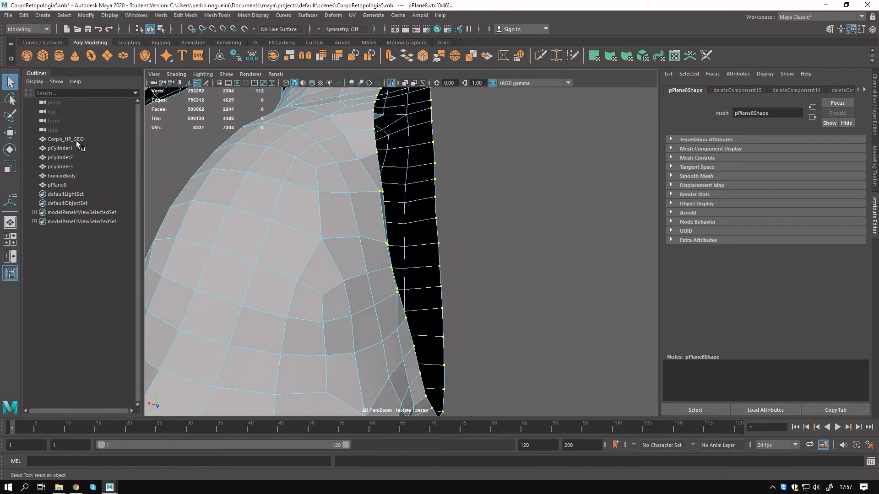
{"action": "left_click", "coordinate": [387, 256], "text": "shift"}
{"action": "left_click", "coordinate": [394, 280], "text": "shift"}
{"action": "key", "text": "w"}
{"action": "left_click_drag", "start_coordinate": [343, 250], "coordinate": [360, 229]}
{"action": "key", "text": "r"}
{"action": "right_click_drag", "start_coordinate": [424, 206], "coordinate": [389, 177], "text": "alt"}
{"action": "middle_click_drag", "start_coordinate": [393, 181], "coordinate": [410, 252], "text": "alt"}
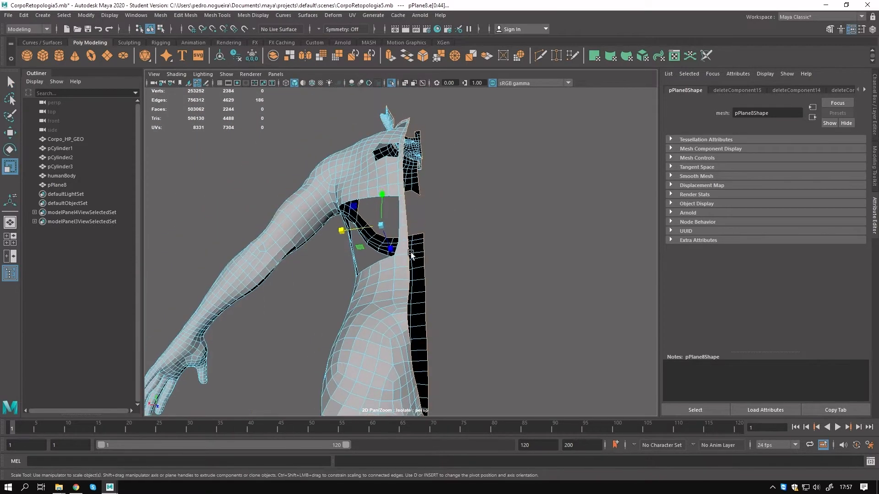
Mirror the half mesh across X, adjust the merge threshold while checking the centre seam, and delete the mesh's history.
{"action": "right_click_drag", "start_coordinate": [404, 181], "coordinate": [441, 161]}
{"action": "key", "text": "w"}
{"action": "left_click", "coordinate": [306, 59]}
{"action": "left_click_drag", "start_coordinate": [403, 220], "coordinate": [412, 192], "text": "alt"}
{"action": "middle_click_drag", "start_coordinate": [412, 284], "coordinate": [412, 206], "text": "alt"}
{"action": "mouse_move", "coordinate": [543, 307]}
{"action": "left_mouse_down"}
{"action": "mouse_move", "coordinate": [508, 301]}
{"action": "mouse_move", "coordinate": [551, 307]}
{"action": "left_mouse_up"}
{"action": "left_click_drag", "start_coordinate": [462, 311], "coordinate": [458, 286], "text": "alt"}
{"action": "middle_click_drag", "start_coordinate": [458, 286], "coordinate": [503, 302], "text": "alt"}
{"action": "left_click_drag", "start_coordinate": [502, 303], "coordinate": [398, 258], "text": "alt"}
{"action": "middle_click_drag", "start_coordinate": [399, 247], "coordinate": [415, 329], "text": "alt"}
{"action": "right_click_drag", "start_coordinate": [415, 320], "coordinate": [385, 293], "text": "alt"}
{"action": "left_click_drag", "start_coordinate": [339, 238], "coordinate": [487, 194], "text": "alt"}
{"action": "middle_click_drag", "start_coordinate": [481, 274], "coordinate": [467, 183], "text": "alt"}
{"action": "right_click_drag", "start_coordinate": [465, 224], "coordinate": [445, 224], "text": "alt"}
{"action": "key", "text": "q"}
{"action": "left_click", "coordinate": [236, 56]}
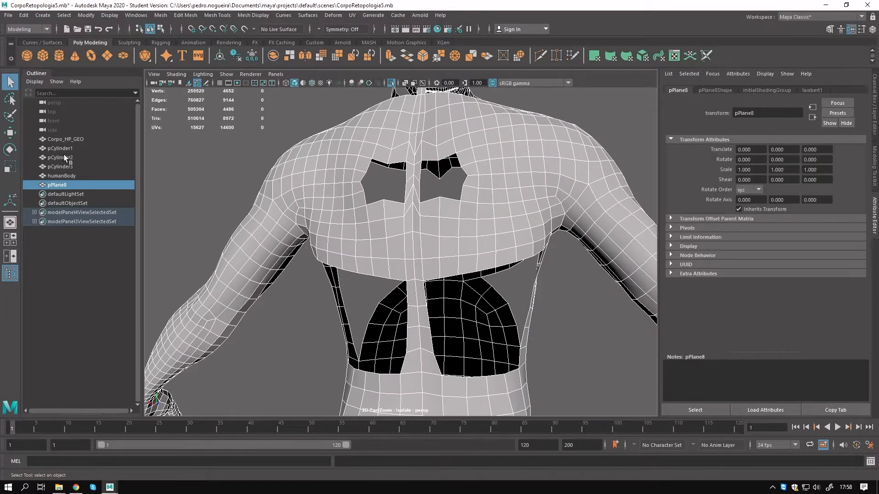
Make Corpo_HP_GEO the live surface and set the symmetry to Object X with pPlane8 selected.
{"action": "left_click", "coordinate": [67, 140]}
{"action": "left_click", "coordinate": [246, 29]}
{"action": "left_click", "coordinate": [69, 185]}
{"action": "left_click", "coordinate": [320, 29]}
{"action": "left_click", "coordinate": [339, 40]}
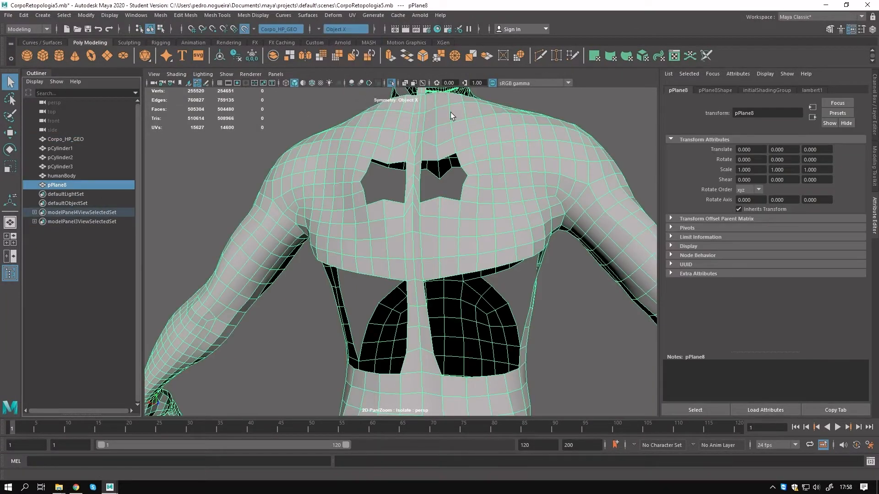
Fill the two shoulder-blade holes with Quad Draw quads and relax the surrounding upper-back topology.
{"action": "left_click", "coordinate": [573, 56]}
{"action": "middle_click_drag", "start_coordinate": [436, 144], "coordinate": [463, 216], "text": "alt"}
{"action": "right_click_drag", "start_coordinate": [463, 216], "coordinate": [485, 256], "text": "alt"}
{"action": "left_click_drag", "start_coordinate": [473, 275], "coordinate": [474, 329], "text": "shift"}
{"action": "left_click", "coordinate": [391, 82]}
{"action": "left_click_drag", "start_coordinate": [365, 196], "coordinate": [467, 214], "text": "alt"}
{"action": "left_click_drag", "start_coordinate": [398, 272], "coordinate": [470, 271]}
{"action": "mouse_move", "coordinate": [390, 238]}
{"action": "left_mouse_down"}
{"action": "mouse_move", "coordinate": [470, 252]}
{"action": "mouse_move", "coordinate": [402, 190]}
{"action": "mouse_move", "coordinate": [469, 226]}
{"action": "mouse_move", "coordinate": [460, 269]}
{"action": "left_mouse_up"}
{"action": "left_click", "coordinate": [451, 229], "text": "shift"}
{"action": "mouse_move", "coordinate": [479, 231]}
{"action": "left_mouse_down", "text": "shift"}
{"action": "mouse_move", "coordinate": [457, 245]}
{"action": "mouse_move", "coordinate": [452, 171]}
{"action": "mouse_move", "coordinate": [386, 231]}
{"action": "mouse_move", "coordinate": [417, 230]}
{"action": "left_mouse_up", "text": "shift"}
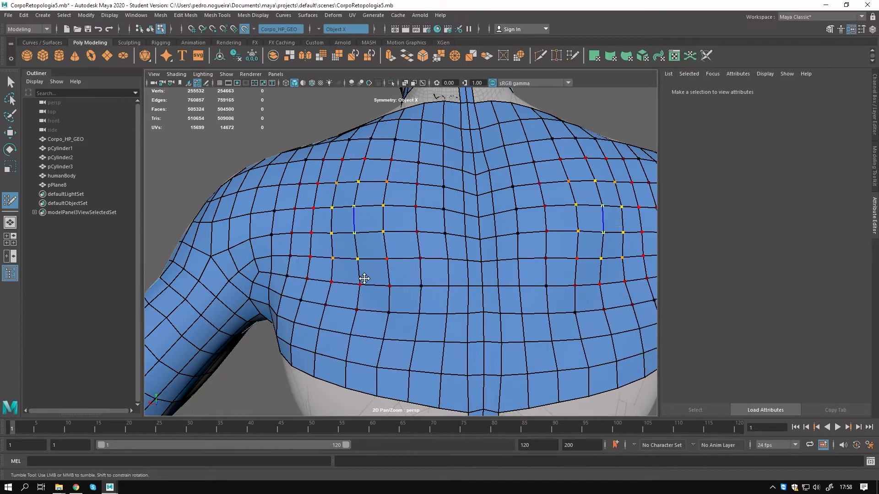
Adjust the soft selection falloff and reshape the quads over the shoulder blade, undoing the unwanted transform.
{"action": "key", "text": "r"}
{"action": "left_click", "coordinate": [366, 256]}
{"action": "key", "text": "e"}
{"action": "left_click_drag", "start_coordinate": [407, 258], "coordinate": [407, 230]}
{"action": "key", "text": "ctrl+z"}
{"action": "key", "text": "b"}
{"action": "mouse_move", "coordinate": [457, 241]}
{"action": "left_mouse_down"}
{"action": "mouse_move", "coordinate": [448, 241]}
{"action": "mouse_move", "coordinate": [460, 241]}
{"action": "left_mouse_up"}
{"action": "left_click_drag", "start_coordinate": [401, 269], "coordinate": [408, 249]}
{"action": "key", "text": "q"}
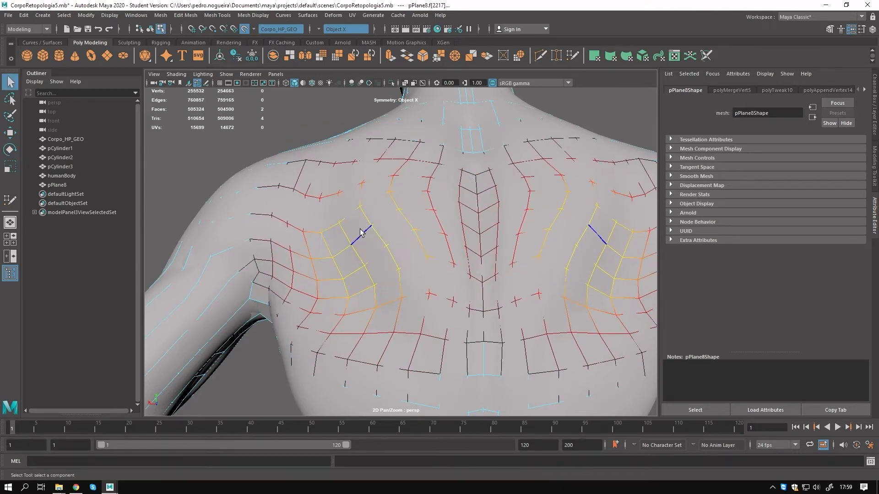
Isolate the retopology mesh against the reference wireframe and resume Quad Draw on the upper back.
{"action": "key", "text": "y"}
{"action": "scroll", "coordinate": [338, 256], "scroll_direction": "down", "scroll_amount": 5}
{"action": "mouse_move", "coordinate": [353, 289]}
{"action": "left_mouse_down", "text": "alt"}
{"action": "mouse_move", "coordinate": [358, 247]}
{"action": "mouse_move", "coordinate": [364, 325]}
{"action": "left_mouse_up", "text": "alt"}
{"action": "scroll", "coordinate": [365, 329], "scroll_direction": "up", "scroll_amount": 5}
{"action": "key", "text": "w"}
{"action": "left_click_drag", "start_coordinate": [360, 273], "coordinate": [372, 226], "text": "alt"}
{"action": "right_click_drag", "start_coordinate": [372, 226], "coordinate": [415, 214]}
{"action": "left_click", "coordinate": [334, 217]}
{"action": "left_click", "coordinate": [391, 82]}
{"action": "mouse_move", "coordinate": [351, 222]}
{"action": "left_mouse_down", "text": "alt"}
{"action": "mouse_move", "coordinate": [324, 253]}
{"action": "mouse_move", "coordinate": [522, 204]}
{"action": "mouse_move", "coordinate": [581, 271]}
{"action": "mouse_move", "coordinate": [410, 258]}
{"action": "mouse_move", "coordinate": [475, 240]}
{"action": "mouse_move", "coordinate": [408, 255]}
{"action": "left_mouse_up", "text": "alt"}
{"action": "key", "text": "y"}
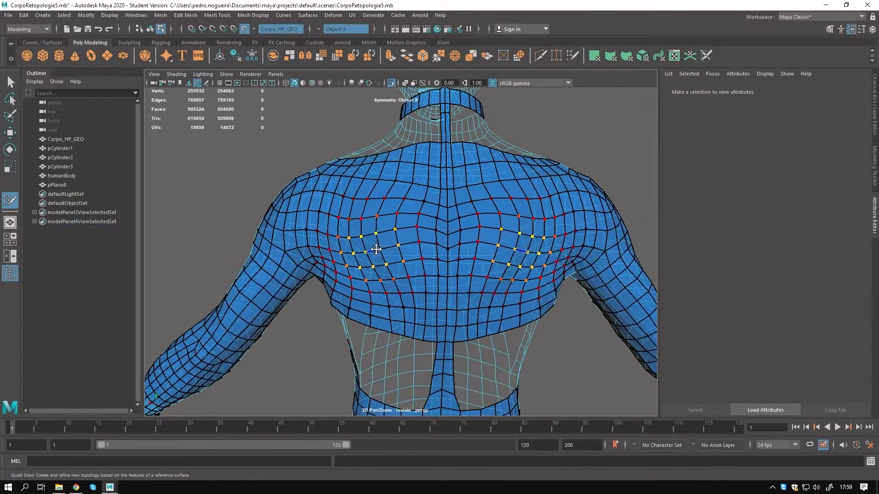
Bring up the Quad Draw options and expand the list of keyboard and mouse shortcuts.
{"action": "left_click", "coordinate": [870, 163]}
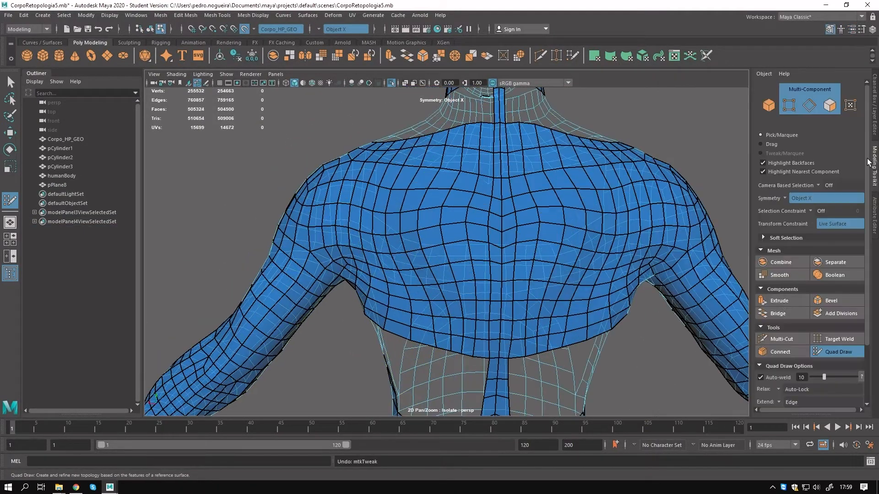
{"action": "scroll", "coordinate": [779, 307], "scroll_direction": "down", "scroll_amount": 3}
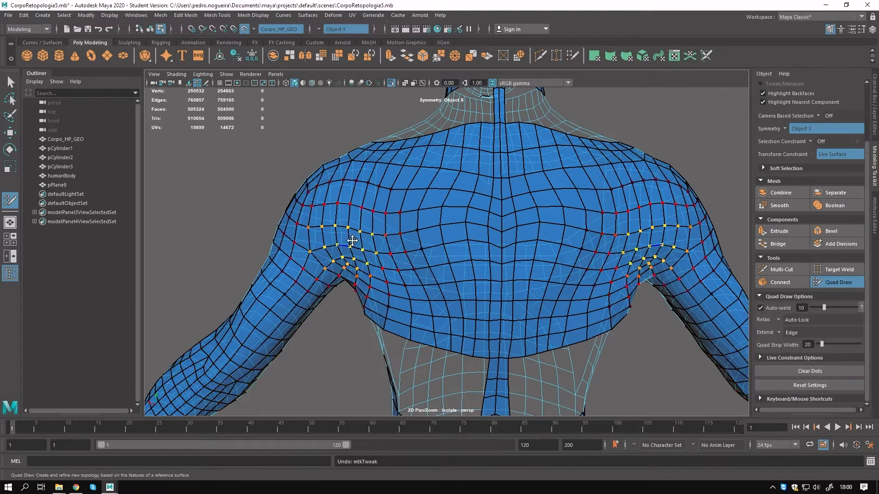
{"action": "left_click", "coordinate": [801, 399]}
{"action": "scroll", "coordinate": [802, 399], "scroll_direction": "down", "scroll_amount": 10}
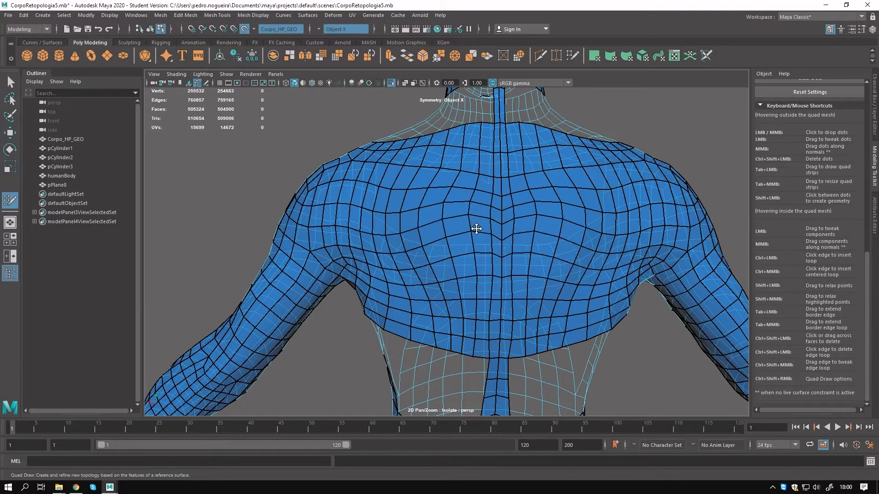
Extend quads below the armpit and along the lower spine into the open area of the back.
{"action": "left_click_drag", "start_coordinate": [318, 336], "coordinate": [413, 230], "text": "alt"}
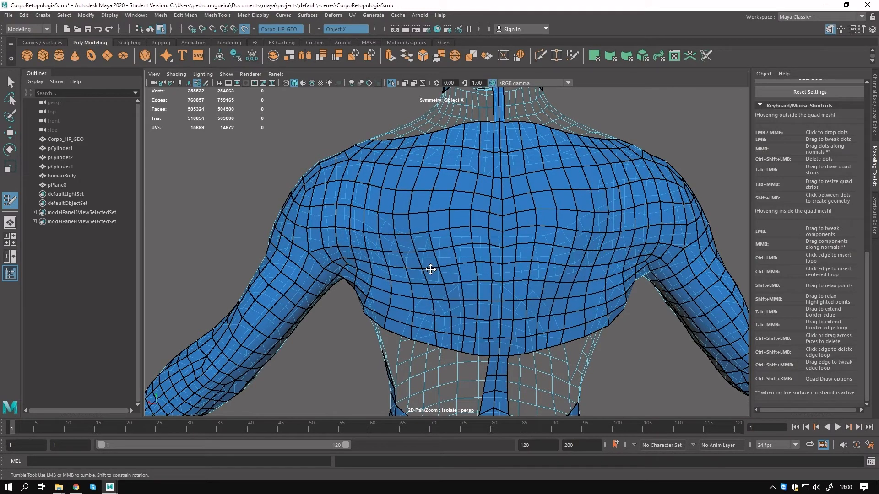
{"action": "mouse_move", "coordinate": [426, 270]}
{"action": "left_mouse_down", "text": "alt"}
{"action": "mouse_move", "coordinate": [392, 235]}
{"action": "mouse_move", "coordinate": [504, 270]}
{"action": "mouse_move", "coordinate": [425, 282]}
{"action": "mouse_move", "coordinate": [413, 204]}
{"action": "mouse_move", "coordinate": [403, 206]}
{"action": "mouse_move", "coordinate": [403, 224]}
{"action": "left_mouse_up", "text": "alt"}
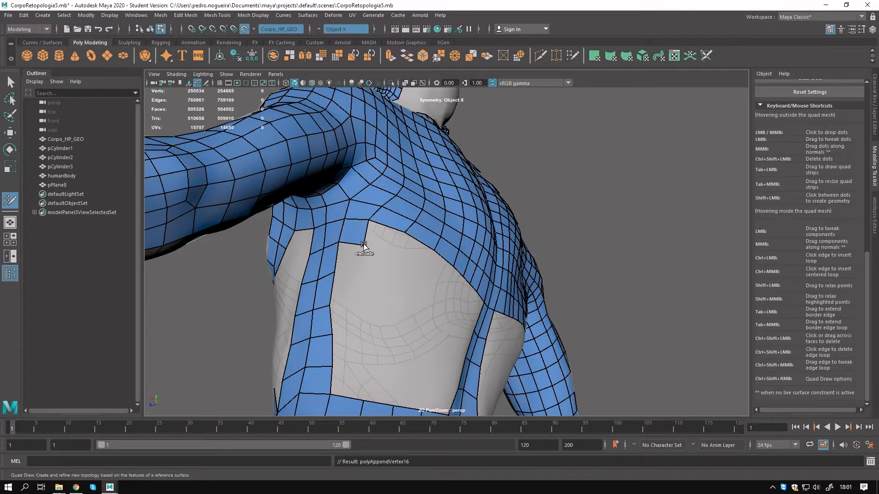
{"action": "key", "text": "F8"}
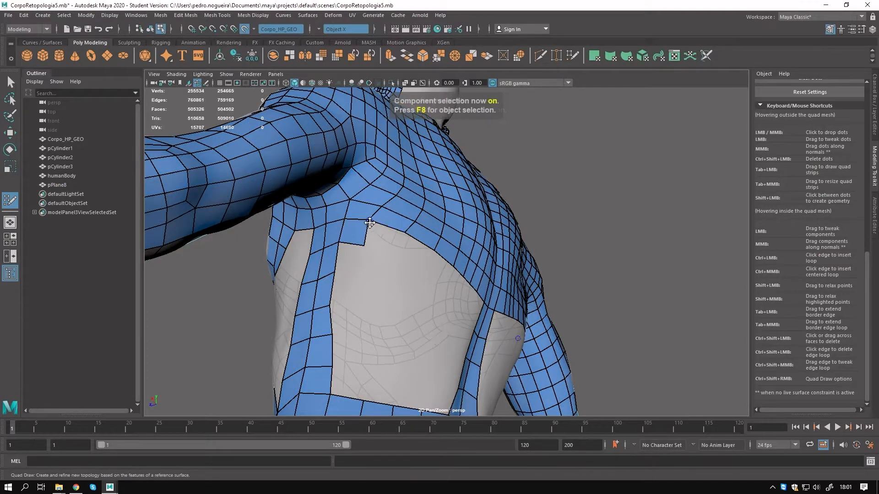
{"action": "left_click_drag", "start_coordinate": [417, 259], "coordinate": [420, 305], "text": "alt"}
{"action": "middle_click_drag", "start_coordinate": [405, 293], "coordinate": [383, 229], "text": "alt"}
{"action": "right_click_drag", "start_coordinate": [382, 229], "coordinate": [423, 233], "text": "alt"}
{"action": "left_click_drag", "start_coordinate": [362, 295], "coordinate": [325, 295]}
{"action": "left_click_drag", "start_coordinate": [325, 296], "coordinate": [437, 297], "text": "alt"}
{"action": "mouse_move", "coordinate": [441, 296]}
{"action": "left_mouse_down"}
{"action": "mouse_move", "coordinate": [411, 271]}
{"action": "mouse_move", "coordinate": [475, 182]}
{"action": "left_mouse_up"}
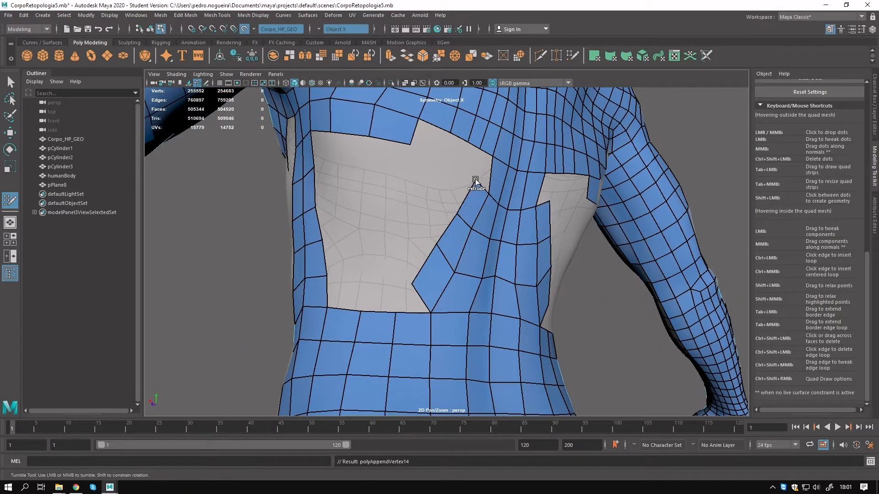
Extend quads along the side, spine and waist borders of the lower-back opening and relax them.
{"action": "middle_click_drag", "start_coordinate": [483, 161], "coordinate": [424, 235], "text": "alt"}
{"action": "right_click_drag", "start_coordinate": [424, 236], "coordinate": [475, 279], "text": "alt"}
{"action": "left_click", "coordinate": [403, 210], "text": "shift"}
{"action": "mouse_move", "coordinate": [403, 209]}
{"action": "left_mouse_down", "text": "alt"}
{"action": "mouse_move", "coordinate": [341, 202]}
{"action": "mouse_move", "coordinate": [287, 174]}
{"action": "mouse_move", "coordinate": [359, 190]}
{"action": "left_mouse_up", "text": "alt"}
{"action": "right_click_drag", "start_coordinate": [360, 190], "coordinate": [326, 202], "text": "alt"}
{"action": "middle_click_drag", "start_coordinate": [325, 202], "coordinate": [440, 236], "text": "alt"}
{"action": "mouse_move", "coordinate": [440, 235]}
{"action": "left_mouse_down", "text": "alt"}
{"action": "mouse_move", "coordinate": [400, 248]}
{"action": "mouse_move", "coordinate": [383, 333]}
{"action": "left_mouse_up", "text": "alt"}
{"action": "middle_click_drag", "start_coordinate": [383, 332], "coordinate": [398, 260], "text": "alt"}
{"action": "left_click_drag", "start_coordinate": [398, 260], "coordinate": [359, 251], "text": "alt"}
{"action": "left_click_drag", "start_coordinate": [369, 254], "coordinate": [346, 265], "text": "alt"}
{"action": "mouse_move", "coordinate": [424, 220]}
{"action": "left_mouse_down", "text": "shift"}
{"action": "mouse_move", "coordinate": [415, 261]}
{"action": "mouse_move", "coordinate": [430, 254]}
{"action": "left_mouse_up", "text": "shift"}
{"action": "left_click_drag", "start_coordinate": [342, 250], "coordinate": [360, 240]}
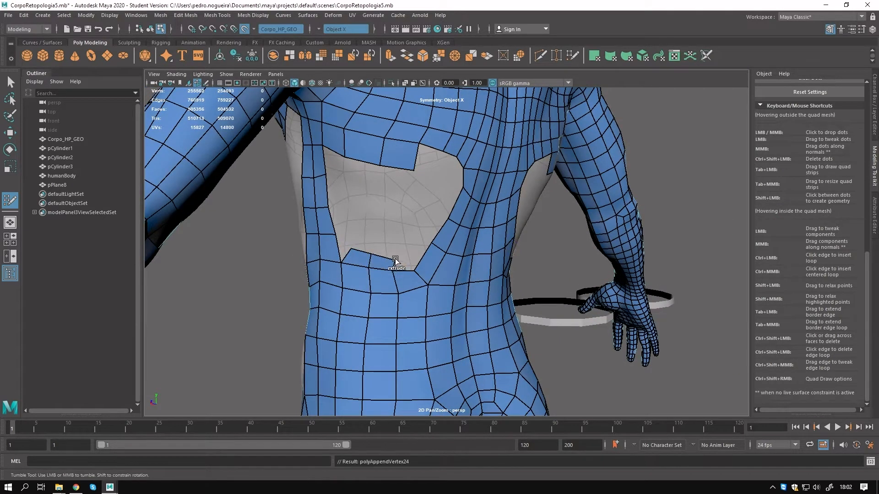
{"action": "left_click_drag", "start_coordinate": [430, 238], "coordinate": [442, 214]}
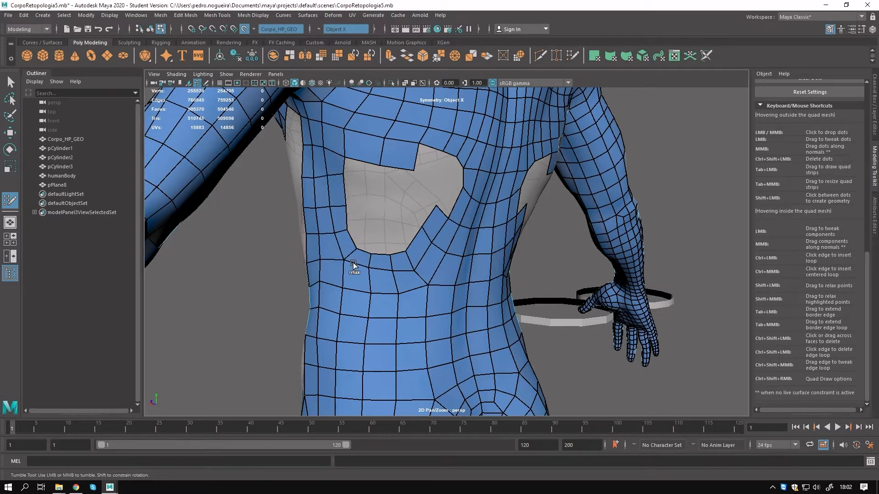
Undo the last extension and fill in quads along the upper edge of the lower-back opening.
{"action": "key", "text": "ctrl+z"}
{"action": "left_click_drag", "start_coordinate": [407, 167], "coordinate": [403, 256], "text": "alt"}
{"action": "middle_click_drag", "start_coordinate": [403, 256], "coordinate": [421, 255], "text": "alt"}
{"action": "left_click_drag", "start_coordinate": [421, 248], "coordinate": [420, 211]}
{"action": "left_click", "coordinate": [427, 212], "text": "shift"}
{"action": "mouse_move", "coordinate": [388, 188]}
{"action": "left_mouse_down"}
{"action": "mouse_move", "coordinate": [407, 198]}
{"action": "mouse_move", "coordinate": [443, 187]}
{"action": "mouse_move", "coordinate": [379, 191]}
{"action": "mouse_move", "coordinate": [406, 208]}
{"action": "left_mouse_up"}
{"action": "left_click", "coordinate": [416, 200], "text": "shift"}
Extend further quads inward from the borders of the lower-back opening and relax the surrounding points.
{"action": "left_click_drag", "start_coordinate": [365, 231], "coordinate": [372, 259], "text": "alt"}
{"action": "left_click", "coordinate": [373, 196]}
{"action": "left_click_drag", "start_coordinate": [385, 283], "coordinate": [372, 259]}
{"action": "mouse_move", "coordinate": [383, 274]}
{"action": "left_mouse_down", "text": "shift"}
{"action": "mouse_move", "coordinate": [369, 273]}
{"action": "mouse_move", "coordinate": [401, 280]}
{"action": "left_mouse_up", "text": "shift"}
{"action": "left_click_drag", "start_coordinate": [399, 271], "coordinate": [365, 210]}
{"action": "left_click_drag", "start_coordinate": [352, 178], "coordinate": [377, 193], "text": "shift"}
Delete the uneven quads along the lower edge of the lower-back opening.
{"action": "left_click_drag", "start_coordinate": [414, 223], "coordinate": [394, 233], "text": "alt"}
{"action": "left_click", "coordinate": [386, 252], "text": "ctrl+shift"}
{"action": "left_click_drag", "start_coordinate": [377, 272], "coordinate": [358, 311], "text": "alt"}
{"action": "key", "text": "ctrl+z"}
{"action": "left_click", "coordinate": [360, 218], "text": "ctrl+shift"}
{"action": "left_click", "coordinate": [352, 249], "text": "ctrl+shift"}
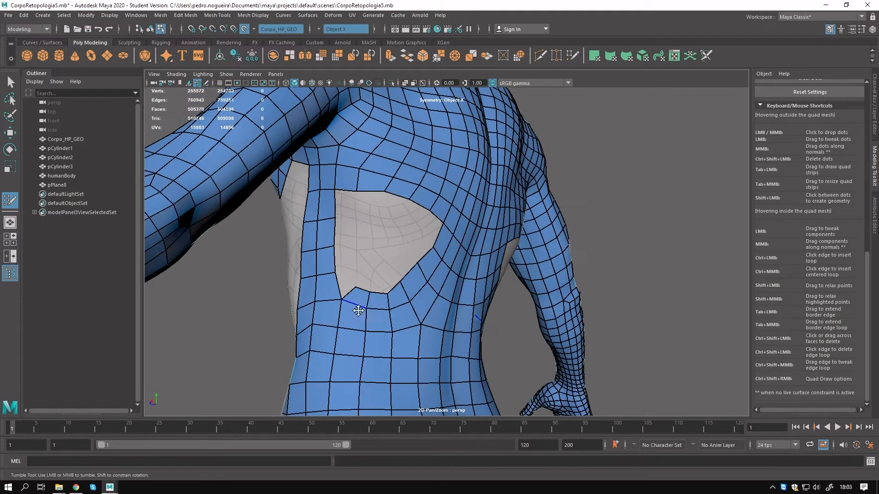
{"action": "left_click", "coordinate": [400, 298], "text": "ctrl+shift"}
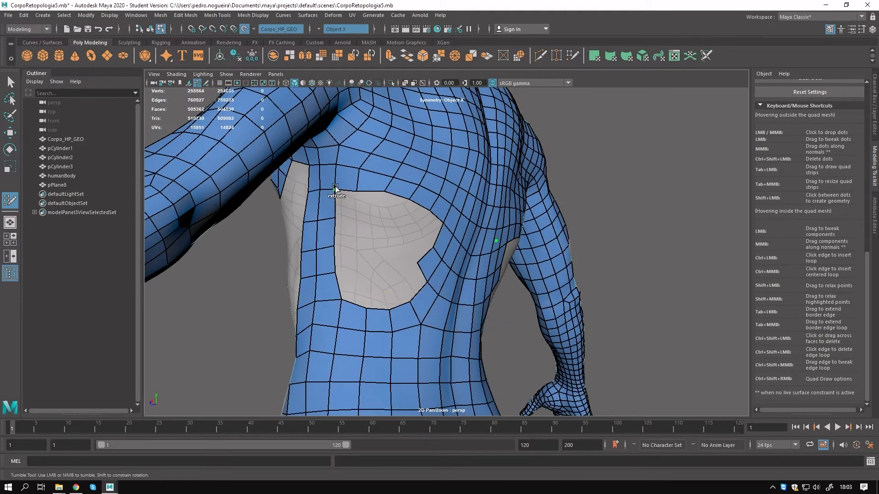
Extend quads from the upper and lower borders of the back opening and fill the remaining gaps to close it.
{"action": "key", "text": "F8"}
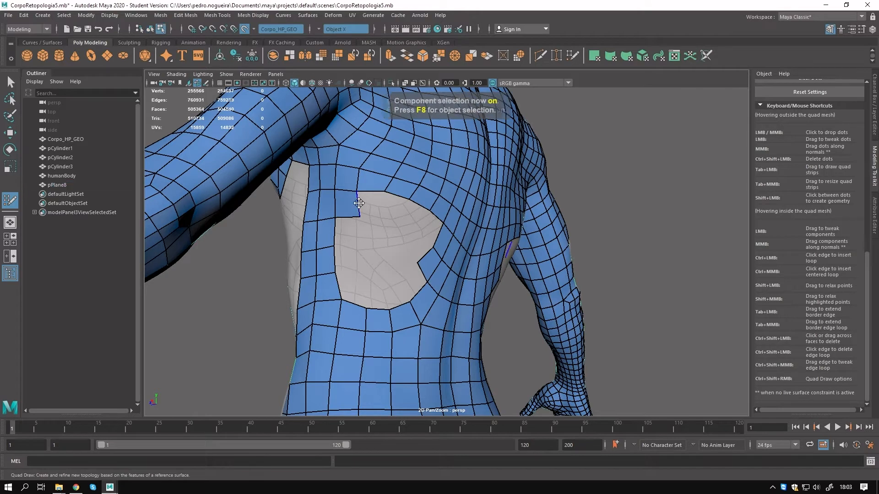
{"action": "left_click_drag", "start_coordinate": [384, 193], "coordinate": [406, 222]}
{"action": "left_click_drag", "start_coordinate": [343, 299], "coordinate": [366, 278]}
{"action": "left_click_drag", "start_coordinate": [367, 308], "coordinate": [378, 259]}
{"action": "left_click", "coordinate": [375, 234], "text": "shift"}
{"action": "left_click", "coordinate": [394, 235], "text": "shift"}
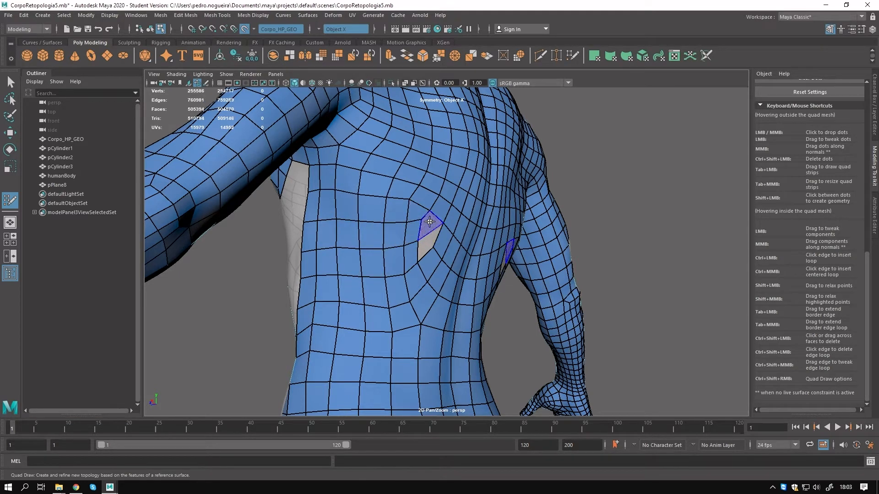
{"action": "left_click", "coordinate": [431, 251], "text": "shift"}
Delete the distorted quads around the pole beside the lower spine.
{"action": "mouse_move", "coordinate": [428, 252]}
{"action": "left_mouse_down", "text": "alt"}
{"action": "mouse_move", "coordinate": [389, 247]}
{"action": "mouse_move", "coordinate": [450, 287]}
{"action": "mouse_move", "coordinate": [430, 266]}
{"action": "left_mouse_up", "text": "alt"}
{"action": "scroll", "coordinate": [403, 232], "scroll_direction": "up", "scroll_amount": 3}
{"action": "left_click", "coordinate": [408, 216], "text": "ctrl+shift"}
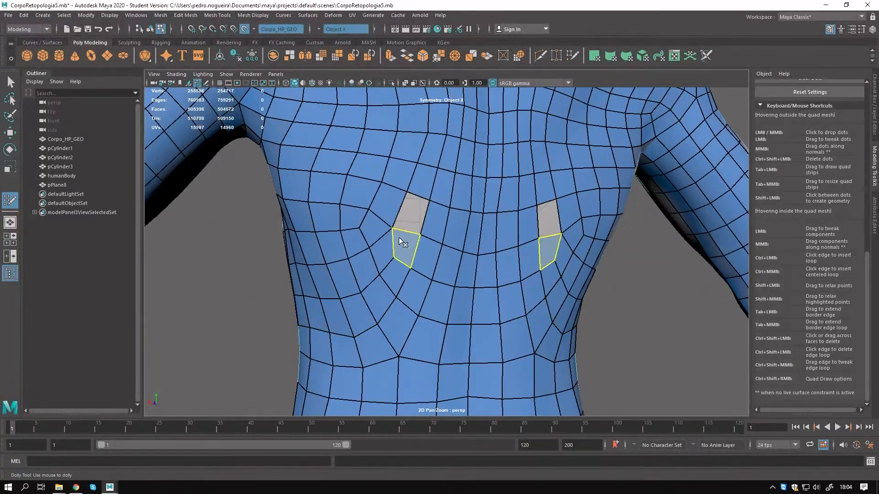
{"action": "left_click", "coordinate": [390, 208], "text": "ctrl+shift"}
{"action": "left_click", "coordinate": [385, 250], "text": "ctrl+shift"}
{"action": "left_click", "coordinate": [400, 250], "text": "ctrl+shift"}
{"action": "left_click", "coordinate": [379, 229], "text": "ctrl+shift"}
Insert an edge loop beside the lower-back gap and refill the gap with quads, undoing the last vertex tweak.
{"action": "left_click", "coordinate": [425, 221], "text": "ctrl"}
{"action": "left_click_drag", "start_coordinate": [365, 220], "coordinate": [368, 201]}
{"action": "left_click", "coordinate": [397, 198], "text": "shift"}
{"action": "left_click", "coordinate": [415, 208], "text": "shift"}
{"action": "left_click_drag", "start_coordinate": [398, 263], "coordinate": [382, 285], "text": "alt"}
{"action": "left_click", "coordinate": [381, 286], "text": "ctrl+shift"}
{"action": "left_click_drag", "start_coordinate": [363, 219], "coordinate": [383, 304]}
{"action": "scroll", "coordinate": [382, 304], "scroll_direction": "down", "scroll_amount": 3}
{"action": "key", "text": "ctrl+z"}
{"action": "left_click_drag", "start_coordinate": [451, 271], "coordinate": [427, 264], "text": "alt"}
{"action": "scroll", "coordinate": [428, 264], "scroll_direction": "up", "scroll_amount": 4}
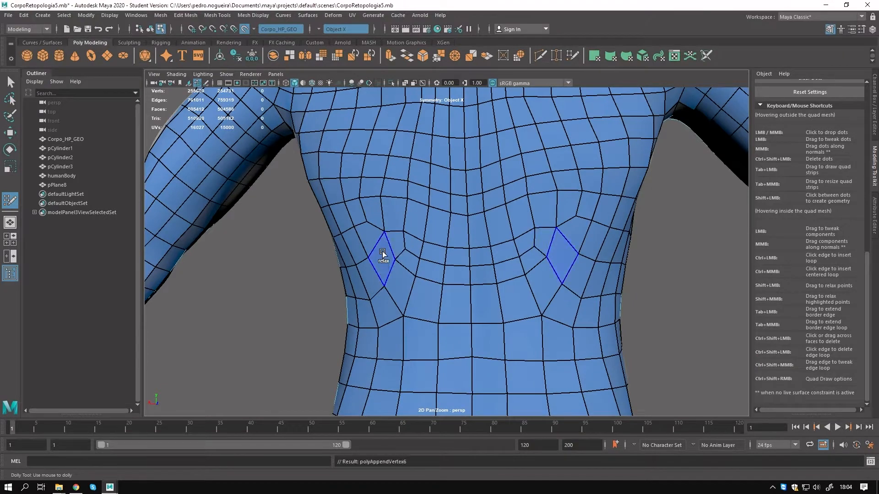
Delete the diamond-shaped quad and its neighbouring faces on the lower back to reroute the edge flow.
{"action": "scroll", "coordinate": [384, 229], "scroll_direction": "down", "scroll_amount": 4}
{"action": "left_click_drag", "start_coordinate": [357, 249], "coordinate": [433, 295], "text": "alt"}
{"action": "scroll", "coordinate": [433, 295], "scroll_direction": "up", "scroll_amount": 4}
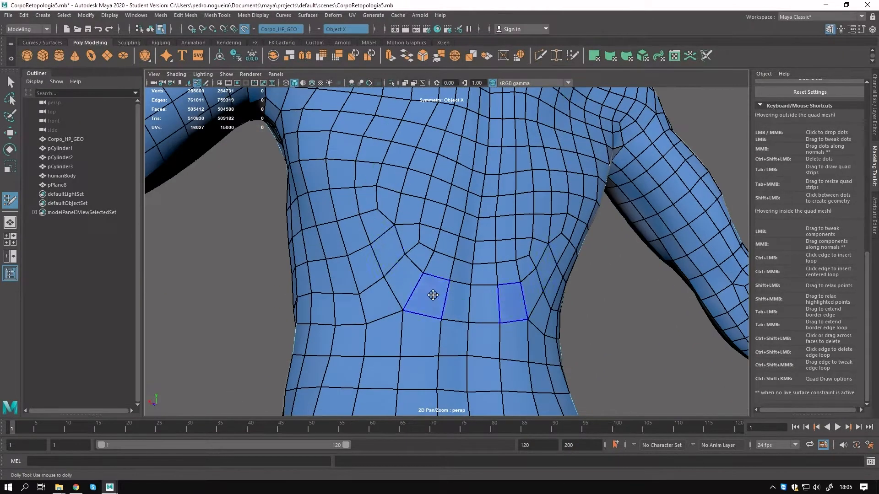
{"action": "left_click", "coordinate": [388, 249], "text": "ctrl+shift"}
{"action": "mouse_move", "coordinate": [390, 277]}
{"action": "left_mouse_down", "text": "ctrl+shift"}
{"action": "mouse_move", "coordinate": [390, 294]}
{"action": "mouse_move", "coordinate": [378, 285]}
{"action": "mouse_move", "coordinate": [411, 291]}
{"action": "left_mouse_up", "text": "ctrl+shift"}
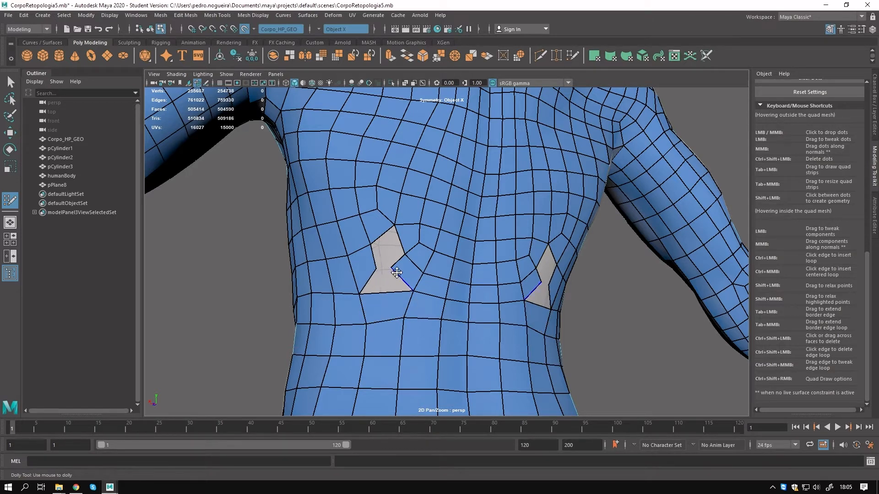
{"action": "left_click", "coordinate": [402, 236], "text": "ctrl+shift"}
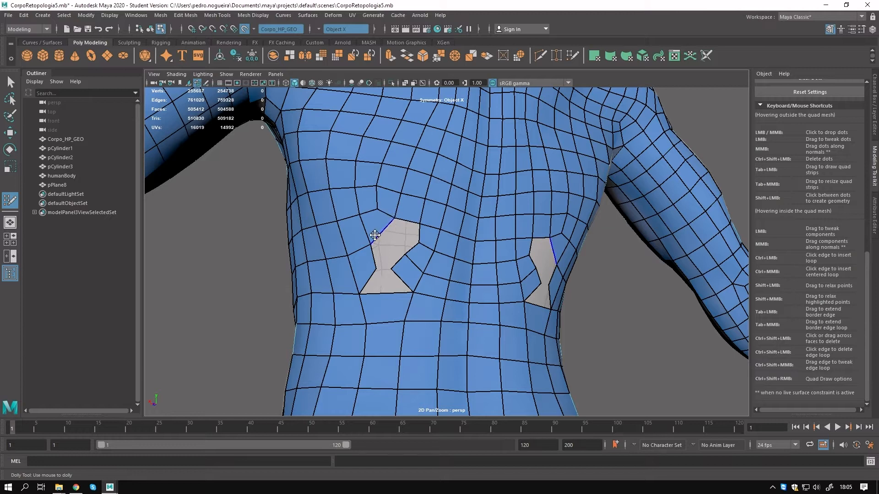
Undo the last two edits and adjust the border at the upper end of the mid-back gap.
{"action": "key", "text": "ctrl+z"}
{"action": "key", "text": "ctrl+z"}
{"action": "mouse_move", "coordinate": [389, 230]}
{"action": "left_mouse_down"}
{"action": "mouse_move", "coordinate": [376, 215]}
{"action": "mouse_move", "coordinate": [384, 280]}
{"action": "mouse_move", "coordinate": [381, 244]}
{"action": "left_mouse_up"}
{"action": "key", "text": "F8"}
{"action": "left_click", "coordinate": [236, 56]}
{"action": "key", "text": "F8"}
{"action": "key", "text": "ctrl+z"}
Delete the quad above the mid-back gap and fill the gap's upper end with new quads.
{"action": "left_click", "coordinate": [377, 215], "text": "ctrl+shift"}
{"action": "left_click", "coordinate": [389, 234]}
{"action": "left_click", "coordinate": [382, 229], "text": "shift"}
{"action": "left_click", "coordinate": [398, 229], "text": "shift"}
Delete the column of quads running from the mid-back gap down to the lower back and adjust the lower border.
{"action": "right_click_drag", "start_coordinate": [381, 244], "coordinate": [345, 242], "text": "alt"}
{"action": "left_click_drag", "start_coordinate": [346, 241], "coordinate": [440, 223], "text": "alt"}
{"action": "left_click", "coordinate": [441, 257], "text": "ctrl+shift"}
{"action": "left_click", "coordinate": [438, 284], "text": "ctrl+shift"}
{"action": "left_click", "coordinate": [440, 275], "text": "ctrl+shift"}
{"action": "key", "text": "F8"}
{"action": "key", "text": "F8"}
{"action": "left_click_drag", "start_coordinate": [434, 272], "coordinate": [448, 293]}
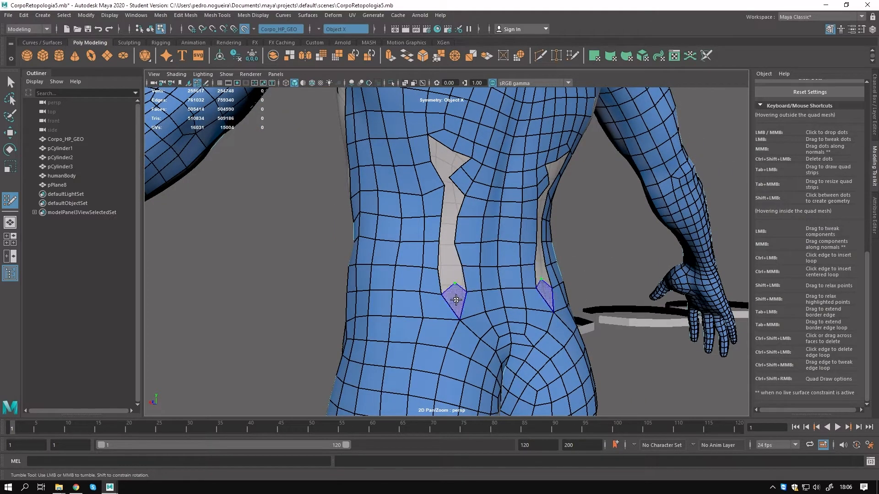
{"action": "left_click_drag", "start_coordinate": [461, 352], "coordinate": [444, 342], "text": "alt"}
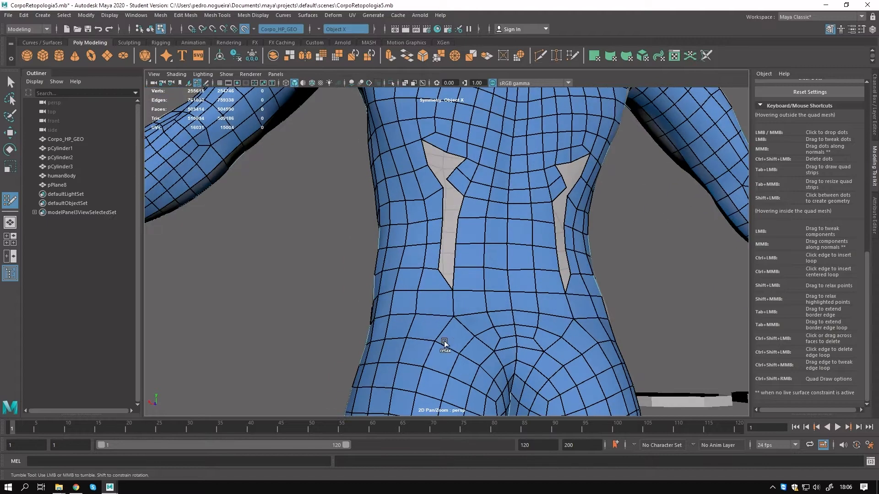
Fill the upper part of the long back gap with quads and relax the surrounding mesh.
{"action": "left_click_drag", "start_coordinate": [443, 263], "coordinate": [435, 233], "text": "alt"}
{"action": "middle_click_drag", "start_coordinate": [456, 175], "coordinate": [461, 207], "text": "alt"}
{"action": "left_click", "coordinate": [447, 195]}
{"action": "left_click", "coordinate": [440, 186], "text": "shift"}
{"action": "left_click", "coordinate": [459, 192], "text": "shift"}
{"action": "mouse_move", "coordinate": [458, 191]}
{"action": "left_mouse_down", "text": "shift"}
{"action": "mouse_move", "coordinate": [454, 184]}
{"action": "mouse_move", "coordinate": [458, 229]}
{"action": "mouse_move", "coordinate": [435, 186]}
{"action": "left_mouse_up", "text": "shift"}
{"action": "left_click", "coordinate": [458, 207], "text": "shift"}
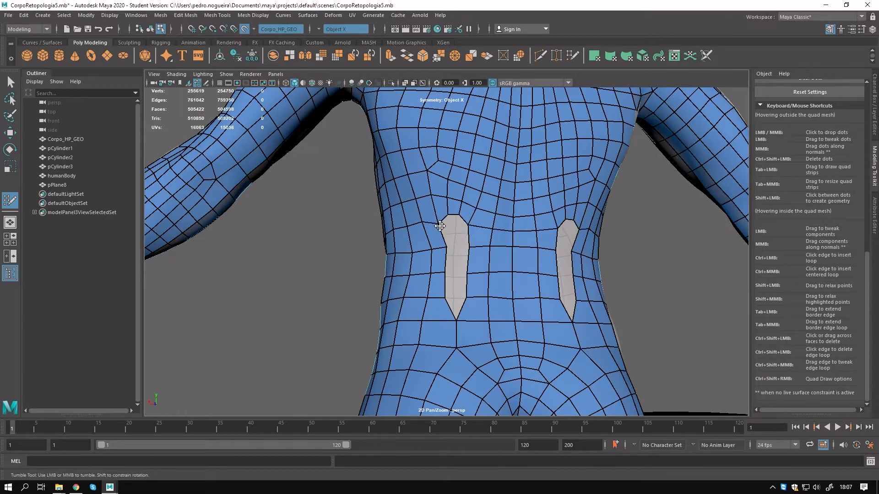
Try to fill the narrow lower-back gap with quads down to its pointed end.
{"action": "left_click_drag", "start_coordinate": [408, 277], "coordinate": [443, 258], "text": "shift"}
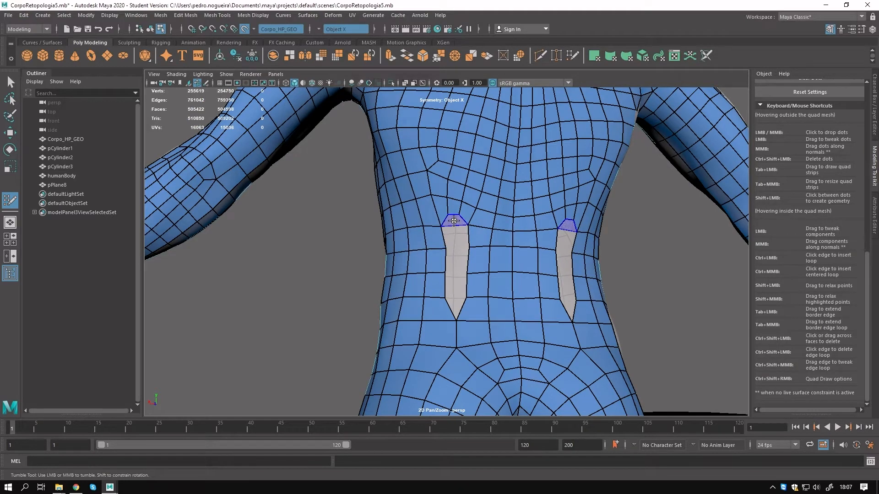
{"action": "left_click", "coordinate": [459, 269], "text": "shift"}
{"action": "left_click", "coordinate": [459, 295], "text": "shift"}
{"action": "left_click", "coordinate": [459, 321], "text": "shift"}
{"action": "left_click_drag", "start_coordinate": [459, 325], "coordinate": [440, 285], "text": "alt"}
{"action": "key", "text": "ctrl+z"}
{"action": "key", "text": "ctrl+z"}
{"action": "key", "text": "ctrl+z"}
Widen the lower-back gap by deleting adjacent quads, undo the last two edits, and adjust the gap's border.
{"action": "mouse_move", "coordinate": [443, 238]}
{"action": "left_mouse_down", "text": "shift"}
{"action": "mouse_move", "coordinate": [476, 236]}
{"action": "mouse_move", "coordinate": [449, 240]}
{"action": "mouse_move", "coordinate": [432, 275]}
{"action": "left_mouse_up", "text": "shift"}
{"action": "mouse_move", "coordinate": [422, 316]}
{"action": "left_mouse_down", "text": "ctrl+shift"}
{"action": "mouse_move", "coordinate": [469, 312]}
{"action": "mouse_move", "coordinate": [429, 268]}
{"action": "mouse_move", "coordinate": [467, 268]}
{"action": "left_mouse_up", "text": "ctrl+shift"}
{"action": "left_click", "coordinate": [429, 291], "text": "ctrl+shift"}
{"action": "left_click", "coordinate": [452, 278], "text": "ctrl+shift"}
{"action": "key", "text": "ctrl+z"}
{"action": "key", "text": "ctrl+z"}
{"action": "left_click_drag", "start_coordinate": [467, 277], "coordinate": [458, 330], "text": "alt"}
{"action": "left_click_drag", "start_coordinate": [441, 252], "coordinate": [472, 252]}
{"action": "left_click_drag", "start_coordinate": [465, 263], "coordinate": [451, 280], "text": "alt"}
Fill two quads along the lower-back gap's border and adjust the neighbouring vertex.
{"action": "left_click_drag", "start_coordinate": [430, 346], "coordinate": [409, 310], "text": "alt"}
{"action": "key", "text": "F8"}
{"action": "key", "text": "F8"}
{"action": "key", "text": "ctrl+z"}
{"action": "left_click", "coordinate": [470, 323], "text": "shift"}
{"action": "left_click", "coordinate": [411, 328], "text": "shift"}
{"action": "left_click_drag", "start_coordinate": [422, 273], "coordinate": [427, 297]}
Delete the quads across the base of the spine to join the two lower-back gaps into one opening.
{"action": "middle_click_drag", "start_coordinate": [466, 344], "coordinate": [417, 281], "text": "alt"}
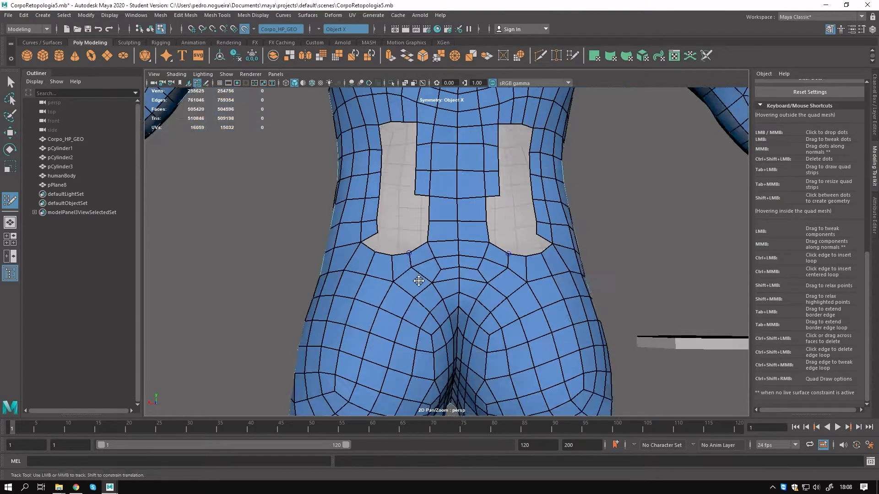
{"action": "mouse_move", "coordinate": [415, 280]}
{"action": "left_mouse_down", "text": "ctrl+shift"}
{"action": "mouse_move", "coordinate": [454, 261]}
{"action": "mouse_move", "coordinate": [415, 258]}
{"action": "mouse_move", "coordinate": [442, 234]}
{"action": "left_mouse_up", "text": "ctrl+shift"}
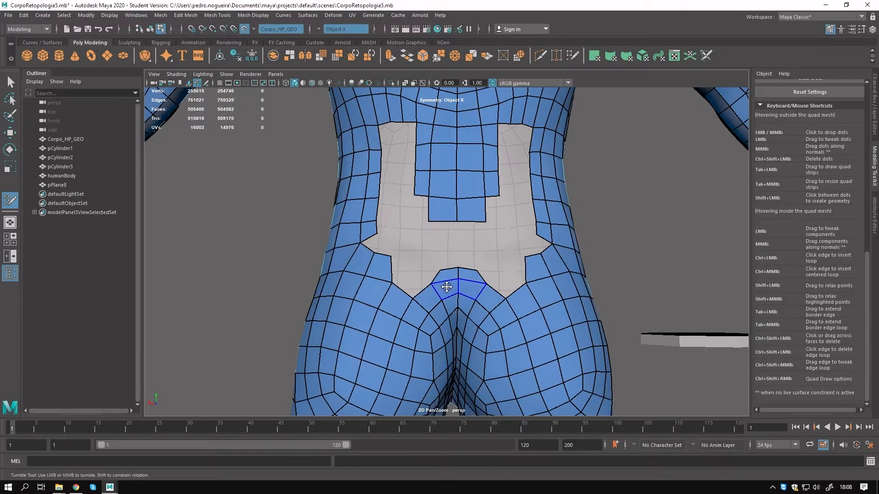
{"action": "left_click_drag", "start_coordinate": [442, 284], "coordinate": [388, 295], "text": "alt"}
{"action": "right_click_drag", "start_coordinate": [388, 295], "coordinate": [428, 299], "text": "alt"}
Rebuild the opening's lower border above the buttocks with quads and relax it into an even curve.
{"action": "left_click_drag", "start_coordinate": [399, 301], "coordinate": [424, 297]}
{"action": "left_click", "coordinate": [423, 297], "text": "shift"}
{"action": "left_click_drag", "start_coordinate": [385, 267], "coordinate": [398, 274]}
{"action": "key", "text": "F8"}
{"action": "left_click", "coordinate": [237, 55]}
{"action": "key", "text": "F8"}
{"action": "mouse_move", "coordinate": [411, 314]}
{"action": "left_mouse_down", "text": "shift"}
{"action": "mouse_move", "coordinate": [433, 282]}
{"action": "mouse_move", "coordinate": [398, 284]}
{"action": "left_mouse_up", "text": "shift"}
{"action": "right_click_drag", "start_coordinate": [397, 285], "coordinate": [363, 295], "text": "alt"}
{"action": "left_click_drag", "start_coordinate": [363, 295], "coordinate": [390, 283], "text": "alt"}
{"action": "left_click_drag", "start_coordinate": [389, 283], "coordinate": [399, 280], "text": "shift"}
{"action": "left_click_drag", "start_coordinate": [399, 280], "coordinate": [368, 262], "text": "alt"}
Fill the upper side sections of the lower-back opening with quads.
{"action": "right_click_drag", "start_coordinate": [412, 288], "coordinate": [420, 202], "text": "alt"}
{"action": "key", "text": "F8"}
{"action": "key", "text": "F8"}
{"action": "mouse_move", "coordinate": [426, 191]}
{"action": "left_mouse_down", "text": "alt"}
{"action": "mouse_move", "coordinate": [453, 197]}
{"action": "mouse_move", "coordinate": [409, 202]}
{"action": "mouse_move", "coordinate": [428, 229]}
{"action": "mouse_move", "coordinate": [414, 251]}
{"action": "left_mouse_up", "text": "alt"}
{"action": "left_click", "coordinate": [421, 246], "text": "shift"}
{"action": "left_click", "coordinate": [433, 247], "text": "shift"}
{"action": "left_click", "coordinate": [442, 249], "text": "shift"}
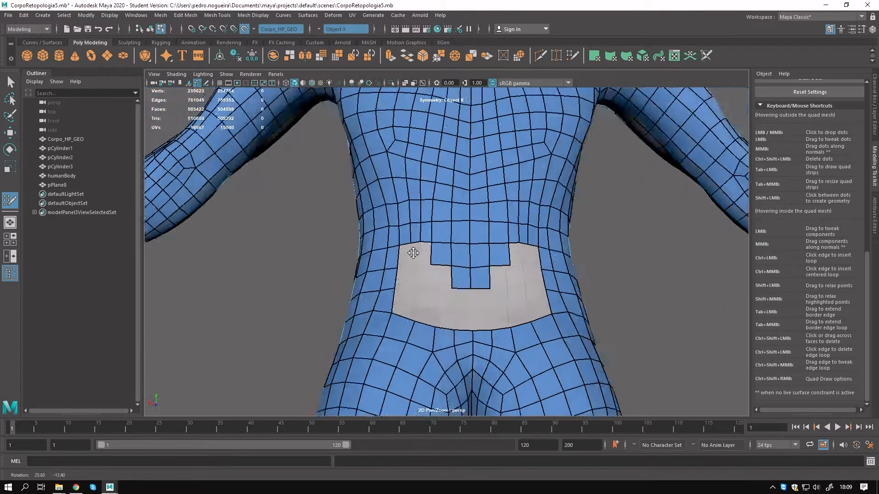
Extend quads from the lower and side borders of the lower-back opening toward its upper edge.
{"action": "right_click_drag", "start_coordinate": [414, 252], "coordinate": [464, 326], "text": "alt"}
{"action": "left_click_drag", "start_coordinate": [464, 327], "coordinate": [464, 266]}
{"action": "left_click_drag", "start_coordinate": [437, 331], "coordinate": [429, 267]}
{"action": "mouse_move", "coordinate": [406, 323]}
{"action": "left_mouse_down"}
{"action": "mouse_move", "coordinate": [397, 267]}
{"action": "mouse_move", "coordinate": [389, 270]}
{"action": "left_mouse_up"}
{"action": "left_click_drag", "start_coordinate": [368, 242], "coordinate": [389, 240]}
{"action": "mouse_move", "coordinate": [368, 220]}
{"action": "left_mouse_down"}
{"action": "mouse_move", "coordinate": [387, 223]}
{"action": "mouse_move", "coordinate": [418, 265]}
{"action": "left_mouse_up"}
{"action": "left_click_drag", "start_coordinate": [392, 229], "coordinate": [415, 229]}
Relax the new lower-back quads and adjust their vertices to even out the spacing.
{"action": "mouse_move", "coordinate": [403, 275]}
{"action": "left_mouse_down", "text": "shift"}
{"action": "mouse_move", "coordinate": [398, 287]}
{"action": "mouse_move", "coordinate": [358, 275]}
{"action": "mouse_move", "coordinate": [441, 220]}
{"action": "mouse_move", "coordinate": [401, 243]}
{"action": "left_mouse_up", "text": "shift"}
{"action": "left_click_drag", "start_coordinate": [459, 228], "coordinate": [459, 245]}
{"action": "left_click_drag", "start_coordinate": [462, 214], "coordinate": [464, 210]}
{"action": "left_click_drag", "start_coordinate": [417, 190], "coordinate": [425, 185]}
{"action": "mouse_move", "coordinate": [416, 217]}
{"action": "left_mouse_down"}
{"action": "mouse_move", "coordinate": [422, 198]}
{"action": "mouse_move", "coordinate": [375, 261]}
{"action": "mouse_move", "coordinate": [398, 279]}
{"action": "left_mouse_up"}
Fill the remaining holes in the lower back with quads to close the opening.
{"action": "left_click", "coordinate": [399, 215]}
{"action": "left_click", "coordinate": [398, 232], "text": "shift"}
{"action": "left_click", "coordinate": [391, 203], "text": "shift"}
{"action": "left_click", "coordinate": [413, 199], "text": "shift"}
{"action": "left_click_drag", "start_coordinate": [414, 185], "coordinate": [431, 185], "text": "alt"}
{"action": "right_click_drag", "start_coordinate": [432, 185], "coordinate": [412, 229], "text": "alt"}
{"action": "left_click_drag", "start_coordinate": [412, 228], "coordinate": [485, 251], "text": "alt"}
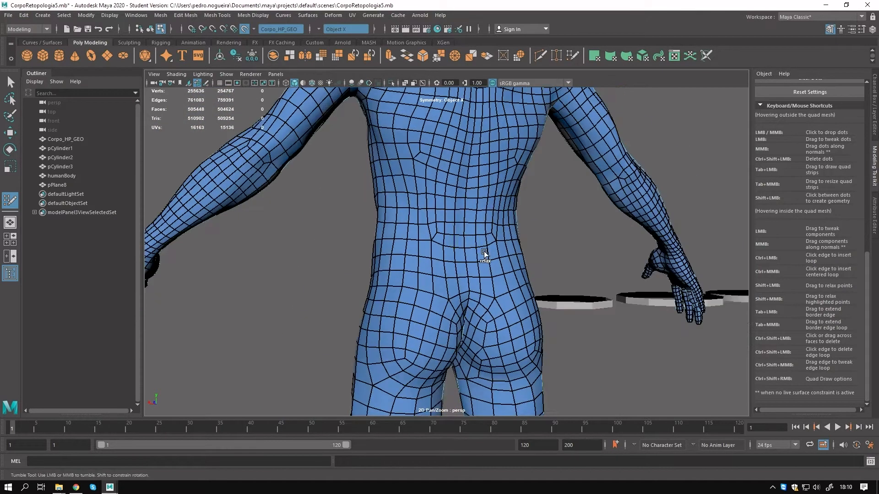
Leave Quad Draw, select the retopology mesh pPlane8 as an object and isolate it in the viewport.
{"action": "right_click_drag", "start_coordinate": [485, 252], "coordinate": [446, 212], "text": "alt"}
{"action": "mouse_move", "coordinate": [446, 212]}
{"action": "left_mouse_down", "text": "alt"}
{"action": "mouse_move", "coordinate": [478, 157]}
{"action": "mouse_move", "coordinate": [480, 208]}
{"action": "left_mouse_up", "text": "alt"}
{"action": "middle_click_drag", "start_coordinate": [480, 208], "coordinate": [468, 254], "text": "alt"}
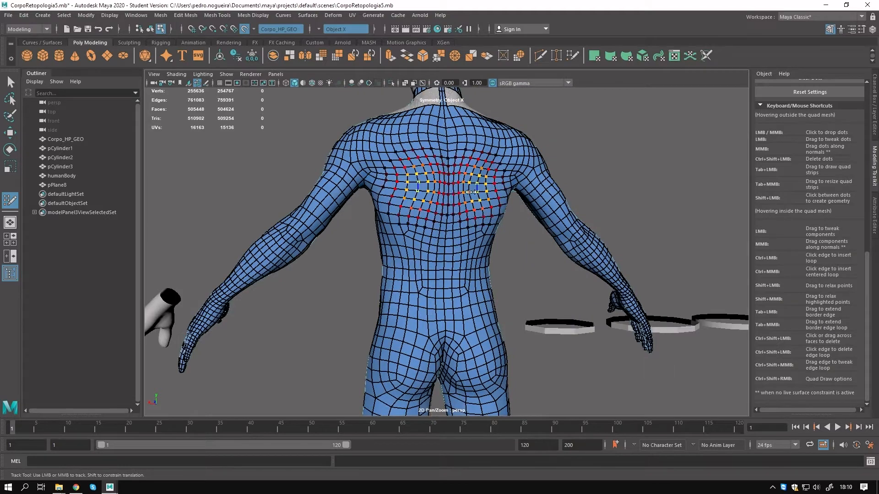
{"action": "mouse_move", "coordinate": [433, 212]}
{"action": "left_mouse_down", "text": "alt"}
{"action": "mouse_move", "coordinate": [440, 256]}
{"action": "mouse_move", "coordinate": [398, 230]}
{"action": "mouse_move", "coordinate": [382, 249]}
{"action": "left_mouse_up", "text": "alt"}
{"action": "key", "text": "q"}
{"action": "right_click_drag", "start_coordinate": [434, 193], "coordinate": [469, 165]}
{"action": "mouse_move", "coordinate": [403, 279]}
{"action": "left_mouse_down", "text": "alt"}
{"action": "mouse_move", "coordinate": [332, 310]}
{"action": "mouse_move", "coordinate": [414, 243]}
{"action": "left_mouse_up", "text": "alt"}
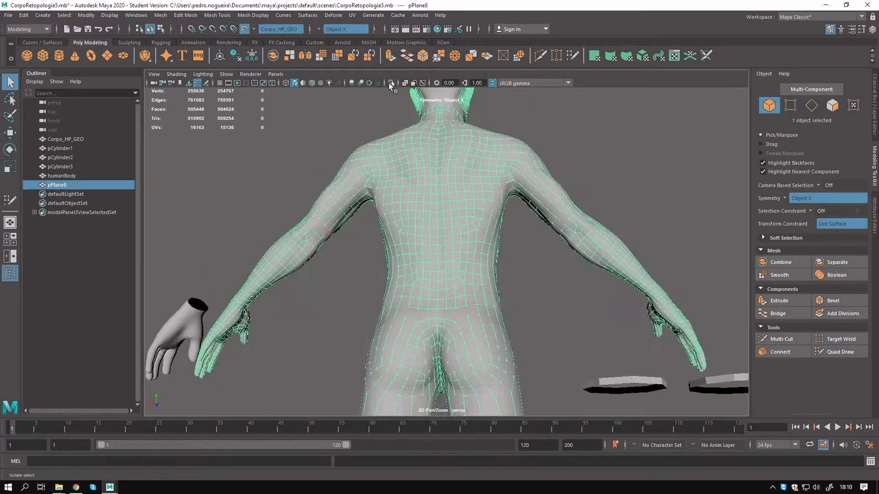
{"action": "left_click", "coordinate": [390, 84]}
Select the isolated mesh, adjust its normal shading and clear the selection.
{"action": "left_click_drag", "start_coordinate": [375, 154], "coordinate": [411, 150], "text": "alt"}
{"action": "right_click_drag", "start_coordinate": [440, 164], "coordinate": [384, 178], "text": "alt"}
{"action": "left_click", "coordinate": [418, 192]}
{"action": "left_click", "coordinate": [253, 15]}
{"action": "left_click", "coordinate": [274, 95]}
{"action": "left_click", "coordinate": [518, 183]}
{"action": "left_click_drag", "start_coordinate": [508, 249], "coordinate": [451, 257], "text": "alt"}
{"action": "left_click", "coordinate": [447, 243]}
{"action": "left_click", "coordinate": [305, 200]}
Examine the isolated mesh's surface from the back, sides and front.
{"action": "mouse_move", "coordinate": [403, 270]}
{"action": "left_mouse_down", "text": "alt"}
{"action": "mouse_move", "coordinate": [304, 276]}
{"action": "mouse_move", "coordinate": [389, 271]}
{"action": "left_mouse_up", "text": "alt"}
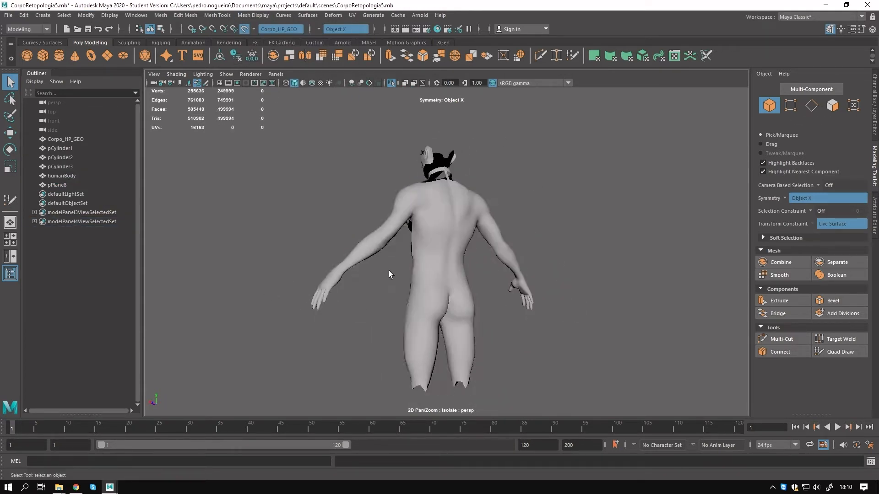
{"action": "left_click", "coordinate": [419, 268]}
{"action": "left_click", "coordinate": [385, 270]}
{"action": "right_click_drag", "start_coordinate": [366, 264], "coordinate": [406, 255], "text": "alt"}
{"action": "left_click", "coordinate": [435, 275]}
{"action": "left_click_drag", "start_coordinate": [440, 290], "coordinate": [419, 267], "text": "alt"}
{"action": "left_click_drag", "start_coordinate": [395, 298], "coordinate": [582, 280], "text": "alt"}
{"action": "middle_click_drag", "start_coordinate": [581, 281], "coordinate": [462, 293], "text": "alt"}
{"action": "mouse_move", "coordinate": [462, 293]}
{"action": "left_mouse_down", "text": "alt"}
{"action": "mouse_move", "coordinate": [486, 297]}
{"action": "mouse_move", "coordinate": [412, 293]}
{"action": "mouse_move", "coordinate": [504, 284]}
{"action": "left_mouse_up", "text": "alt"}
{"action": "left_click", "coordinate": [838, 352]}
{"action": "left_click_drag", "start_coordinate": [340, 302], "coordinate": [414, 305], "text": "alt"}
{"action": "right_click_drag", "start_coordinate": [415, 305], "coordinate": [412, 349], "text": "alt"}
{"action": "left_click_drag", "start_coordinate": [412, 350], "coordinate": [403, 298], "text": "alt"}
{"action": "middle_click_drag", "start_coordinate": [403, 298], "coordinate": [305, 312], "text": "alt"}
{"action": "mouse_move", "coordinate": [305, 312]}
{"action": "left_mouse_down", "text": "alt"}
{"action": "mouse_move", "coordinate": [355, 307]}
{"action": "mouse_move", "coordinate": [443, 263]}
{"action": "left_mouse_up", "text": "alt"}
{"action": "middle_click_drag", "start_coordinate": [443, 137], "coordinate": [445, 300], "text": "alt"}
Turn off the isolation to show the full scene and resume Quad Draw on the front of the torso.
{"action": "key", "text": "q"}
{"action": "left_click", "coordinate": [391, 83]}
{"action": "left_click_drag", "start_coordinate": [572, 192], "coordinate": [534, 155], "text": "alt"}
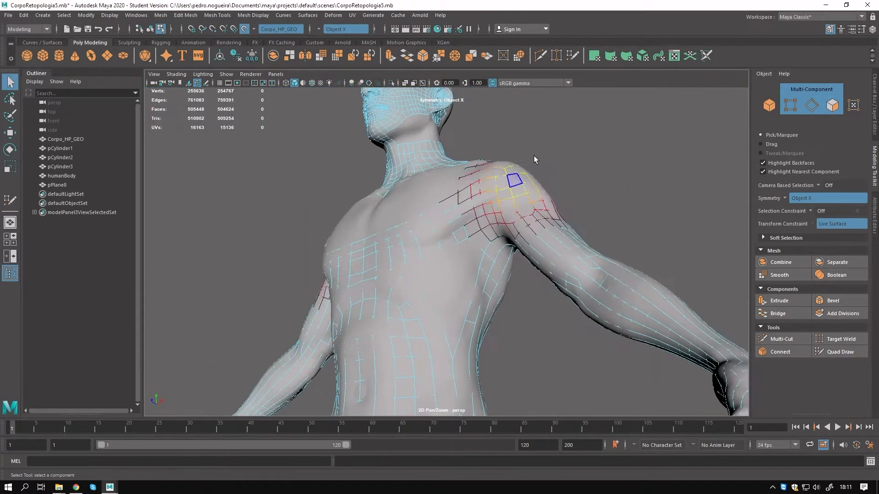
{"action": "key", "text": "y"}
Delete an unwanted quad on the front of the torso and undo the last two edits.
{"action": "right_click_drag", "start_coordinate": [433, 290], "coordinate": [406, 275], "text": "alt"}
{"action": "left_click_drag", "start_coordinate": [406, 274], "coordinate": [418, 263], "text": "alt"}
{"action": "right_click_drag", "start_coordinate": [416, 294], "coordinate": [398, 288], "text": "alt"}
{"action": "left_click_drag", "start_coordinate": [397, 288], "coordinate": [406, 261], "text": "alt"}
{"action": "right_click_drag", "start_coordinate": [406, 261], "coordinate": [448, 256], "text": "alt"}
{"action": "left_click", "coordinate": [452, 251], "text": "ctrl+shift"}
{"action": "left_click_drag", "start_coordinate": [444, 263], "coordinate": [521, 268], "text": "alt"}
{"action": "key", "text": "Caps_Lock"}
{"action": "right_click_drag", "start_coordinate": [521, 268], "coordinate": [435, 280], "text": "alt"}
{"action": "mouse_move", "coordinate": [435, 279]}
{"action": "left_mouse_down", "text": "alt"}
{"action": "mouse_move", "coordinate": [379, 295]}
{"action": "mouse_move", "coordinate": [431, 280]}
{"action": "mouse_move", "coordinate": [436, 288]}
{"action": "left_mouse_up", "text": "alt"}
{"action": "key", "text": "ctrl+z"}
{"action": "key", "text": "ctrl+z"}
{"action": "mouse_move", "coordinate": [477, 257]}
{"action": "left_mouse_down", "text": "alt"}
{"action": "mouse_move", "coordinate": [453, 249]}
{"action": "mouse_move", "coordinate": [477, 275]}
{"action": "left_mouse_up", "text": "alt"}
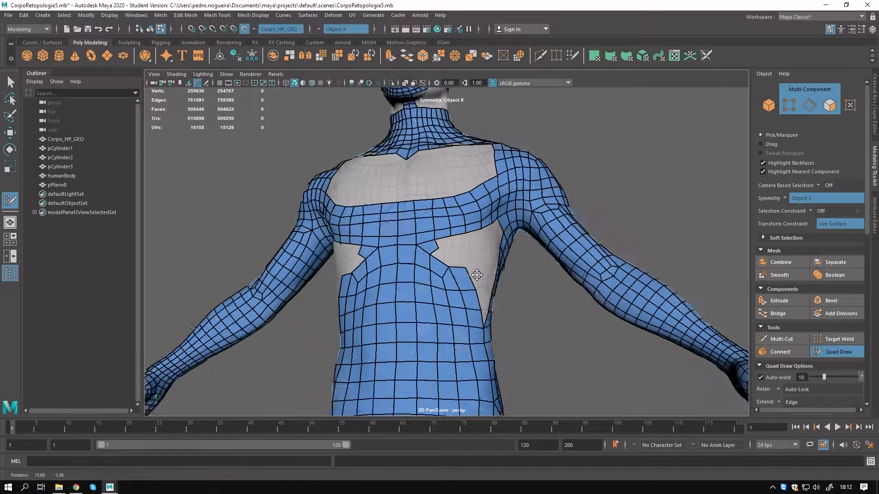
Extend quads from the lower and front borders into the opening on the side of the chest.
{"action": "right_click_drag", "start_coordinate": [477, 275], "coordinate": [485, 293], "text": "alt"}
{"action": "left_click_drag", "start_coordinate": [470, 286], "coordinate": [408, 265], "text": "alt"}
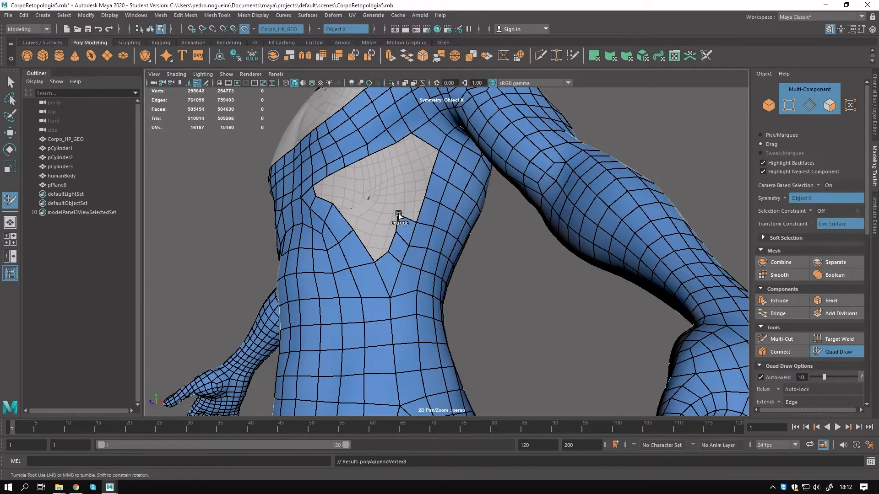
{"action": "left_click_drag", "start_coordinate": [336, 206], "coordinate": [349, 201]}
{"action": "mouse_move", "coordinate": [349, 201]}
{"action": "left_mouse_down", "text": "alt"}
{"action": "mouse_move", "coordinate": [375, 258]}
{"action": "mouse_move", "coordinate": [409, 270]}
{"action": "left_mouse_up", "text": "alt"}
{"action": "left_click_drag", "start_coordinate": [413, 268], "coordinate": [418, 258]}
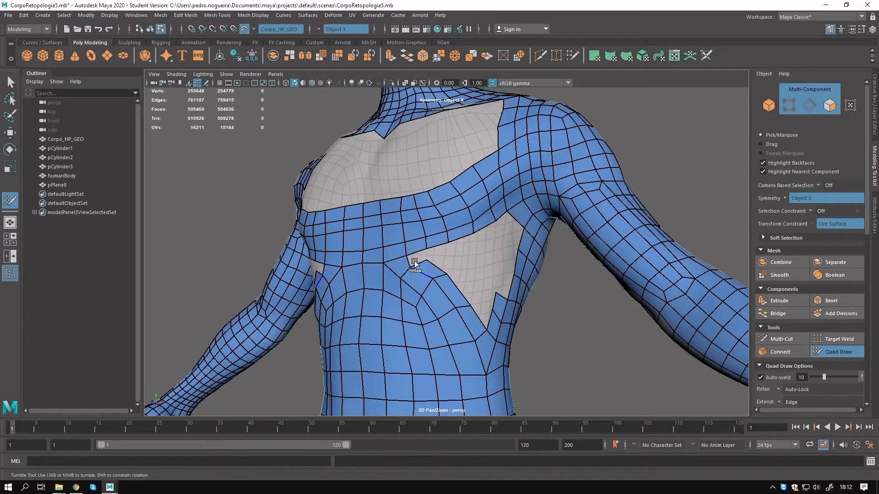
Add quads along the armpit side of the side-chest opening and fill its lower corner.
{"action": "left_click_drag", "start_coordinate": [483, 362], "coordinate": [461, 306], "text": "alt"}
{"action": "right_click_drag", "start_coordinate": [461, 306], "coordinate": [487, 311], "text": "alt"}
{"action": "left_click_drag", "start_coordinate": [487, 312], "coordinate": [440, 262], "text": "alt"}
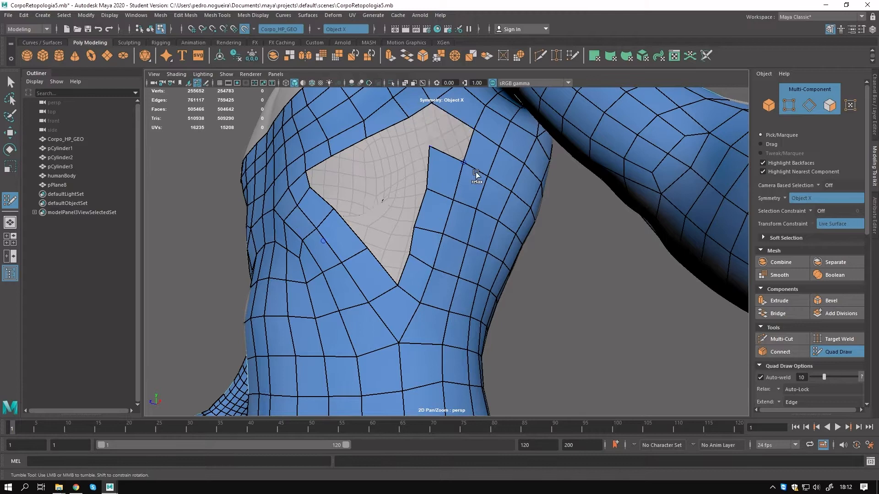
{"action": "middle_click_drag", "start_coordinate": [476, 172], "coordinate": [498, 237], "text": "alt"}
{"action": "left_click", "coordinate": [471, 200], "text": "shift"}
{"action": "left_click_drag", "start_coordinate": [452, 191], "coordinate": [432, 213]}
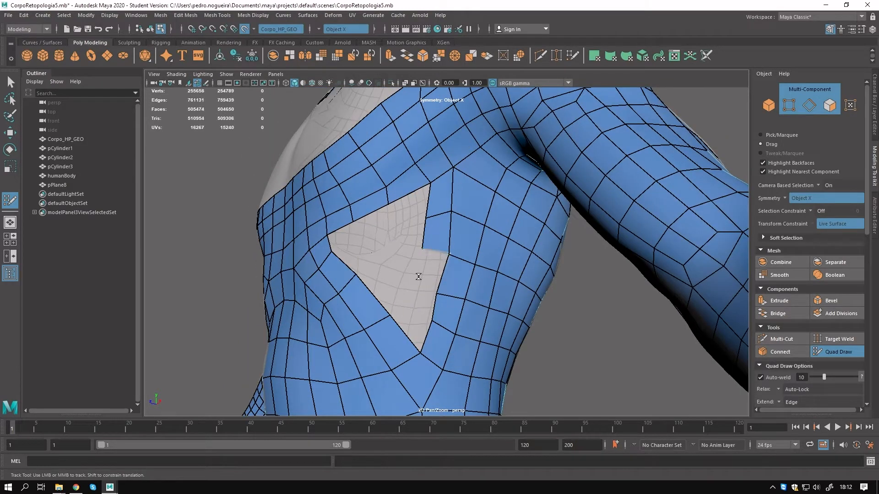
{"action": "left_click", "coordinate": [417, 327], "text": "shift"}
Fill quads at the front of the side-chest opening and insert an edge loop beside it.
{"action": "mouse_move", "coordinate": [428, 314]}
{"action": "left_mouse_down", "text": "alt"}
{"action": "mouse_move", "coordinate": [456, 256]}
{"action": "mouse_move", "coordinate": [539, 247]}
{"action": "left_mouse_up", "text": "alt"}
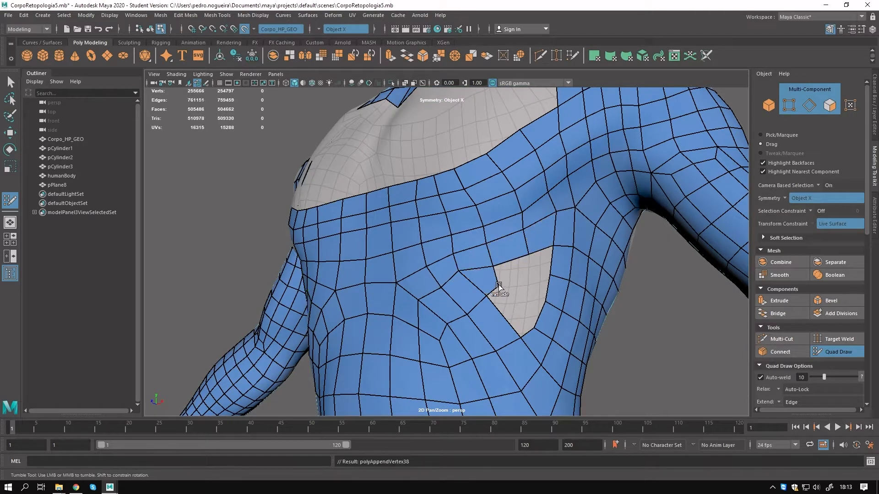
{"action": "left_click_drag", "start_coordinate": [534, 278], "coordinate": [477, 289], "text": "alt"}
{"action": "left_click", "coordinate": [476, 280], "text": "shift"}
{"action": "left_click", "coordinate": [514, 293], "text": "ctrl"}
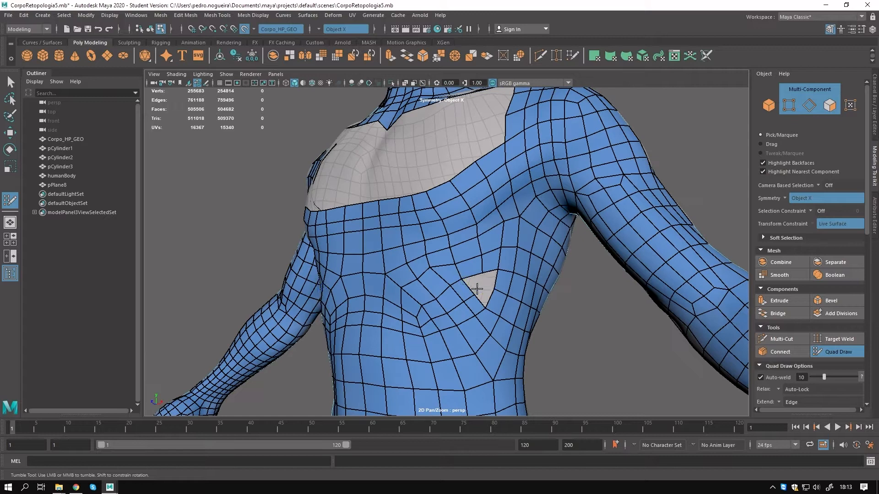
Fill the last gap on the side of the chest with a quad.
{"action": "left_click", "coordinate": [485, 275], "text": "shift"}
{"action": "scroll", "coordinate": [412, 270], "scroll_direction": "down", "scroll_amount": 3}
{"action": "left_click_drag", "start_coordinate": [370, 280], "coordinate": [491, 270], "text": "alt"}
{"action": "left_click_drag", "start_coordinate": [397, 269], "coordinate": [481, 294], "text": "alt"}
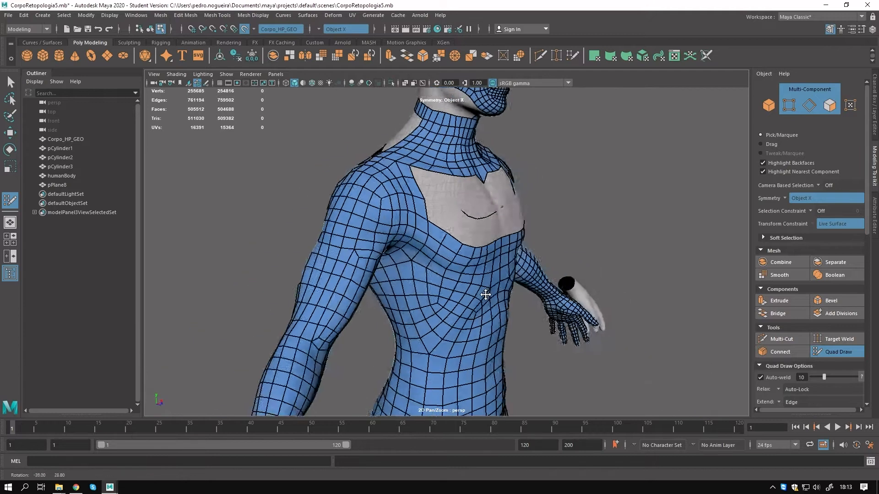
Extend quads along the lower border of the front chest opening, from the armpits toward the sternum.
{"action": "scroll", "coordinate": [376, 267], "scroll_direction": "up", "scroll_amount": 3}
{"action": "left_click_drag", "start_coordinate": [432, 199], "coordinate": [371, 229], "text": "alt"}
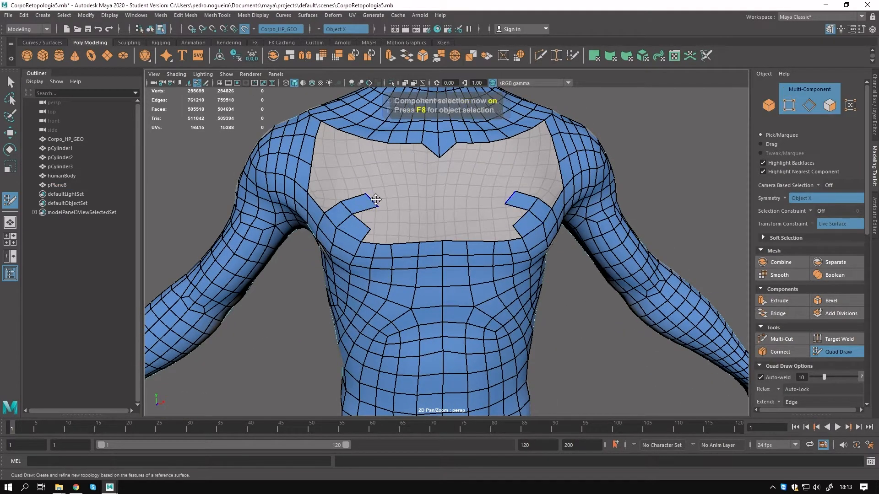
{"action": "left_click_drag", "start_coordinate": [409, 191], "coordinate": [398, 196]}
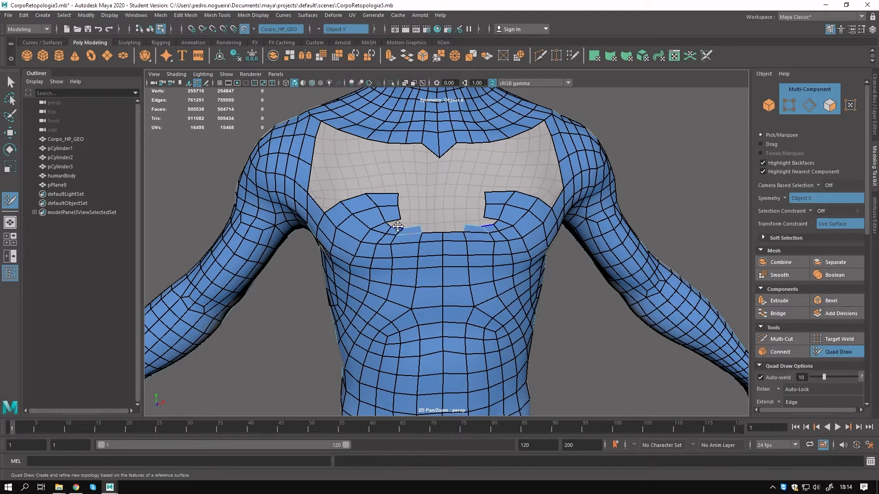
{"action": "scroll", "coordinate": [398, 226], "scroll_direction": "up", "scroll_amount": 4}
{"action": "mouse_move", "coordinate": [350, 214]}
{"action": "left_mouse_down"}
{"action": "mouse_move", "coordinate": [372, 239]}
{"action": "mouse_move", "coordinate": [361, 207]}
{"action": "left_mouse_up"}
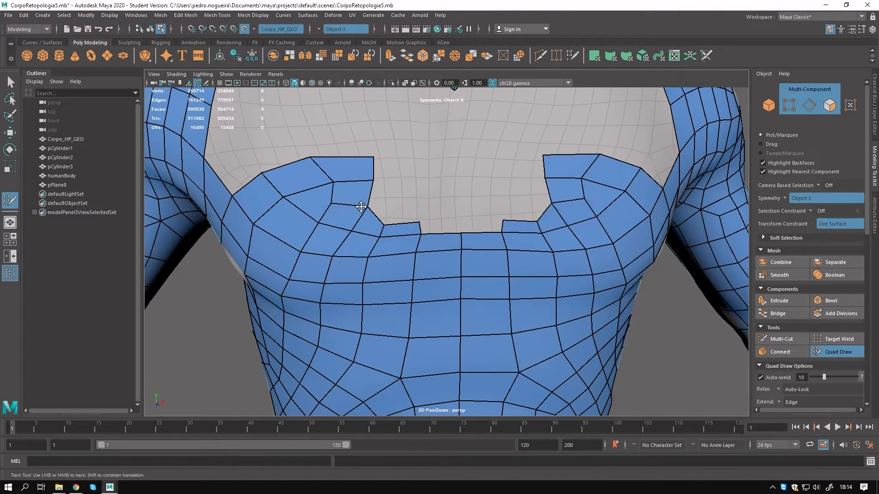
Relax the pectoral quads and bridge the middle of the front chest opening with a strip of quads up to the neck.
{"action": "mouse_move", "coordinate": [311, 217]}
{"action": "left_mouse_down", "text": "shift"}
{"action": "mouse_move", "coordinate": [330, 236]}
{"action": "mouse_move", "coordinate": [391, 210]}
{"action": "mouse_move", "coordinate": [398, 184]}
{"action": "mouse_move", "coordinate": [460, 197]}
{"action": "left_mouse_up", "text": "shift"}
{"action": "key", "text": "F8"}
{"action": "key", "text": "F8"}
{"action": "left_click_drag", "start_coordinate": [406, 216], "coordinate": [349, 226], "text": "shift"}
{"action": "scroll", "coordinate": [366, 236], "scroll_direction": "down", "scroll_amount": 5}
{"action": "mouse_move", "coordinate": [396, 250]}
{"action": "left_mouse_down", "text": "alt"}
{"action": "mouse_move", "coordinate": [363, 236]}
{"action": "mouse_move", "coordinate": [403, 242]}
{"action": "left_mouse_up", "text": "alt"}
{"action": "scroll", "coordinate": [408, 247], "scroll_direction": "up", "scroll_amount": 5}
{"action": "left_click_drag", "start_coordinate": [339, 169], "coordinate": [329, 194]}
{"action": "left_click_drag", "start_coordinate": [397, 186], "coordinate": [480, 222]}
{"action": "scroll", "coordinate": [444, 239], "scroll_direction": "up", "scroll_amount": 2}
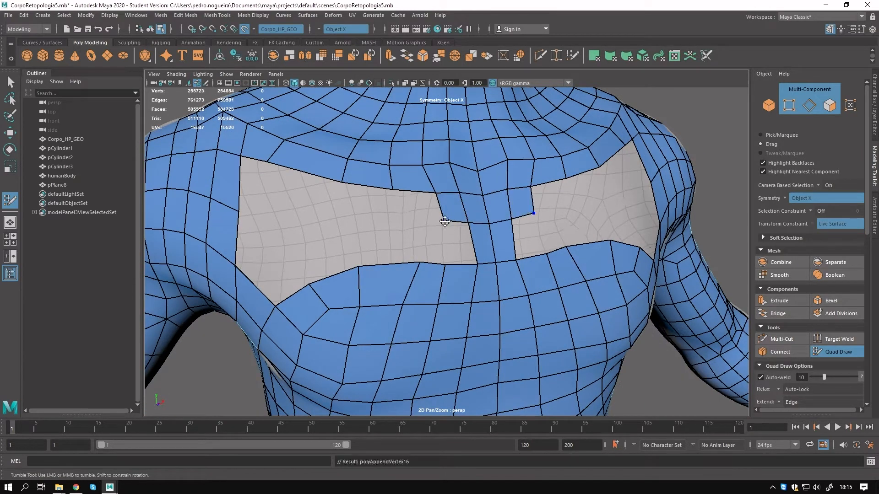
Fill quads outward from the sternum strip and extend quads from the shoulder side of the upper-chest opening.
{"action": "key", "text": "F8"}
{"action": "key", "text": "F8"}
{"action": "left_click", "coordinate": [460, 248], "text": "shift"}
{"action": "left_click_drag", "start_coordinate": [417, 219], "coordinate": [386, 272], "text": "alt"}
{"action": "left_click_drag", "start_coordinate": [430, 257], "coordinate": [387, 313]}
{"action": "middle_click_drag", "start_coordinate": [254, 200], "coordinate": [347, 207], "text": "alt"}
{"action": "left_click_drag", "start_coordinate": [343, 207], "coordinate": [383, 265]}
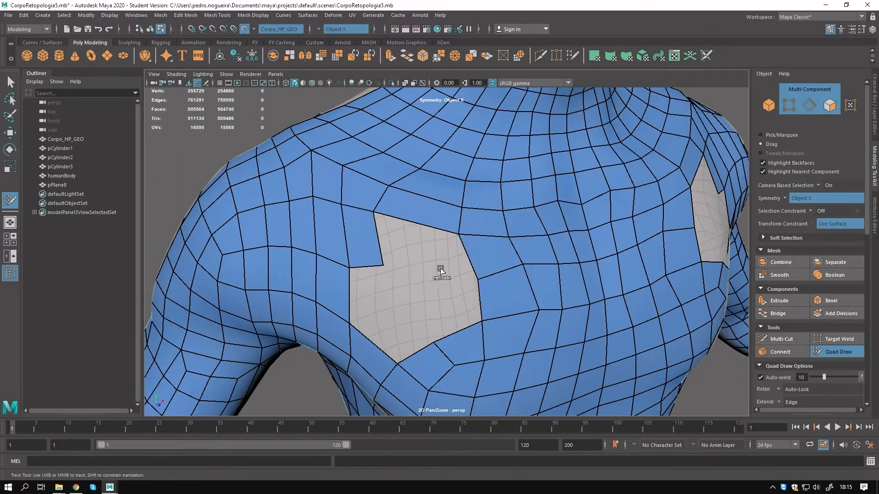
Close the remaining upper-chest opening beside the shoulder with quads.
{"action": "left_click_drag", "start_coordinate": [441, 271], "coordinate": [390, 275]}
{"action": "left_click_drag", "start_coordinate": [461, 264], "coordinate": [512, 365], "text": "shift"}
{"action": "middle_click_drag", "start_coordinate": [494, 357], "coordinate": [455, 265], "text": "alt"}
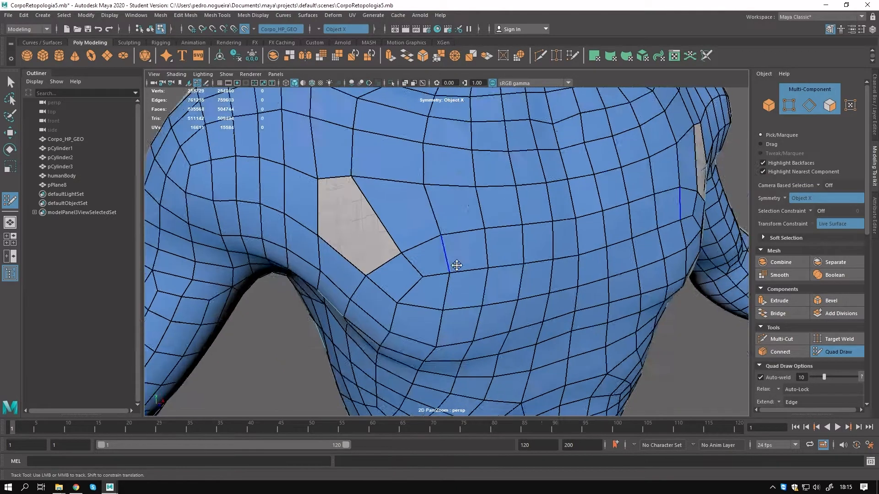
{"action": "left_click_drag", "start_coordinate": [455, 265], "coordinate": [473, 247], "text": "alt"}
{"action": "middle_click_drag", "start_coordinate": [474, 247], "coordinate": [442, 202], "text": "alt"}
{"action": "left_click", "coordinate": [407, 194], "text": "shift"}
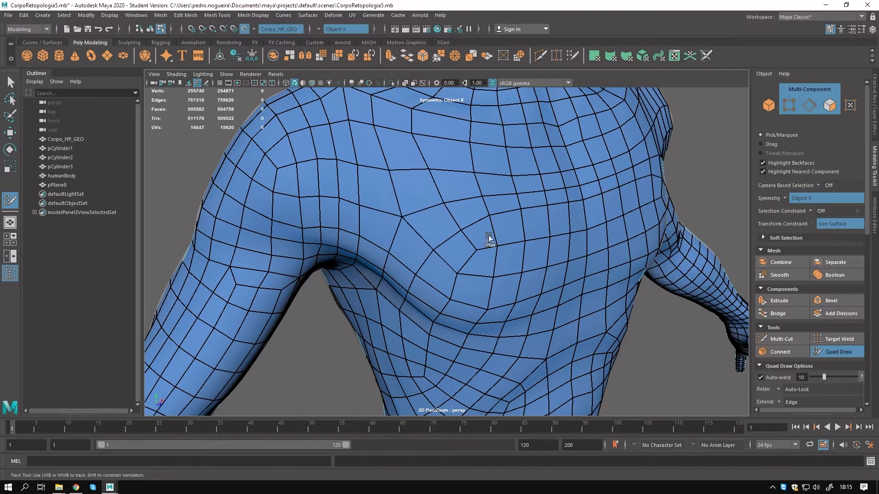
Inspect the chest, armpit and shoulder topology and relax the quads around the shoulder.
{"action": "scroll", "coordinate": [435, 210], "scroll_direction": "down", "scroll_amount": 5}
{"action": "left_click_drag", "start_coordinate": [436, 210], "coordinate": [373, 216], "text": "alt"}
{"action": "scroll", "coordinate": [430, 237], "scroll_direction": "down", "scroll_amount": 3}
{"action": "left_click_drag", "start_coordinate": [429, 238], "coordinate": [514, 282], "text": "alt"}
{"action": "scroll", "coordinate": [512, 283], "scroll_direction": "up", "scroll_amount": 4}
{"action": "scroll", "coordinate": [514, 282], "scroll_direction": "up", "scroll_amount": 5}
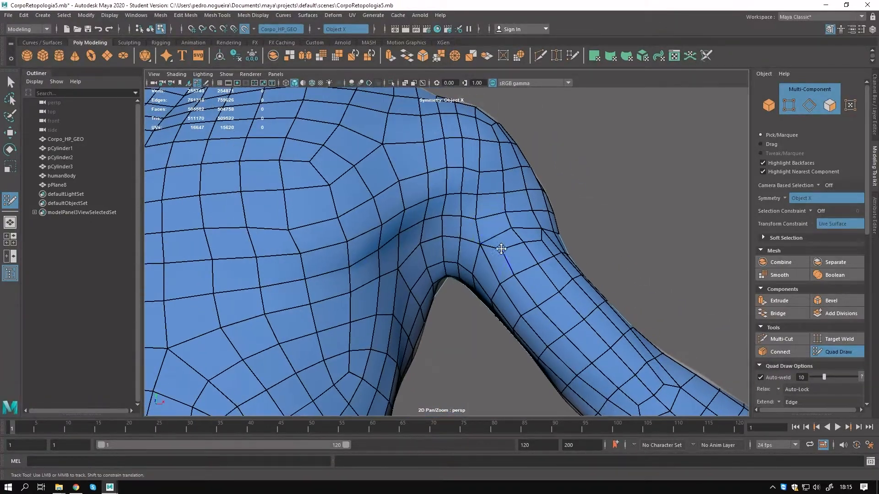
{"action": "left_click_drag", "start_coordinate": [508, 238], "coordinate": [481, 229], "text": "alt"}
{"action": "scroll", "coordinate": [481, 229], "scroll_direction": "up", "scroll_amount": 2}
{"action": "scroll", "coordinate": [483, 175], "scroll_direction": "down", "scroll_amount": 2}
{"action": "mouse_move", "coordinate": [483, 178]}
{"action": "left_mouse_down", "text": "alt"}
{"action": "mouse_move", "coordinate": [473, 240]}
{"action": "mouse_move", "coordinate": [492, 244]}
{"action": "mouse_move", "coordinate": [497, 223]}
{"action": "mouse_move", "coordinate": [453, 245]}
{"action": "left_mouse_up", "text": "alt"}
{"action": "scroll", "coordinate": [521, 252], "scroll_direction": "down", "scroll_amount": 3}
{"action": "left_click_drag", "start_coordinate": [457, 174], "coordinate": [446, 164], "text": "shift"}
Extend a row of quads from the shoulder border into the opening at the side of the neck.
{"action": "left_click_drag", "start_coordinate": [331, 161], "coordinate": [471, 218], "text": "alt"}
{"action": "key", "text": "F8"}
{"action": "key", "text": "F8"}
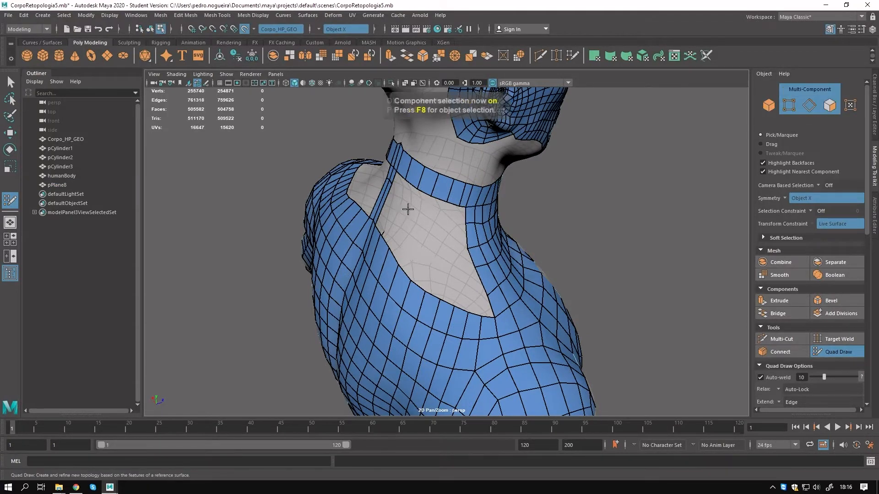
{"action": "scroll", "coordinate": [408, 210], "scroll_direction": "up", "scroll_amount": 4}
{"action": "left_click_drag", "start_coordinate": [407, 210], "coordinate": [432, 206], "text": "alt"}
{"action": "middle_click_drag", "start_coordinate": [433, 213], "coordinate": [439, 246], "text": "alt"}
{"action": "key", "text": "Tab"}
{"action": "left_click_drag", "start_coordinate": [454, 201], "coordinate": [435, 204]}
{"action": "left_click_drag", "start_coordinate": [381, 174], "coordinate": [346, 165]}
{"action": "left_click_drag", "start_coordinate": [345, 166], "coordinate": [284, 144]}
{"action": "mouse_move", "coordinate": [284, 151]}
{"action": "left_mouse_down", "text": "alt"}
{"action": "mouse_move", "coordinate": [301, 193]}
{"action": "mouse_move", "coordinate": [420, 270]}
{"action": "mouse_move", "coordinate": [400, 248]}
{"action": "left_mouse_up", "text": "alt"}
{"action": "key", "text": "Tab"}
{"action": "left_click_drag", "start_coordinate": [400, 248], "coordinate": [381, 247]}
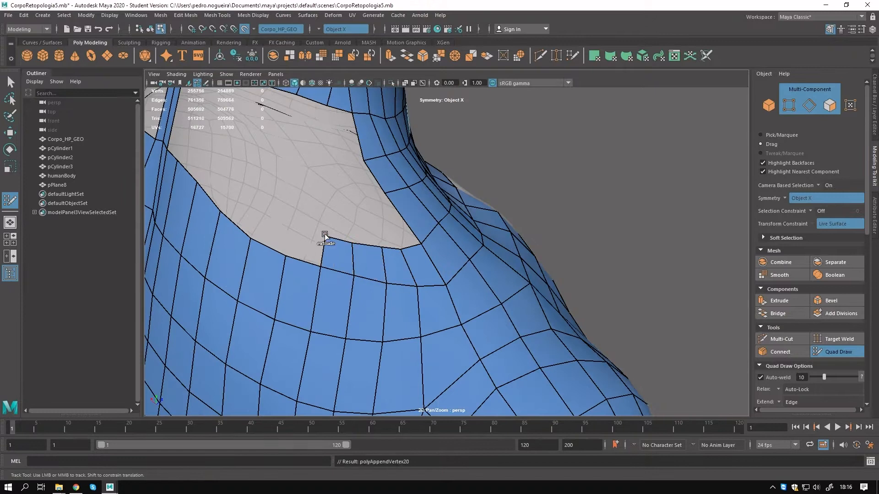
Insert an edge loop across the strip at the back of the neck and fill the gap beside it.
{"action": "mouse_move", "coordinate": [261, 201]}
{"action": "left_mouse_down", "text": "alt"}
{"action": "mouse_move", "coordinate": [498, 236]}
{"action": "mouse_move", "coordinate": [418, 199]}
{"action": "mouse_move", "coordinate": [347, 143]}
{"action": "left_mouse_up", "text": "alt"}
{"action": "key", "text": "Tab"}
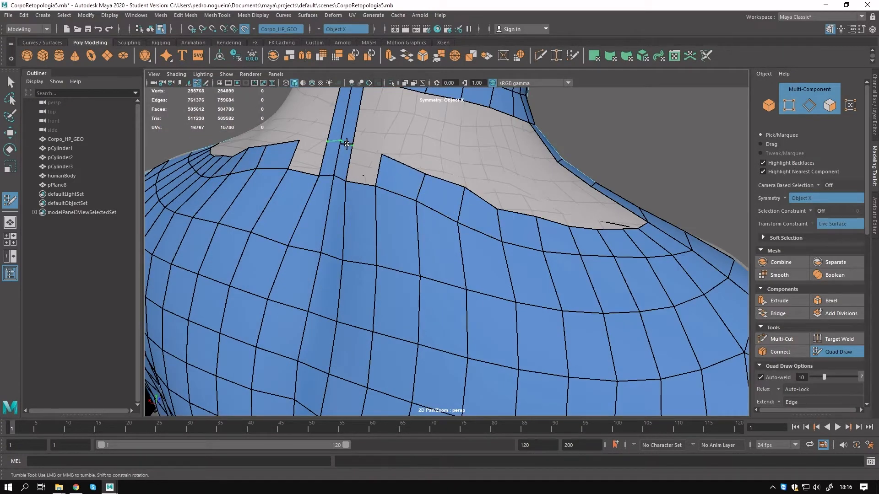
{"action": "left_click", "coordinate": [363, 176], "text": "shift"}
{"action": "left_click_drag", "start_coordinate": [367, 179], "coordinate": [633, 257], "text": "alt"}
{"action": "middle_click_drag", "start_coordinate": [275, 179], "coordinate": [357, 211], "text": "alt"}
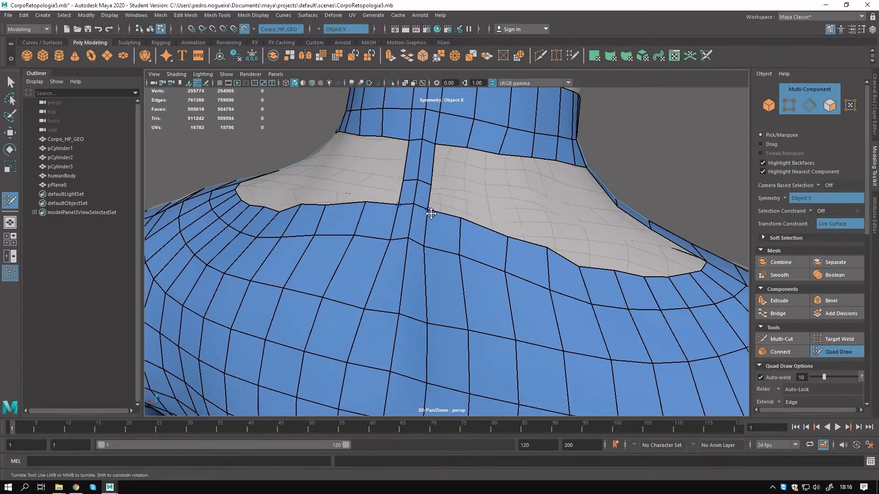
Extend another row of quads along the lower border of the neck opening and fill its front corner.
{"action": "left_click", "coordinate": [236, 56]}
{"action": "key", "text": "Tab"}
{"action": "mouse_move", "coordinate": [420, 208]}
{"action": "left_mouse_down"}
{"action": "mouse_move", "coordinate": [506, 216]}
{"action": "mouse_move", "coordinate": [585, 251]}
{"action": "mouse_move", "coordinate": [641, 257]}
{"action": "mouse_move", "coordinate": [464, 247]}
{"action": "left_mouse_up"}
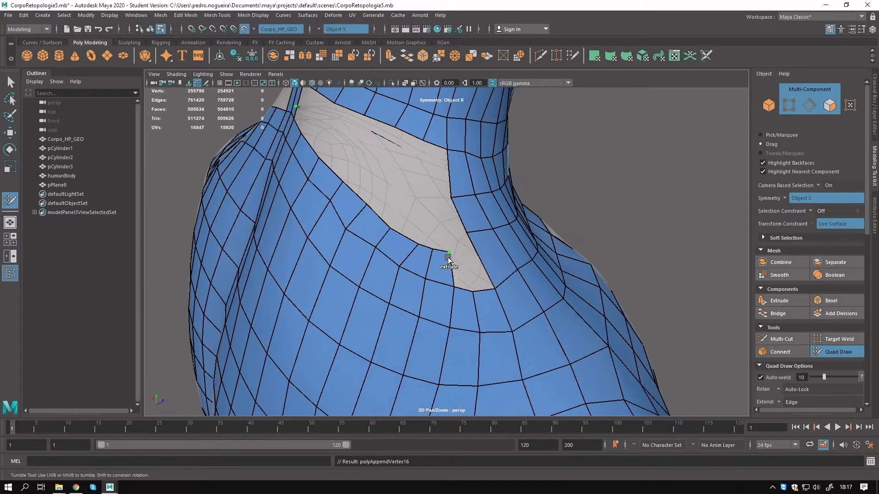
{"action": "left_click", "coordinate": [484, 279], "text": "shift"}
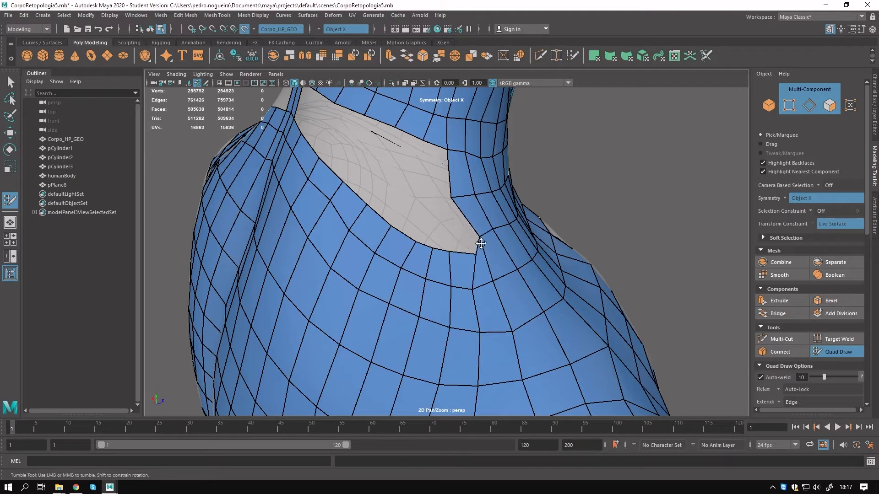
Delete an unwanted element at the front corner of the side-neck opening and rework the quads there.
{"action": "scroll", "coordinate": [470, 219], "scroll_direction": "down", "scroll_amount": 5}
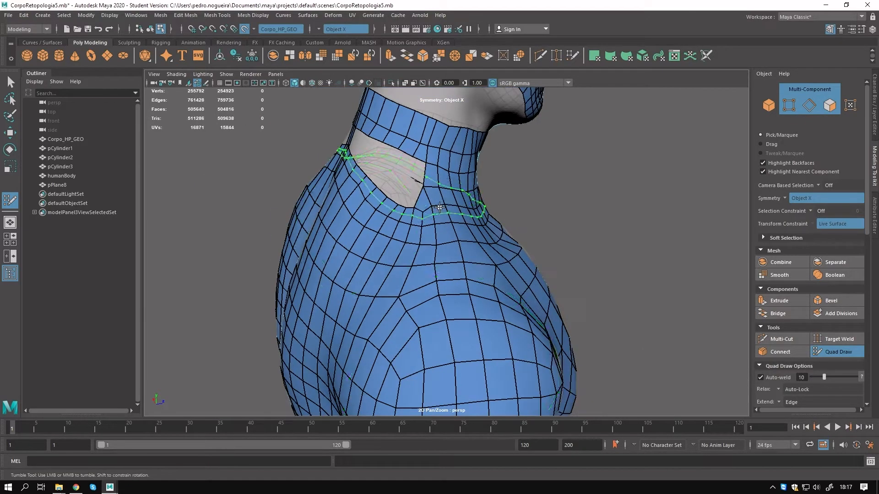
{"action": "middle_click_drag", "start_coordinate": [420, 184], "coordinate": [403, 241], "text": "alt"}
{"action": "mouse_move", "coordinate": [403, 240]}
{"action": "left_mouse_down", "text": "alt"}
{"action": "mouse_move", "coordinate": [433, 248]}
{"action": "mouse_move", "coordinate": [452, 219]}
{"action": "mouse_move", "coordinate": [437, 202]}
{"action": "mouse_move", "coordinate": [414, 201]}
{"action": "left_mouse_up", "text": "alt"}
{"action": "scroll", "coordinate": [430, 252], "scroll_direction": "up", "scroll_amount": 3}
{"action": "left_click", "coordinate": [427, 275], "text": "ctrl+shift"}
{"action": "scroll", "coordinate": [430, 275], "scroll_direction": "up", "scroll_amount": 2}
{"action": "left_click", "coordinate": [151, 29]}
{"action": "key", "text": "F8"}
{"action": "scroll", "coordinate": [432, 211], "scroll_direction": "up", "scroll_amount": 3}
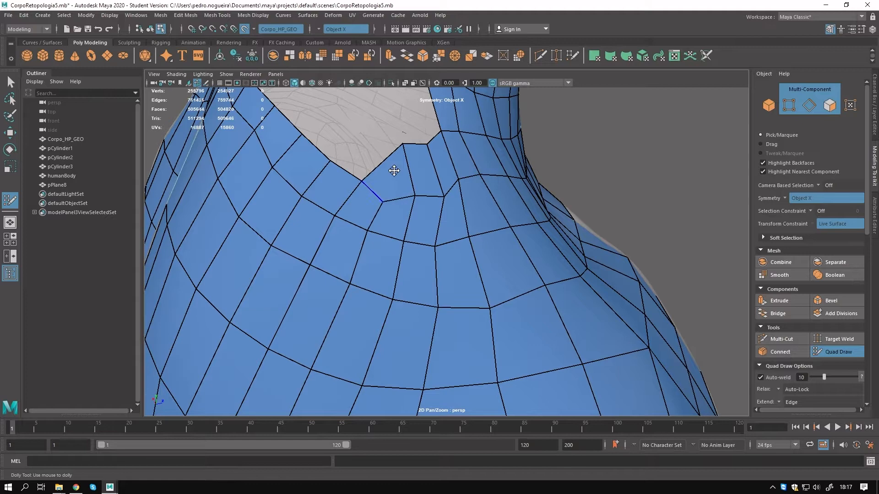
Extend quads from the shoulder border farther into the side-neck opening.
{"action": "scroll", "coordinate": [405, 170], "scroll_direction": "down", "scroll_amount": 6}
{"action": "scroll", "coordinate": [430, 259], "scroll_direction": "down", "scroll_amount": 3}
{"action": "left_click_drag", "start_coordinate": [389, 195], "coordinate": [394, 225], "text": "alt"}
{"action": "scroll", "coordinate": [390, 211], "scroll_direction": "up", "scroll_amount": 5}
{"action": "key", "text": "F8"}
{"action": "key", "text": "F8"}
{"action": "left_click_drag", "start_coordinate": [422, 215], "coordinate": [429, 234]}
{"action": "left_click_drag", "start_coordinate": [452, 218], "coordinate": [490, 249]}
Fill quads between the neck and shoulder borders to narrow the side-neck opening.
{"action": "left_click_drag", "start_coordinate": [429, 240], "coordinate": [363, 194], "text": "alt"}
{"action": "key", "text": "super"}
{"action": "left_click", "coordinate": [379, 181], "text": "shift"}
{"action": "left_click", "coordinate": [421, 199], "text": "shift"}
{"action": "left_click", "coordinate": [453, 206], "text": "shift"}
{"action": "left_click", "coordinate": [364, 192], "text": "shift"}
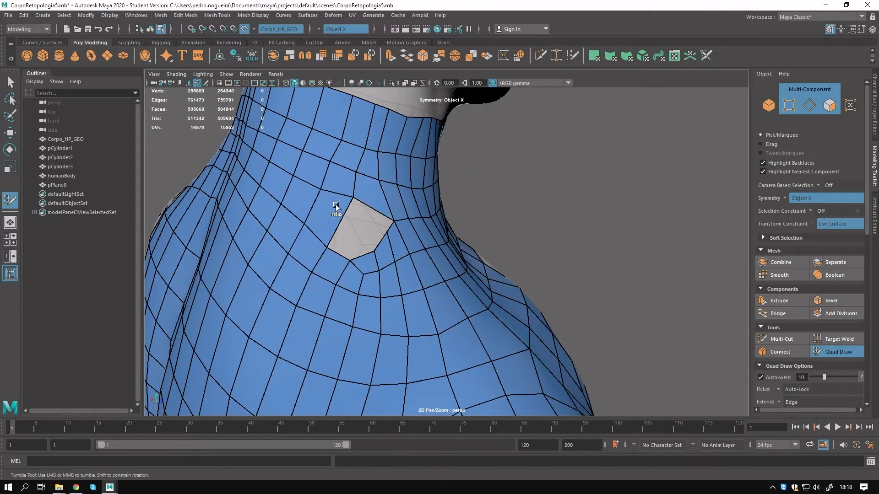
Add a quad in the small remaining side-neck opening and relax the mesh around it.
{"action": "left_click_drag", "start_coordinate": [337, 257], "coordinate": [371, 216]}
{"action": "left_click", "coordinate": [376, 248], "text": "shift"}
{"action": "mouse_move", "coordinate": [367, 249]}
{"action": "left_mouse_down", "text": "shift"}
{"action": "mouse_move", "coordinate": [351, 237]}
{"action": "mouse_move", "coordinate": [364, 234]}
{"action": "left_mouse_up", "text": "shift"}
{"action": "mouse_move", "coordinate": [365, 233]}
{"action": "right_mouse_down", "text": "alt"}
{"action": "mouse_move", "coordinate": [302, 243]}
{"action": "mouse_move", "coordinate": [352, 239]}
{"action": "right_mouse_up", "text": "alt"}
Delete the row of quads joining the neck ring to the shoulder on the side of the neck.
{"action": "left_click", "coordinate": [370, 238], "text": "ctrl+shift"}
{"action": "left_click", "coordinate": [350, 232], "text": "ctrl+shift"}
{"action": "left_click_drag", "start_coordinate": [351, 232], "coordinate": [353, 195], "text": "alt"}
{"action": "left_click", "coordinate": [349, 195], "text": "ctrl+shift"}
{"action": "left_click", "coordinate": [539, 284], "text": "ctrl+shift"}
{"action": "left_click_drag", "start_coordinate": [539, 284], "coordinate": [363, 230], "text": "alt"}
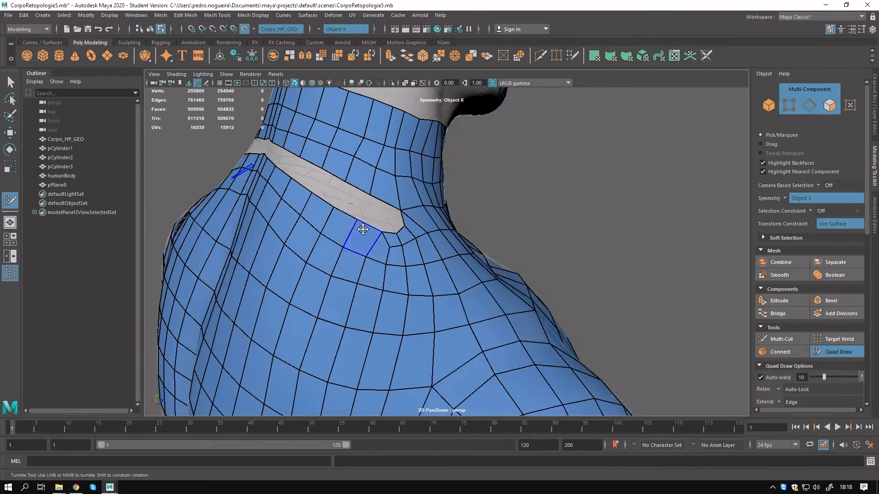
Relax the quads on the upper back below the neck opening to even out their spacing.
{"action": "left_click_drag", "start_coordinate": [306, 200], "coordinate": [430, 225], "text": "alt"}
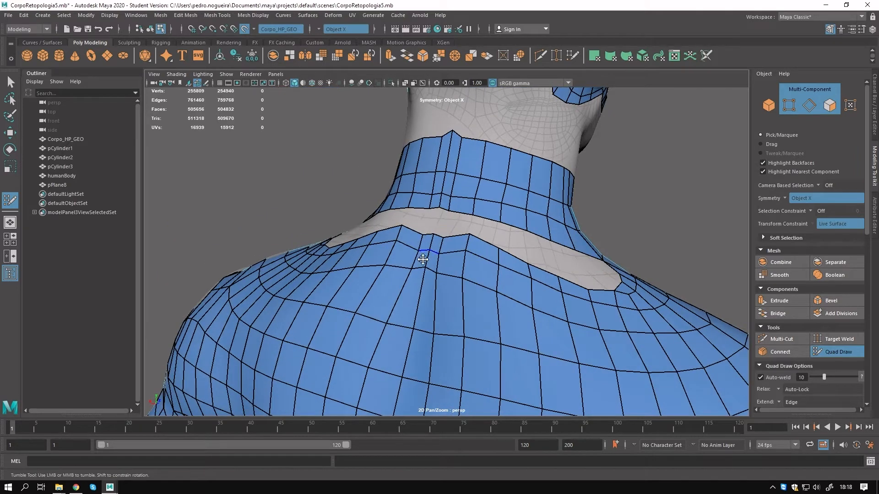
{"action": "mouse_move", "coordinate": [407, 299]}
{"action": "left_mouse_down", "text": "shift"}
{"action": "mouse_move", "coordinate": [546, 314]}
{"action": "mouse_move", "coordinate": [427, 265]}
{"action": "left_mouse_up", "text": "shift"}
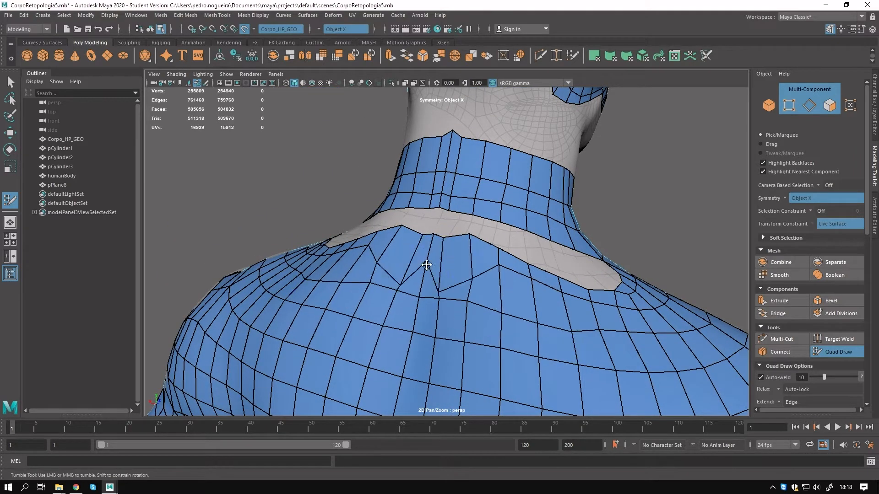
{"action": "left_click_drag", "start_coordinate": [493, 267], "coordinate": [581, 308], "text": "shift"}
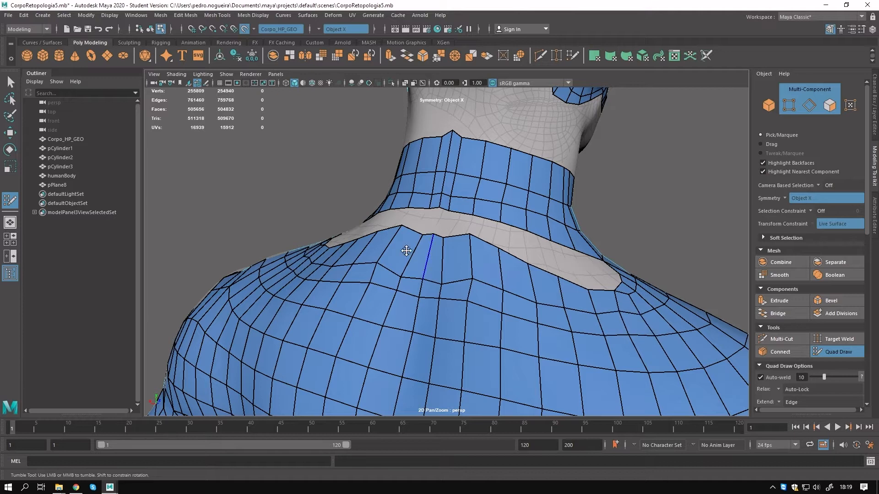
{"action": "left_click_drag", "start_coordinate": [557, 291], "coordinate": [441, 337], "text": "alt"}
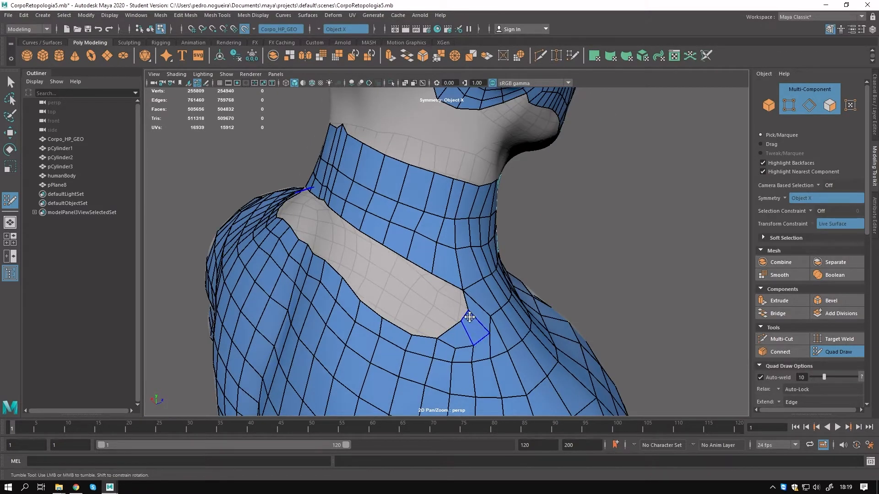
Extend a row of quads downward from the neck ring into the opening around the base of the neck.
{"action": "key", "text": "Tab"}
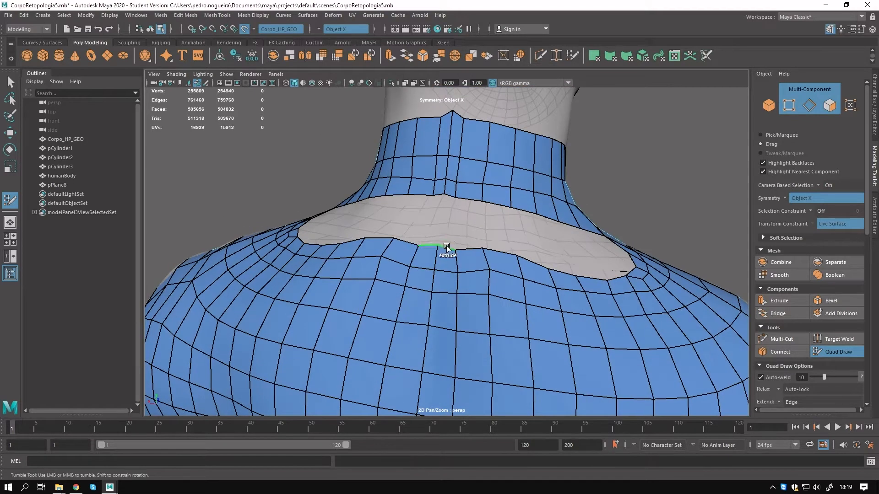
{"action": "key", "text": "F8"}
{"action": "left_click_drag", "start_coordinate": [447, 210], "coordinate": [418, 226], "text": "alt"}
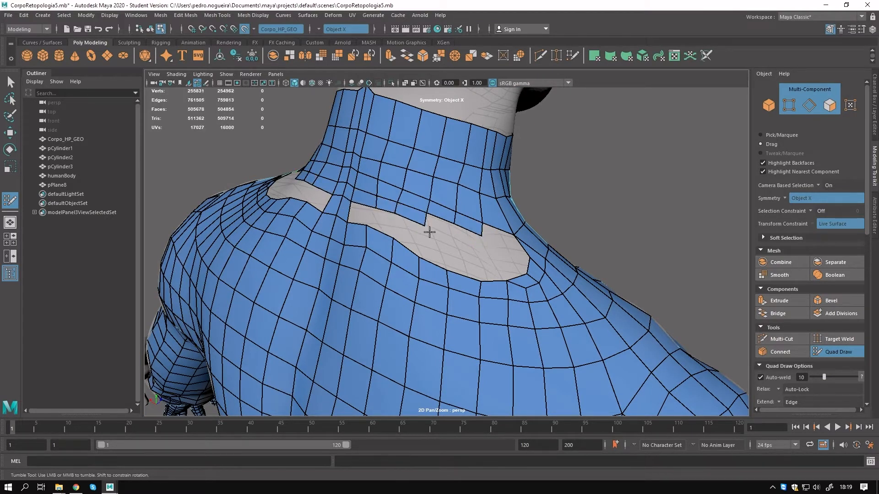
{"action": "key", "text": "F8"}
{"action": "left_click_drag", "start_coordinate": [480, 243], "coordinate": [399, 235], "text": "alt"}
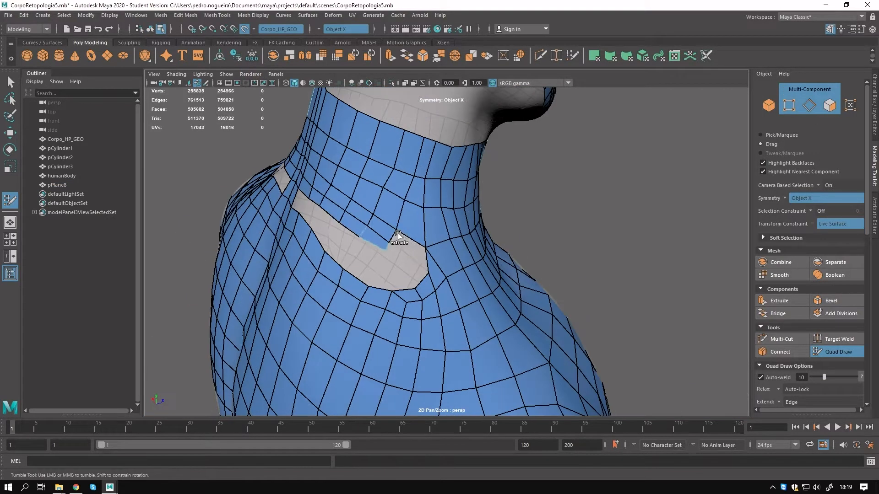
Fill the remaining band between the neck and upper back with quads from the spine to the shoulder side.
{"action": "left_click_drag", "start_coordinate": [417, 287], "coordinate": [376, 211], "text": "alt"}
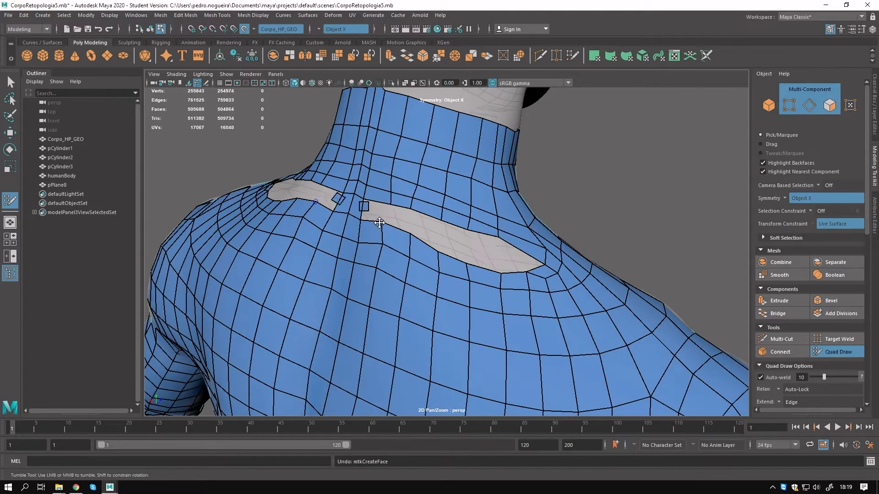
{"action": "key", "text": "F8"}
{"action": "key", "text": "F8"}
{"action": "left_click", "coordinate": [400, 218], "text": "shift"}
{"action": "left_click", "coordinate": [425, 229], "text": "shift"}
{"action": "left_click", "coordinate": [454, 241], "text": "shift"}
{"action": "left_click", "coordinate": [491, 249], "text": "shift"}
{"action": "left_click", "coordinate": [509, 258], "text": "shift"}
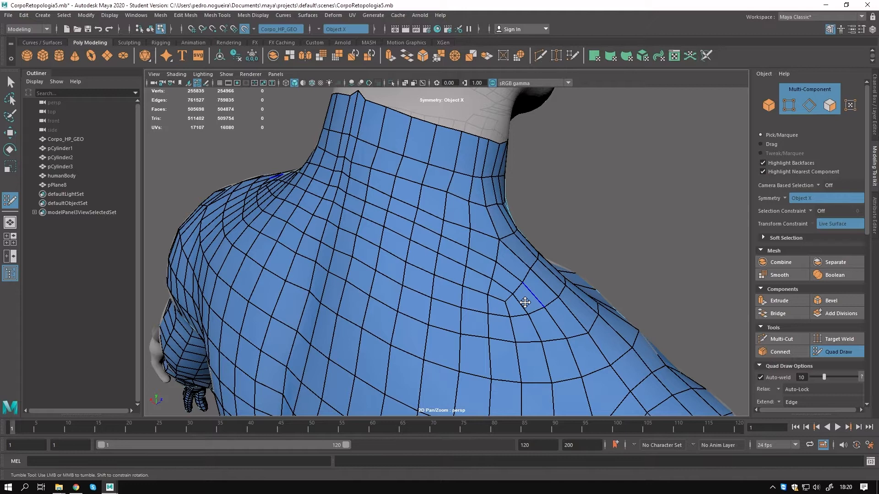
Relax the newly filled quads at the base of the neck.
{"action": "left_click_drag", "start_coordinate": [526, 300], "coordinate": [425, 206], "text": "alt"}
{"action": "mouse_move", "coordinate": [408, 259]}
{"action": "left_mouse_down", "text": "shift"}
{"action": "mouse_move", "coordinate": [394, 259]}
{"action": "mouse_move", "coordinate": [400, 265]}
{"action": "left_mouse_up", "text": "shift"}
{"action": "mouse_move", "coordinate": [479, 251]}
{"action": "left_mouse_down", "text": "alt"}
{"action": "mouse_move", "coordinate": [406, 249]}
{"action": "mouse_move", "coordinate": [355, 284]}
{"action": "mouse_move", "coordinate": [445, 325]}
{"action": "left_mouse_up", "text": "alt"}
{"action": "middle_click_drag", "start_coordinate": [439, 304], "coordinate": [441, 215], "text": "alt"}
{"action": "right_click_drag", "start_coordinate": [451, 224], "coordinate": [426, 224], "text": "alt"}
{"action": "left_click_drag", "start_coordinate": [407, 215], "coordinate": [471, 197], "text": "alt"}
{"action": "mouse_move", "coordinate": [418, 138]}
{"action": "left_mouse_down", "text": "alt"}
{"action": "mouse_move", "coordinate": [429, 182]}
{"action": "mouse_move", "coordinate": [430, 148]}
{"action": "left_mouse_up", "text": "alt"}
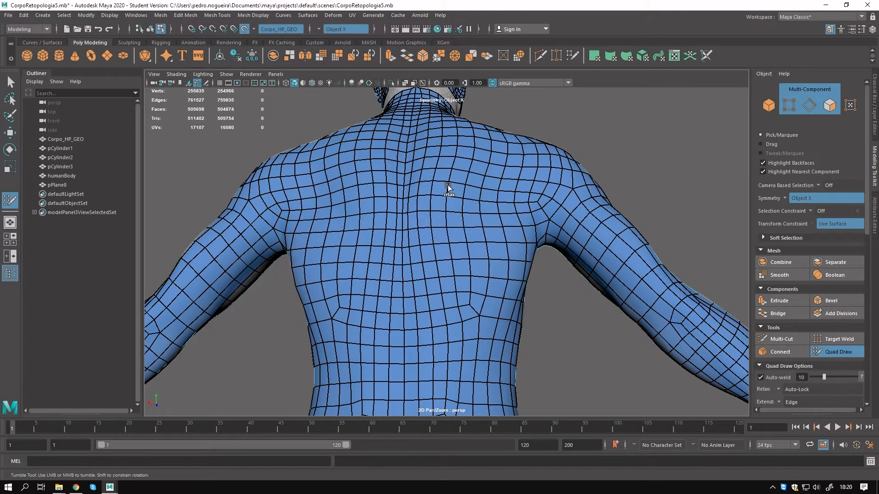
Examine the topology of the torso, back, neck and arms from several angles.
{"action": "right_click_drag", "start_coordinate": [451, 191], "coordinate": [455, 311], "text": "alt"}
{"action": "left_click_drag", "start_coordinate": [454, 311], "coordinate": [424, 239], "text": "alt"}
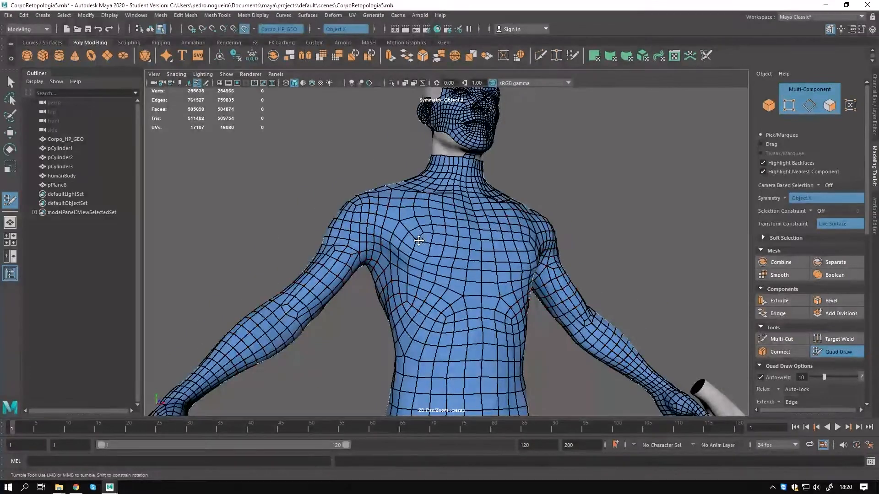
{"action": "left_click_drag", "start_coordinate": [392, 201], "coordinate": [427, 298], "text": "alt"}
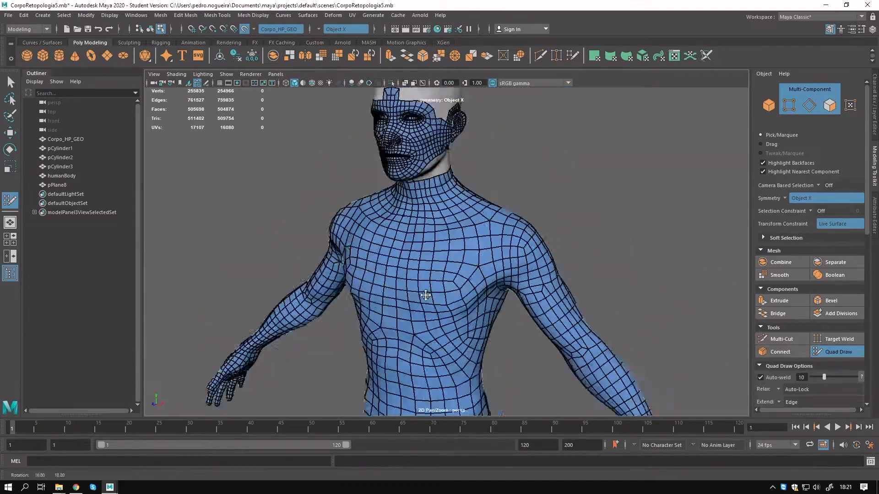
{"action": "right_click_drag", "start_coordinate": [426, 298], "coordinate": [511, 347], "text": "alt"}
{"action": "left_click_drag", "start_coordinate": [511, 347], "coordinate": [534, 337], "text": "alt"}
{"action": "right_click_drag", "start_coordinate": [533, 337], "coordinate": [462, 320], "text": "alt"}
{"action": "left_click_drag", "start_coordinate": [462, 320], "coordinate": [446, 248], "text": "alt"}
{"action": "middle_click_drag", "start_coordinate": [446, 247], "coordinate": [467, 192], "text": "alt"}
{"action": "left_click_drag", "start_coordinate": [467, 192], "coordinate": [398, 261], "text": "alt"}
{"action": "right_click_drag", "start_coordinate": [399, 261], "coordinate": [480, 295], "text": "alt"}
{"action": "middle_click_drag", "start_coordinate": [480, 294], "coordinate": [463, 215], "text": "alt"}
{"action": "left_click_drag", "start_coordinate": [463, 214], "coordinate": [408, 247], "text": "alt"}
{"action": "right_click_drag", "start_coordinate": [407, 247], "coordinate": [308, 197], "text": "alt"}
{"action": "left_click_drag", "start_coordinate": [308, 196], "coordinate": [369, 208], "text": "alt"}
{"action": "left_click_drag", "start_coordinate": [526, 275], "coordinate": [296, 219], "text": "alt"}
{"action": "left_click_drag", "start_coordinate": [446, 266], "coordinate": [440, 300], "text": "alt"}
{"action": "middle_click_drag", "start_coordinate": [330, 275], "coordinate": [364, 330], "text": "alt"}
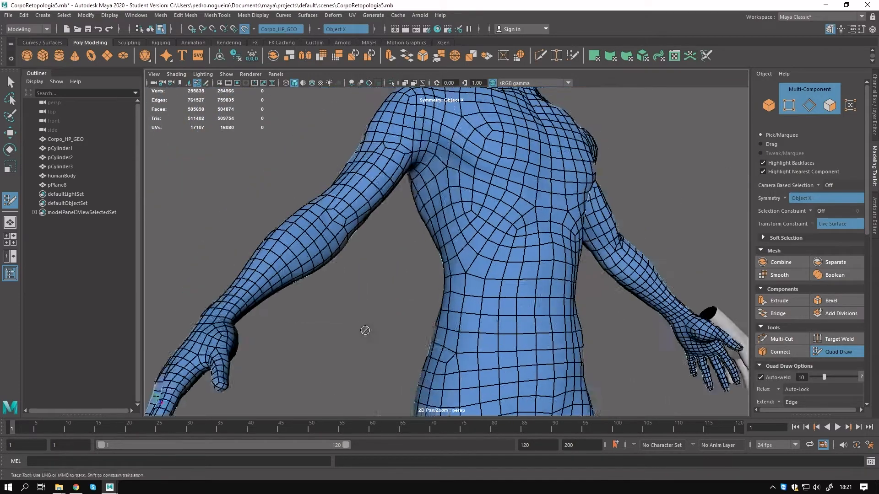
Relax the quads on the torso and inspect the surrounding body topology.
{"action": "left_click_drag", "start_coordinate": [365, 330], "coordinate": [366, 316], "text": "alt"}
{"action": "mouse_move", "coordinate": [461, 255]}
{"action": "left_mouse_down", "text": "shift"}
{"action": "mouse_move", "coordinate": [488, 226]}
{"action": "mouse_move", "coordinate": [487, 215]}
{"action": "left_mouse_up", "text": "shift"}
{"action": "left_click_drag", "start_coordinate": [406, 259], "coordinate": [528, 309], "text": "alt"}
{"action": "middle_click_drag", "start_coordinate": [527, 310], "coordinate": [526, 220], "text": "alt"}
{"action": "right_click_drag", "start_coordinate": [526, 220], "coordinate": [557, 259], "text": "alt"}
{"action": "middle_click_drag", "start_coordinate": [557, 260], "coordinate": [571, 305], "text": "alt"}
{"action": "left_click_drag", "start_coordinate": [572, 305], "coordinate": [549, 289], "text": "alt"}
{"action": "right_click_drag", "start_coordinate": [550, 289], "coordinate": [494, 275], "text": "alt"}
{"action": "mouse_move", "coordinate": [494, 275]}
{"action": "middle_mouse_down", "text": "alt"}
{"action": "mouse_move", "coordinate": [497, 334]}
{"action": "mouse_move", "coordinate": [481, 271]}
{"action": "mouse_move", "coordinate": [488, 389]}
{"action": "middle_mouse_up", "text": "alt"}
{"action": "left_click_drag", "start_coordinate": [488, 389], "coordinate": [540, 366], "text": "alt"}
Leave Quad Draw and return to regular selection.
{"action": "key", "text": "q"}
{"action": "right_click_drag", "start_coordinate": [418, 255], "coordinate": [446, 229]}
{"action": "right_click_drag", "start_coordinate": [447, 229], "coordinate": [494, 192], "text": "alt"}
{"action": "mouse_move", "coordinate": [494, 192]}
{"action": "left_mouse_down", "text": "alt"}
{"action": "mouse_move", "coordinate": [514, 168]}
{"action": "mouse_move", "coordinate": [490, 196]}
{"action": "mouse_move", "coordinate": [577, 200]}
{"action": "mouse_move", "coordinate": [507, 176]}
{"action": "left_mouse_up", "text": "alt"}
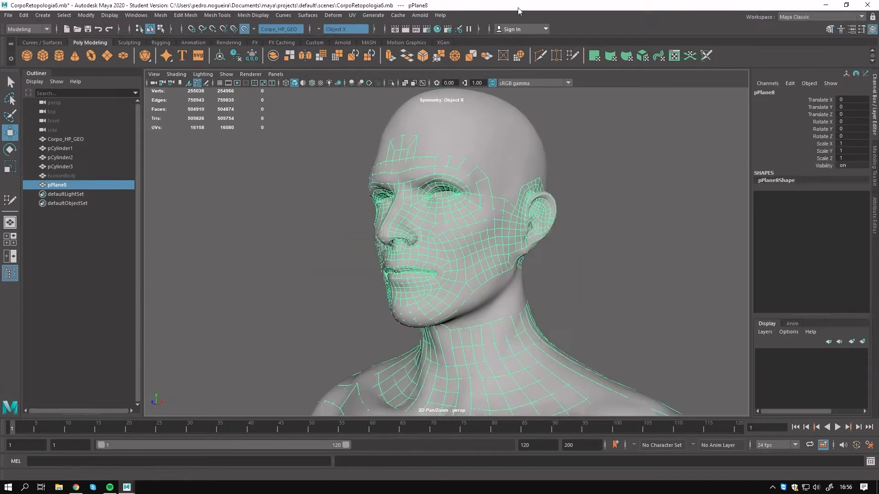
Reactivate Quad Draw on the retopology mesh and begin extending quads beneath the chin toward the neck.
{"action": "left_click_drag", "start_coordinate": [482, 315], "coordinate": [476, 291], "text": "alt"}
{"action": "left_click", "coordinate": [573, 56]}
{"action": "right_click_drag", "start_coordinate": [336, 249], "coordinate": [366, 241], "text": "alt"}
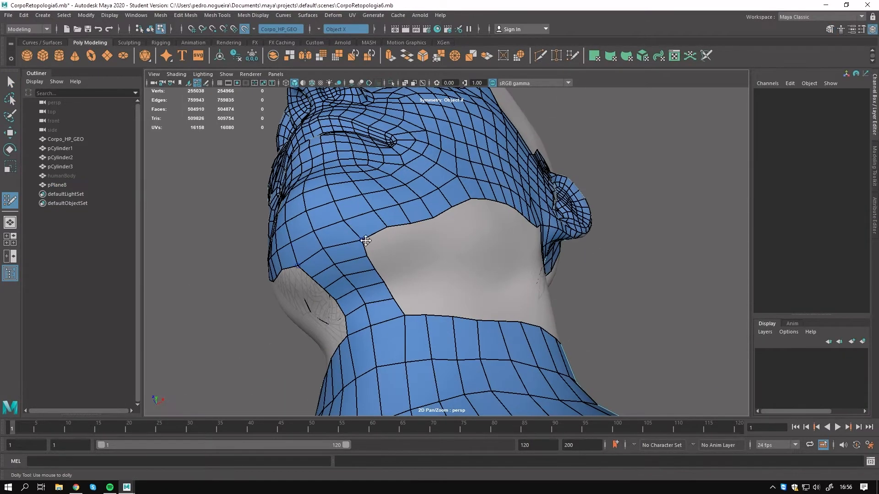
{"action": "mouse_move", "coordinate": [406, 236]}
{"action": "left_mouse_down"}
{"action": "mouse_move", "coordinate": [443, 229]}
{"action": "mouse_move", "coordinate": [430, 208]}
{"action": "left_mouse_up"}
{"action": "mouse_move", "coordinate": [369, 237]}
{"action": "left_mouse_down"}
{"action": "mouse_move", "coordinate": [399, 227]}
{"action": "mouse_move", "coordinate": [376, 253]}
{"action": "left_mouse_up"}
{"action": "right_click_drag", "start_coordinate": [376, 252], "coordinate": [400, 254], "text": "alt"}
{"action": "left_click_drag", "start_coordinate": [400, 255], "coordinate": [389, 256], "text": "alt"}
Extend a row of quads along the underside of the jaw toward the ear and relax it.
{"action": "left_click_drag", "start_coordinate": [385, 289], "coordinate": [406, 271]}
{"action": "left_click_drag", "start_coordinate": [408, 271], "coordinate": [460, 232]}
{"action": "left_click_drag", "start_coordinate": [461, 234], "coordinate": [498, 220]}
{"action": "mouse_move", "coordinate": [496, 223]}
{"action": "left_mouse_down"}
{"action": "mouse_move", "coordinate": [516, 223]}
{"action": "mouse_move", "coordinate": [536, 202]}
{"action": "left_mouse_up"}
{"action": "left_click", "coordinate": [543, 195], "text": "shift"}
{"action": "left_click_drag", "start_coordinate": [512, 231], "coordinate": [517, 223], "text": "shift"}
{"action": "mouse_move", "coordinate": [416, 284]}
{"action": "left_mouse_down", "text": "shift"}
{"action": "mouse_move", "coordinate": [406, 257]}
{"action": "mouse_move", "coordinate": [487, 218]}
{"action": "mouse_move", "coordinate": [494, 170]}
{"action": "left_mouse_up", "text": "shift"}
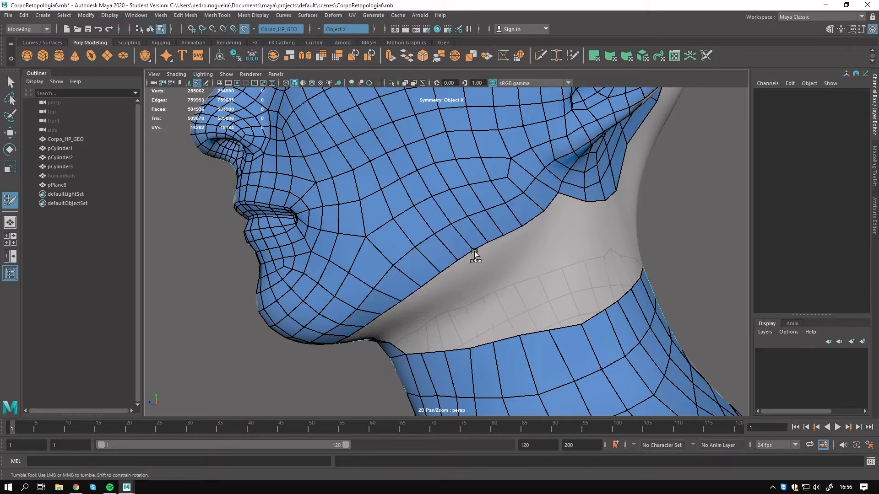
Build quads under the jaw to meet the front of the neck's upper edge, relaxing and aligning them.
{"action": "mouse_move", "coordinate": [472, 254]}
{"action": "left_mouse_down", "text": "alt"}
{"action": "mouse_move", "coordinate": [520, 259]}
{"action": "mouse_move", "coordinate": [502, 280]}
{"action": "mouse_move", "coordinate": [412, 219]}
{"action": "mouse_move", "coordinate": [462, 208]}
{"action": "left_mouse_up", "text": "alt"}
{"action": "left_click_drag", "start_coordinate": [463, 208], "coordinate": [428, 237], "text": "alt"}
{"action": "mouse_move", "coordinate": [379, 253]}
{"action": "left_mouse_down"}
{"action": "mouse_move", "coordinate": [427, 256]}
{"action": "mouse_move", "coordinate": [438, 274]}
{"action": "left_mouse_up"}
{"action": "left_click_drag", "start_coordinate": [404, 283], "coordinate": [444, 294]}
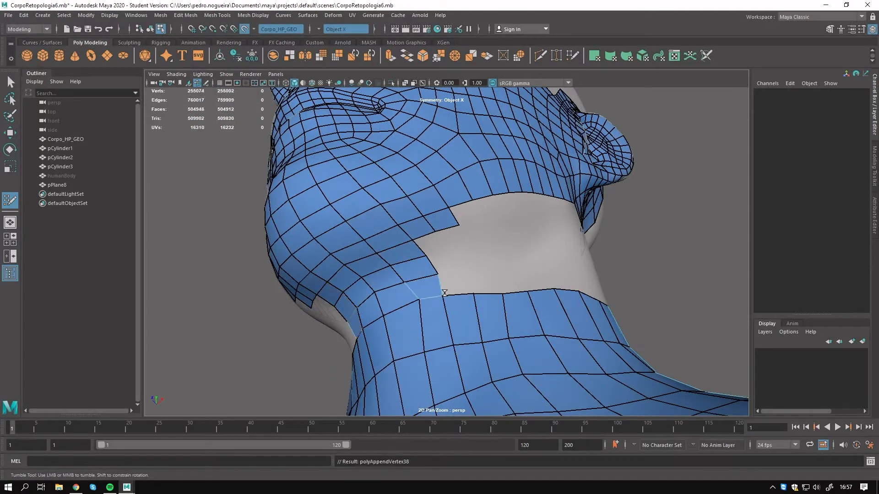
{"action": "mouse_move", "coordinate": [461, 251]}
{"action": "left_mouse_down", "text": "shift"}
{"action": "mouse_move", "coordinate": [443, 262]}
{"action": "mouse_move", "coordinate": [470, 299]}
{"action": "left_mouse_up", "text": "shift"}
{"action": "left_click_drag", "start_coordinate": [444, 243], "coordinate": [468, 236]}
{"action": "mouse_move", "coordinate": [468, 237]}
{"action": "left_mouse_down", "text": "alt"}
{"action": "mouse_move", "coordinate": [426, 280]}
{"action": "mouse_move", "coordinate": [467, 235]}
{"action": "mouse_move", "coordinate": [444, 225]}
{"action": "left_mouse_up", "text": "alt"}
{"action": "mouse_move", "coordinate": [442, 252]}
{"action": "left_mouse_down"}
{"action": "mouse_move", "coordinate": [466, 252]}
{"action": "mouse_move", "coordinate": [479, 270]}
{"action": "left_mouse_up"}
{"action": "mouse_move", "coordinate": [455, 296]}
{"action": "left_mouse_down"}
{"action": "mouse_move", "coordinate": [483, 296]}
{"action": "mouse_move", "coordinate": [407, 272]}
{"action": "mouse_move", "coordinate": [435, 287]}
{"action": "left_mouse_up"}
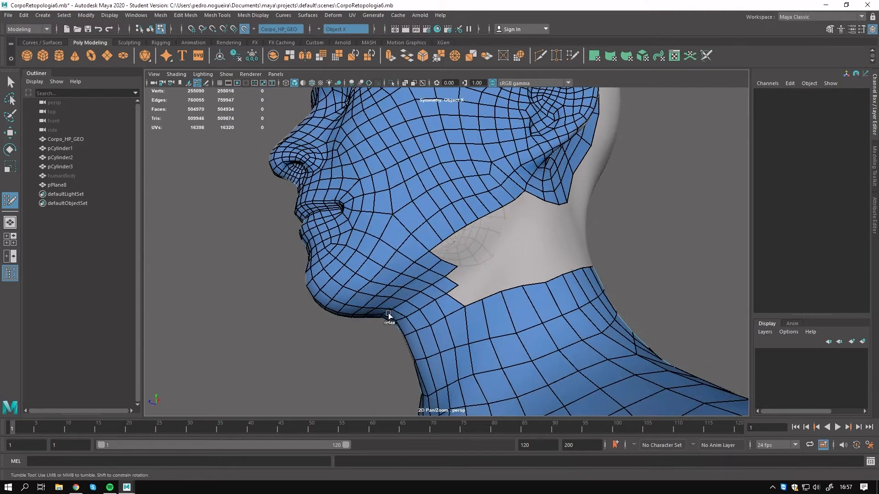
Bridge the neck to the jaw corner below the ear with a quad strip and adjust the adjoining jaw edge.
{"action": "left_click_drag", "start_coordinate": [389, 313], "coordinate": [432, 246], "text": "alt"}
{"action": "left_click_drag", "start_coordinate": [625, 227], "coordinate": [582, 282], "text": "alt"}
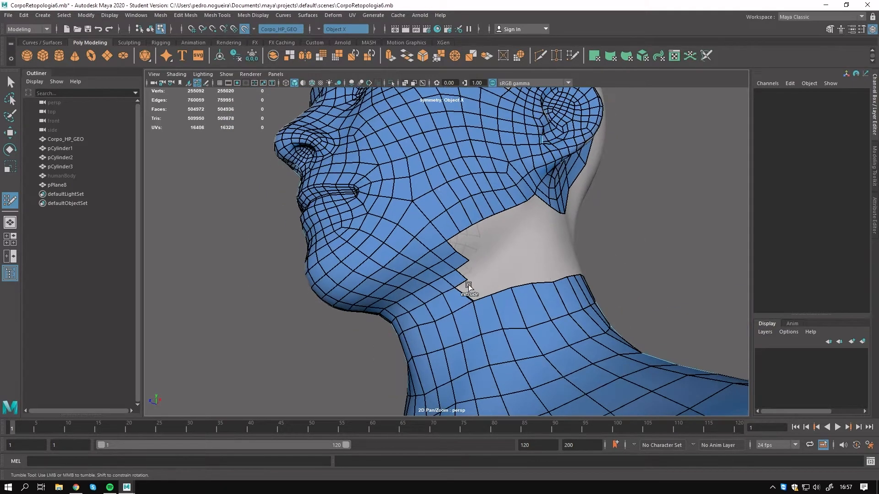
{"action": "left_click_drag", "start_coordinate": [500, 285], "coordinate": [495, 314], "text": "alt"}
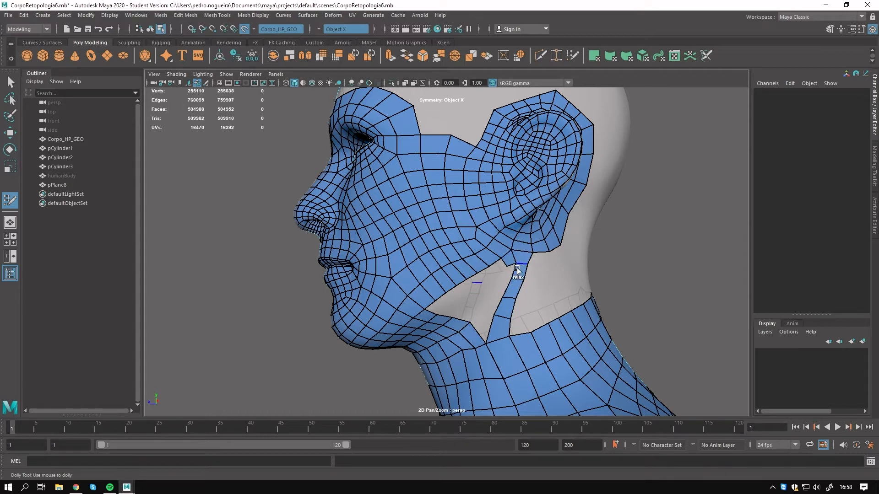
{"action": "left_click", "coordinate": [482, 323], "text": "shift"}
{"action": "left_click_drag", "start_coordinate": [530, 350], "coordinate": [514, 279], "text": "alt"}
{"action": "right_click_drag", "start_coordinate": [514, 279], "coordinate": [533, 286], "text": "alt"}
{"action": "middle_click_drag", "start_coordinate": [414, 286], "coordinate": [425, 300], "text": "alt"}
{"action": "left_click_drag", "start_coordinate": [425, 300], "coordinate": [460, 283]}
{"action": "mouse_move", "coordinate": [459, 270]}
{"action": "left_mouse_down"}
{"action": "mouse_move", "coordinate": [474, 273]}
{"action": "mouse_move", "coordinate": [512, 243]}
{"action": "left_mouse_up"}
{"action": "key", "text": "F8"}
{"action": "key", "text": "F8"}
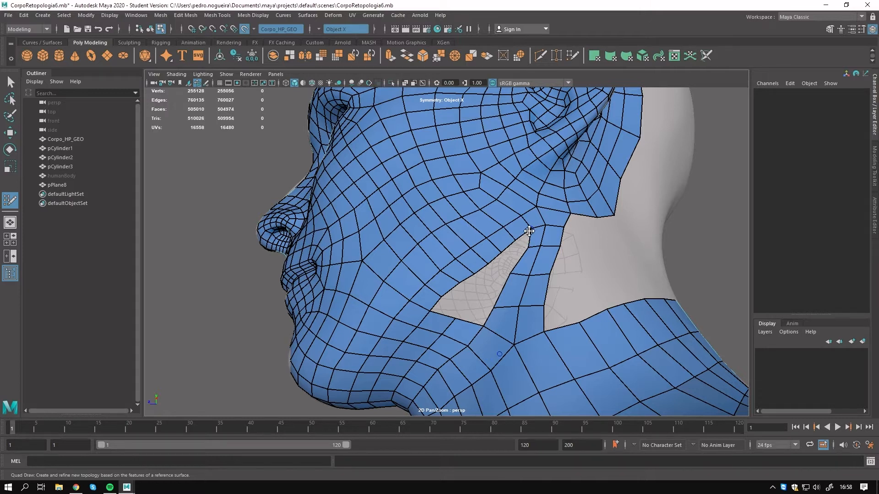
Add an edge loop to the bridging strip, fill the remaining gap under the jaw, and relax the patch.
{"action": "left_click", "coordinate": [522, 293], "text": "ctrl"}
{"action": "mouse_move", "coordinate": [434, 313]}
{"action": "left_mouse_down"}
{"action": "mouse_move", "coordinate": [463, 304]}
{"action": "mouse_move", "coordinate": [475, 287]}
{"action": "left_mouse_up"}
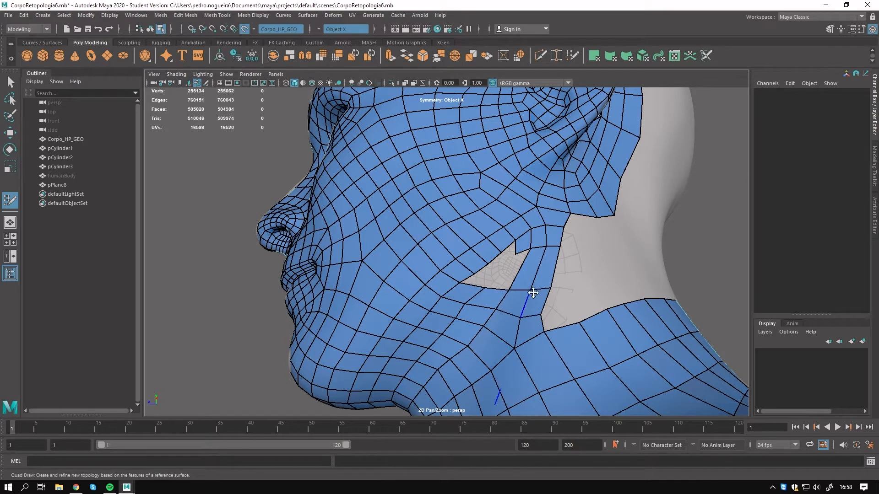
{"action": "left_click", "coordinate": [476, 280], "text": "shift"}
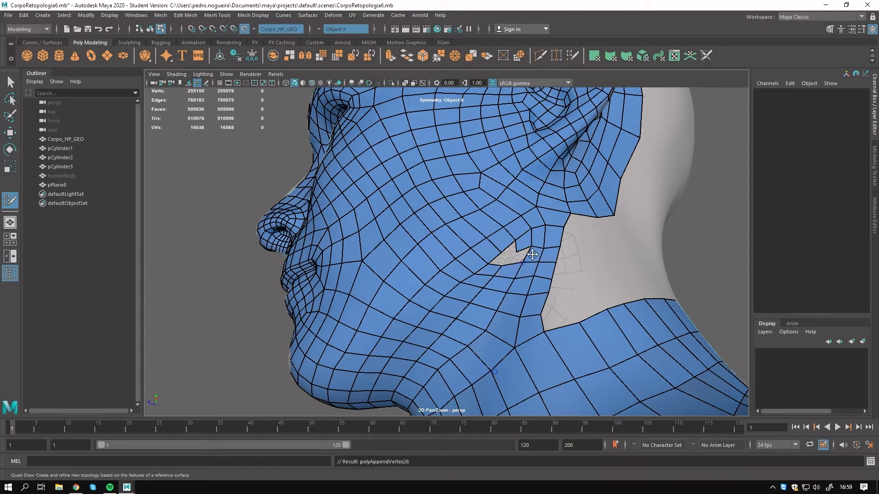
{"action": "scroll", "coordinate": [521, 255], "scroll_direction": "up", "scroll_amount": 4}
{"action": "middle_click_drag", "start_coordinate": [521, 256], "coordinate": [471, 274], "text": "alt"}
{"action": "left_click", "coordinate": [501, 280], "text": "shift"}
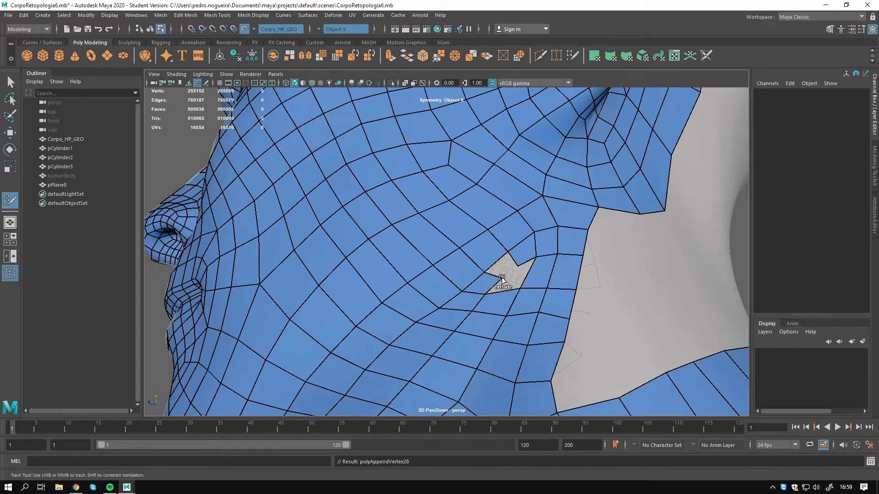
{"action": "left_click", "coordinate": [504, 266], "text": "shift"}
{"action": "left_click", "coordinate": [520, 272], "text": "shift"}
{"action": "mouse_move", "coordinate": [510, 257]}
{"action": "left_mouse_down", "text": "shift"}
{"action": "mouse_move", "coordinate": [467, 316]}
{"action": "mouse_move", "coordinate": [455, 314]}
{"action": "mouse_move", "coordinate": [471, 270]}
{"action": "mouse_move", "coordinate": [430, 314]}
{"action": "left_mouse_up", "text": "shift"}
Extend and reshape the back edge of the jaw-to-neck strip below the ear.
{"action": "scroll", "coordinate": [467, 316], "scroll_direction": "down", "scroll_amount": 5}
{"action": "left_click_drag", "start_coordinate": [463, 270], "coordinate": [432, 278], "text": "alt"}
{"action": "right_click_drag", "start_coordinate": [433, 277], "coordinate": [465, 280], "text": "alt"}
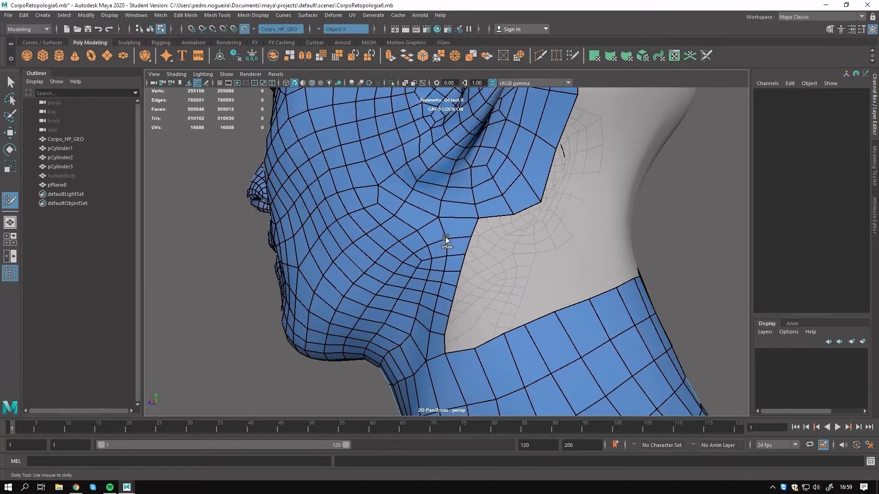
{"action": "scroll", "coordinate": [403, 350], "scroll_direction": "down", "scroll_amount": 5}
{"action": "left_click_drag", "start_coordinate": [402, 349], "coordinate": [383, 370], "text": "alt"}
{"action": "scroll", "coordinate": [516, 269], "scroll_direction": "up", "scroll_amount": 6}
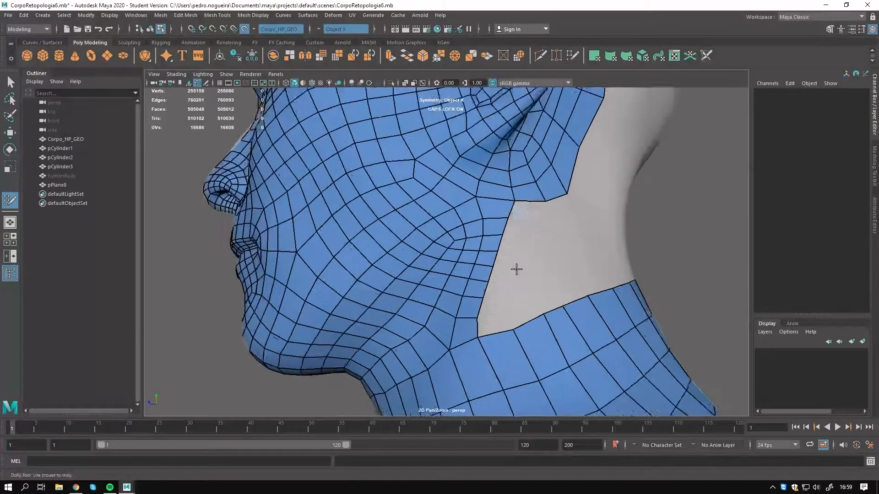
{"action": "left_click_drag", "start_coordinate": [469, 266], "coordinate": [497, 265]}
{"action": "left_click_drag", "start_coordinate": [499, 225], "coordinate": [511, 234]}
{"action": "mouse_move", "coordinate": [481, 282]}
{"action": "left_mouse_down"}
{"action": "mouse_move", "coordinate": [497, 277]}
{"action": "mouse_move", "coordinate": [450, 292]}
{"action": "left_mouse_up"}
Fill quads between the strip below the ear and the neck's upper edge, undoing the misplaced vertex move.
{"action": "scroll", "coordinate": [458, 279], "scroll_direction": "down", "scroll_amount": 2}
{"action": "scroll", "coordinate": [448, 275], "scroll_direction": "up", "scroll_amount": 3}
{"action": "left_click_drag", "start_coordinate": [447, 251], "coordinate": [490, 233]}
{"action": "left_click", "coordinate": [480, 219], "text": "shift"}
{"action": "left_click_drag", "start_coordinate": [452, 329], "coordinate": [458, 338]}
{"action": "key", "text": "F8"}
{"action": "key", "text": "F8"}
{"action": "mouse_move", "coordinate": [420, 359]}
{"action": "left_mouse_down"}
{"action": "mouse_move", "coordinate": [477, 337]}
{"action": "mouse_move", "coordinate": [450, 316]}
{"action": "left_mouse_up"}
{"action": "key", "text": "ctrl+z"}
{"action": "left_click", "coordinate": [485, 322], "text": "shift"}
{"action": "right_click_drag", "start_coordinate": [477, 353], "coordinate": [462, 291], "text": "alt"}
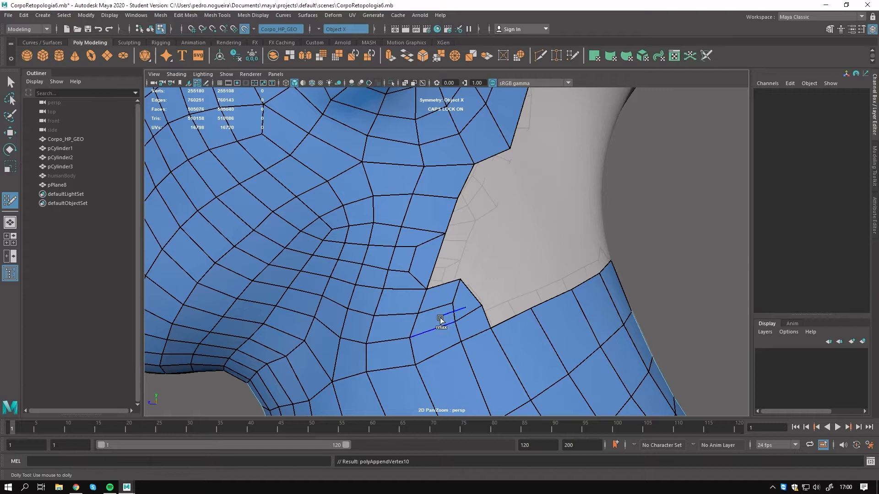
Try to extend the neck patch backward behind the jaw with extra quads and relax them.
{"action": "left_click_drag", "start_coordinate": [434, 278], "coordinate": [470, 239]}
{"action": "mouse_move", "coordinate": [461, 277]}
{"action": "left_mouse_down"}
{"action": "mouse_move", "coordinate": [501, 257]}
{"action": "mouse_move", "coordinate": [464, 251]}
{"action": "mouse_move", "coordinate": [531, 226]}
{"action": "mouse_move", "coordinate": [505, 276]}
{"action": "left_mouse_up"}
{"action": "left_click", "coordinate": [504, 306], "text": "shift"}
{"action": "mouse_move", "coordinate": [419, 301]}
{"action": "left_mouse_down", "text": "shift"}
{"action": "mouse_move", "coordinate": [452, 383]}
{"action": "mouse_move", "coordinate": [481, 361]}
{"action": "left_mouse_up", "text": "shift"}
{"action": "right_click_drag", "start_coordinate": [480, 362], "coordinate": [339, 297], "text": "alt"}
{"action": "left_click_drag", "start_coordinate": [340, 297], "coordinate": [366, 312], "text": "alt"}
{"action": "right_click_drag", "start_coordinate": [366, 311], "coordinate": [473, 345], "text": "alt"}
Delete the misplaced quads along the open edge between the jaw strip and the neck.
{"action": "left_click", "coordinate": [402, 288], "text": "ctrl+shift"}
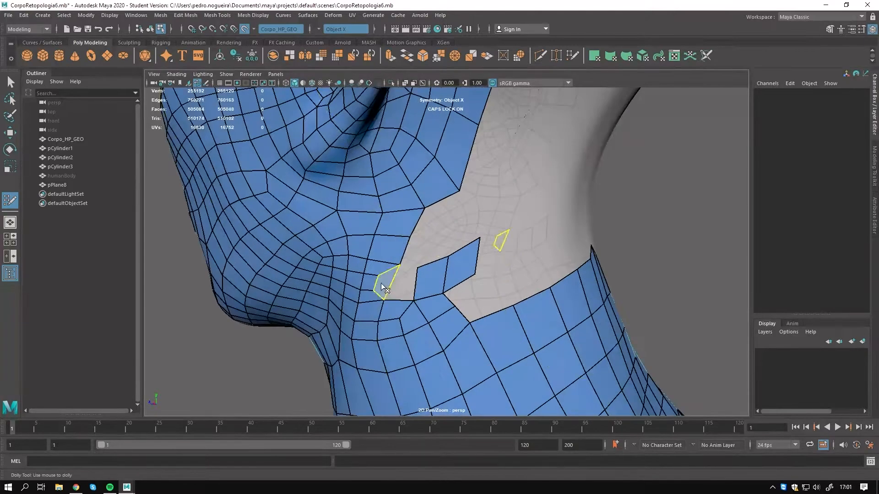
{"action": "left_click", "coordinate": [384, 288], "text": "ctrl+shift"}
{"action": "left_click", "coordinate": [430, 277], "text": "ctrl+shift"}
{"action": "left_click", "coordinate": [461, 261], "text": "ctrl+shift"}
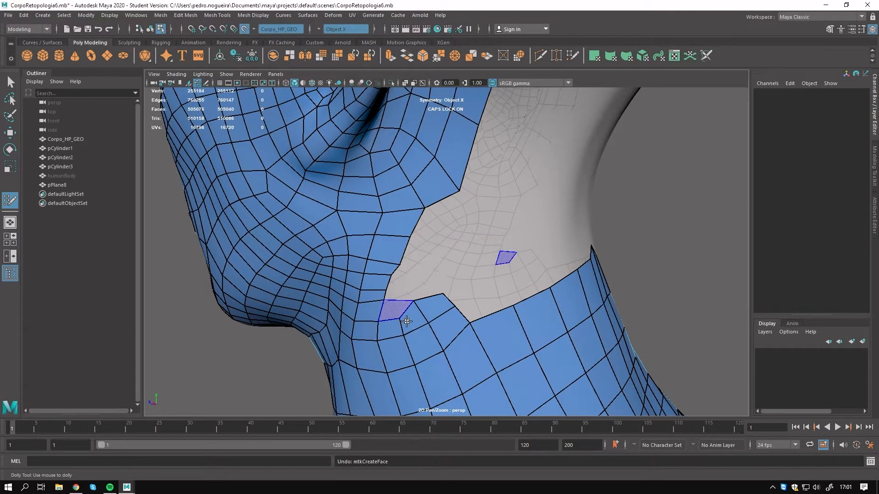
Rebuild the open edge below the ear by repositioning its vertices and relaxing the quads.
{"action": "key", "text": "F8"}
{"action": "key", "text": "F8"}
{"action": "left_click_drag", "start_coordinate": [387, 301], "coordinate": [445, 287]}
{"action": "left_click_drag", "start_coordinate": [389, 282], "coordinate": [433, 251]}
{"action": "mouse_move", "coordinate": [389, 261]}
{"action": "left_mouse_down", "text": "shift"}
{"action": "mouse_move", "coordinate": [353, 343]}
{"action": "mouse_move", "coordinate": [439, 313]}
{"action": "mouse_move", "coordinate": [449, 290]}
{"action": "mouse_move", "coordinate": [403, 291]}
{"action": "mouse_move", "coordinate": [419, 311]}
{"action": "mouse_move", "coordinate": [398, 294]}
{"action": "mouse_move", "coordinate": [414, 241]}
{"action": "left_mouse_up", "text": "shift"}
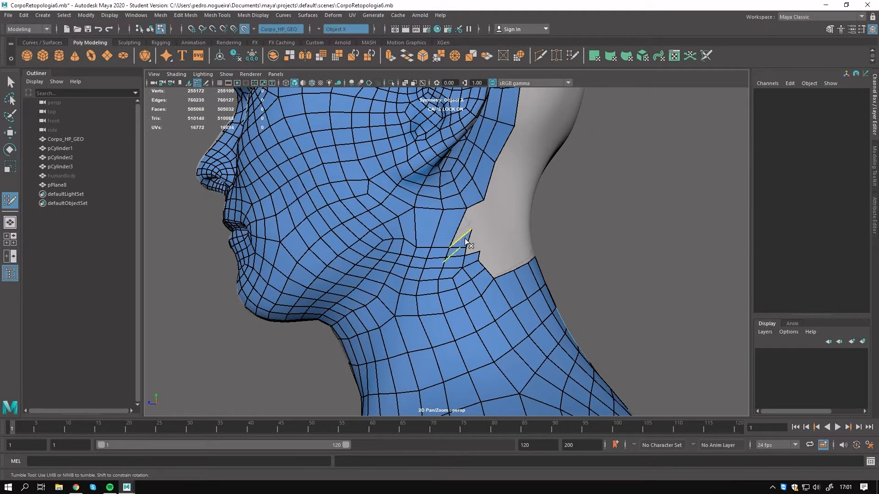
{"action": "left_click_drag", "start_coordinate": [382, 295], "coordinate": [425, 249], "text": "alt"}
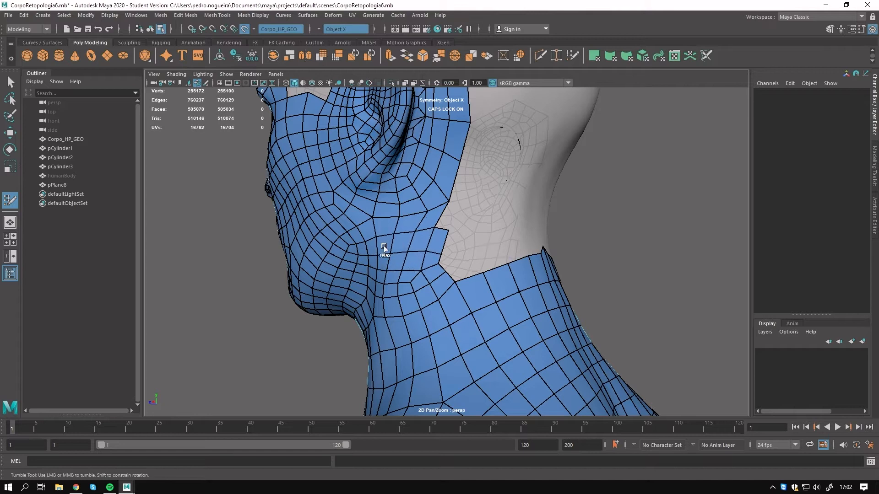
Relax the quads below the ear and around the jaw-to-neck transition.
{"action": "left_click_drag", "start_coordinate": [435, 253], "coordinate": [412, 224], "text": "alt"}
{"action": "middle_click_drag", "start_coordinate": [412, 224], "coordinate": [409, 259], "text": "alt"}
{"action": "left_click_drag", "start_coordinate": [417, 261], "coordinate": [448, 222], "text": "shift"}
{"action": "left_click_drag", "start_coordinate": [408, 191], "coordinate": [385, 234], "text": "shift"}
{"action": "left_click_drag", "start_coordinate": [379, 269], "coordinate": [370, 209], "text": "shift"}
{"action": "mouse_move", "coordinate": [662, 255]}
{"action": "left_mouse_down", "text": "alt"}
{"action": "mouse_move", "coordinate": [572, 284]}
{"action": "mouse_move", "coordinate": [705, 275]}
{"action": "left_mouse_up", "text": "alt"}
{"action": "left_click_drag", "start_coordinate": [388, 266], "coordinate": [376, 210], "text": "shift"}
{"action": "mouse_move", "coordinate": [535, 275]}
{"action": "right_mouse_down", "text": "alt"}
{"action": "mouse_move", "coordinate": [504, 292]}
{"action": "mouse_move", "coordinate": [502, 324]}
{"action": "right_mouse_up", "text": "alt"}
{"action": "left_click_drag", "start_coordinate": [502, 323], "coordinate": [469, 240], "text": "alt"}
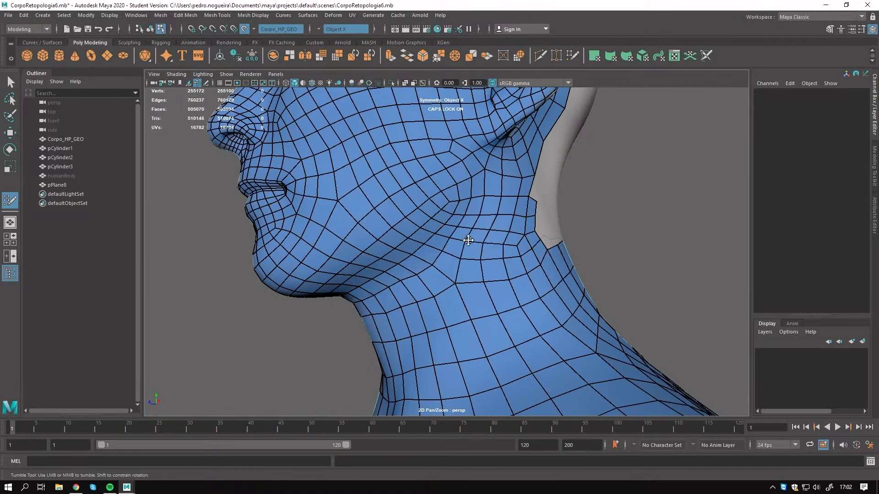
Extend quads from the neck's upper edge up behind the ear.
{"action": "mouse_move", "coordinate": [358, 322]}
{"action": "left_mouse_down", "text": "alt"}
{"action": "mouse_move", "coordinate": [389, 350]}
{"action": "mouse_move", "coordinate": [433, 293]}
{"action": "left_mouse_up", "text": "alt"}
{"action": "left_click_drag", "start_coordinate": [438, 212], "coordinate": [302, 275], "text": "alt"}
{"action": "right_click_drag", "start_coordinate": [302, 275], "coordinate": [415, 272], "text": "alt"}
{"action": "key", "text": "F8"}
{"action": "key", "text": "F8"}
{"action": "left_click_drag", "start_coordinate": [523, 231], "coordinate": [485, 261], "text": "alt"}
{"action": "scroll", "coordinate": [336, 310], "scroll_direction": "up", "scroll_amount": 2}
{"action": "left_click_drag", "start_coordinate": [336, 310], "coordinate": [429, 264], "text": "shift"}
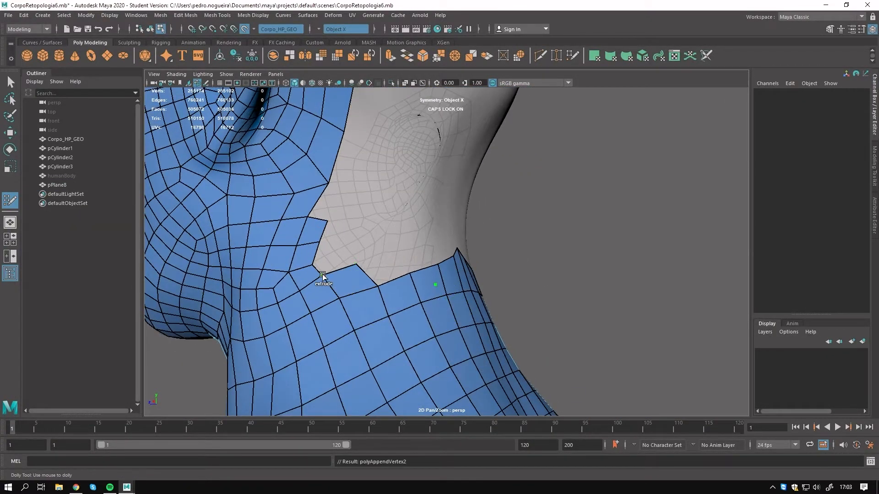
{"action": "left_click_drag", "start_coordinate": [323, 275], "coordinate": [337, 240]}
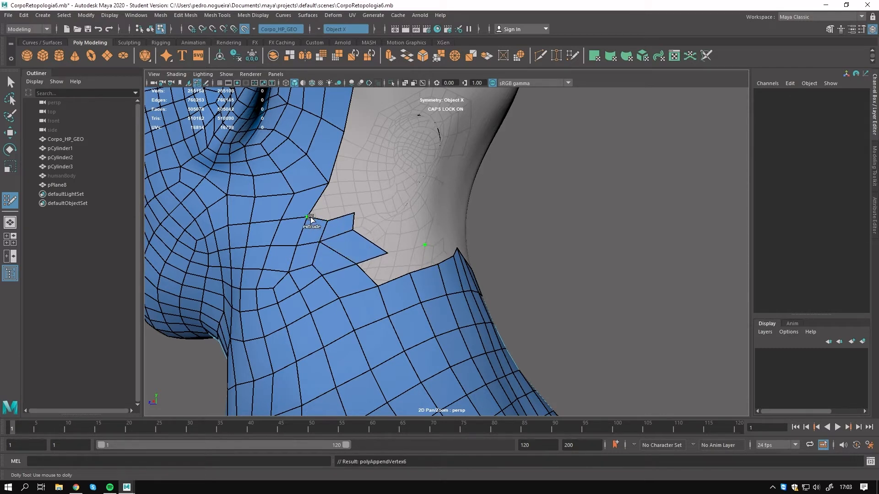
{"action": "left_click_drag", "start_coordinate": [381, 136], "coordinate": [362, 192], "text": "alt"}
{"action": "left_click_drag", "start_coordinate": [321, 224], "coordinate": [341, 221]}
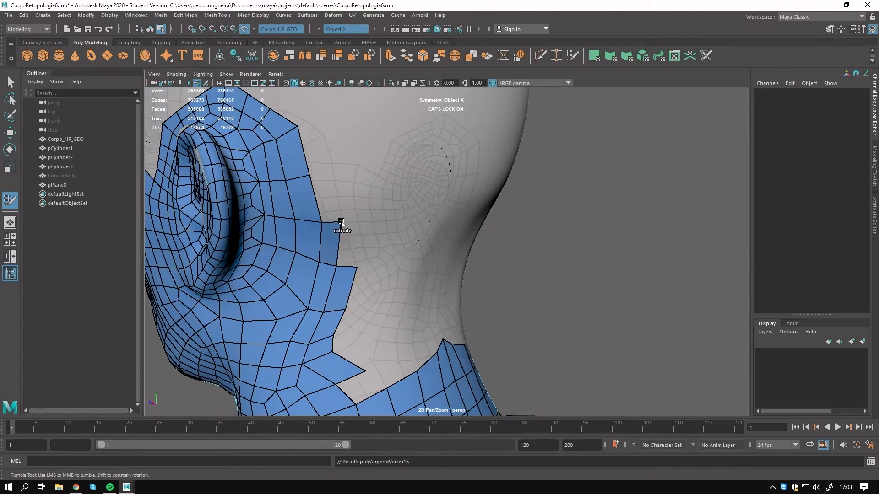
Continue the row of quads up the back of the ear toward its top.
{"action": "left_click_drag", "start_coordinate": [324, 131], "coordinate": [366, 142], "text": "alt"}
{"action": "middle_click_drag", "start_coordinate": [366, 142], "coordinate": [365, 210], "text": "alt"}
{"action": "left_click_drag", "start_coordinate": [385, 214], "coordinate": [358, 177]}
{"action": "left_click_drag", "start_coordinate": [357, 179], "coordinate": [322, 158]}
{"action": "left_click_drag", "start_coordinate": [321, 160], "coordinate": [283, 137]}
{"action": "middle_click_drag", "start_coordinate": [284, 136], "coordinate": [382, 168], "text": "alt"}
{"action": "left_click_drag", "start_coordinate": [386, 176], "coordinate": [301, 182]}
Carry the quad row over the top of the ear and extrude two strips upward onto the skull.
{"action": "mouse_move", "coordinate": [301, 182]}
{"action": "left_mouse_down", "text": "alt"}
{"action": "mouse_move", "coordinate": [347, 191]}
{"action": "mouse_move", "coordinate": [405, 170]}
{"action": "left_mouse_up", "text": "alt"}
{"action": "left_click_drag", "start_coordinate": [415, 161], "coordinate": [344, 177]}
{"action": "left_click_drag", "start_coordinate": [350, 178], "coordinate": [313, 198]}
{"action": "mouse_move", "coordinate": [314, 202]}
{"action": "left_mouse_down"}
{"action": "mouse_move", "coordinate": [302, 221]}
{"action": "mouse_move", "coordinate": [321, 254]}
{"action": "left_mouse_up"}
{"action": "mouse_move", "coordinate": [359, 197]}
{"action": "left_mouse_down", "text": "alt"}
{"action": "mouse_move", "coordinate": [515, 204]}
{"action": "mouse_move", "coordinate": [478, 229]}
{"action": "left_mouse_up", "text": "alt"}
{"action": "right_click_drag", "start_coordinate": [477, 278], "coordinate": [431, 234], "text": "alt"}
{"action": "left_click_drag", "start_coordinate": [430, 234], "coordinate": [441, 285], "text": "alt"}
{"action": "left_click_drag", "start_coordinate": [399, 225], "coordinate": [382, 163]}
{"action": "left_click_drag", "start_coordinate": [424, 237], "coordinate": [522, 167]}
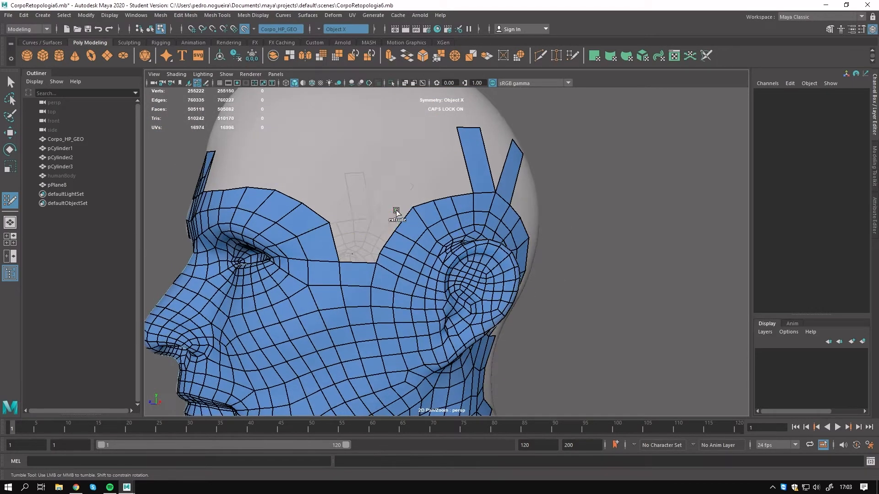
Extrude and fill quads across the temple between the brow and the ear, adjusting their upper vertices.
{"action": "left_click_drag", "start_coordinate": [402, 218], "coordinate": [368, 189]}
{"action": "right_click_drag", "start_coordinate": [366, 201], "coordinate": [385, 284], "text": "alt"}
{"action": "left_click_drag", "start_coordinate": [320, 249], "coordinate": [350, 258]}
{"action": "left_click", "coordinate": [338, 251], "text": "shift"}
{"action": "middle_click_drag", "start_coordinate": [365, 254], "coordinate": [487, 281], "text": "alt"}
{"action": "left_click", "coordinate": [402, 260], "text": "shift"}
{"action": "left_click", "coordinate": [405, 211], "text": "shift"}
{"action": "left_click_drag", "start_coordinate": [360, 196], "coordinate": [340, 169]}
{"action": "left_click_drag", "start_coordinate": [414, 151], "coordinate": [439, 158]}
{"action": "left_click_drag", "start_coordinate": [342, 169], "coordinate": [362, 172]}
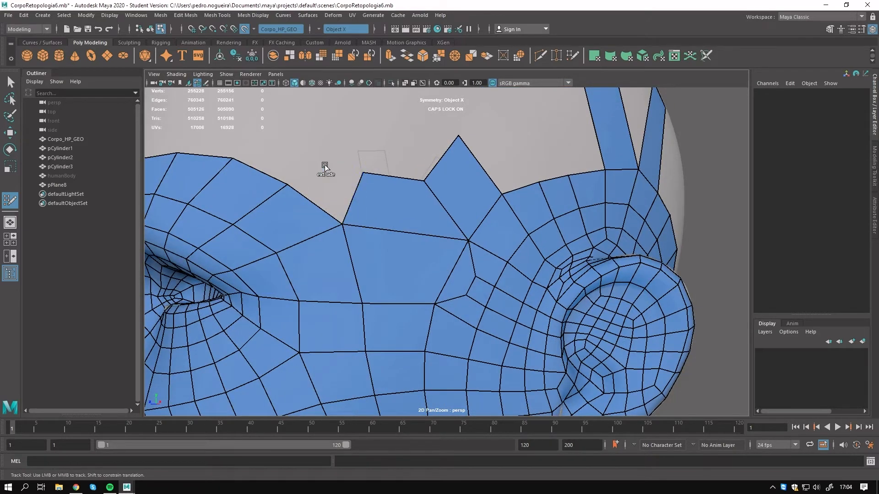
Extend the brow's outer edge with quads and delete the unsuitable faces in the middle of the temple.
{"action": "left_click", "coordinate": [324, 173], "text": "shift"}
{"action": "right_click_drag", "start_coordinate": [366, 258], "coordinate": [341, 225], "text": "alt"}
{"action": "left_click_drag", "start_coordinate": [418, 254], "coordinate": [373, 223]}
{"action": "left_click_drag", "start_coordinate": [370, 223], "coordinate": [419, 249], "text": "alt"}
{"action": "left_click_drag", "start_coordinate": [489, 275], "coordinate": [440, 231]}
{"action": "left_click", "coordinate": [430, 253], "text": "shift"}
{"action": "left_click_drag", "start_coordinate": [553, 307], "coordinate": [426, 270], "text": "alt"}
{"action": "left_click", "coordinate": [424, 274], "text": "ctrl+shift"}
{"action": "left_click", "coordinate": [421, 249], "text": "ctrl+shift"}
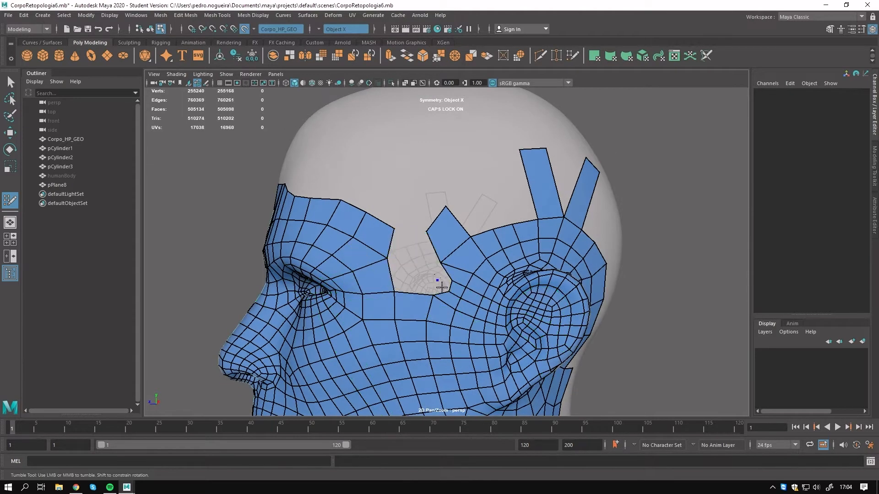
Refill the temple gap with quads and align the surrounding vertices into an even flow.
{"action": "scroll", "coordinate": [461, 314], "scroll_direction": "up", "scroll_amount": 3}
{"action": "key", "text": "F8"}
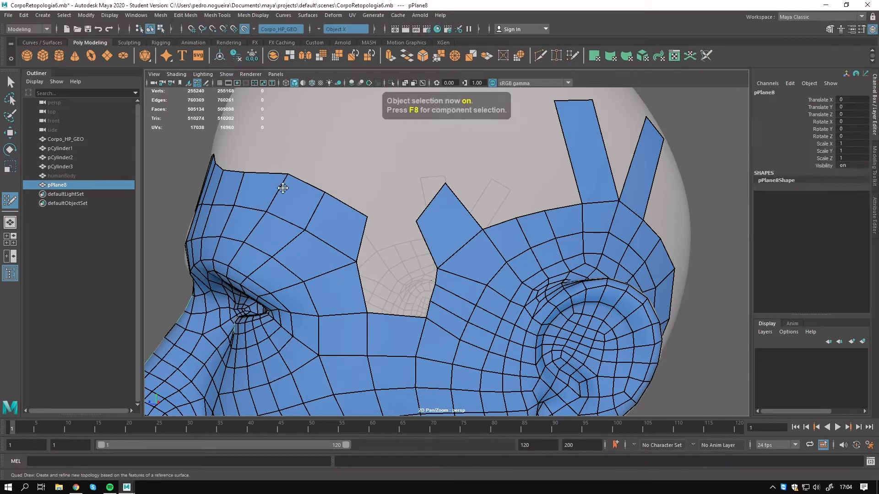
{"action": "key", "text": "F8"}
{"action": "left_click", "coordinate": [393, 294], "text": "shift"}
{"action": "left_click_drag", "start_coordinate": [356, 262], "coordinate": [353, 272]}
{"action": "left_click_drag", "start_coordinate": [427, 256], "coordinate": [432, 248]}
{"action": "mouse_move", "coordinate": [433, 291]}
{"action": "left_mouse_down"}
{"action": "mouse_move", "coordinate": [438, 286]}
{"action": "mouse_move", "coordinate": [426, 383]}
{"action": "left_mouse_up"}
{"action": "left_click", "coordinate": [419, 253], "text": "shift"}
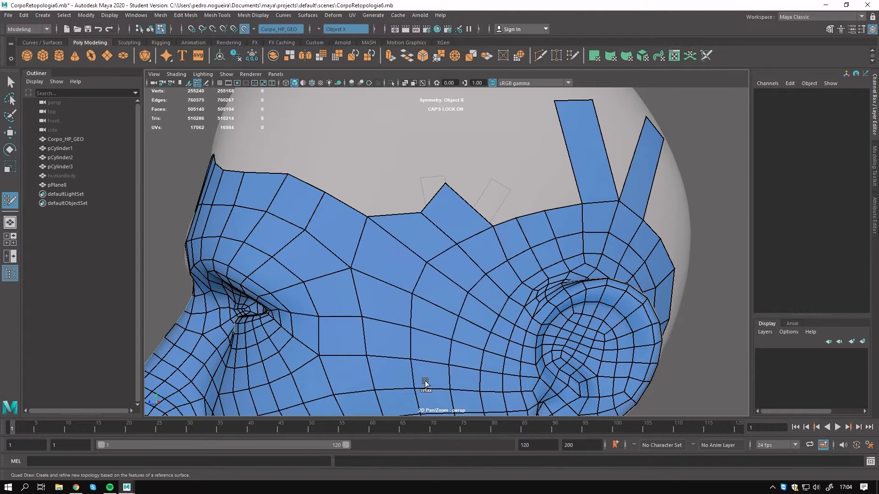
Complete the row of quads from the temple to above the ear and relax it, undoing the misplaced fill.
{"action": "scroll", "coordinate": [451, 286], "scroll_direction": "down", "scroll_amount": 3}
{"action": "left_click_drag", "start_coordinate": [463, 193], "coordinate": [435, 224], "text": "alt"}
{"action": "mouse_move", "coordinate": [417, 289]}
{"action": "left_mouse_down"}
{"action": "mouse_move", "coordinate": [411, 259]}
{"action": "mouse_move", "coordinate": [439, 256]}
{"action": "left_mouse_up"}
{"action": "left_click", "coordinate": [362, 277], "text": "shift"}
{"action": "key", "text": "ctrl+z"}
{"action": "mouse_move", "coordinate": [369, 282]}
{"action": "left_mouse_down", "text": "shift"}
{"action": "mouse_move", "coordinate": [409, 263]}
{"action": "mouse_move", "coordinate": [382, 269]}
{"action": "mouse_move", "coordinate": [355, 251]}
{"action": "mouse_move", "coordinate": [436, 221]}
{"action": "mouse_move", "coordinate": [408, 237]}
{"action": "mouse_move", "coordinate": [422, 306]}
{"action": "mouse_move", "coordinate": [486, 243]}
{"action": "left_mouse_up", "text": "shift"}
Delete the rear strip of quads above the ear, keeping the front strip on the skull.
{"action": "left_click_drag", "start_coordinate": [451, 299], "coordinate": [461, 248], "text": "alt"}
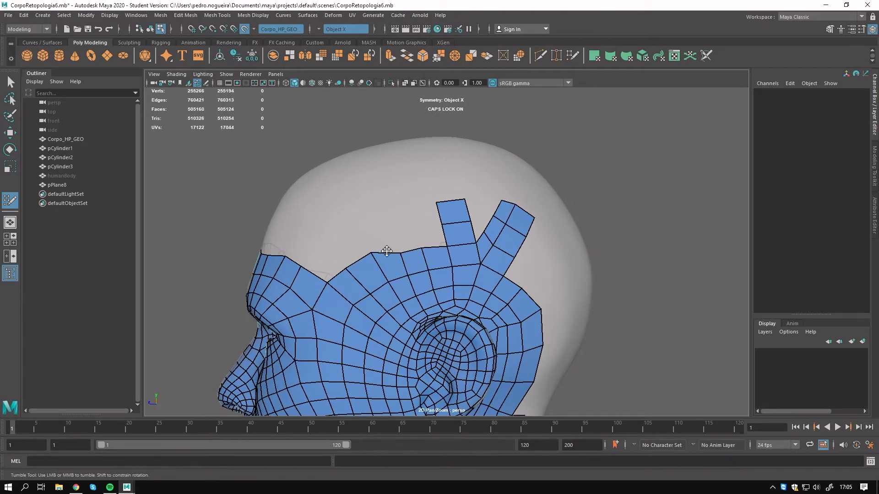
{"action": "left_click_drag", "start_coordinate": [462, 215], "coordinate": [489, 267], "text": "alt"}
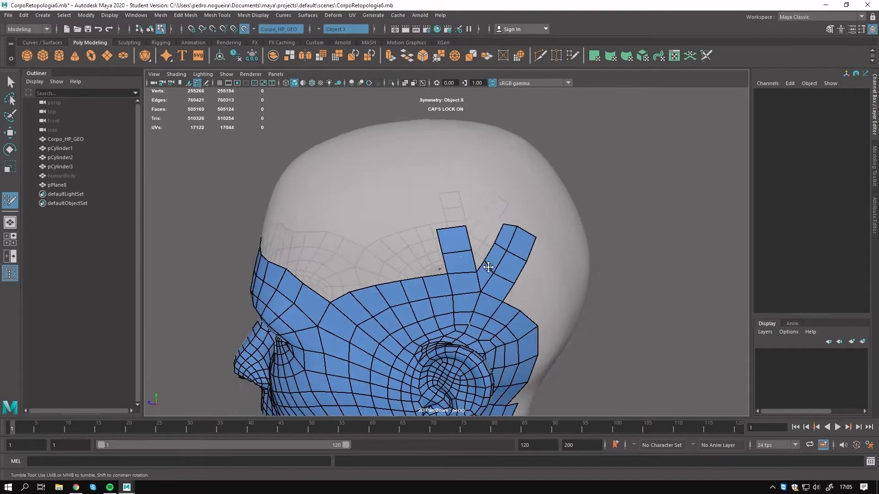
{"action": "left_click_drag", "start_coordinate": [516, 224], "coordinate": [504, 252]}
{"action": "mouse_move", "coordinate": [504, 251]}
{"action": "right_mouse_down", "text": "alt"}
{"action": "mouse_move", "coordinate": [445, 279]}
{"action": "mouse_move", "coordinate": [495, 250]}
{"action": "right_mouse_up", "text": "alt"}
{"action": "left_click", "coordinate": [526, 206], "text": "ctrl+shift"}
{"action": "right_click_drag", "start_coordinate": [526, 206], "coordinate": [440, 245], "text": "alt"}
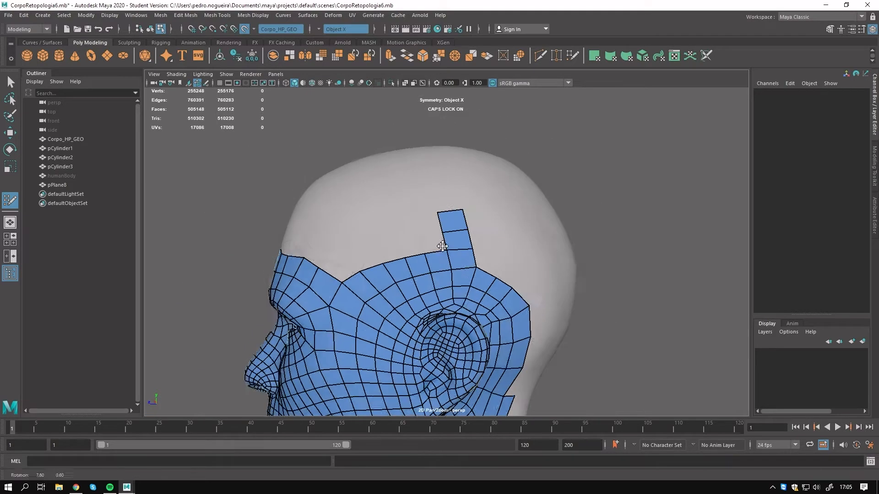
Delete the retopology mesh's construction history and extend the rows of quads behind the ear toward the back of the skull.
{"action": "left_click_drag", "start_coordinate": [439, 245], "coordinate": [428, 252], "text": "alt"}
{"action": "key", "text": "F8"}
{"action": "left_click", "coordinate": [236, 60]}
{"action": "key", "text": "F8"}
{"action": "left_click_drag", "start_coordinate": [518, 274], "coordinate": [477, 316], "text": "alt"}
{"action": "middle_click_drag", "start_coordinate": [477, 316], "coordinate": [431, 236], "text": "alt"}
{"action": "left_click_drag", "start_coordinate": [430, 236], "coordinate": [442, 230], "text": "alt"}
{"action": "right_click_drag", "start_coordinate": [442, 229], "coordinate": [447, 261], "text": "alt"}
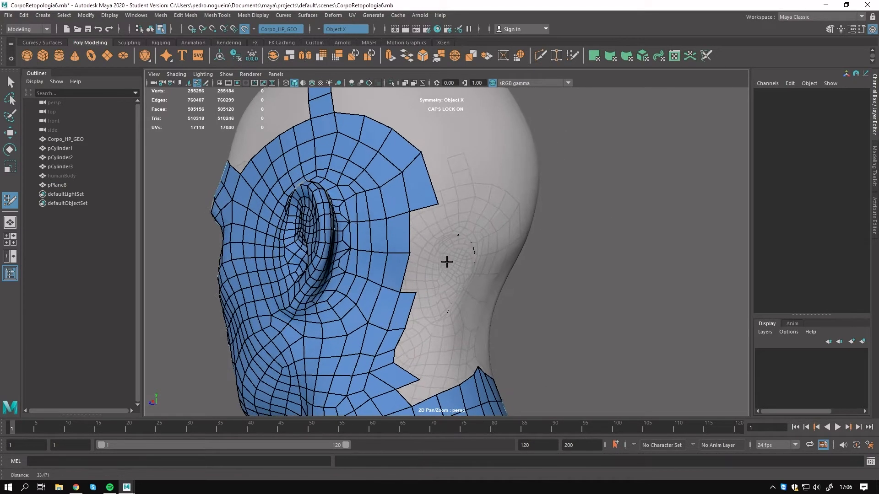
{"action": "middle_click_drag", "start_coordinate": [432, 249], "coordinate": [412, 233], "text": "alt"}
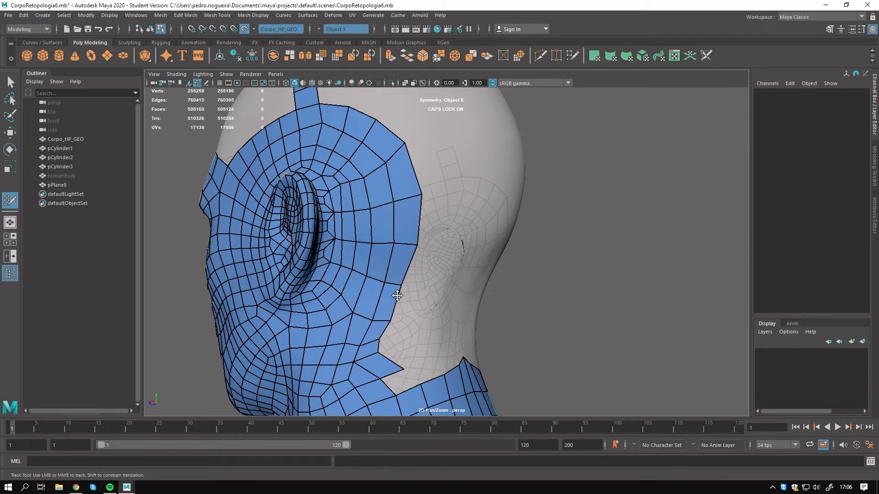
Join the quads below the ear to the side of the neck and build a two-column strip up the middle of the nape.
{"action": "left_click_drag", "start_coordinate": [358, 320], "coordinate": [348, 275], "text": "alt"}
{"action": "right_click_drag", "start_coordinate": [348, 275], "coordinate": [375, 339], "text": "alt"}
{"action": "middle_click_drag", "start_coordinate": [375, 339], "coordinate": [354, 284], "text": "alt"}
{"action": "left_click_drag", "start_coordinate": [355, 284], "coordinate": [348, 284], "text": "alt"}
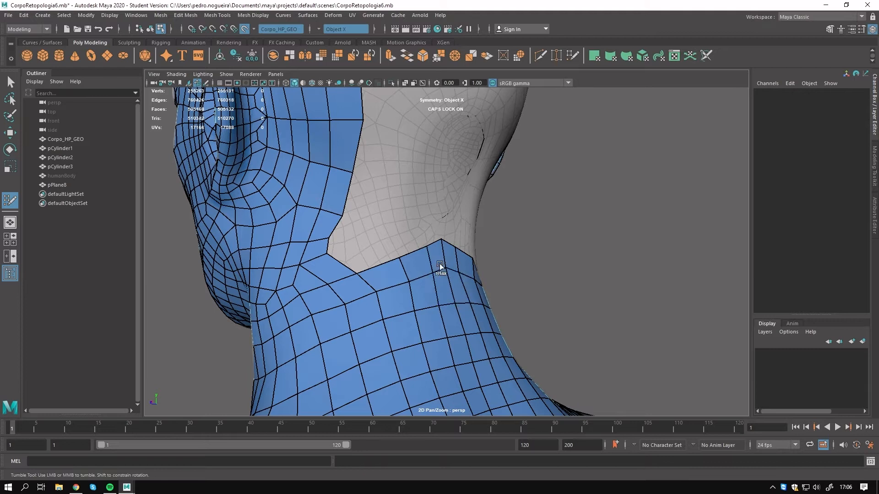
{"action": "left_click_drag", "start_coordinate": [458, 239], "coordinate": [395, 234], "text": "alt"}
{"action": "middle_click_drag", "start_coordinate": [394, 234], "coordinate": [419, 276], "text": "alt"}
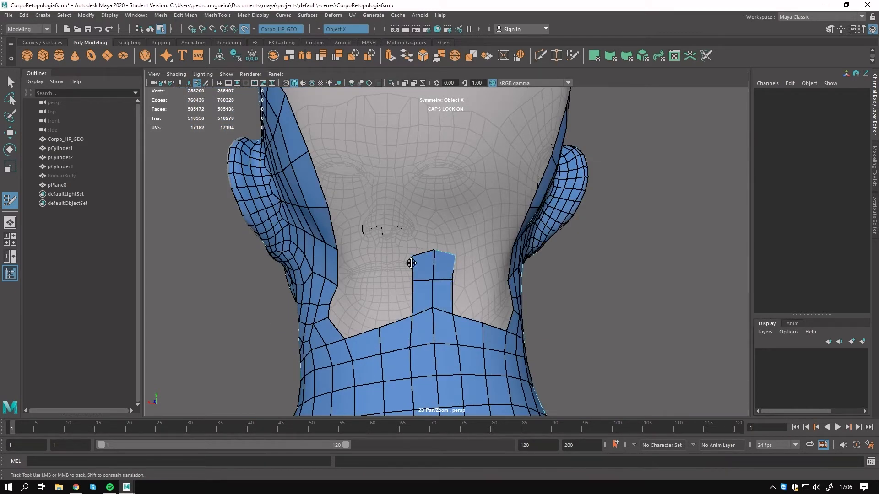
Fill the gaps between the nape strip and the quads behind the ears, repositioning the surrounding vertices.
{"action": "left_click_drag", "start_coordinate": [334, 290], "coordinate": [369, 274], "text": "alt"}
{"action": "left_click_drag", "start_coordinate": [446, 230], "coordinate": [370, 219]}
{"action": "mouse_move", "coordinate": [439, 233]}
{"action": "left_mouse_down", "text": "alt"}
{"action": "mouse_move", "coordinate": [410, 238]}
{"action": "mouse_move", "coordinate": [428, 238]}
{"action": "left_mouse_up", "text": "alt"}
{"action": "left_click_drag", "start_coordinate": [409, 226], "coordinate": [402, 253]}
{"action": "left_click", "coordinate": [413, 223], "text": "ctrl"}
{"action": "left_click_drag", "start_coordinate": [440, 279], "coordinate": [435, 318], "text": "alt"}
{"action": "left_click", "coordinate": [373, 313], "text": "shift"}
{"action": "left_click", "coordinate": [408, 304], "text": "shift"}
{"action": "scroll", "coordinate": [434, 311], "scroll_direction": "down", "scroll_amount": 3}
{"action": "scroll", "coordinate": [407, 310], "scroll_direction": "up", "scroll_amount": 2}
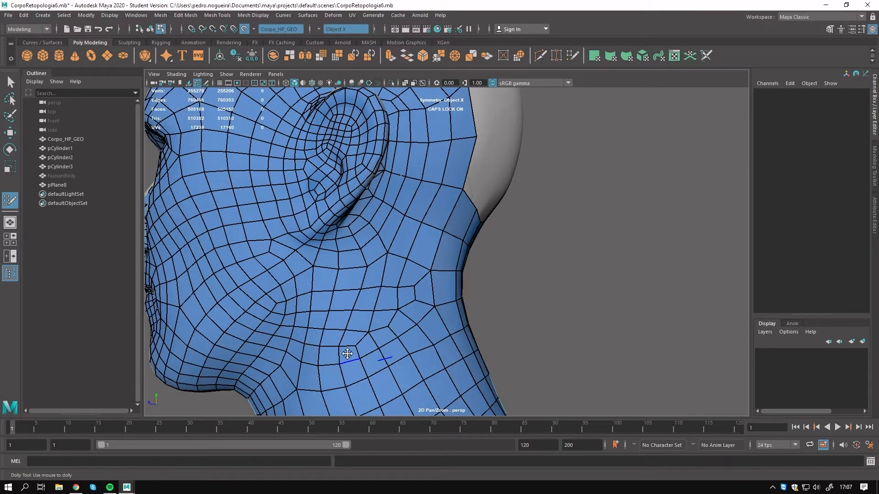
Delete the uneven band of faces across the upper neck, from below the ear to the nape.
{"action": "middle_click_drag", "start_coordinate": [382, 327], "coordinate": [388, 284], "text": "alt"}
{"action": "left_click_drag", "start_coordinate": [389, 284], "coordinate": [350, 321], "text": "alt"}
{"action": "scroll", "coordinate": [369, 316], "scroll_direction": "down", "scroll_amount": 2}
{"action": "left_click", "coordinate": [443, 268], "text": "ctrl+shift"}
{"action": "left_click_drag", "start_coordinate": [439, 270], "coordinate": [429, 314], "text": "alt"}
{"action": "left_click", "coordinate": [393, 268], "text": "ctrl+shift"}
{"action": "left_click", "coordinate": [417, 269], "text": "ctrl+shift"}
{"action": "left_click", "coordinate": [434, 262], "text": "ctrl+shift"}
{"action": "scroll", "coordinate": [430, 314], "scroll_direction": "up", "scroll_amount": 3}
{"action": "middle_click_drag", "start_coordinate": [430, 314], "coordinate": [472, 247], "text": "alt"}
{"action": "left_click", "coordinate": [433, 229], "text": "ctrl+shift"}
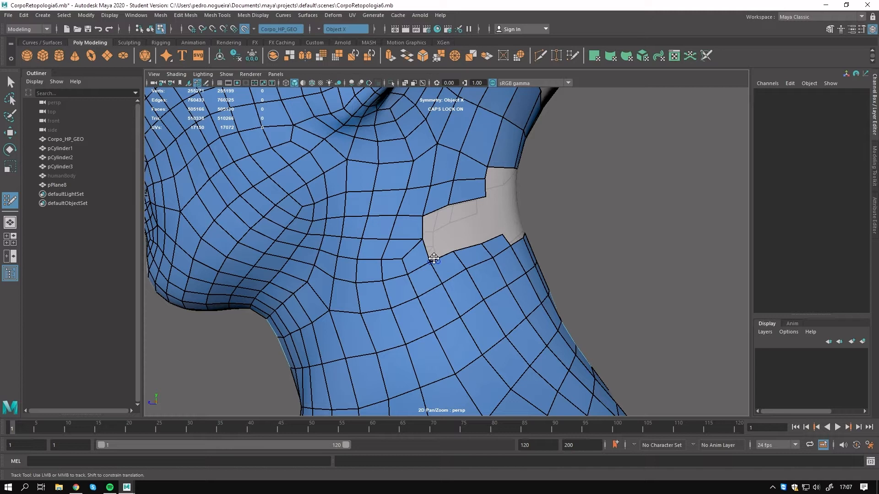
Rebuild both sides of the neck gap with even quads, leaving a rectangular hole in the middle of the nape.
{"action": "key", "text": "F8"}
{"action": "key", "text": "F8"}
{"action": "mouse_move", "coordinate": [431, 259]}
{"action": "left_mouse_down"}
{"action": "mouse_move", "coordinate": [458, 204]}
{"action": "mouse_move", "coordinate": [361, 264]}
{"action": "left_mouse_up"}
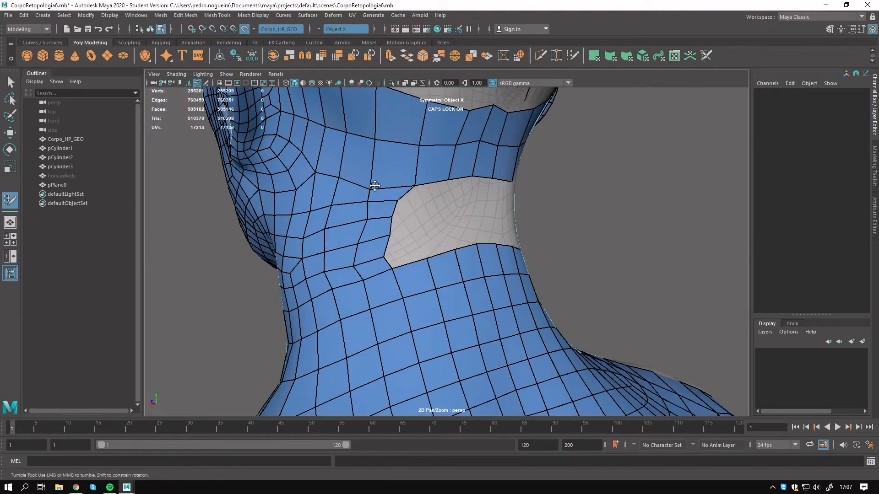
{"action": "left_click_drag", "start_coordinate": [375, 185], "coordinate": [370, 273], "text": "shift"}
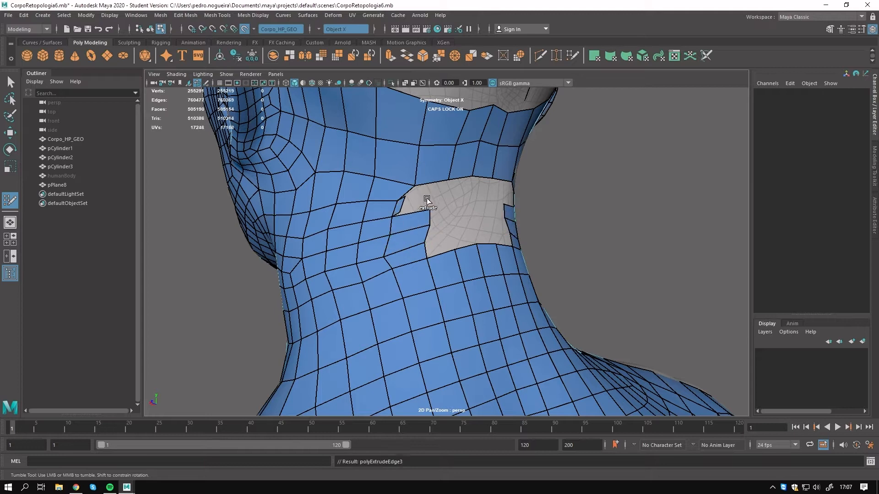
{"action": "left_click_drag", "start_coordinate": [385, 289], "coordinate": [399, 230], "text": "alt"}
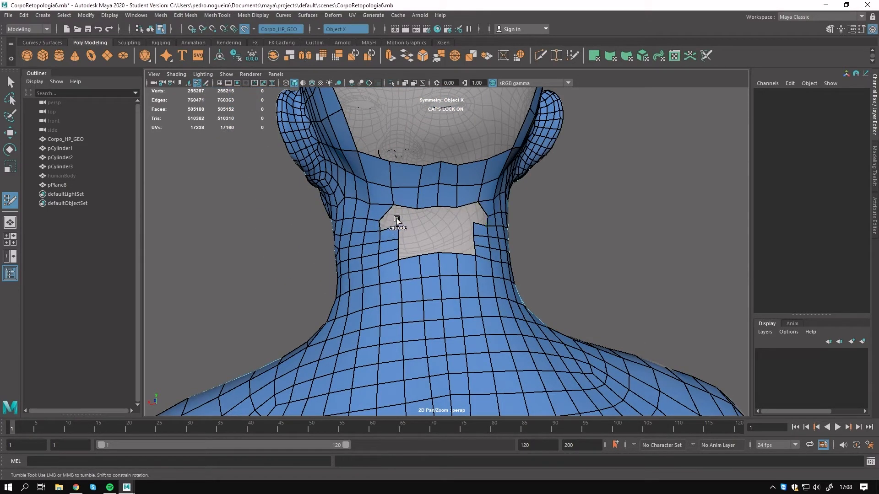
{"action": "scroll", "coordinate": [396, 242], "scroll_direction": "up", "scroll_amount": 5}
{"action": "left_click_drag", "start_coordinate": [391, 171], "coordinate": [369, 158]}
{"action": "middle_click_drag", "start_coordinate": [384, 140], "coordinate": [401, 223], "text": "alt"}
{"action": "scroll", "coordinate": [401, 223], "scroll_direction": "down", "scroll_amount": 3}
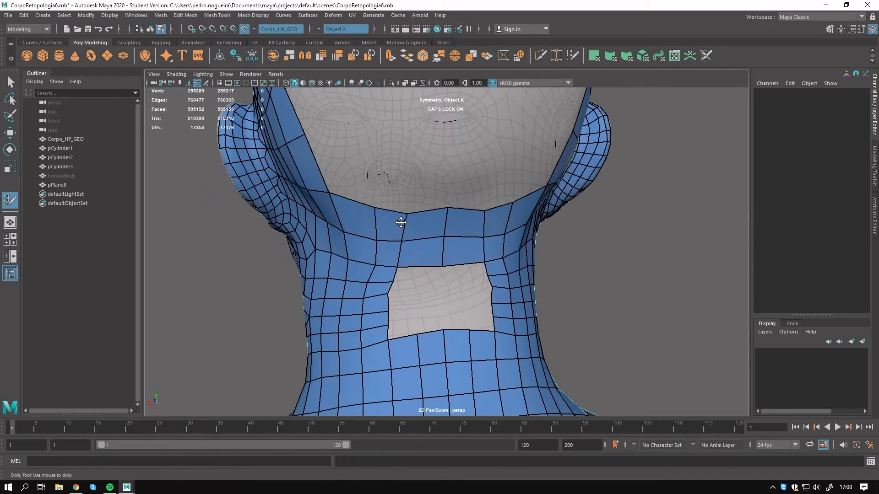
Align the upper corner of the nape hole, add vertical edges above it and fill the hole with one face.
{"action": "left_click_drag", "start_coordinate": [403, 274], "coordinate": [396, 268]}
{"action": "key", "text": "q"}
{"action": "mouse_move", "coordinate": [426, 261]}
{"action": "right_mouse_down"}
{"action": "mouse_move", "coordinate": [426, 238]}
{"action": "mouse_move", "coordinate": [448, 368]}
{"action": "right_mouse_up"}
{"action": "double_click", "coordinate": [436, 265]}
Cut the filled nape face into quads with Multi-Cut, connecting the vertices on opposite sides vertically and horizontally.
{"action": "left_click", "coordinate": [540, 55]}
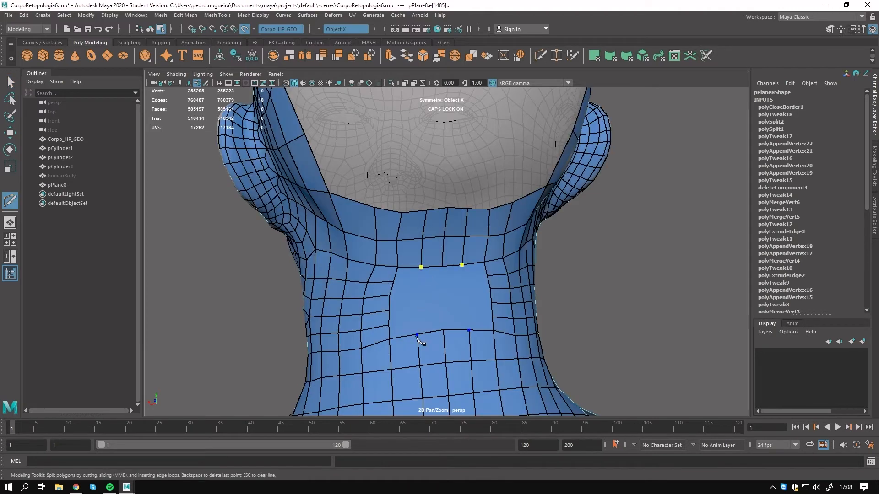
{"action": "right_click", "coordinate": [442, 329]}
{"action": "left_click", "coordinate": [443, 329]}
{"action": "left_click", "coordinate": [441, 266]}
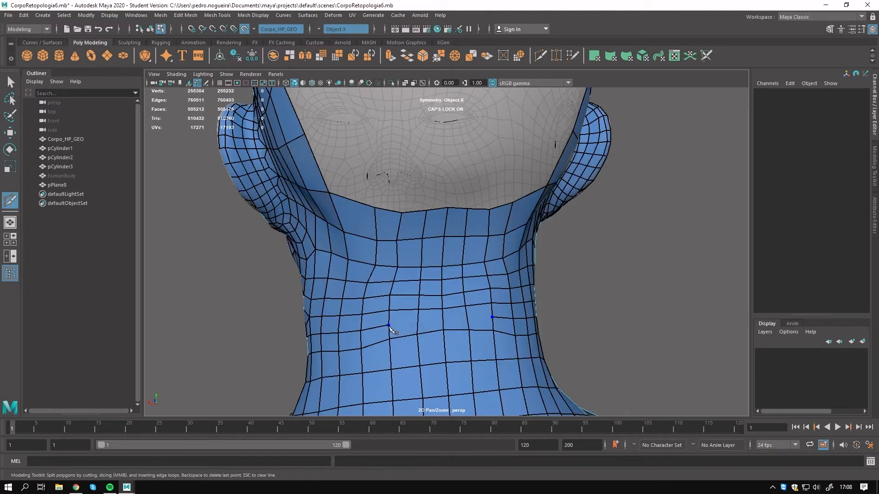
{"action": "right_click", "coordinate": [444, 365]}
Relax the newly cut quads across the nape with Quad Draw.
{"action": "key", "text": "q"}
{"action": "left_click", "coordinate": [572, 56]}
{"action": "mouse_move", "coordinate": [388, 295]}
{"action": "left_mouse_down", "text": "shift"}
{"action": "mouse_move", "coordinate": [424, 314]}
{"action": "mouse_move", "coordinate": [409, 284]}
{"action": "mouse_move", "coordinate": [412, 257]}
{"action": "mouse_move", "coordinate": [434, 339]}
{"action": "mouse_move", "coordinate": [497, 316]}
{"action": "left_mouse_up", "text": "shift"}
{"action": "mouse_move", "coordinate": [463, 263]}
{"action": "left_mouse_down", "text": "shift"}
{"action": "mouse_move", "coordinate": [438, 245]}
{"action": "mouse_move", "coordinate": [435, 338]}
{"action": "left_mouse_up", "text": "shift"}
{"action": "mouse_move", "coordinate": [527, 268]}
{"action": "left_mouse_down", "text": "alt"}
{"action": "mouse_move", "coordinate": [378, 298]}
{"action": "mouse_move", "coordinate": [451, 371]}
{"action": "left_mouse_up", "text": "alt"}
{"action": "right_click_drag", "start_coordinate": [481, 320], "coordinate": [426, 283], "text": "alt"}
Relax the border quads at the back of the head and nudge the open border's vertex behind the ear.
{"action": "left_click_drag", "start_coordinate": [591, 257], "coordinate": [480, 250], "text": "alt"}
{"action": "left_click_drag", "start_coordinate": [386, 259], "coordinate": [444, 243], "text": "alt"}
{"action": "left_click_drag", "start_coordinate": [338, 214], "coordinate": [451, 208], "text": "alt"}
{"action": "right_click_drag", "start_coordinate": [412, 183], "coordinate": [462, 206], "text": "alt"}
{"action": "left_click_drag", "start_coordinate": [389, 177], "coordinate": [362, 181], "text": "shift"}
{"action": "left_click_drag", "start_coordinate": [440, 196], "coordinate": [389, 195], "text": "alt"}
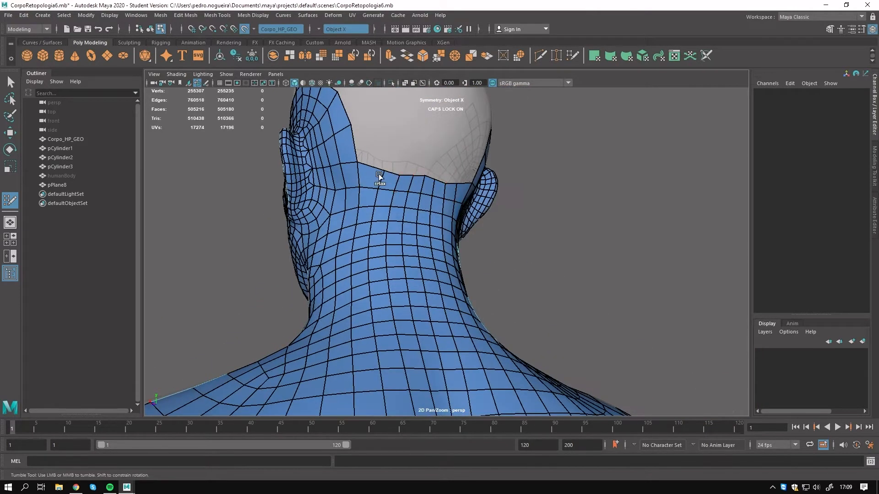
{"action": "right_click_drag", "start_coordinate": [380, 176], "coordinate": [382, 209], "text": "alt"}
{"action": "left_click_drag", "start_coordinate": [326, 197], "coordinate": [392, 210], "text": "alt"}
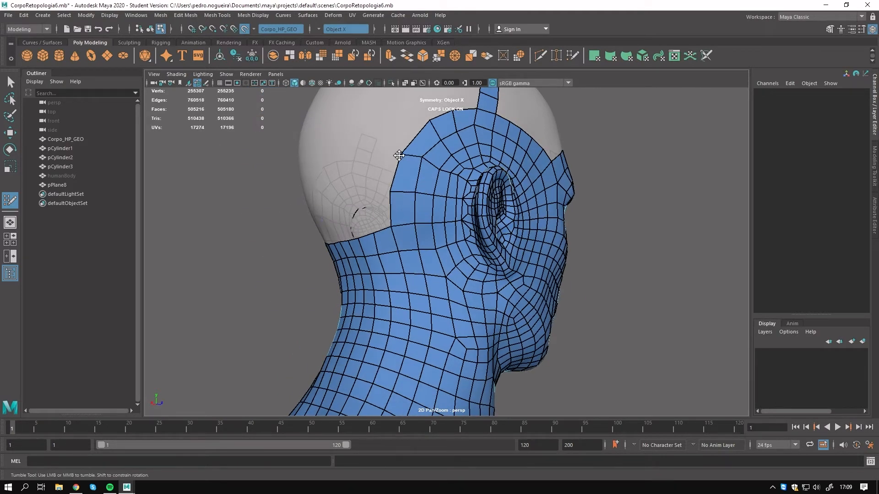
{"action": "left_click_drag", "start_coordinate": [399, 155], "coordinate": [396, 153]}
{"action": "left_click_drag", "start_coordinate": [327, 270], "coordinate": [369, 276], "text": "alt"}
{"action": "left_click_drag", "start_coordinate": [451, 215], "coordinate": [393, 235], "text": "alt"}
{"action": "left_click_drag", "start_coordinate": [471, 257], "coordinate": [428, 232], "text": "alt"}
Leave Quad Draw, delete the mesh's history, create a polygon cube and disable the live surface.
{"action": "key", "text": "q"}
{"action": "right_click_drag", "start_coordinate": [428, 231], "coordinate": [448, 220]}
{"action": "left_click", "coordinate": [236, 56]}
{"action": "left_click", "coordinate": [43, 56]}
{"action": "scroll", "coordinate": [241, 334], "scroll_direction": "down", "scroll_amount": 10}
{"action": "middle_click_drag", "start_coordinate": [241, 335], "coordinate": [185, 213], "text": "alt"}
{"action": "key", "text": "w"}
{"action": "left_click", "coordinate": [244, 29]}
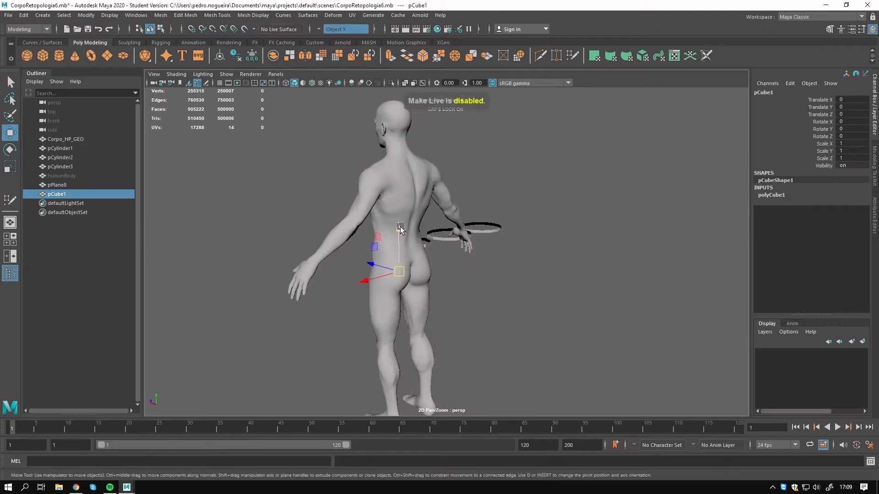
Raise the cube to just above the top of the head, at Translate Y 94.827.
{"action": "left_click_drag", "start_coordinate": [399, 228], "coordinate": [398, 61]}
{"action": "middle_click_drag", "start_coordinate": [398, 101], "coordinate": [389, 232], "text": "alt"}
{"action": "key", "text": "r"}
{"action": "key", "text": "f"}
{"action": "right_click_drag", "start_coordinate": [320, 221], "coordinate": [192, 224], "text": "alt"}
{"action": "key", "text": "w"}
{"action": "left_click_drag", "start_coordinate": [447, 207], "coordinate": [446, 184]}
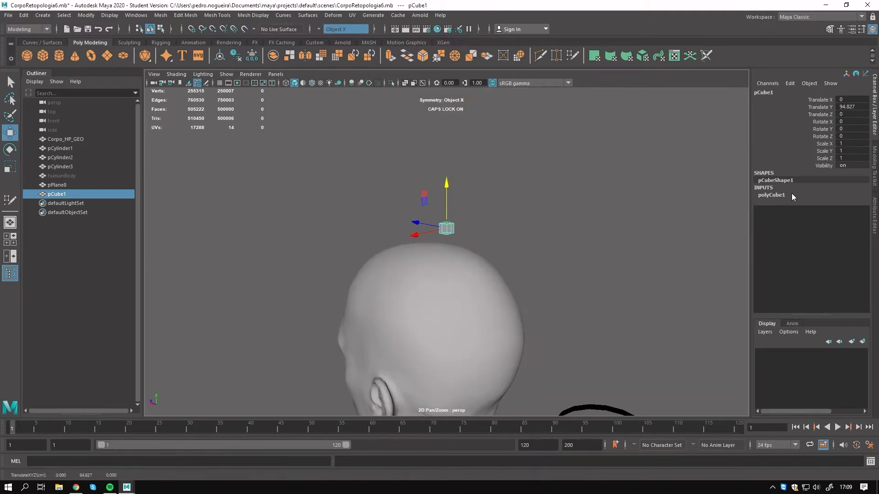
Set the cube's width, height and depth subdivisions to 5.
{"action": "left_click", "coordinate": [792, 194]}
{"action": "left_click", "coordinate": [822, 225]}
{"action": "left_click_drag", "start_coordinate": [487, 206], "coordinate": [444, 204], "text": "alt"}
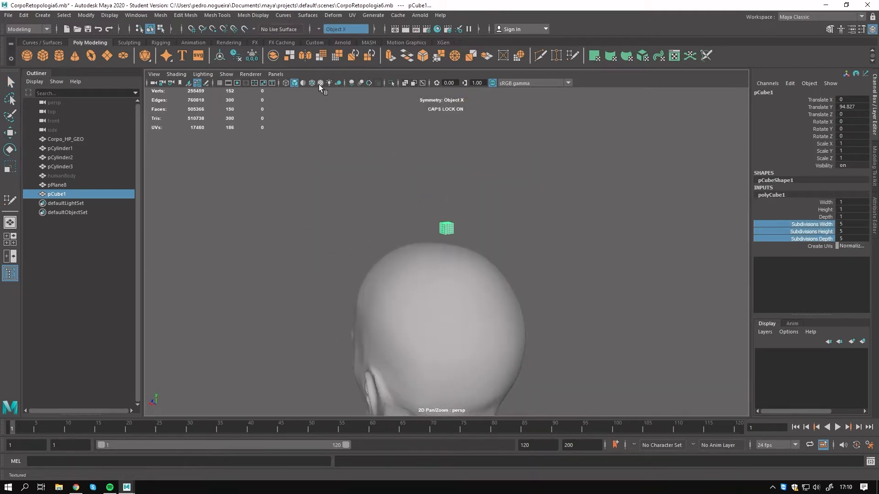
Hide the high-poly body Corpo_HP_GEO and turn on wireframe on shaded.
{"action": "left_click", "coordinate": [62, 140]}
{"action": "key", "text": "h"}
{"action": "left_click", "coordinate": [312, 83]}
{"action": "mouse_move", "coordinate": [495, 229]}
{"action": "left_mouse_down", "text": "alt"}
{"action": "mouse_move", "coordinate": [461, 209]}
{"action": "mouse_move", "coordinate": [389, 282]}
{"action": "left_mouse_up", "text": "alt"}
{"action": "left_click_drag", "start_coordinate": [441, 287], "coordinate": [454, 306], "text": "alt"}
Set the cube's width, height and depth subdivisions to 8.
{"action": "left_click", "coordinate": [431, 158]}
{"action": "middle_click_drag", "start_coordinate": [429, 197], "coordinate": [409, 184], "text": "alt"}
{"action": "scroll", "coordinate": [439, 310], "scroll_direction": "up", "scroll_amount": 6}
{"action": "left_click", "coordinate": [772, 195]}
{"action": "left_click_drag", "start_coordinate": [812, 224], "coordinate": [811, 239]}
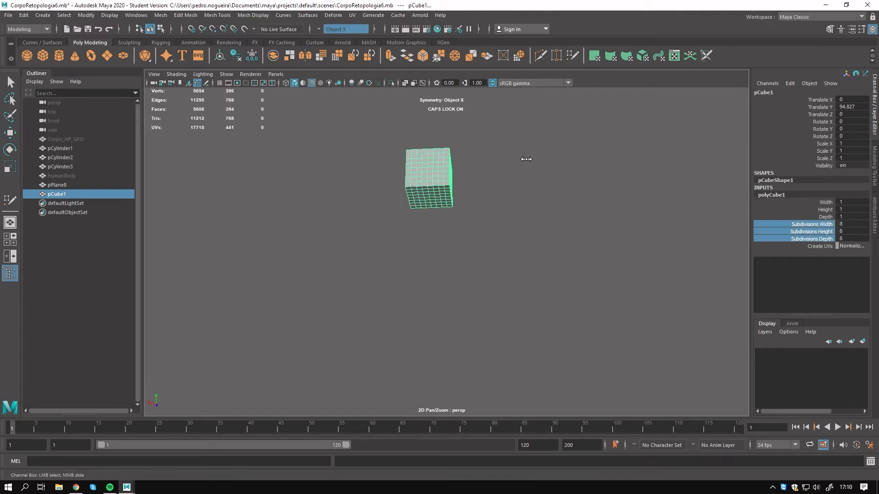
Deform the subdivided cube into a sphere above the head and delete its construction history.
{"action": "left_click_drag", "start_coordinate": [430, 183], "coordinate": [377, 262], "text": "alt"}
{"action": "key", "text": "f"}
{"action": "right_click_drag", "start_coordinate": [377, 262], "coordinate": [298, 234], "text": "alt"}
{"action": "key", "text": "Caps_Lock"}
{"action": "left_click", "coordinate": [311, 16]}
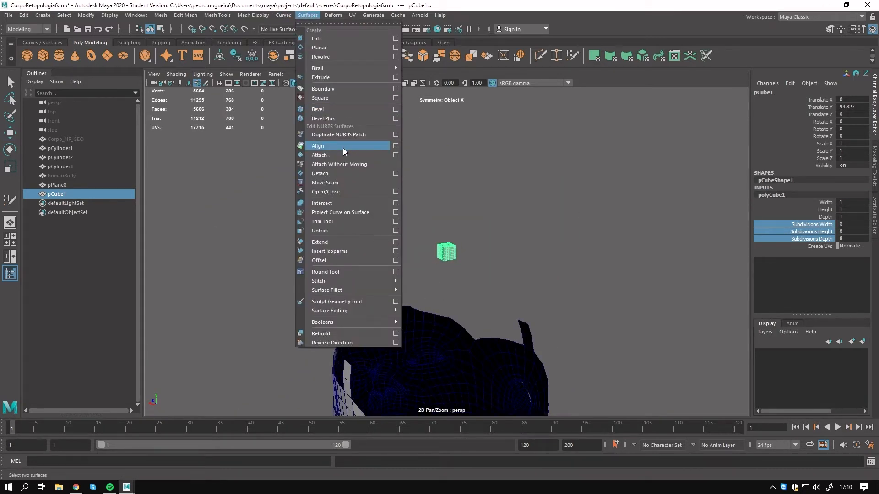
{"action": "left_click", "coordinate": [385, 189]}
{"action": "key", "text": "r"}
{"action": "key", "text": "w"}
{"action": "left_click", "coordinate": [481, 233]}
{"action": "left_click", "coordinate": [236, 56]}
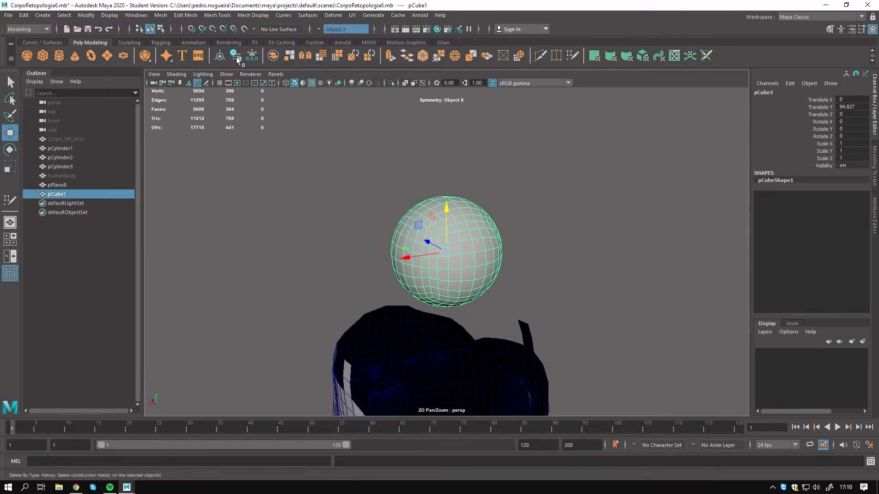
Scale the sphere above the head uniformly to suit the size of the open skull.
{"action": "right_click_drag", "start_coordinate": [439, 247], "coordinate": [402, 251], "text": "alt"}
{"action": "left_click_drag", "start_coordinate": [412, 265], "coordinate": [387, 249], "text": "alt"}
{"action": "key", "text": "r"}
{"action": "left_click_drag", "start_coordinate": [446, 252], "coordinate": [493, 249]}
{"action": "mouse_move", "coordinate": [413, 268]}
{"action": "left_mouse_down", "text": "alt"}
{"action": "mouse_move", "coordinate": [593, 280]}
{"action": "mouse_move", "coordinate": [595, 269]}
{"action": "mouse_move", "coordinate": [552, 273]}
{"action": "left_mouse_up", "text": "alt"}
{"action": "scroll", "coordinate": [479, 262], "scroll_direction": "up", "scroll_amount": 4}
Delete the sphere's lower faces and one further loop, keeping only an upper dome.
{"action": "right_click_drag", "start_coordinate": [492, 240], "coordinate": [492, 277]}
{"action": "left_click_drag", "start_coordinate": [510, 254], "coordinate": [362, 259]}
{"action": "mouse_move", "coordinate": [363, 259]}
{"action": "left_mouse_down", "text": "alt"}
{"action": "mouse_move", "coordinate": [388, 302]}
{"action": "mouse_move", "coordinate": [339, 299]}
{"action": "left_mouse_up", "text": "alt"}
{"action": "left_click_drag", "start_coordinate": [408, 301], "coordinate": [477, 317], "text": "shift"}
{"action": "key", "text": "Delete"}
{"action": "mouse_move", "coordinate": [397, 318]}
{"action": "left_mouse_down", "text": "alt"}
{"action": "mouse_move", "coordinate": [432, 314]}
{"action": "mouse_move", "coordinate": [449, 275]}
{"action": "left_mouse_up", "text": "alt"}
{"action": "double_click", "coordinate": [432, 313]}
{"action": "key", "text": "Delete"}
Scale the dome in width and height to fit over the open skull.
{"action": "scroll", "coordinate": [449, 275], "scroll_direction": "down", "scroll_amount": 4}
{"action": "right_click_drag", "start_coordinate": [449, 234], "coordinate": [473, 218]}
{"action": "left_click_drag", "start_coordinate": [407, 252], "coordinate": [396, 251]}
{"action": "left_click_drag", "start_coordinate": [440, 274], "coordinate": [361, 266], "text": "alt"}
{"action": "left_click_drag", "start_coordinate": [407, 252], "coordinate": [399, 251]}
{"action": "left_click_drag", "start_coordinate": [402, 275], "coordinate": [302, 266], "text": "alt"}
{"action": "key", "text": "w"}
{"action": "key", "text": "r"}
{"action": "left_click_drag", "start_coordinate": [447, 211], "coordinate": [448, 257]}
{"action": "key", "text": "w"}
Delete the surplus geometry where the dome meets the head opening.
{"action": "left_click", "coordinate": [447, 300]}
{"action": "scroll", "coordinate": [450, 307], "scroll_direction": "up", "scroll_amount": 5}
{"action": "right_click_drag", "start_coordinate": [387, 219], "coordinate": [443, 219]}
{"action": "left_click", "coordinate": [388, 211]}
{"action": "left_click", "coordinate": [398, 202], "text": "shift"}
{"action": "key", "text": "Delete"}
Combine the dome with the head mesh and delete the combined mesh's construction history.
{"action": "left_click", "coordinate": [403, 158], "text": "shift"}
{"action": "left_click", "coordinate": [273, 56]}
{"action": "left_click", "coordinate": [236, 55]}
{"action": "mouse_move", "coordinate": [518, 220]}
{"action": "left_mouse_down", "text": "alt"}
{"action": "mouse_move", "coordinate": [427, 257]}
{"action": "mouse_move", "coordinate": [520, 219]}
{"action": "left_mouse_up", "text": "alt"}
Show the high-poly body Corpo_HP_GEO and make it the live surface.
{"action": "left_click", "coordinate": [574, 55]}
{"action": "left_click", "coordinate": [74, 139]}
{"action": "key", "text": "h"}
{"action": "left_click", "coordinate": [244, 29]}
{"action": "mouse_move", "coordinate": [432, 173]}
{"action": "left_mouse_down", "text": "alt"}
{"action": "mouse_move", "coordinate": [433, 189]}
{"action": "mouse_move", "coordinate": [408, 172]}
{"action": "mouse_move", "coordinate": [412, 202]}
{"action": "mouse_move", "coordinate": [400, 218]}
{"action": "left_mouse_up", "text": "alt"}
{"action": "left_click_drag", "start_coordinate": [480, 218], "coordinate": [478, 287], "text": "alt"}
{"action": "scroll", "coordinate": [547, 265], "scroll_direction": "up", "scroll_amount": 3}
{"action": "left_click_drag", "start_coordinate": [576, 266], "coordinate": [459, 186], "text": "alt"}
{"action": "mouse_move", "coordinate": [439, 231]}
{"action": "left_mouse_down", "text": "alt"}
{"action": "mouse_move", "coordinate": [518, 208]}
{"action": "mouse_move", "coordinate": [468, 202]}
{"action": "mouse_move", "coordinate": [439, 213]}
{"action": "mouse_move", "coordinate": [492, 240]}
{"action": "left_mouse_up", "text": "alt"}
Adjust the Select tool's settings and reposition mesh points at the back of the head with Quad Draw.
{"action": "double_click", "coordinate": [13, 88]}
{"action": "left_click", "coordinate": [127, 206]}
{"action": "left_click", "coordinate": [199, 227]}
{"action": "left_click", "coordinate": [199, 243]}
{"action": "left_click", "coordinate": [324, 84]}
{"action": "key", "text": "y"}
{"action": "left_click", "coordinate": [572, 55]}
{"action": "mouse_move", "coordinate": [452, 224]}
{"action": "left_mouse_down"}
{"action": "mouse_move", "coordinate": [452, 241]}
{"action": "mouse_move", "coordinate": [503, 250]}
{"action": "left_mouse_up"}
{"action": "left_click_drag", "start_coordinate": [440, 240], "coordinate": [437, 245]}
Select the combined head mesh pPlane9 and isolate it in the viewport.
{"action": "scroll", "coordinate": [455, 243], "scroll_direction": "up", "scroll_amount": 6}
{"action": "key", "text": "q"}
{"action": "left_click", "coordinate": [438, 244]}
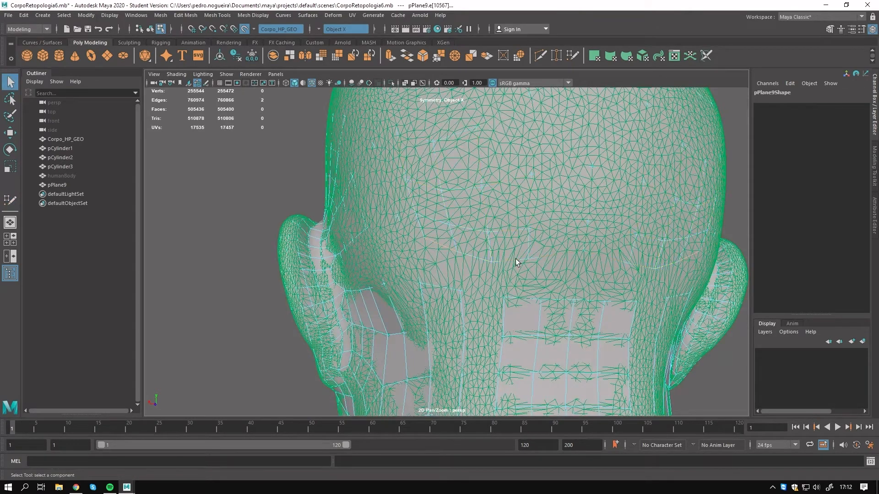
{"action": "key", "text": "F8"}
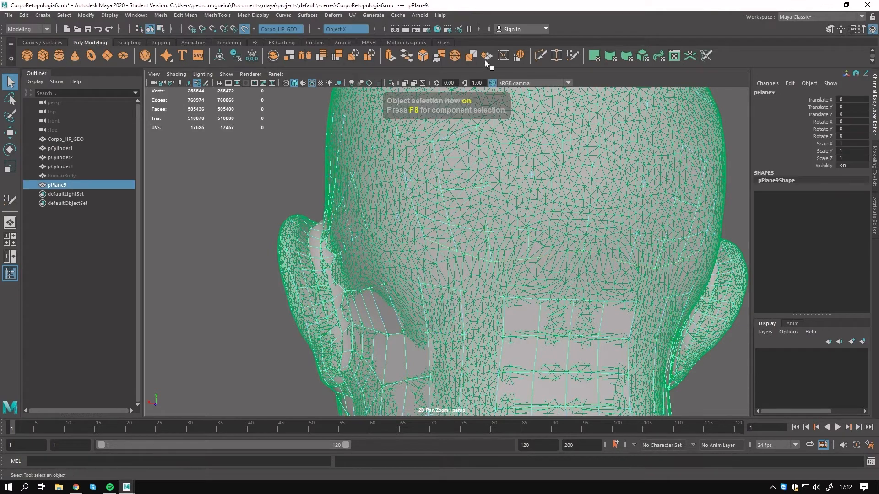
{"action": "left_click", "coordinate": [391, 83]}
Bridge the open border edges of the dome and the head mesh at the back of the skull.
{"action": "key", "text": "F8"}
{"action": "left_click", "coordinate": [446, 249]}
{"action": "left_click_drag", "start_coordinate": [424, 298], "coordinate": [302, 323], "text": "alt"}
{"action": "double_click", "coordinate": [423, 293], "text": "shift"}
{"action": "right_click_drag", "start_coordinate": [446, 258], "coordinate": [440, 365], "text": "shift"}
Turn off the isolated view and activate Quad Draw on the head mesh.
{"action": "key", "text": "a"}
{"action": "left_click_drag", "start_coordinate": [442, 364], "coordinate": [540, 303], "text": "alt"}
{"action": "middle_click_drag", "start_coordinate": [540, 303], "coordinate": [513, 394], "text": "alt"}
{"action": "mouse_move", "coordinate": [513, 394]}
{"action": "right_mouse_down", "text": "alt"}
{"action": "mouse_move", "coordinate": [555, 353]}
{"action": "mouse_move", "coordinate": [527, 229]}
{"action": "right_mouse_up", "text": "alt"}
{"action": "middle_click_drag", "start_coordinate": [527, 229], "coordinate": [481, 280], "text": "alt"}
{"action": "mouse_move", "coordinate": [481, 281]}
{"action": "left_mouse_down", "text": "alt"}
{"action": "mouse_move", "coordinate": [469, 275]}
{"action": "mouse_move", "coordinate": [471, 165]}
{"action": "mouse_move", "coordinate": [451, 233]}
{"action": "mouse_move", "coordinate": [520, 243]}
{"action": "mouse_move", "coordinate": [379, 243]}
{"action": "mouse_move", "coordinate": [444, 252]}
{"action": "mouse_move", "coordinate": [497, 220]}
{"action": "left_mouse_up", "text": "alt"}
{"action": "left_click", "coordinate": [392, 83]}
{"action": "left_click", "coordinate": [572, 56]}
Close the vertical gap at the back of the skull behind the ear with quads and relax the surrounding topology.
{"action": "right_click_drag", "start_coordinate": [497, 220], "coordinate": [504, 184], "text": "alt"}
{"action": "left_click_drag", "start_coordinate": [490, 284], "coordinate": [514, 236], "text": "alt"}
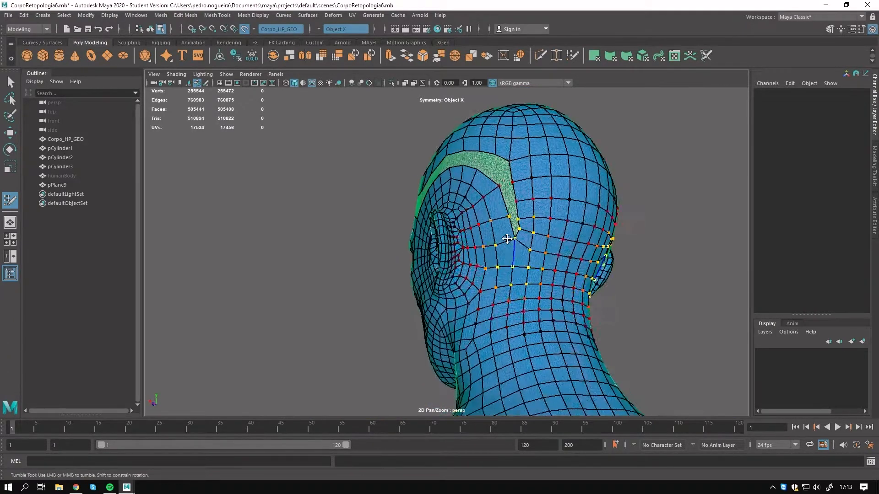
{"action": "right_click_drag", "start_coordinate": [514, 236], "coordinate": [542, 266], "text": "alt"}
{"action": "scroll", "coordinate": [549, 214], "scroll_direction": "up", "scroll_amount": 2}
{"action": "middle_click_drag", "start_coordinate": [550, 214], "coordinate": [484, 272], "text": "alt"}
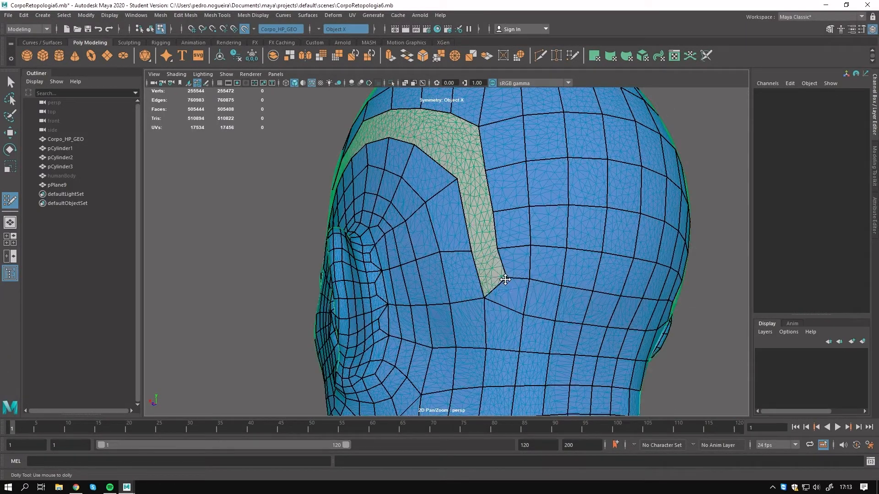
{"action": "left_click", "coordinate": [512, 206], "text": "ctrl+shift"}
{"action": "left_click", "coordinate": [480, 206], "text": "shift"}
{"action": "mouse_move", "coordinate": [514, 294]}
{"action": "left_mouse_down", "text": "shift"}
{"action": "mouse_move", "coordinate": [501, 257]}
{"action": "mouse_move", "coordinate": [614, 227]}
{"action": "left_mouse_up", "text": "shift"}
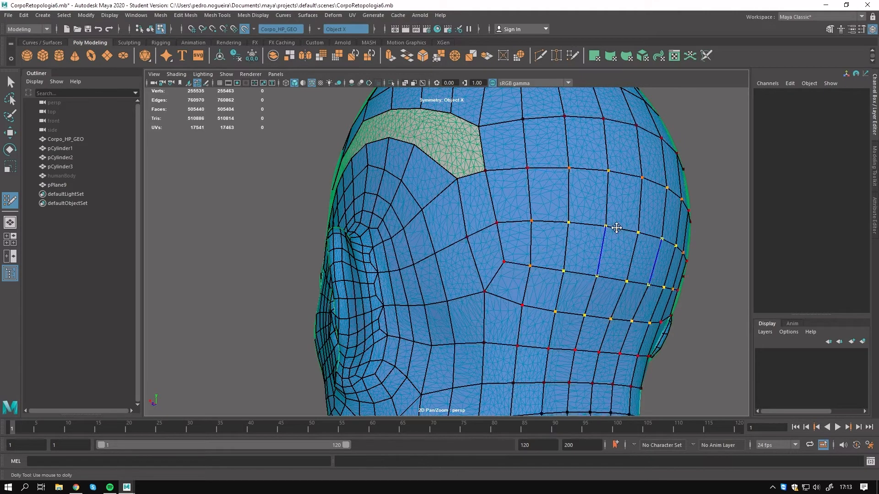
Fill the gap at the centre of the forehead with quads joining the dome to the face.
{"action": "scroll", "coordinate": [521, 247], "scroll_direction": "down", "scroll_amount": 3}
{"action": "left_click_drag", "start_coordinate": [486, 231], "coordinate": [646, 256], "text": "alt"}
{"action": "scroll", "coordinate": [543, 241], "scroll_direction": "up", "scroll_amount": 2}
{"action": "key", "text": "q"}
{"action": "scroll", "coordinate": [543, 241], "scroll_direction": "up", "scroll_amount": 2}
{"action": "key", "text": "y"}
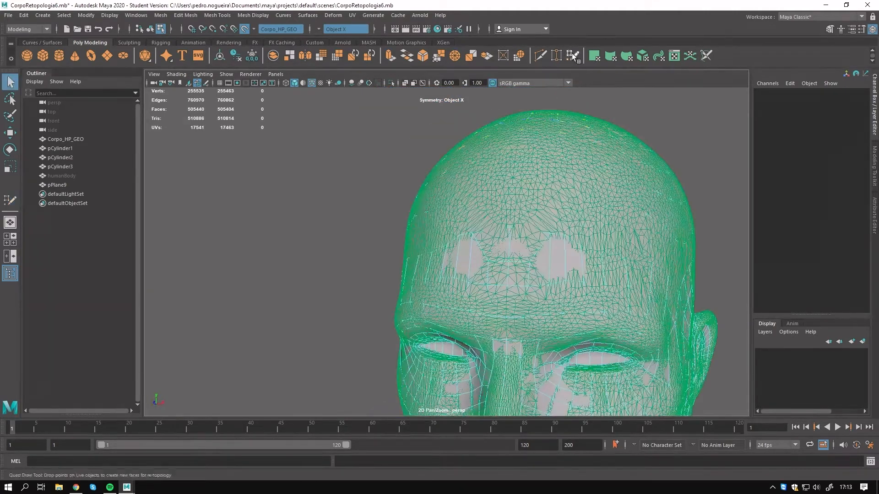
{"action": "key", "text": "F8"}
{"action": "left_click", "coordinate": [539, 214], "text": "shift"}
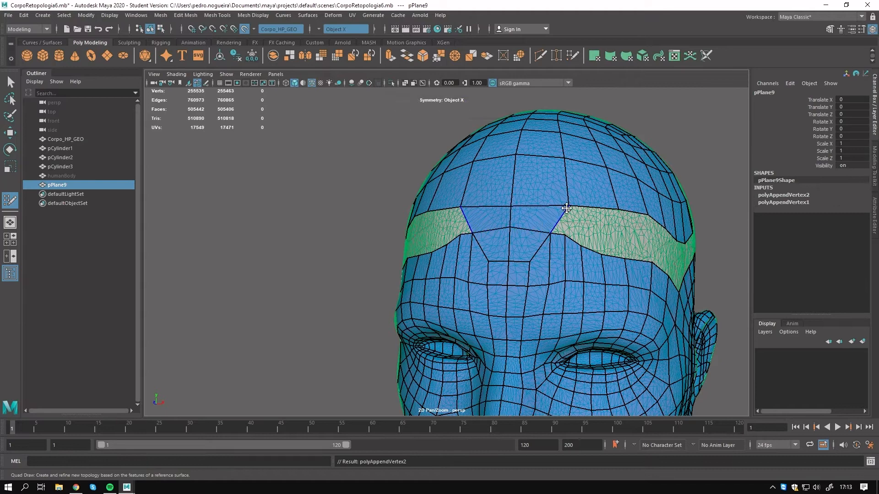
Fill the gap above the ear with quads, working from the back of the skull forward.
{"action": "left_click_drag", "start_coordinate": [599, 208], "coordinate": [531, 243], "text": "alt"}
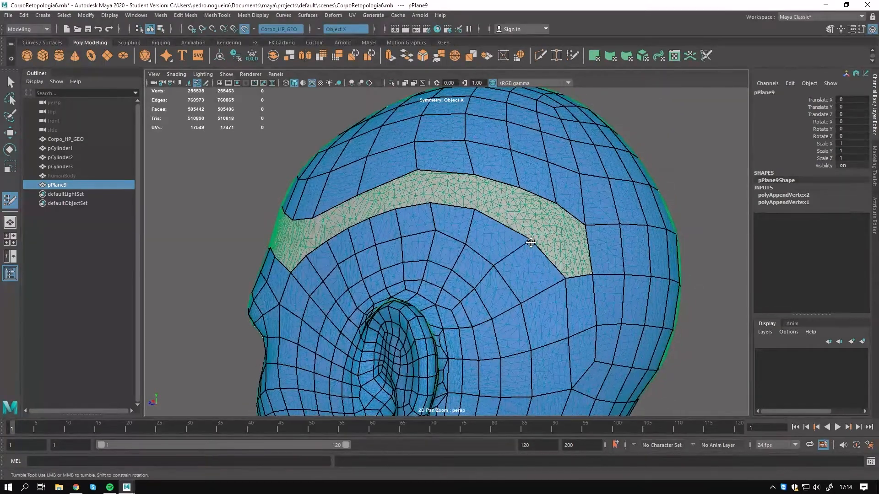
{"action": "left_click", "coordinate": [553, 235], "text": "shift"}
{"action": "left_click", "coordinate": [573, 244], "text": "shift"}
{"action": "left_click", "coordinate": [531, 214], "text": "shift"}
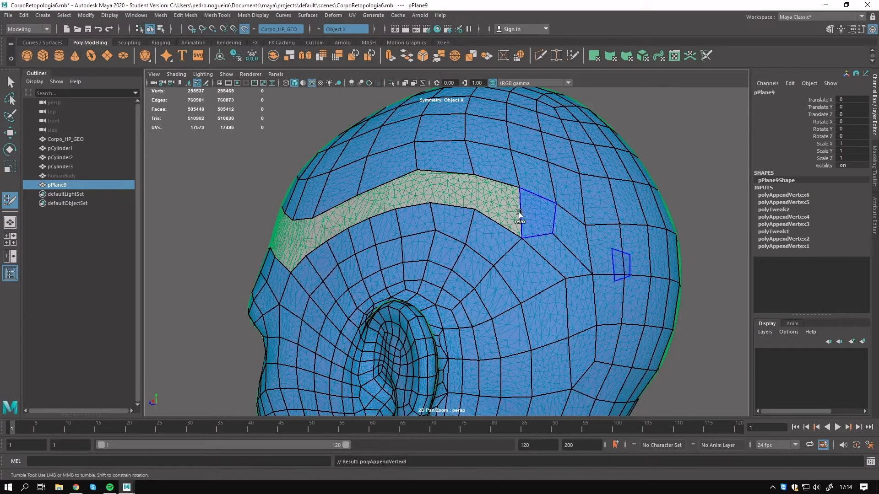
{"action": "left_click", "coordinate": [496, 200], "text": "shift"}
{"action": "left_click", "coordinate": [449, 188], "text": "shift"}
Insert edge loops across the dome and continue filling the side gap with quads toward the temple.
{"action": "left_click_drag", "start_coordinate": [388, 184], "coordinate": [424, 220], "text": "alt"}
{"action": "left_click", "coordinate": [491, 289], "text": "ctrl"}
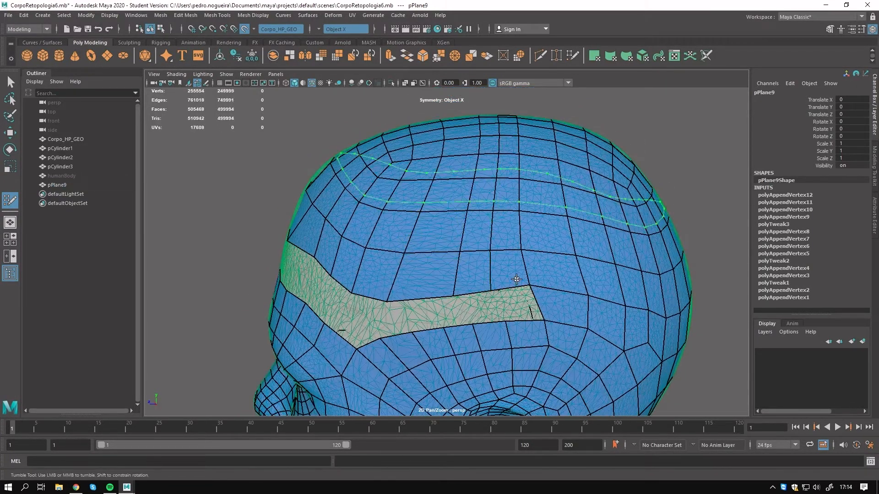
{"action": "left_click", "coordinate": [515, 303], "text": "shift"}
{"action": "left_click", "coordinate": [479, 306], "text": "shift"}
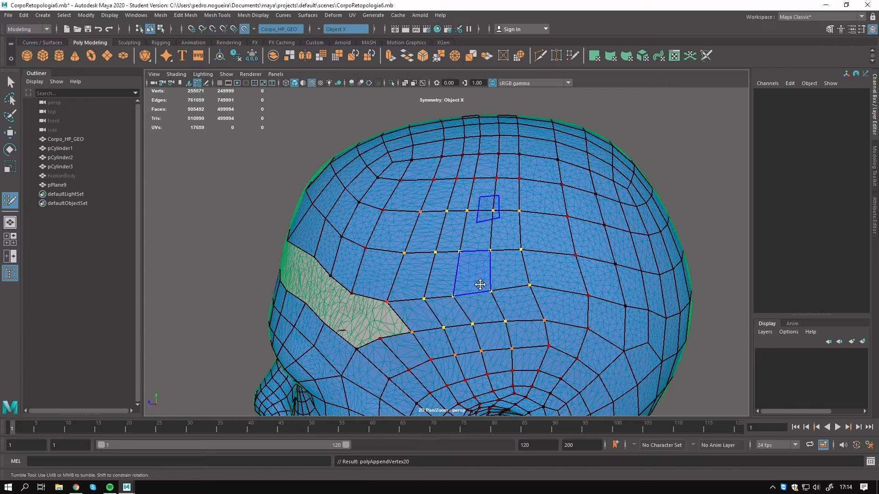
Relax the topology over the side, top and back of the skull to even out the quads.
{"action": "mouse_move", "coordinate": [508, 316]}
{"action": "left_mouse_down", "text": "shift"}
{"action": "mouse_move", "coordinate": [459, 206]}
{"action": "mouse_move", "coordinate": [472, 165]}
{"action": "left_mouse_up", "text": "shift"}
{"action": "left_click_drag", "start_coordinate": [465, 179], "coordinate": [474, 275], "text": "alt"}
{"action": "mouse_move", "coordinate": [495, 330]}
{"action": "left_mouse_down", "text": "shift"}
{"action": "mouse_move", "coordinate": [405, 348]}
{"action": "mouse_move", "coordinate": [546, 359]}
{"action": "mouse_move", "coordinate": [540, 334]}
{"action": "left_mouse_up", "text": "shift"}
{"action": "left_click_drag", "start_coordinate": [471, 229], "coordinate": [474, 179], "text": "alt"}
{"action": "mouse_move", "coordinate": [494, 348]}
{"action": "left_mouse_down", "text": "shift"}
{"action": "mouse_move", "coordinate": [521, 369]}
{"action": "mouse_move", "coordinate": [554, 343]}
{"action": "left_mouse_up", "text": "shift"}
{"action": "right_click_drag", "start_coordinate": [499, 298], "coordinate": [393, 279], "text": "alt"}
{"action": "left_click_drag", "start_coordinate": [392, 279], "coordinate": [321, 261], "text": "alt"}
{"action": "left_click_drag", "start_coordinate": [484, 317], "coordinate": [468, 307], "text": "shift"}
{"action": "left_click_drag", "start_coordinate": [398, 295], "coordinate": [549, 288], "text": "alt"}
{"action": "middle_click_drag", "start_coordinate": [549, 288], "coordinate": [561, 277], "text": "alt"}
Reselect the head retopology mesh and reactivate Quad Draw on it.
{"action": "key", "text": "q"}
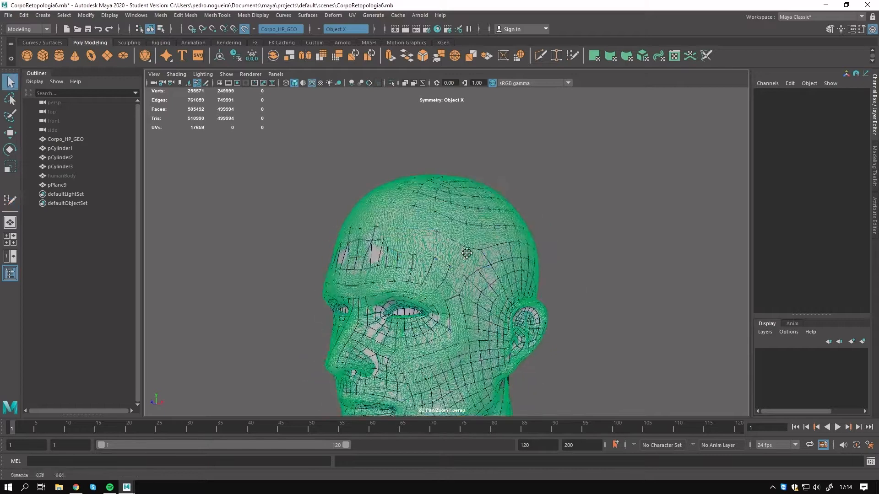
{"action": "right_click_drag", "start_coordinate": [476, 239], "coordinate": [549, 220], "text": "alt"}
{"action": "key", "text": "q"}
{"action": "left_click", "coordinate": [533, 163]}
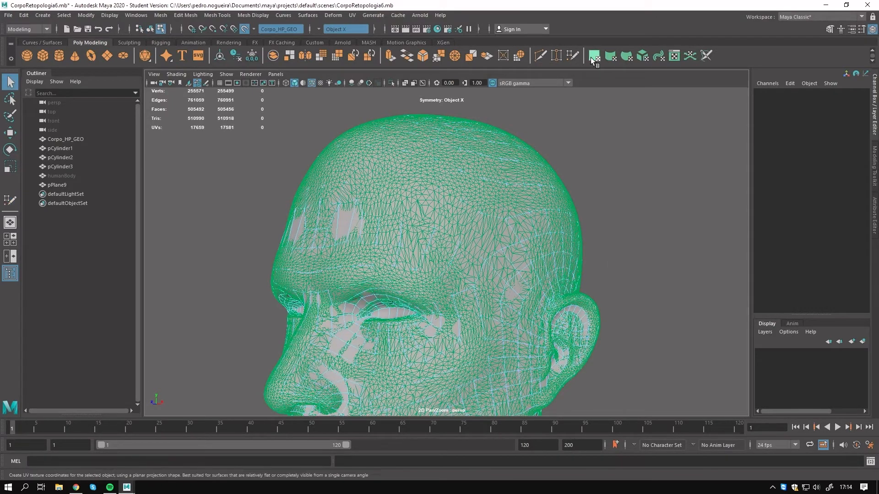
{"action": "left_click", "coordinate": [572, 56]}
Fill the remaining gap from the temple across the forehead with quads.
{"action": "left_click_drag", "start_coordinate": [400, 179], "coordinate": [264, 201], "text": "alt"}
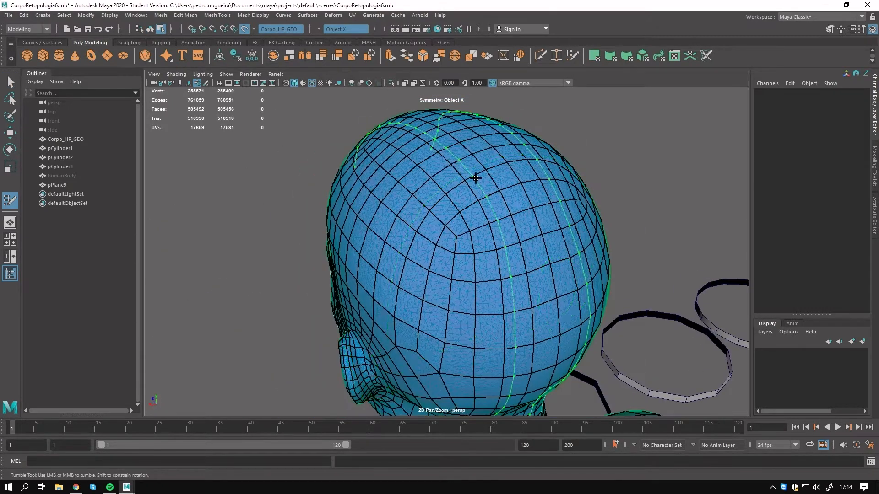
{"action": "left_click_drag", "start_coordinate": [476, 177], "coordinate": [465, 157], "text": "alt"}
{"action": "right_click_drag", "start_coordinate": [440, 197], "coordinate": [323, 252], "text": "alt"}
{"action": "left_click_drag", "start_coordinate": [323, 252], "coordinate": [337, 316], "text": "alt"}
{"action": "left_click_drag", "start_coordinate": [361, 257], "coordinate": [458, 197], "text": "alt"}
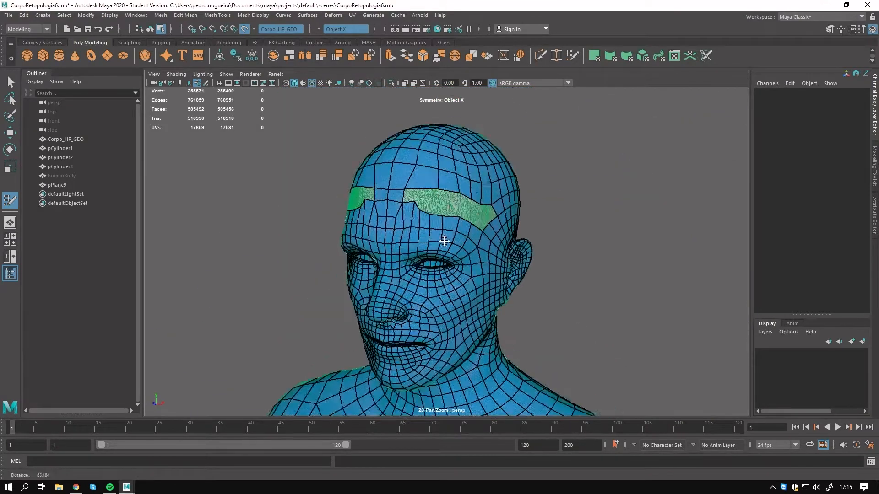
{"action": "right_click_drag", "start_coordinate": [443, 241], "coordinate": [467, 229], "text": "alt"}
{"action": "left_click_drag", "start_coordinate": [424, 196], "coordinate": [362, 220], "text": "alt"}
{"action": "middle_click_drag", "start_coordinate": [362, 220], "coordinate": [435, 222], "text": "alt"}
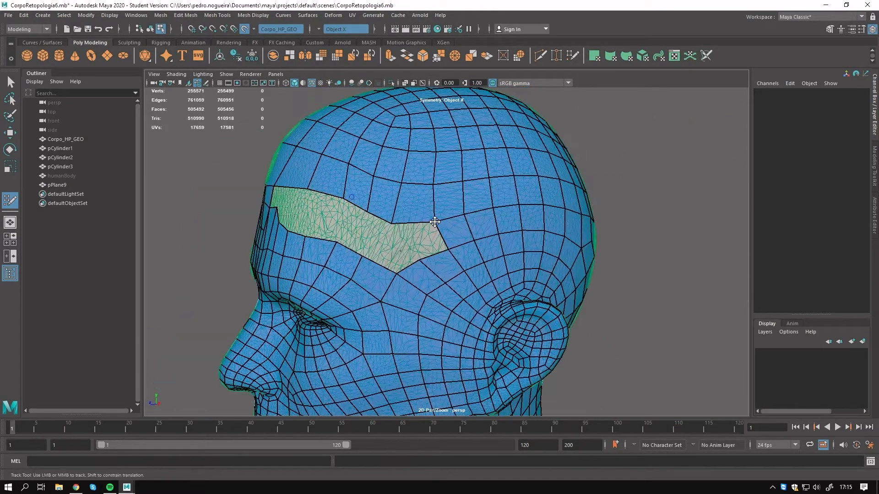
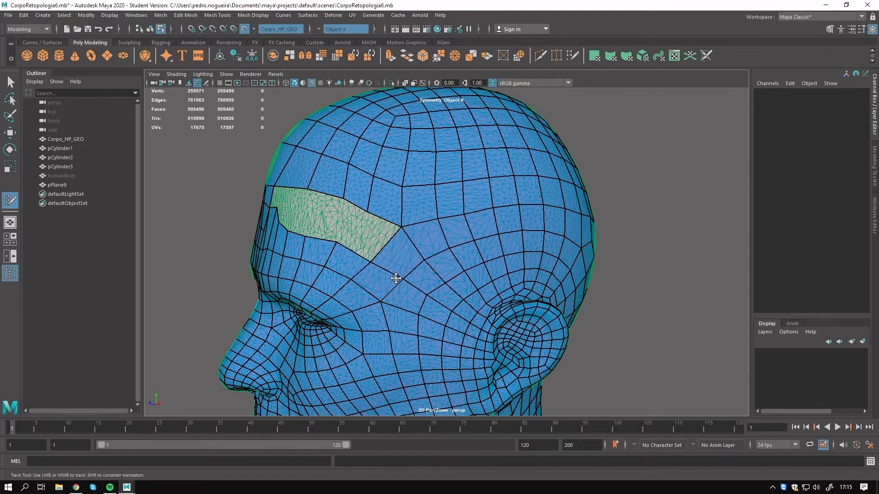
{"action": "left_click_drag", "start_coordinate": [393, 275], "coordinate": [457, 227], "text": "alt"}
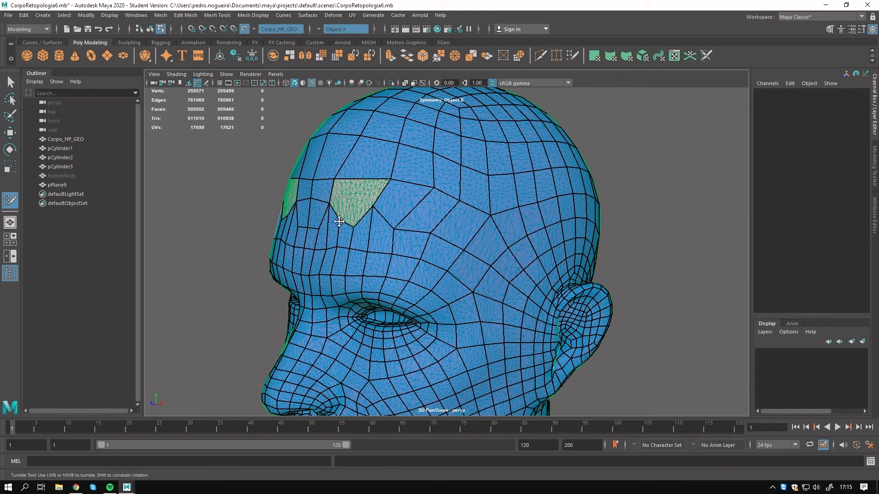
{"action": "left_click_drag", "start_coordinate": [405, 207], "coordinate": [596, 218], "text": "alt"}
Delete the head mesh's construction history and isolate it in the viewport.
{"action": "key", "text": "w"}
{"action": "right_click_drag", "start_coordinate": [485, 165], "coordinate": [526, 148]}
{"action": "left_click", "coordinate": [236, 55]}
{"action": "key", "text": "ctrl+1"}
Examine the forehead edge flow where the dome joins the face.
{"action": "right_click_drag", "start_coordinate": [461, 185], "coordinate": [675, 198]}
{"action": "left_click", "coordinate": [445, 197]}
{"action": "key", "text": "b"}
{"action": "left_click_drag", "start_coordinate": [504, 137], "coordinate": [474, 152], "text": "alt"}
{"action": "right_click_drag", "start_coordinate": [472, 152], "coordinate": [473, 142]}
{"action": "left_click", "coordinate": [468, 241]}
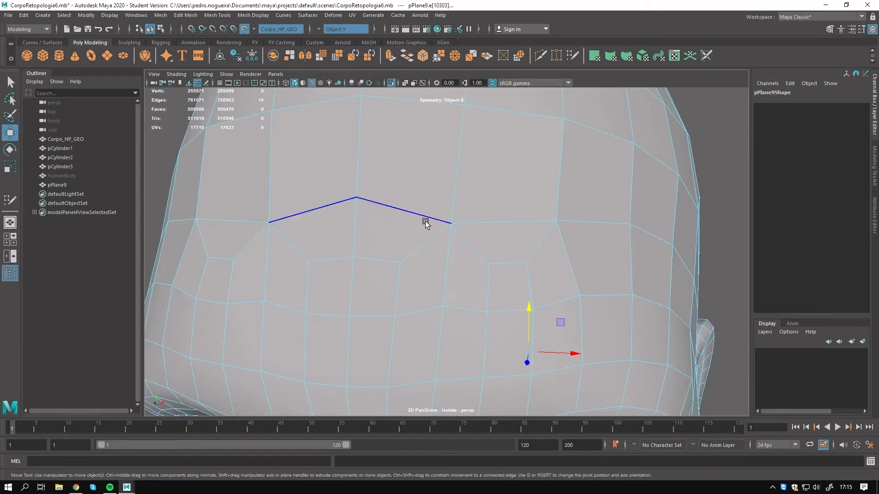
{"action": "right_click_drag", "start_coordinate": [591, 222], "coordinate": [294, 169], "text": "alt"}
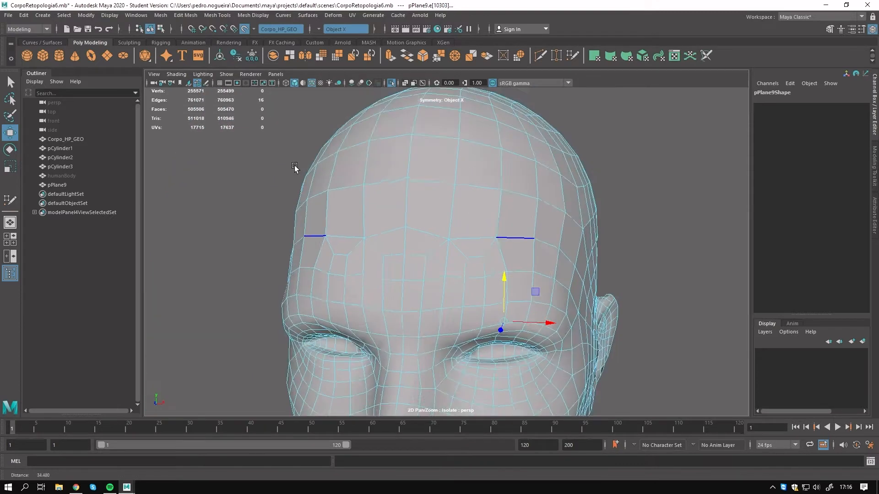
{"action": "left_click_drag", "start_coordinate": [352, 176], "coordinate": [291, 191], "text": "alt"}
{"action": "right_click_drag", "start_coordinate": [290, 190], "coordinate": [371, 206], "text": "alt"}
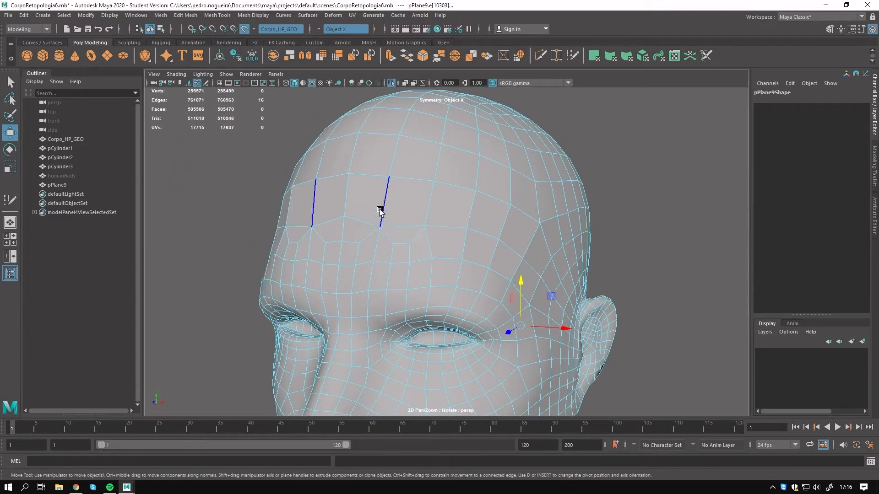
Inspect the head in smooth preview without wireframe on shaded, then return it to unsmoothed display.
{"action": "key", "text": "3"}
{"action": "right_click_drag", "start_coordinate": [412, 179], "coordinate": [451, 169]}
{"action": "left_click", "coordinate": [563, 137]}
{"action": "left_click_drag", "start_coordinate": [531, 190], "coordinate": [478, 200], "text": "alt"}
{"action": "left_click", "coordinate": [312, 84]}
{"action": "left_click_drag", "start_coordinate": [367, 201], "coordinate": [312, 213], "text": "alt"}
{"action": "right_click_drag", "start_coordinate": [312, 213], "coordinate": [340, 219], "text": "alt"}
{"action": "middle_click_drag", "start_coordinate": [339, 220], "coordinate": [362, 223], "text": "alt"}
{"action": "right_click_drag", "start_coordinate": [350, 224], "coordinate": [381, 227], "text": "alt"}
{"action": "left_click_drag", "start_coordinate": [320, 233], "coordinate": [353, 239], "text": "alt"}
{"action": "left_click", "coordinate": [438, 206]}
{"action": "right_click_drag", "start_coordinate": [437, 206], "coordinate": [357, 215], "text": "alt"}
{"action": "left_click_drag", "start_coordinate": [504, 206], "coordinate": [523, 171], "text": "alt"}
{"action": "left_click_drag", "start_coordinate": [430, 176], "coordinate": [469, 183], "text": "alt"}
{"action": "key", "text": "1"}
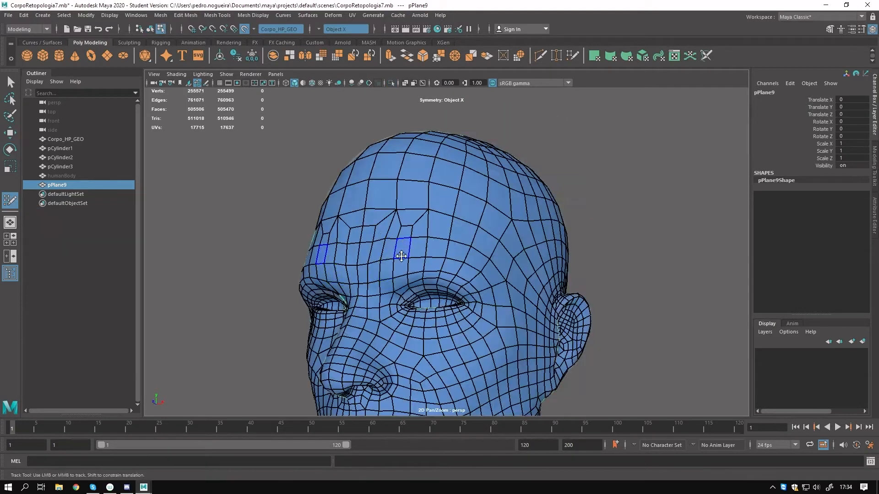
Delete the pinched quads on the upper forehead and rebuild that area with added rows of quads.
{"action": "right_click_drag", "start_coordinate": [402, 251], "coordinate": [420, 277], "text": "alt"}
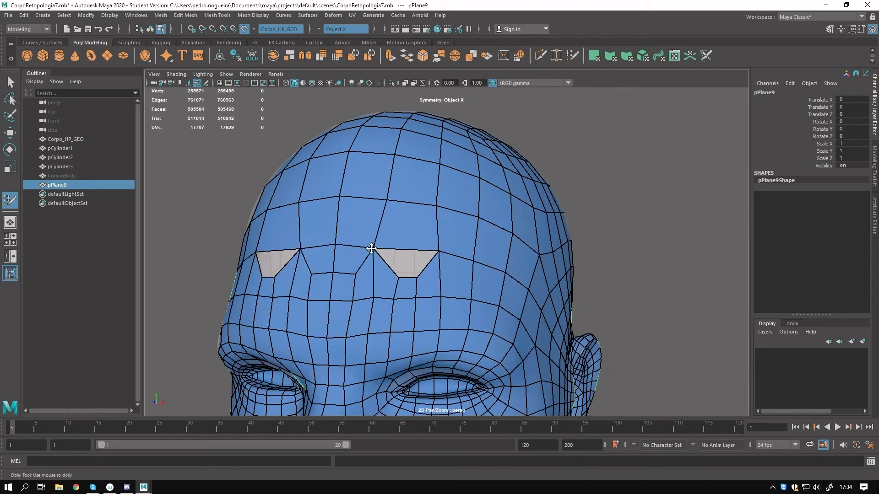
{"action": "left_click", "coordinate": [396, 228], "text": "ctrl+shift"}
{"action": "left_click_drag", "start_coordinate": [404, 255], "coordinate": [373, 226]}
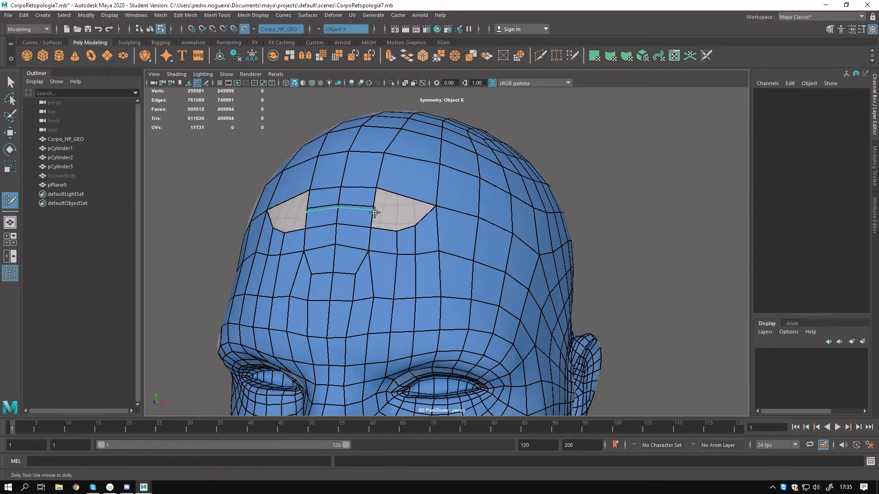
Close the remaining forehead holes with quads and relax the rebuilt area.
{"action": "left_click_drag", "start_coordinate": [424, 250], "coordinate": [396, 260], "text": "shift"}
{"action": "left_click_drag", "start_coordinate": [365, 233], "coordinate": [347, 204], "text": "shift"}
{"action": "right_click_drag", "start_coordinate": [347, 205], "coordinate": [285, 238], "text": "alt"}
{"action": "left_click_drag", "start_coordinate": [284, 237], "coordinate": [383, 271], "text": "alt"}
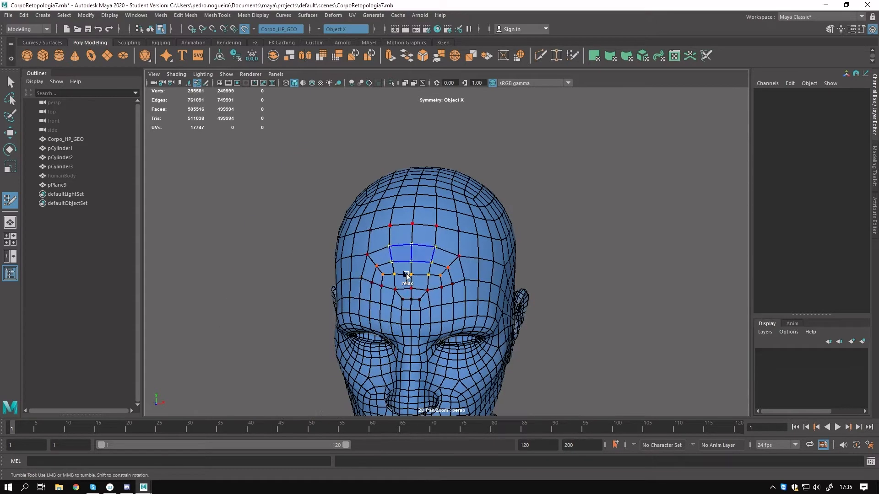
{"action": "left_click_drag", "start_coordinate": [566, 223], "coordinate": [422, 266], "text": "alt"}
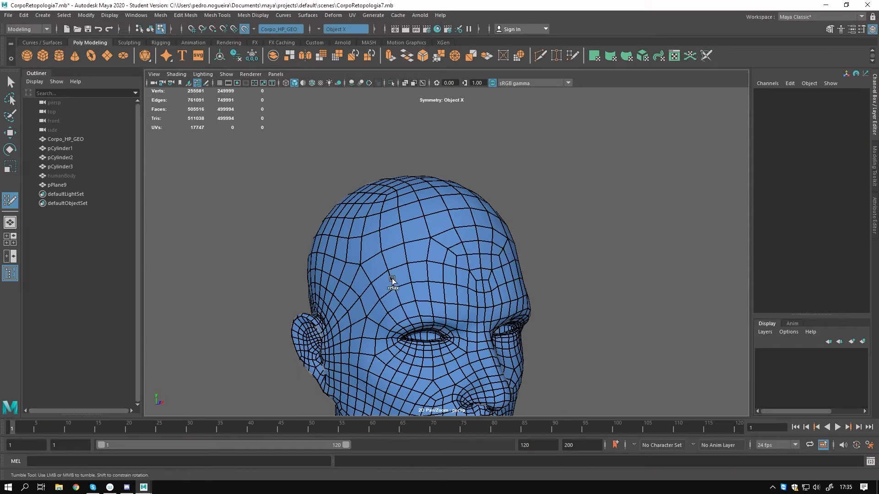
Try deleting an edge loop on the back of the head and undo the deletion.
{"action": "mouse_move", "coordinate": [528, 232]}
{"action": "left_mouse_down", "text": "alt"}
{"action": "mouse_move", "coordinate": [403, 243]}
{"action": "mouse_move", "coordinate": [451, 221]}
{"action": "mouse_move", "coordinate": [439, 215]}
{"action": "mouse_move", "coordinate": [583, 316]}
{"action": "mouse_move", "coordinate": [640, 295]}
{"action": "mouse_move", "coordinate": [330, 270]}
{"action": "mouse_move", "coordinate": [370, 318]}
{"action": "mouse_move", "coordinate": [302, 325]}
{"action": "mouse_move", "coordinate": [293, 336]}
{"action": "left_mouse_up", "text": "alt"}
{"action": "key", "text": "q"}
{"action": "key", "text": "y"}
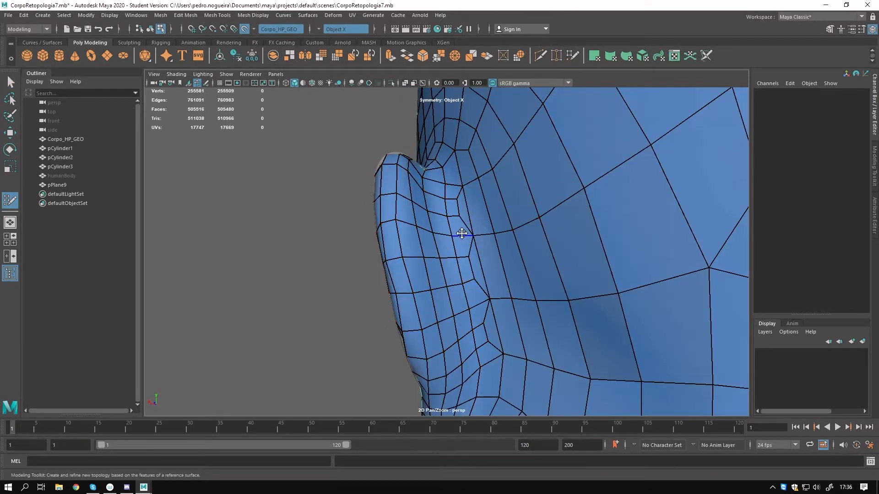
{"action": "left_click_drag", "start_coordinate": [367, 273], "coordinate": [444, 280], "text": "alt"}
{"action": "left_click", "coordinate": [540, 237], "text": "ctrl+shift"}
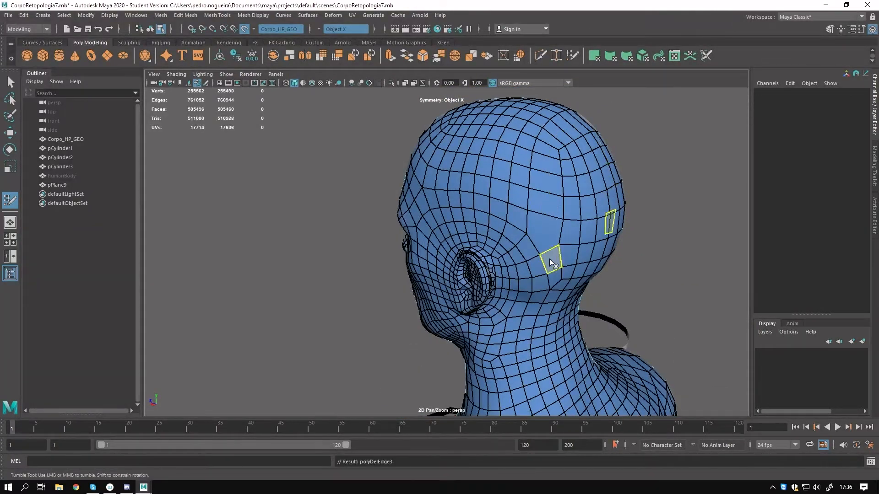
{"action": "key", "text": "ctrl+z"}
Straighten the mesh's jagged lower border above the knees and extend quads down over the front of the knee.
{"action": "left_click_drag", "start_coordinate": [549, 275], "coordinate": [451, 245], "text": "alt"}
{"action": "right_click_drag", "start_coordinate": [451, 245], "coordinate": [436, 233], "text": "alt"}
{"action": "left_click_drag", "start_coordinate": [437, 233], "coordinate": [510, 293], "text": "alt"}
{"action": "middle_click_drag", "start_coordinate": [510, 293], "coordinate": [476, 201], "text": "alt"}
{"action": "right_click_drag", "start_coordinate": [476, 201], "coordinate": [502, 313], "text": "alt"}
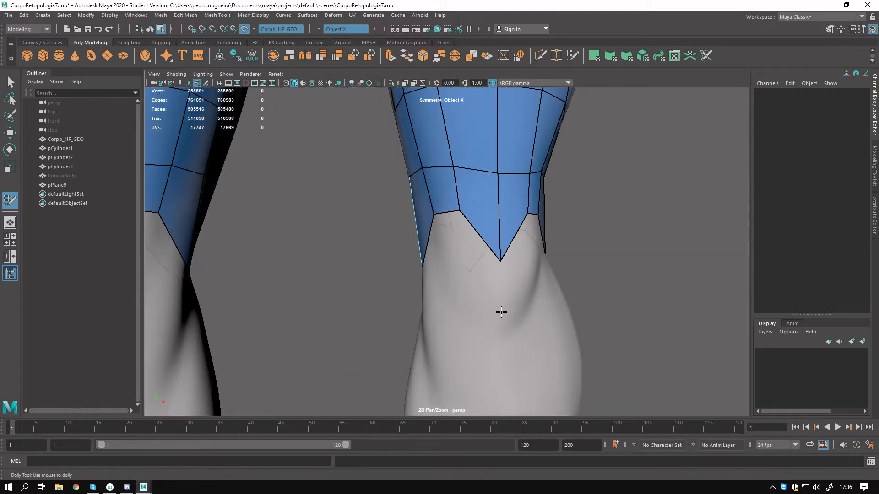
{"action": "right_click_drag", "start_coordinate": [460, 224], "coordinate": [455, 218], "text": "alt"}
{"action": "middle_click_drag", "start_coordinate": [466, 227], "coordinate": [499, 237], "text": "alt"}
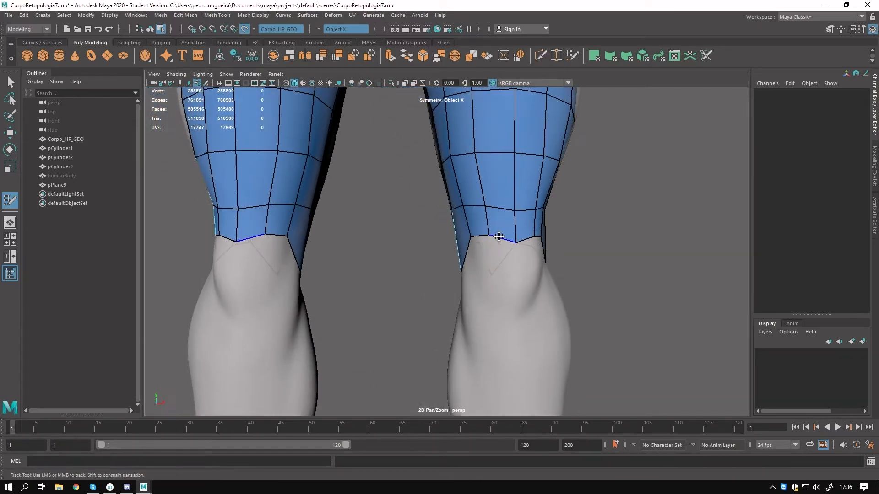
{"action": "left_click_drag", "start_coordinate": [525, 240], "coordinate": [529, 271]}
{"action": "left_click_drag", "start_coordinate": [528, 271], "coordinate": [548, 261], "text": "alt"}
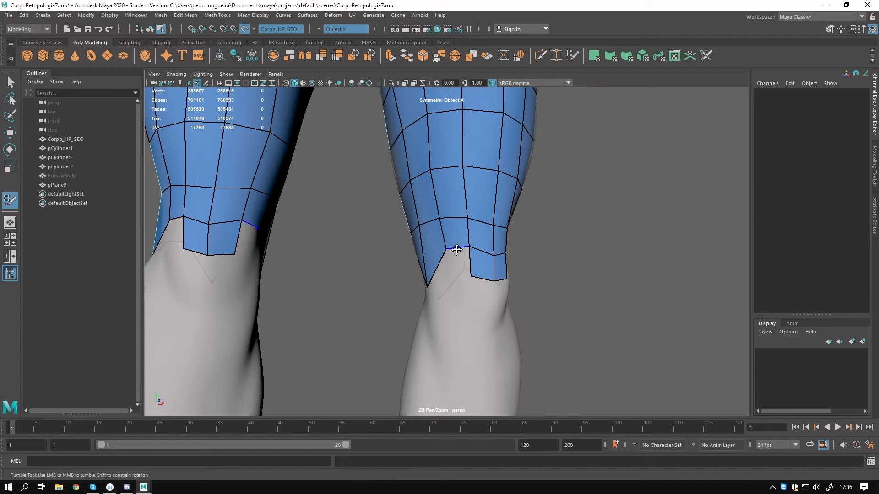
{"action": "left_click_drag", "start_coordinate": [447, 258], "coordinate": [437, 273], "text": "alt"}
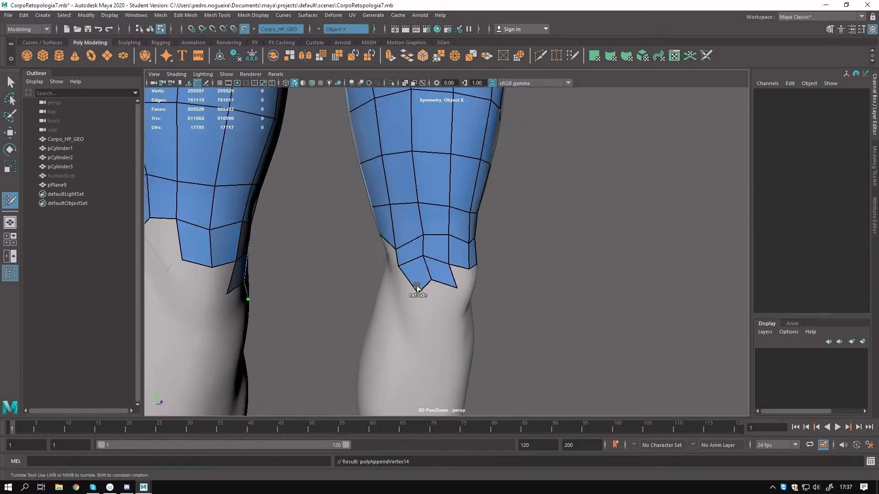
Draw a curved ring of quads around the kneecap and fill quads against the rows above it.
{"action": "left_click_drag", "start_coordinate": [441, 306], "coordinate": [507, 205], "text": "alt"}
{"action": "scroll", "coordinate": [427, 240], "scroll_direction": "up", "scroll_amount": 2}
{"action": "scroll", "coordinate": [443, 199], "scroll_direction": "down", "scroll_amount": 3}
{"action": "left_click", "coordinate": [532, 172], "text": "shift"}
{"action": "mouse_move", "coordinate": [532, 173]}
{"action": "left_mouse_down", "text": "alt"}
{"action": "mouse_move", "coordinate": [534, 206]}
{"action": "mouse_move", "coordinate": [448, 203]}
{"action": "left_mouse_up", "text": "alt"}
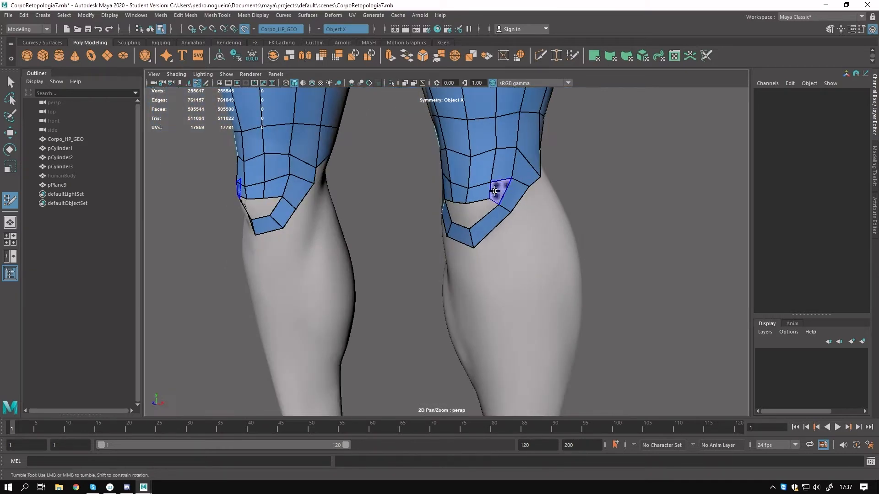
{"action": "left_click", "coordinate": [499, 192], "text": "shift"}
{"action": "left_click_drag", "start_coordinate": [499, 192], "coordinate": [538, 202], "text": "alt"}
{"action": "left_click", "coordinate": [470, 216], "text": "shift"}
{"action": "left_click", "coordinate": [445, 221], "text": "shift"}
{"action": "mouse_move", "coordinate": [438, 225]}
{"action": "left_mouse_down", "text": "alt"}
{"action": "mouse_move", "coordinate": [422, 234]}
{"action": "mouse_move", "coordinate": [451, 231]}
{"action": "mouse_move", "coordinate": [423, 234]}
{"action": "left_mouse_up", "text": "alt"}
{"action": "scroll", "coordinate": [458, 222], "scroll_direction": "up", "scroll_amount": 4}
Delete the uneven faces inside the kneecap ring and fill its centre and side gaps with new quads.
{"action": "middle_click_drag", "start_coordinate": [499, 197], "coordinate": [459, 221], "text": "alt"}
{"action": "left_click", "coordinate": [461, 222], "text": "ctrl+shift"}
{"action": "left_click", "coordinate": [460, 211], "text": "ctrl+shift"}
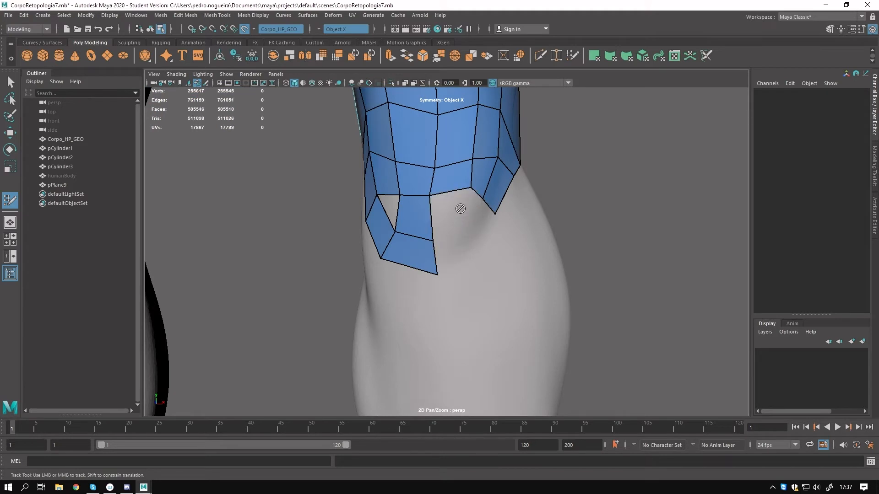
{"action": "left_click", "coordinate": [454, 212], "text": "shift"}
{"action": "left_click", "coordinate": [450, 249], "text": "shift"}
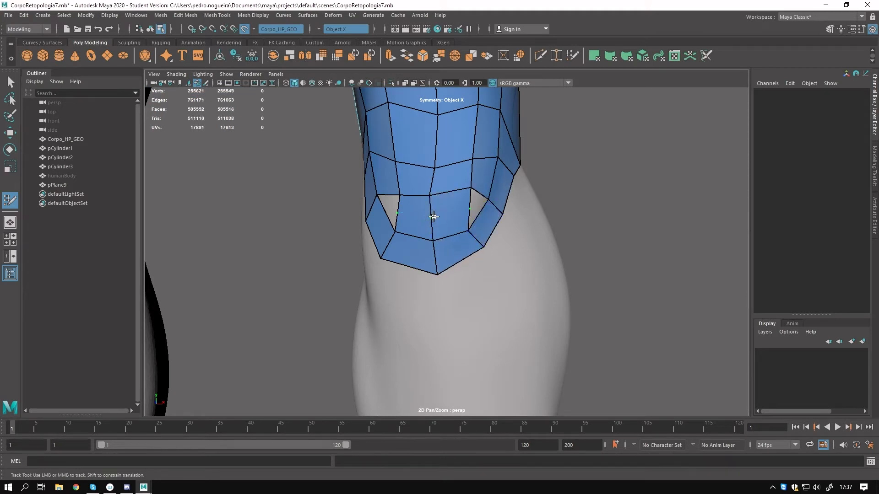
{"action": "left_click", "coordinate": [393, 208], "text": "shift"}
{"action": "left_click", "coordinate": [473, 209], "text": "shift"}
{"action": "left_click_drag", "start_coordinate": [471, 179], "coordinate": [494, 182], "text": "alt"}
{"action": "middle_click_drag", "start_coordinate": [494, 181], "coordinate": [427, 194], "text": "alt"}
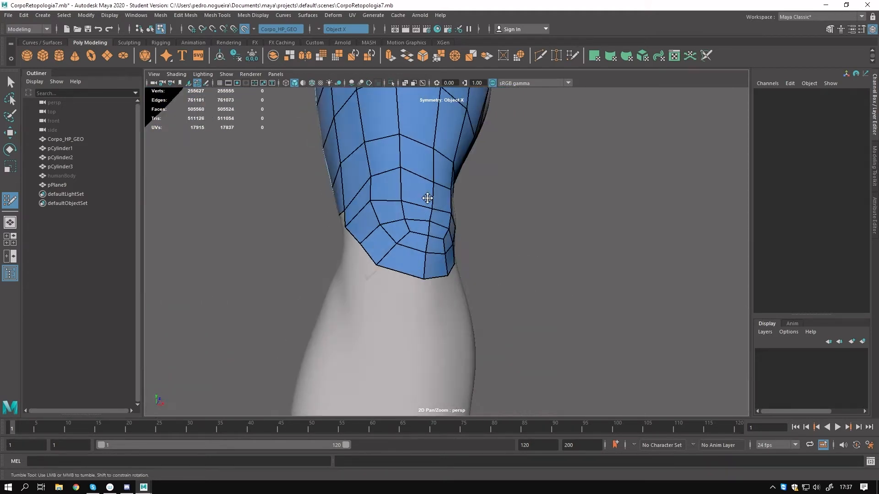
Delete the construction history of the pPlane9 retopology mesh and return to component selection.
{"action": "left_click_drag", "start_coordinate": [433, 223], "coordinate": [373, 251], "text": "alt"}
{"action": "middle_click_drag", "start_coordinate": [373, 251], "coordinate": [485, 224], "text": "alt"}
{"action": "mouse_move", "coordinate": [486, 224]}
{"action": "left_mouse_down", "text": "alt"}
{"action": "mouse_move", "coordinate": [460, 218]}
{"action": "mouse_move", "coordinate": [573, 232]}
{"action": "mouse_move", "coordinate": [355, 210]}
{"action": "mouse_move", "coordinate": [476, 201]}
{"action": "left_mouse_up", "text": "alt"}
{"action": "middle_click_drag", "start_coordinate": [476, 200], "coordinate": [461, 244], "text": "alt"}
{"action": "key", "text": "q"}
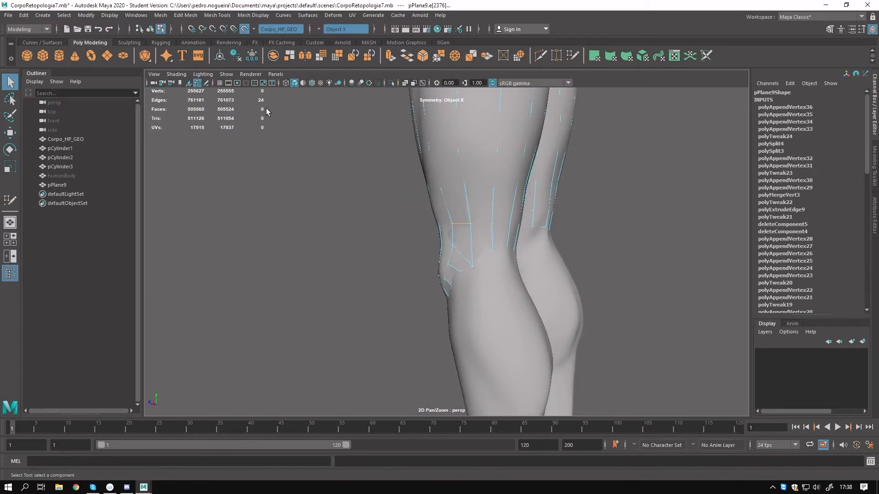
{"action": "left_click_drag", "start_coordinate": [271, 124], "coordinate": [394, 187], "text": "alt"}
{"action": "middle_click_drag", "start_coordinate": [394, 188], "coordinate": [527, 237], "text": "alt"}
{"action": "right_click_drag", "start_coordinate": [475, 206], "coordinate": [508, 188]}
{"action": "left_click_drag", "start_coordinate": [517, 220], "coordinate": [485, 220], "text": "alt"}
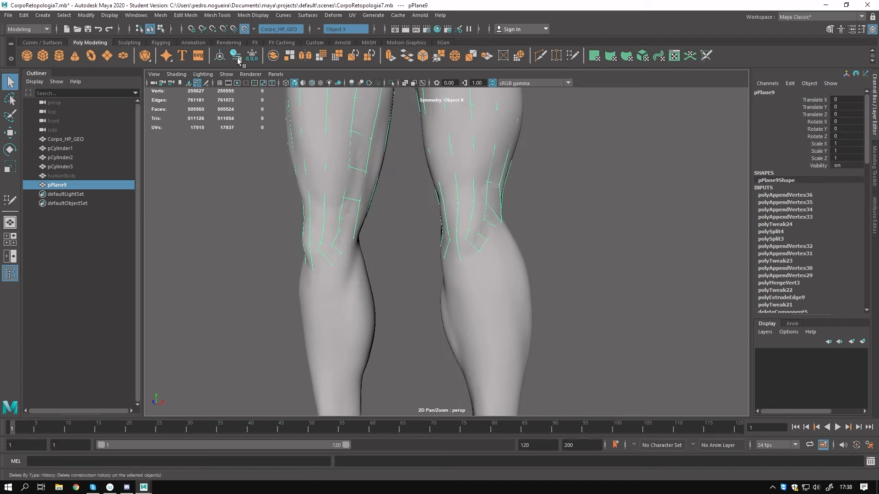
{"action": "left_click", "coordinate": [236, 55]}
{"action": "right_click_drag", "start_coordinate": [493, 210], "coordinate": [492, 180]}
{"action": "left_click_drag", "start_coordinate": [267, 103], "coordinate": [479, 260], "text": "alt"}
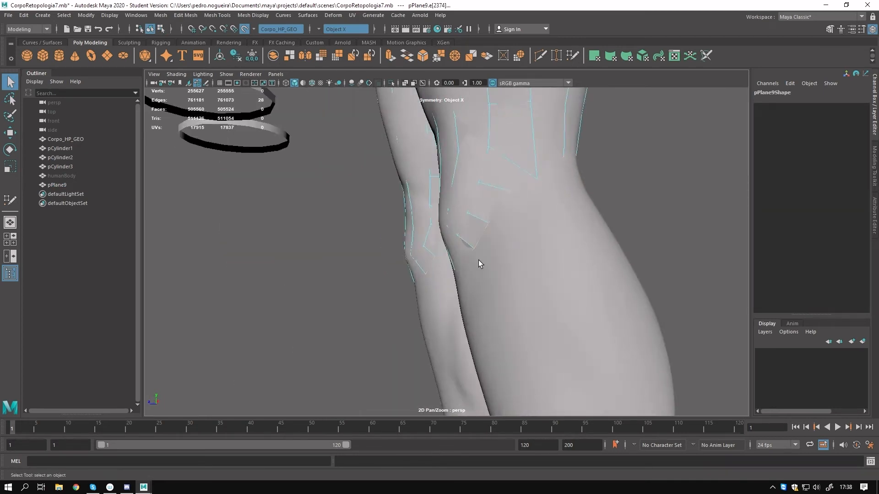
Fill in more quads along the side of the knee beside the kneecap ring.
{"action": "left_click_drag", "start_coordinate": [445, 233], "coordinate": [416, 118], "text": "alt"}
{"action": "key", "text": "y"}
{"action": "mouse_move", "coordinate": [542, 215]}
{"action": "left_mouse_down", "text": "alt"}
{"action": "mouse_move", "coordinate": [474, 219]}
{"action": "mouse_move", "coordinate": [651, 253]}
{"action": "mouse_move", "coordinate": [397, 255]}
{"action": "mouse_move", "coordinate": [475, 304]}
{"action": "mouse_move", "coordinate": [472, 222]}
{"action": "mouse_move", "coordinate": [455, 263]}
{"action": "mouse_move", "coordinate": [485, 254]}
{"action": "left_mouse_up", "text": "alt"}
{"action": "left_click_drag", "start_coordinate": [485, 255], "coordinate": [474, 243], "text": "alt"}
{"action": "left_click_drag", "start_coordinate": [474, 243], "coordinate": [426, 213], "text": "alt"}
{"action": "left_click", "coordinate": [487, 237], "text": "shift"}
{"action": "left_click", "coordinate": [475, 232], "text": "shift"}
{"action": "left_click", "coordinate": [443, 227], "text": "shift"}
{"action": "mouse_move", "coordinate": [427, 213]}
{"action": "left_mouse_down", "text": "alt"}
{"action": "mouse_move", "coordinate": [395, 201]}
{"action": "mouse_move", "coordinate": [419, 210]}
{"action": "left_mouse_up", "text": "alt"}
Continue the quads around the knee and check both legs from the front.
{"action": "left_click_drag", "start_coordinate": [419, 210], "coordinate": [514, 250], "text": "alt"}
{"action": "left_click", "coordinate": [419, 197], "text": "shift"}
{"action": "left_click_drag", "start_coordinate": [508, 243], "coordinate": [426, 242], "text": "alt"}
{"action": "mouse_move", "coordinate": [394, 183]}
{"action": "left_mouse_down", "text": "alt"}
{"action": "mouse_move", "coordinate": [441, 151]}
{"action": "mouse_move", "coordinate": [435, 212]}
{"action": "mouse_move", "coordinate": [404, 206]}
{"action": "mouse_move", "coordinate": [417, 154]}
{"action": "mouse_move", "coordinate": [463, 188]}
{"action": "mouse_move", "coordinate": [406, 216]}
{"action": "mouse_move", "coordinate": [442, 238]}
{"action": "mouse_move", "coordinate": [444, 261]}
{"action": "left_mouse_up", "text": "alt"}
{"action": "left_click_drag", "start_coordinate": [457, 221], "coordinate": [495, 251], "text": "alt"}
{"action": "right_click_drag", "start_coordinate": [495, 251], "coordinate": [387, 233], "text": "alt"}
{"action": "left_click_drag", "start_coordinate": [387, 234], "coordinate": [440, 233], "text": "alt"}
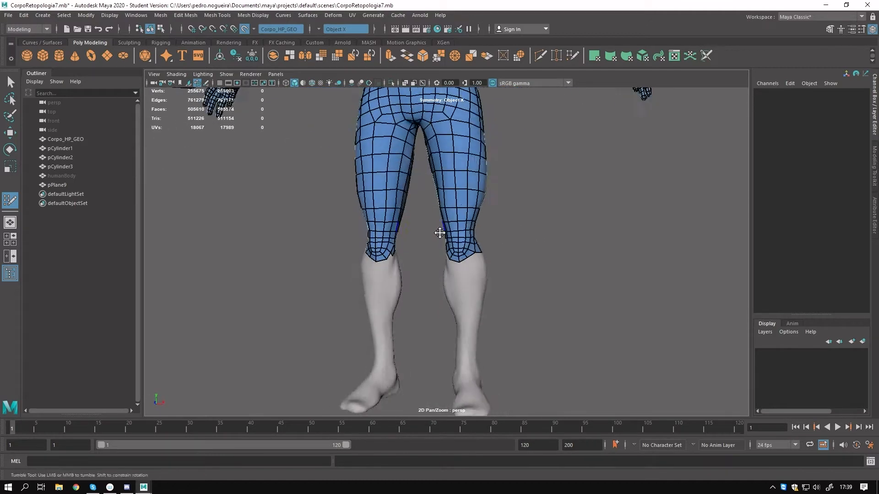
Select the uneven faces over and around the kneecaps and delete them, leaving a straight border.
{"action": "right_click_drag", "start_coordinate": [439, 233], "coordinate": [481, 231], "text": "alt"}
{"action": "key", "text": "q"}
{"action": "right_click_drag", "start_coordinate": [459, 264], "coordinate": [459, 293]}
{"action": "left_click_drag", "start_coordinate": [420, 312], "coordinate": [529, 235]}
{"action": "left_click_drag", "start_coordinate": [529, 235], "coordinate": [485, 174], "text": "alt"}
{"action": "key", "text": "Delete"}
Set Quad Draw's Extend option to Loop and extend the border loop down over the knees.
{"action": "left_click", "coordinate": [572, 55]}
{"action": "mouse_move", "coordinate": [485, 242]}
{"action": "left_mouse_down", "text": "alt"}
{"action": "mouse_move", "coordinate": [569, 282]}
{"action": "mouse_move", "coordinate": [505, 247]}
{"action": "mouse_move", "coordinate": [520, 247]}
{"action": "left_mouse_up", "text": "alt"}
{"action": "left_click", "coordinate": [874, 164]}
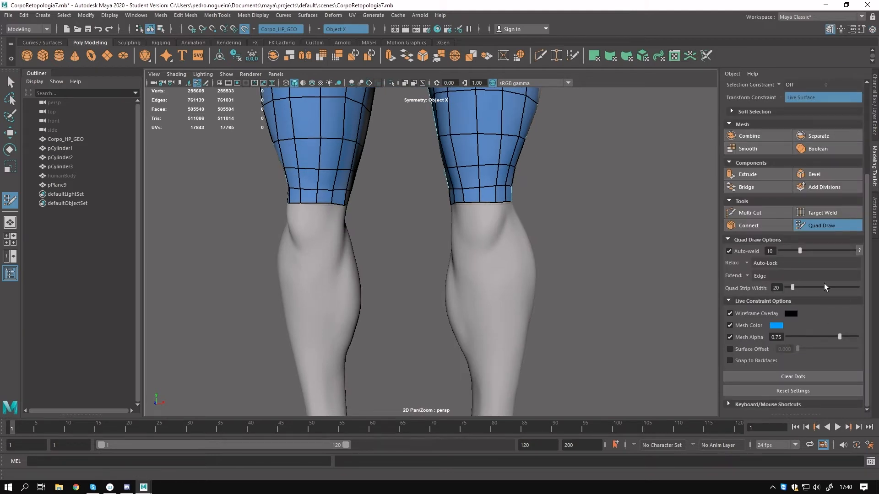
{"action": "left_click", "coordinate": [772, 275]}
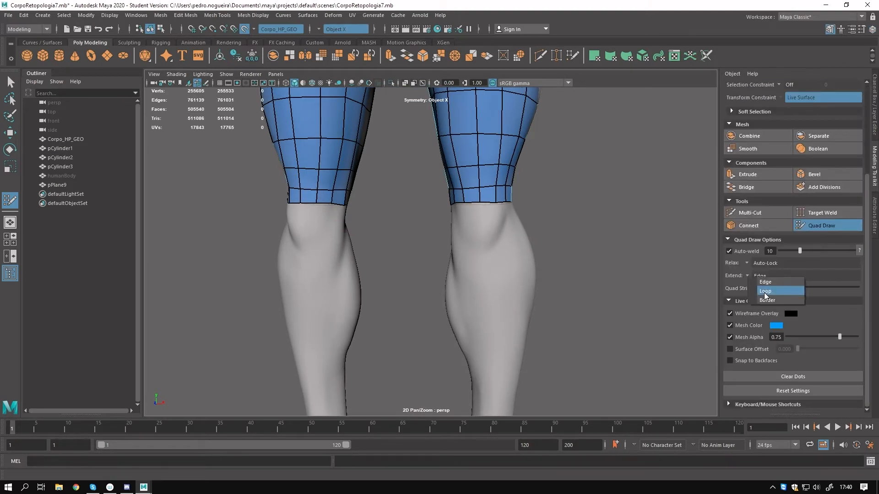
{"action": "left_click_drag", "start_coordinate": [489, 207], "coordinate": [493, 226]}
{"action": "left_click_drag", "start_coordinate": [493, 227], "coordinate": [499, 255]}
Extend further whole loops of quads down the calves and shins to the ankles.
{"action": "right_click_drag", "start_coordinate": [495, 252], "coordinate": [424, 232], "text": "alt"}
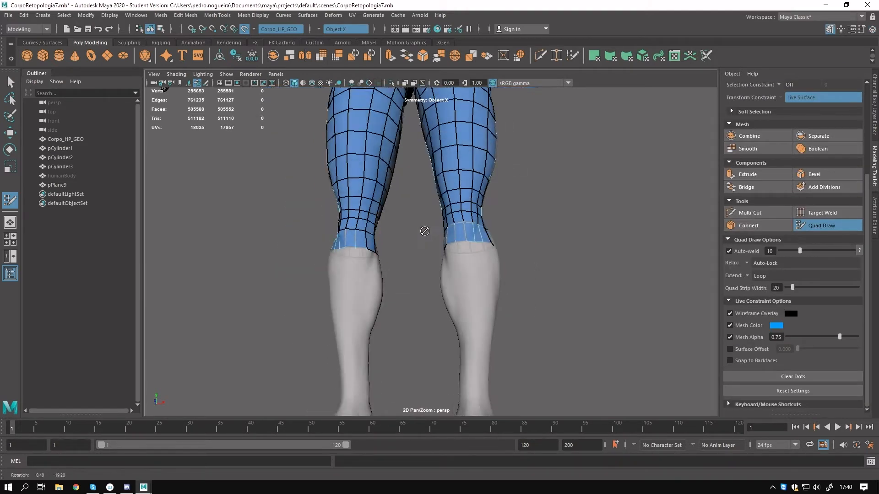
{"action": "left_click_drag", "start_coordinate": [424, 232], "coordinate": [430, 202], "text": "alt"}
{"action": "right_click_drag", "start_coordinate": [430, 202], "coordinate": [476, 220], "text": "alt"}
{"action": "left_click_drag", "start_coordinate": [491, 239], "coordinate": [493, 255]}
{"action": "left_click_drag", "start_coordinate": [493, 256], "coordinate": [496, 294]}
{"action": "mouse_move", "coordinate": [494, 289]}
{"action": "right_mouse_down", "text": "alt"}
{"action": "mouse_move", "coordinate": [422, 194]}
{"action": "mouse_move", "coordinate": [474, 202]}
{"action": "right_mouse_up", "text": "alt"}
{"action": "left_click_drag", "start_coordinate": [474, 201], "coordinate": [483, 359], "text": "alt"}
{"action": "middle_click_drag", "start_coordinate": [483, 360], "coordinate": [430, 261], "text": "alt"}
Try dragging the mesh border at the ankle and undo the change.
{"action": "right_click_drag", "start_coordinate": [430, 261], "coordinate": [467, 275], "text": "alt"}
{"action": "mouse_move", "coordinate": [467, 274]}
{"action": "left_mouse_down", "text": "alt"}
{"action": "mouse_move", "coordinate": [357, 296]}
{"action": "mouse_move", "coordinate": [372, 297]}
{"action": "left_mouse_up", "text": "alt"}
{"action": "right_click_drag", "start_coordinate": [371, 298], "coordinate": [426, 300], "text": "alt"}
{"action": "middle_click_drag", "start_coordinate": [426, 300], "coordinate": [462, 265], "text": "alt"}
{"action": "left_click_drag", "start_coordinate": [348, 284], "coordinate": [390, 284], "text": "alt"}
{"action": "left_click_drag", "start_coordinate": [327, 296], "coordinate": [385, 296]}
{"action": "key", "text": "ctrl+z"}
Add edge loops around the lower shins and relax the quads there into even spacing.
{"action": "left_click_drag", "start_coordinate": [352, 236], "coordinate": [292, 233], "text": "alt"}
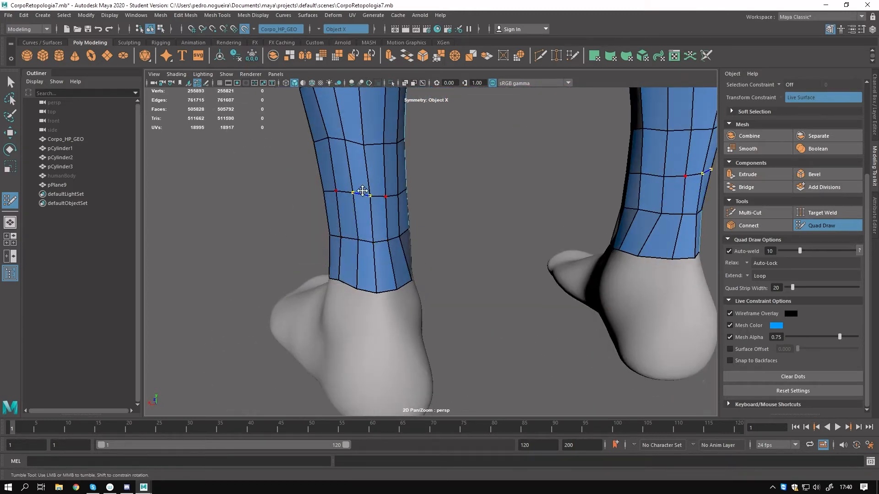
{"action": "left_click_drag", "start_coordinate": [370, 145], "coordinate": [365, 179], "text": "shift"}
{"action": "right_click_drag", "start_coordinate": [365, 178], "coordinate": [339, 183], "text": "alt"}
{"action": "left_click_drag", "start_coordinate": [339, 183], "coordinate": [322, 215], "text": "alt"}
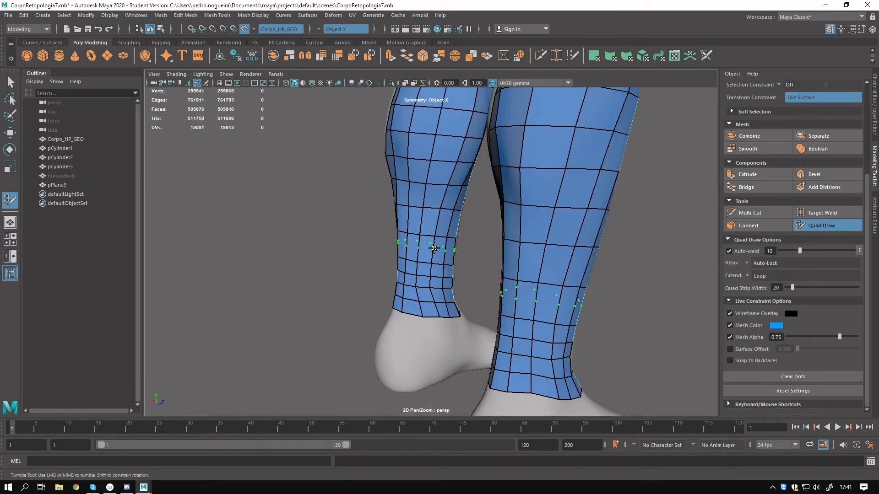
{"action": "mouse_move", "coordinate": [410, 203]}
{"action": "left_mouse_down", "text": "shift"}
{"action": "mouse_move", "coordinate": [440, 198]}
{"action": "mouse_move", "coordinate": [432, 215]}
{"action": "left_mouse_up", "text": "shift"}
{"action": "left_click_drag", "start_coordinate": [375, 197], "coordinate": [430, 183], "text": "alt"}
{"action": "left_click_drag", "start_coordinate": [410, 135], "coordinate": [420, 259], "text": "shift"}
{"action": "left_click_drag", "start_coordinate": [335, 253], "coordinate": [412, 247], "text": "alt"}
{"action": "left_click_drag", "start_coordinate": [420, 220], "coordinate": [422, 248], "text": "shift"}
Relax the calf quads around the front, side and back of the legs.
{"action": "right_click_drag", "start_coordinate": [366, 275], "coordinate": [307, 300], "text": "alt"}
{"action": "middle_click_drag", "start_coordinate": [306, 300], "coordinate": [315, 293], "text": "alt"}
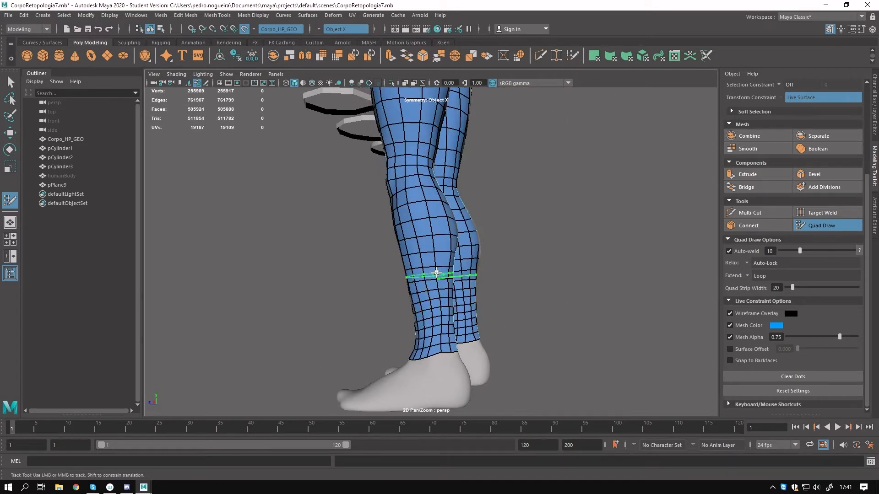
{"action": "left_click_drag", "start_coordinate": [318, 310], "coordinate": [242, 307], "text": "alt"}
{"action": "mouse_move", "coordinate": [422, 233]}
{"action": "left_mouse_down", "text": "shift"}
{"action": "mouse_move", "coordinate": [424, 262]}
{"action": "mouse_move", "coordinate": [448, 297]}
{"action": "mouse_move", "coordinate": [453, 243]}
{"action": "mouse_move", "coordinate": [409, 278]}
{"action": "mouse_move", "coordinate": [412, 206]}
{"action": "left_mouse_up", "text": "shift"}
{"action": "left_click_drag", "start_coordinate": [352, 293], "coordinate": [462, 296], "text": "alt"}
{"action": "mouse_move", "coordinate": [437, 257]}
{"action": "left_mouse_down", "text": "shift"}
{"action": "mouse_move", "coordinate": [435, 214]}
{"action": "mouse_move", "coordinate": [449, 206]}
{"action": "mouse_move", "coordinate": [367, 245]}
{"action": "mouse_move", "coordinate": [298, 247]}
{"action": "left_mouse_up", "text": "shift"}
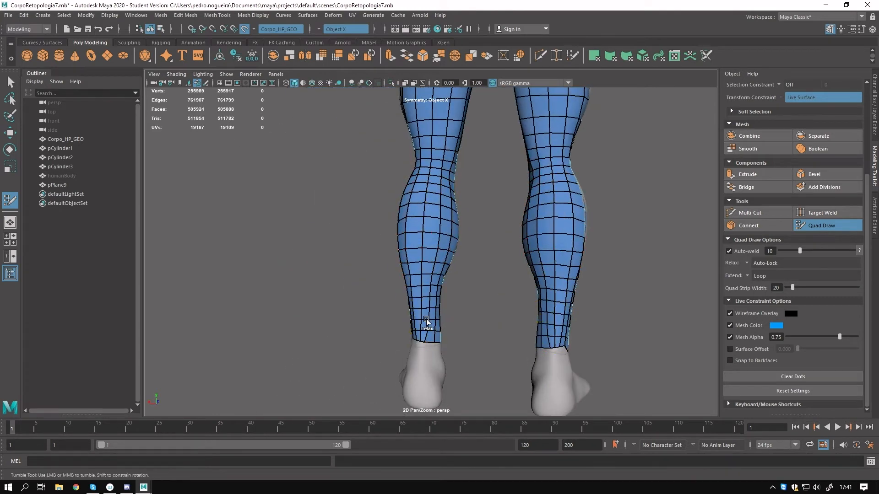
Switch to object selection and clear the construction history of the pPlane9 mesh.
{"action": "right_click_drag", "start_coordinate": [426, 322], "coordinate": [446, 308], "text": "alt"}
{"action": "left_click_drag", "start_coordinate": [399, 202], "coordinate": [465, 213], "text": "alt"}
{"action": "left_click_drag", "start_coordinate": [316, 213], "coordinate": [419, 214], "text": "alt"}
{"action": "key", "text": "F8"}
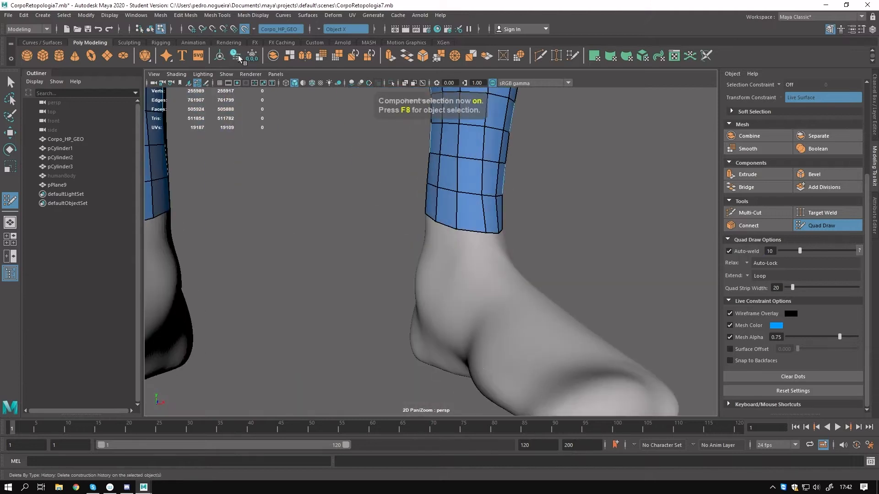
{"action": "key", "text": "F8"}
{"action": "left_click_drag", "start_coordinate": [494, 217], "coordinate": [458, 220], "text": "alt"}
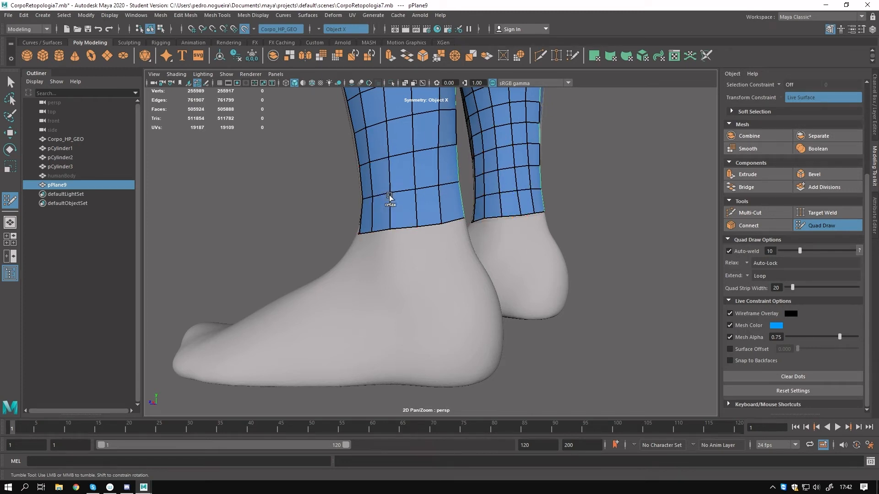
Insert an additional edge loop around the thighs, undoing the first placement.
{"action": "right_click_drag", "start_coordinate": [390, 197], "coordinate": [284, 269], "text": "alt"}
{"action": "left_click_drag", "start_coordinate": [284, 269], "coordinate": [197, 271], "text": "alt"}
{"action": "left_click_drag", "start_coordinate": [361, 237], "coordinate": [602, 224], "text": "alt"}
{"action": "right_click_drag", "start_coordinate": [603, 224], "coordinate": [416, 261], "text": "alt"}
{"action": "left_click_drag", "start_coordinate": [416, 260], "coordinate": [375, 251], "text": "alt"}
{"action": "right_click_drag", "start_coordinate": [375, 251], "coordinate": [481, 236], "text": "alt"}
{"action": "left_click", "coordinate": [496, 205], "text": "ctrl"}
{"action": "key", "text": "ctrl+z"}
{"action": "left_click", "coordinate": [513, 234], "text": "ctrl"}
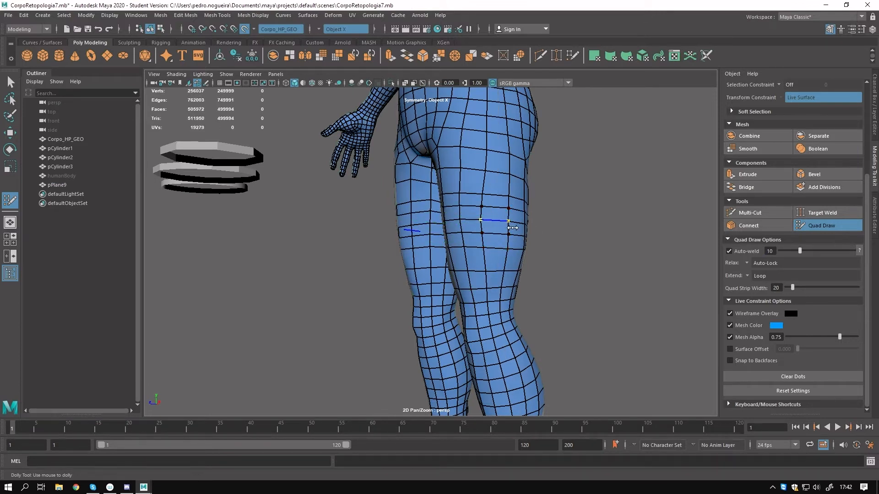
Relax the thigh quads down to the knees to even out their spacing.
{"action": "left_click_drag", "start_coordinate": [563, 241], "coordinate": [451, 196], "text": "alt"}
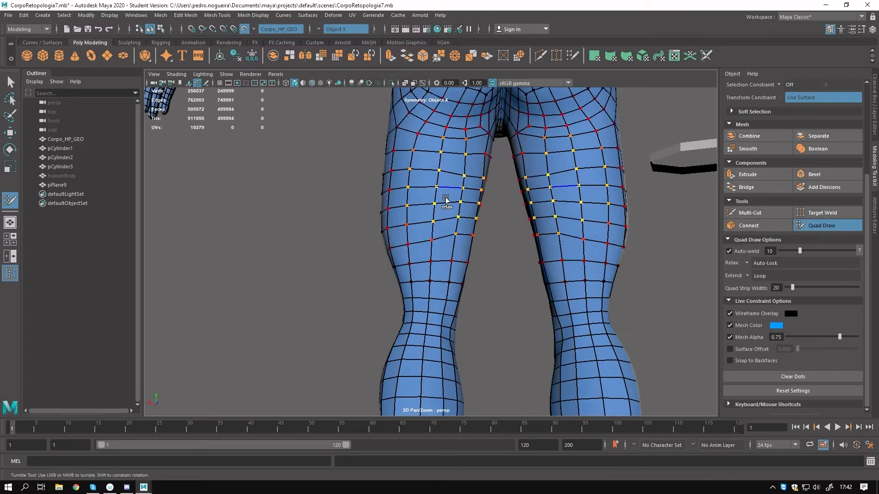
{"action": "left_click_drag", "start_coordinate": [559, 229], "coordinate": [586, 315], "text": "shift"}
{"action": "left_click_drag", "start_coordinate": [623, 263], "coordinate": [543, 267], "text": "alt"}
{"action": "mouse_move", "coordinate": [503, 319]}
{"action": "left_mouse_down", "text": "alt"}
{"action": "mouse_move", "coordinate": [429, 306]}
{"action": "mouse_move", "coordinate": [345, 320]}
{"action": "mouse_move", "coordinate": [369, 243]}
{"action": "mouse_move", "coordinate": [330, 275]}
{"action": "left_mouse_up", "text": "alt"}
{"action": "middle_click_drag", "start_coordinate": [330, 274], "coordinate": [359, 303], "text": "alt"}
{"action": "right_click_drag", "start_coordinate": [359, 302], "coordinate": [481, 288], "text": "alt"}
{"action": "key", "text": "q"}
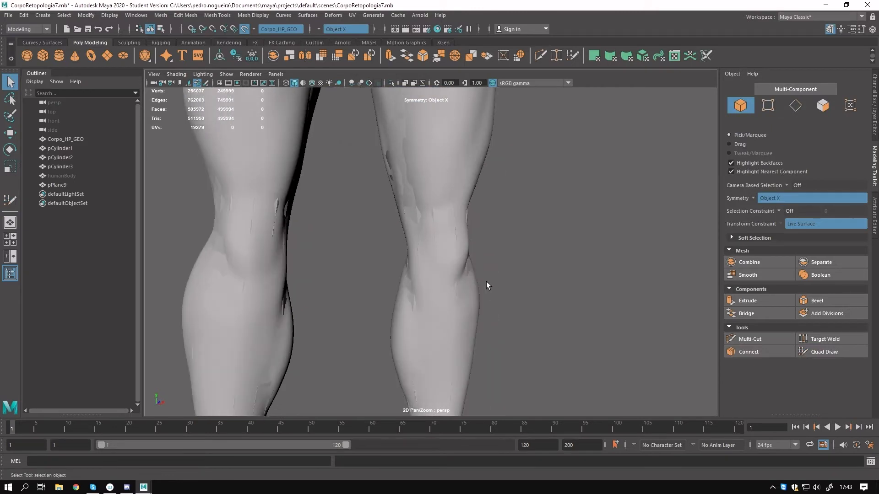
{"action": "left_click", "coordinate": [540, 55]}
{"action": "left_click_drag", "start_coordinate": [551, 122], "coordinate": [502, 151], "text": "alt"}
{"action": "key", "text": "q"}
{"action": "left_click", "coordinate": [503, 152]}
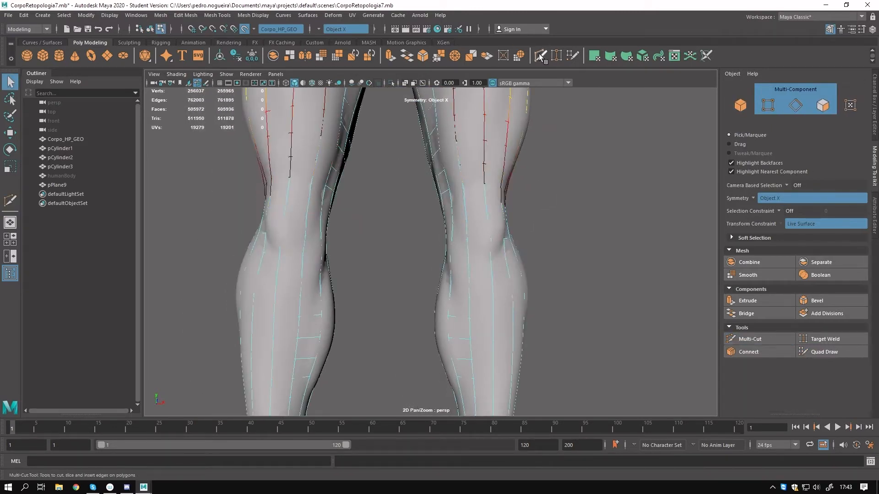
{"action": "left_click", "coordinate": [541, 56]}
{"action": "left_click_drag", "start_coordinate": [503, 187], "coordinate": [455, 242], "text": "alt"}
{"action": "right_click_drag", "start_coordinate": [455, 242], "coordinate": [471, 259], "text": "alt"}
{"action": "key", "text": "q"}
Isolate the retopology mesh, select the faces over the front of the knees and grow the selection.
{"action": "right_click_drag", "start_coordinate": [473, 177], "coordinate": [517, 165]}
{"action": "left_click", "coordinate": [390, 83]}
{"action": "mouse_move", "coordinate": [474, 202]}
{"action": "left_mouse_down", "text": "alt"}
{"action": "mouse_move", "coordinate": [514, 234]}
{"action": "mouse_move", "coordinate": [474, 194]}
{"action": "left_mouse_up", "text": "alt"}
{"action": "right_click_drag", "start_coordinate": [473, 193], "coordinate": [473, 216]}
{"action": "left_click", "coordinate": [467, 192]}
{"action": "mouse_move", "coordinate": [487, 186]}
{"action": "left_mouse_down", "text": "shift"}
{"action": "mouse_move", "coordinate": [495, 244]}
{"action": "mouse_move", "coordinate": [464, 214]}
{"action": "left_mouse_up", "text": "shift"}
{"action": "left_click_drag", "start_coordinate": [524, 266], "coordinate": [510, 290], "text": "alt"}
{"action": "key", "text": "shift+period"}
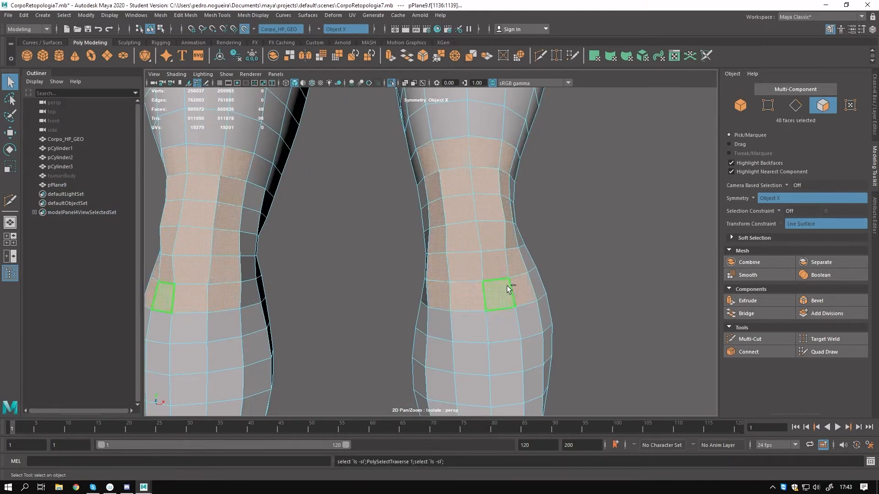
Extrude the selected knee faces with an offset of 0.2 to create an edge ring around each kneecap.
{"action": "right_click_drag", "start_coordinate": [510, 291], "coordinate": [525, 221], "text": "alt"}
{"action": "key", "text": "ctrl+e"}
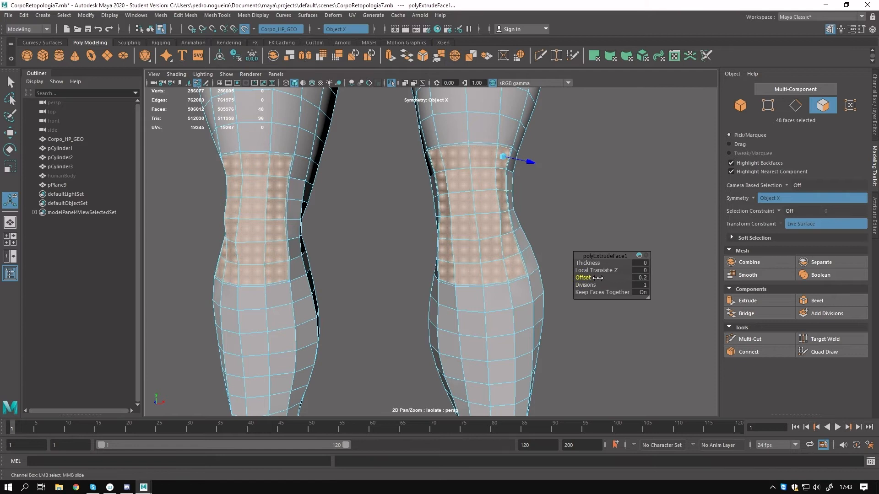
{"action": "mouse_move", "coordinate": [584, 221]}
{"action": "left_mouse_down", "text": "alt"}
{"action": "mouse_move", "coordinate": [598, 215]}
{"action": "mouse_move", "coordinate": [594, 223]}
{"action": "left_mouse_up", "text": "alt"}
{"action": "key", "text": "q"}
Relax the new kneecap rings and the surrounding quads with Quad Draw.
{"action": "mouse_move", "coordinate": [537, 295]}
{"action": "left_mouse_down", "text": "alt"}
{"action": "mouse_move", "coordinate": [482, 309]}
{"action": "mouse_move", "coordinate": [539, 295]}
{"action": "left_mouse_up", "text": "alt"}
{"action": "key", "text": "y"}
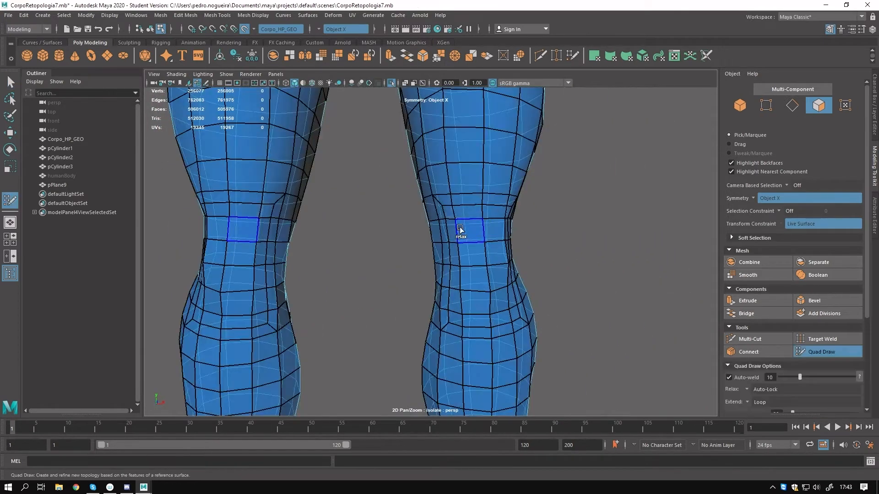
{"action": "mouse_move", "coordinate": [451, 214]}
{"action": "left_mouse_down", "text": "shift"}
{"action": "mouse_move", "coordinate": [453, 304]}
{"action": "mouse_move", "coordinate": [510, 300]}
{"action": "mouse_move", "coordinate": [471, 293]}
{"action": "mouse_move", "coordinate": [496, 300]}
{"action": "left_mouse_up", "text": "shift"}
{"action": "mouse_move", "coordinate": [451, 249]}
{"action": "left_mouse_down", "text": "shift"}
{"action": "mouse_move", "coordinate": [471, 197]}
{"action": "mouse_move", "coordinate": [480, 213]}
{"action": "left_mouse_up", "text": "shift"}
{"action": "left_click_drag", "start_coordinate": [559, 289], "coordinate": [515, 284], "text": "alt"}
{"action": "left_click_drag", "start_coordinate": [634, 198], "coordinate": [511, 207], "text": "alt"}
{"action": "left_click_drag", "start_coordinate": [416, 310], "coordinate": [603, 296], "text": "alt"}
Turn off isolation and relax the quads below the knees against the high-poly body.
{"action": "left_click", "coordinate": [392, 82]}
{"action": "mouse_move", "coordinate": [527, 277]}
{"action": "left_mouse_down", "text": "alt"}
{"action": "mouse_move", "coordinate": [414, 258]}
{"action": "mouse_move", "coordinate": [546, 273]}
{"action": "left_mouse_up", "text": "alt"}
{"action": "left_click_drag", "start_coordinate": [485, 304], "coordinate": [481, 288], "text": "shift"}
{"action": "mouse_move", "coordinate": [476, 286]}
{"action": "left_mouse_down", "text": "alt"}
{"action": "mouse_move", "coordinate": [394, 276]}
{"action": "mouse_move", "coordinate": [509, 267]}
{"action": "left_mouse_up", "text": "alt"}
{"action": "left_click_drag", "start_coordinate": [491, 225], "coordinate": [441, 242], "text": "alt"}
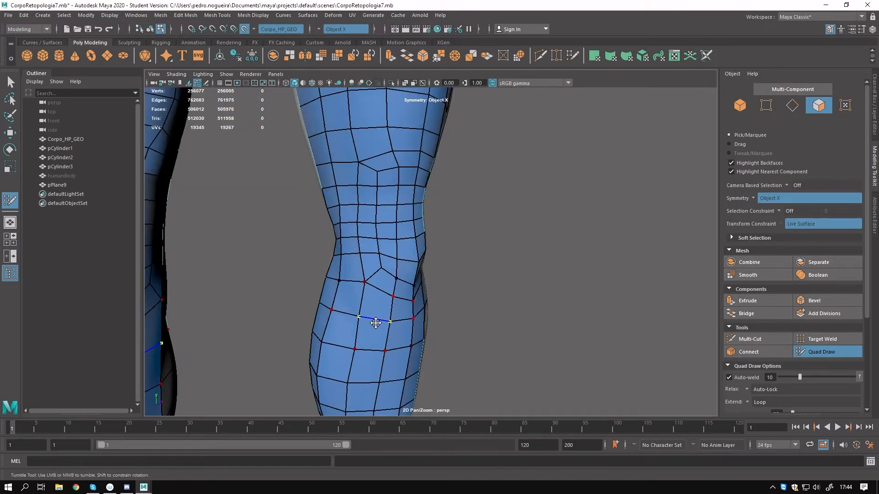
Insert extra edge loops around both calves just below the knees with Quad Draw.
{"action": "left_click_drag", "start_coordinate": [463, 202], "coordinate": [622, 202], "text": "alt"}
{"action": "right_click_drag", "start_coordinate": [622, 202], "coordinate": [471, 295], "text": "alt"}
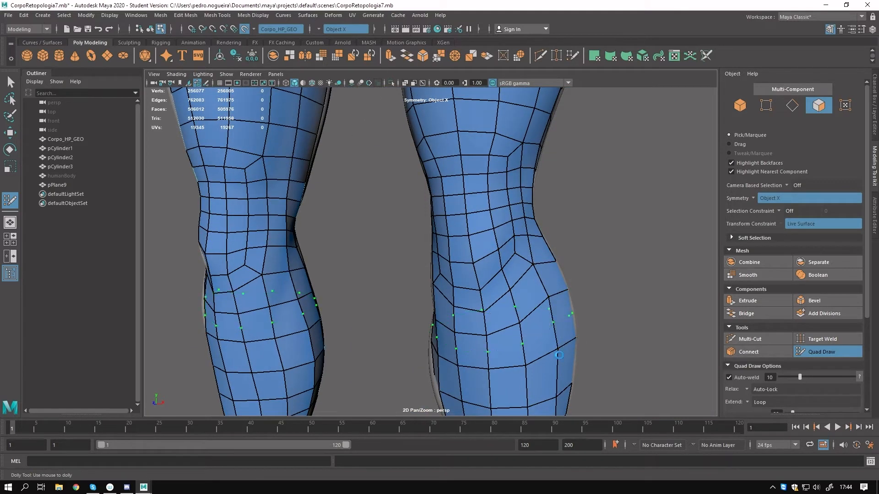
{"action": "left_click_drag", "start_coordinate": [598, 281], "coordinate": [543, 300], "text": "alt"}
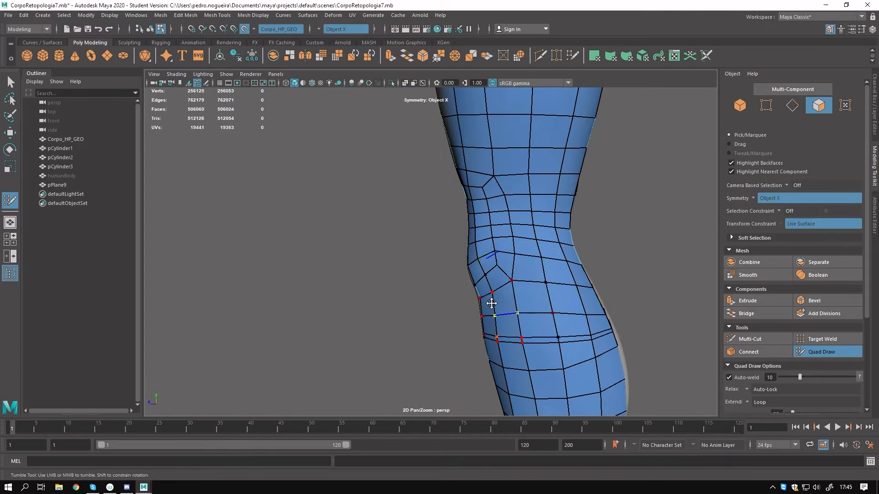
{"action": "middle_click_drag", "start_coordinate": [588, 394], "coordinate": [518, 288], "text": "alt"}
{"action": "key", "text": "ctrl+z"}
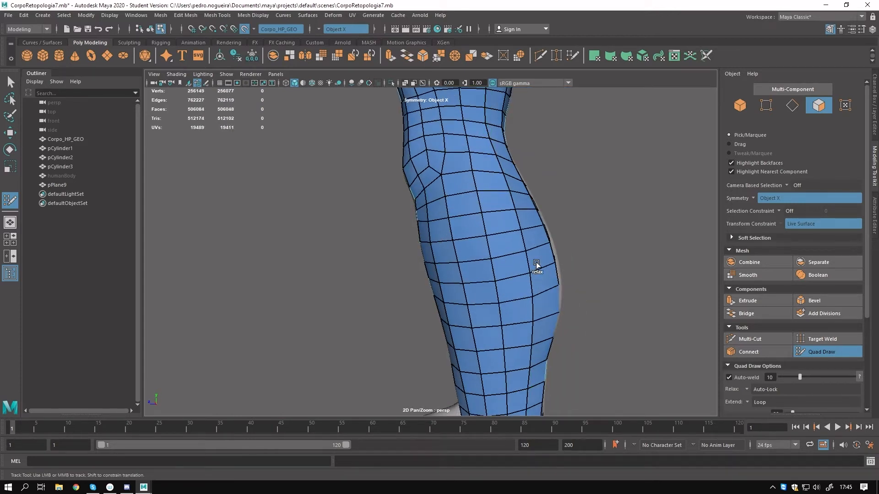
Remove the surplus edge loop below the knees and relax the quads around the upper calves.
{"action": "mouse_move", "coordinate": [547, 242]}
{"action": "left_mouse_down", "text": "alt"}
{"action": "mouse_move", "coordinate": [416, 202]}
{"action": "mouse_move", "coordinate": [449, 274]}
{"action": "mouse_move", "coordinate": [463, 369]}
{"action": "mouse_move", "coordinate": [459, 250]}
{"action": "mouse_move", "coordinate": [385, 182]}
{"action": "left_mouse_up", "text": "alt"}
{"action": "left_click_drag", "start_coordinate": [439, 289], "coordinate": [397, 211], "text": "alt"}
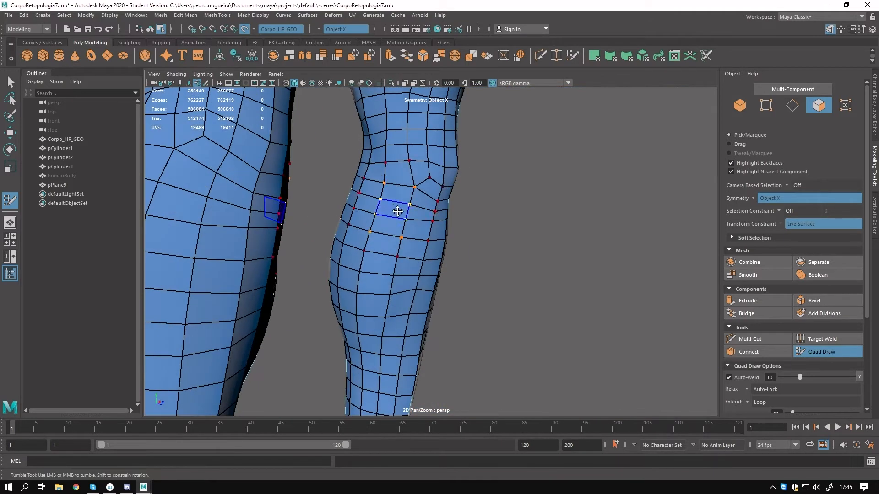
{"action": "left_click_drag", "start_coordinate": [486, 209], "coordinate": [474, 171], "text": "alt"}
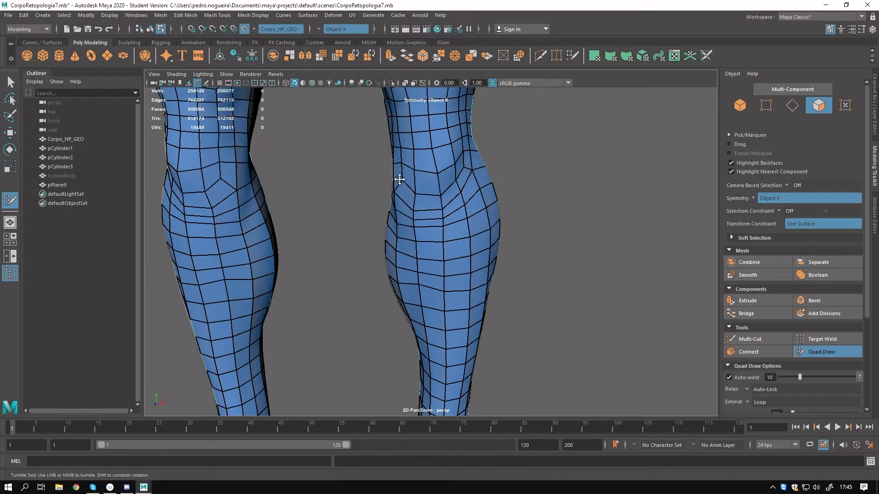
{"action": "left_click_drag", "start_coordinate": [403, 259], "coordinate": [393, 184], "text": "alt"}
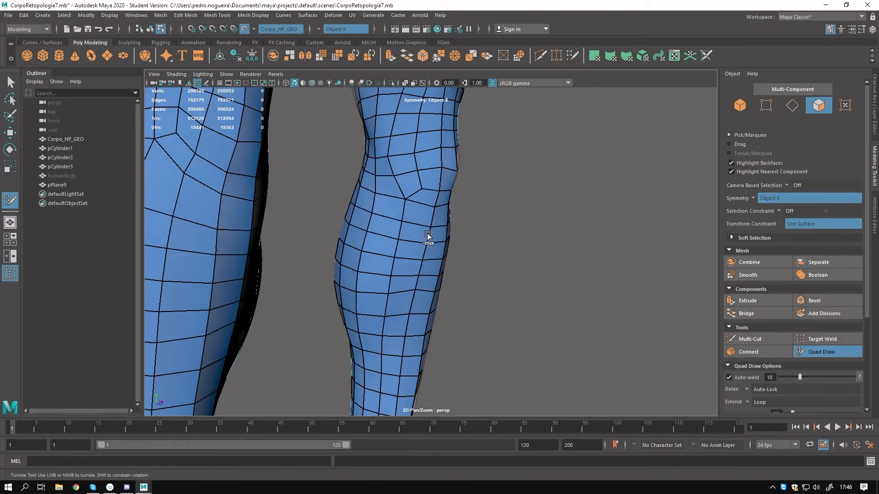
{"action": "middle_click_drag", "start_coordinate": [374, 97], "coordinate": [377, 240], "text": "alt"}
{"action": "left_click_drag", "start_coordinate": [377, 240], "coordinate": [508, 238], "text": "alt"}
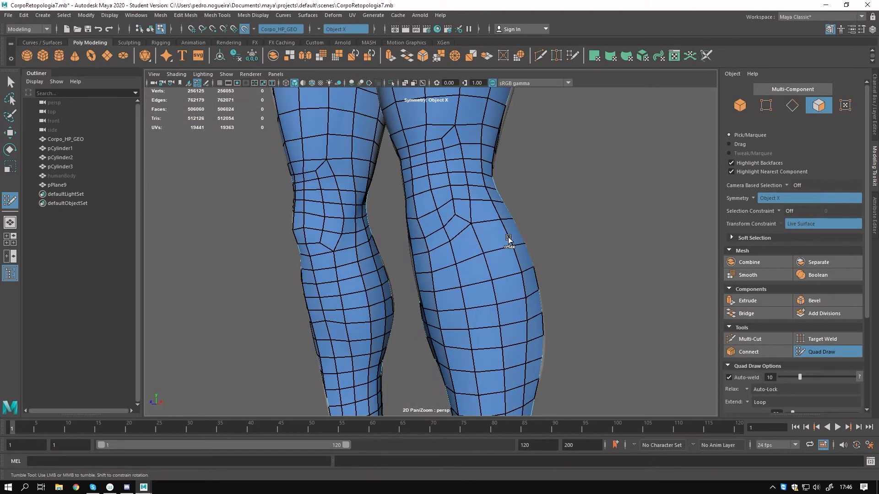
Relax the quads over the backs of the calves and lower legs using a wide Quad Draw falloff.
{"action": "left_click_drag", "start_coordinate": [506, 311], "coordinate": [480, 187], "text": "alt"}
{"action": "left_click_drag", "start_coordinate": [290, 296], "coordinate": [353, 240], "text": "alt"}
{"action": "middle_click_drag", "start_coordinate": [353, 239], "coordinate": [338, 224], "text": "alt"}
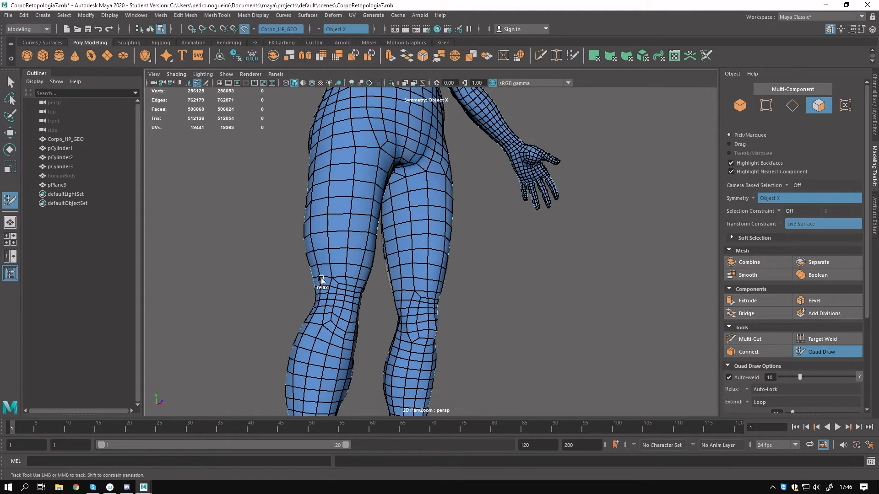
{"action": "left_click_drag", "start_coordinate": [322, 279], "coordinate": [350, 308], "text": "alt"}
{"action": "middle_click_drag", "start_coordinate": [349, 308], "coordinate": [366, 247], "text": "alt"}
{"action": "left_click_drag", "start_coordinate": [366, 247], "coordinate": [433, 250], "text": "alt"}
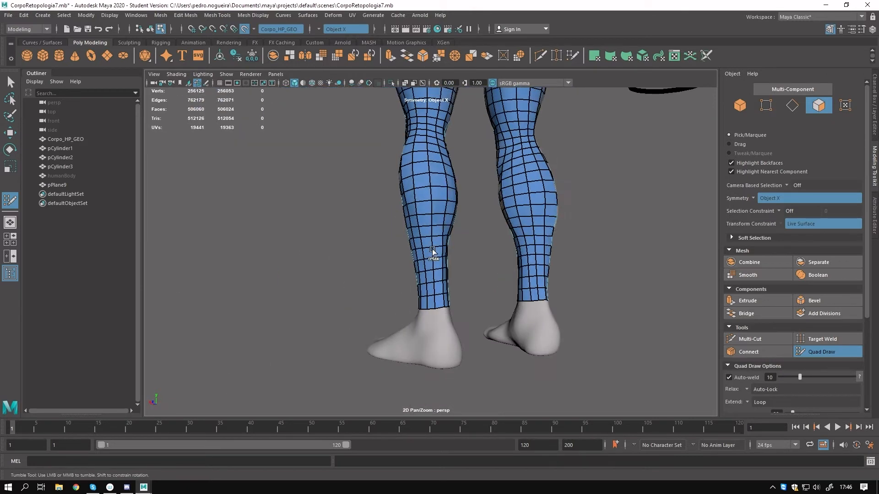
{"action": "left_click_drag", "start_coordinate": [543, 200], "coordinate": [463, 176], "text": "alt"}
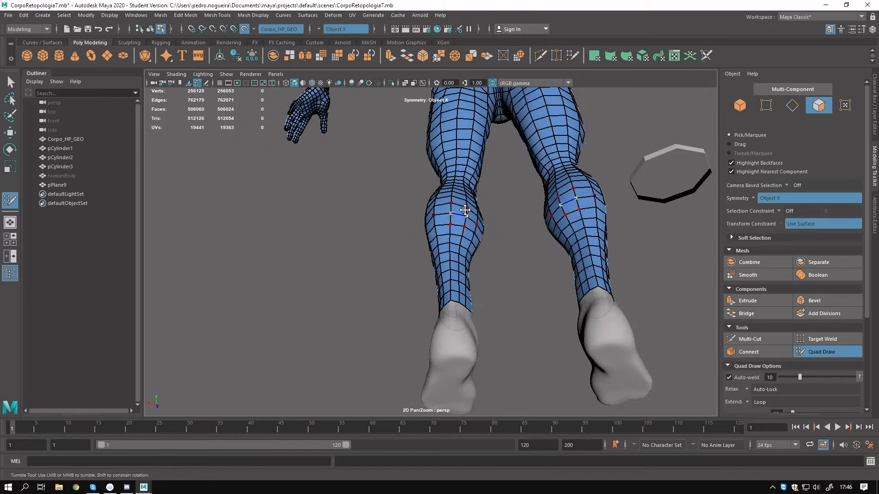
{"action": "right_click_drag", "start_coordinate": [463, 176], "coordinate": [480, 184], "text": "alt"}
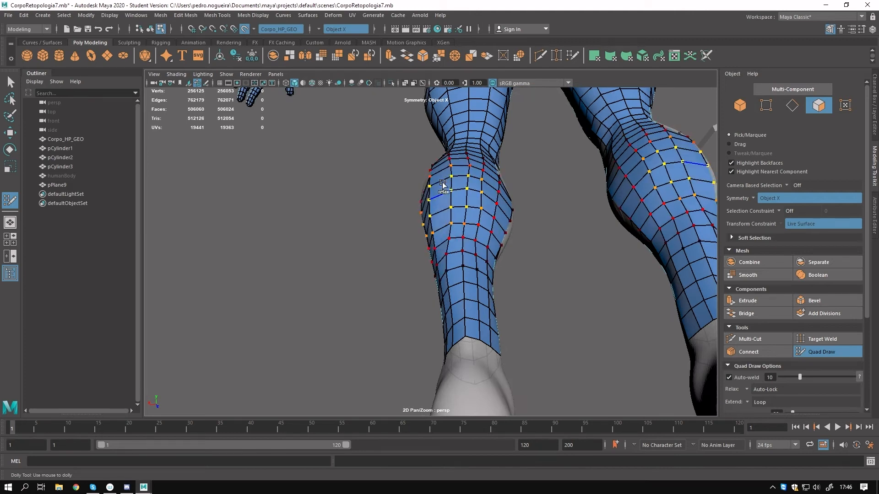
{"action": "left_click_drag", "start_coordinate": [408, 229], "coordinate": [449, 295], "text": "alt"}
{"action": "right_click_drag", "start_coordinate": [449, 295], "coordinate": [391, 291], "text": "alt"}
{"action": "left_click_drag", "start_coordinate": [391, 291], "coordinate": [372, 247], "text": "alt"}
{"action": "right_click_drag", "start_coordinate": [373, 248], "coordinate": [357, 247], "text": "alt"}
{"action": "mouse_move", "coordinate": [357, 247]}
{"action": "left_mouse_down", "text": "alt"}
{"action": "mouse_move", "coordinate": [459, 281]}
{"action": "mouse_move", "coordinate": [529, 317]}
{"action": "mouse_move", "coordinate": [426, 159]}
{"action": "left_mouse_up", "text": "alt"}
Leave Quad Draw, select one of the existing ring cylinders and move a duplicate of it to the foot.
{"action": "key", "text": "q"}
{"action": "right_click_drag", "start_coordinate": [429, 187], "coordinate": [314, 173], "text": "alt"}
{"action": "middle_click_drag", "start_coordinate": [314, 173], "coordinate": [335, 304], "text": "alt"}
{"action": "right_click_drag", "start_coordinate": [367, 186], "coordinate": [405, 176]}
{"action": "left_click", "coordinate": [294, 242]}
{"action": "key", "text": "f"}
{"action": "left_click_drag", "start_coordinate": [295, 247], "coordinate": [329, 270], "text": "alt"}
{"action": "mouse_move", "coordinate": [418, 255]}
{"action": "right_mouse_down"}
{"action": "mouse_move", "coordinate": [419, 224]}
{"action": "mouse_move", "coordinate": [426, 229]}
{"action": "mouse_move", "coordinate": [440, 216]}
{"action": "right_mouse_up"}
{"action": "double_click", "coordinate": [419, 225]}
{"action": "right_click_drag", "start_coordinate": [425, 247], "coordinate": [351, 274], "text": "alt"}
{"action": "key", "text": "w"}
{"action": "left_click_drag", "start_coordinate": [431, 252], "coordinate": [519, 288], "text": "shift"}
{"action": "left_click_drag", "start_coordinate": [522, 333], "coordinate": [522, 334], "text": "shift"}
{"action": "key", "text": "f"}
Rotate the duplicated ring so that it stands across the middle of the foot.
{"action": "left_click_drag", "start_coordinate": [520, 327], "coordinate": [444, 285], "text": "alt"}
{"action": "key", "text": "e"}
{"action": "mouse_move", "coordinate": [402, 219]}
{"action": "left_mouse_down"}
{"action": "mouse_move", "coordinate": [432, 197]}
{"action": "mouse_move", "coordinate": [464, 259]}
{"action": "mouse_move", "coordinate": [641, 232]}
{"action": "mouse_move", "coordinate": [497, 229]}
{"action": "left_mouse_up"}
{"action": "key", "text": "w"}
{"action": "key", "text": "f"}
{"action": "left_click_drag", "start_coordinate": [412, 240], "coordinate": [499, 265], "text": "alt"}
Scale and reposition the ring so that it wraps closely around the midfoot.
{"action": "key", "text": "r"}
{"action": "left_click_drag", "start_coordinate": [431, 252], "coordinate": [403, 258]}
{"action": "left_click_drag", "start_coordinate": [410, 268], "coordinate": [451, 242], "text": "alt"}
{"action": "left_click_drag", "start_coordinate": [428, 211], "coordinate": [357, 256]}
{"action": "key", "text": "w"}
{"action": "left_click_drag", "start_coordinate": [433, 253], "coordinate": [426, 252]}
{"action": "left_click_drag", "start_coordinate": [389, 254], "coordinate": [486, 247], "text": "alt"}
{"action": "key", "text": "r"}
{"action": "left_click_drag", "start_coordinate": [431, 252], "coordinate": [396, 270]}
{"action": "key", "text": "r"}
{"action": "left_click_drag", "start_coordinate": [418, 236], "coordinate": [414, 215]}
{"action": "left_click_drag", "start_coordinate": [396, 217], "coordinate": [544, 287], "text": "alt"}
{"action": "key", "text": "w"}
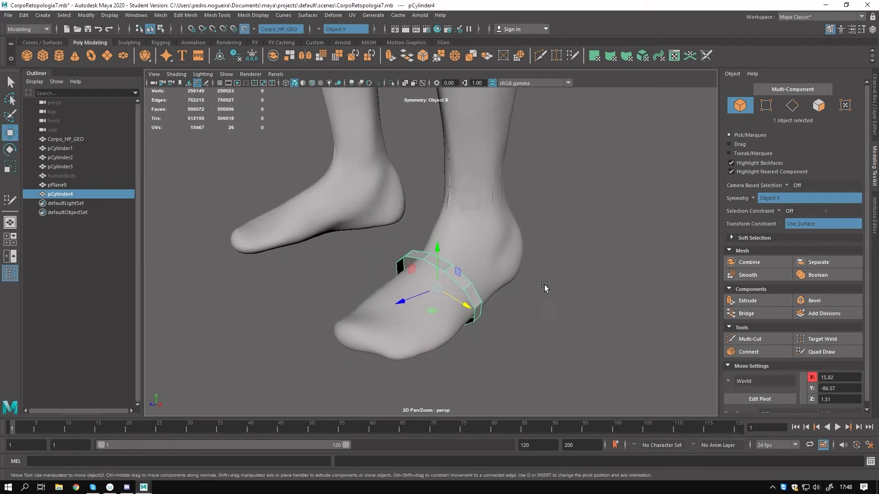
Combine the foot ring with the body retopology mesh and show its components for editing.
{"action": "key", "text": "y"}
{"action": "mouse_move", "coordinate": [434, 279]}
{"action": "left_mouse_down", "text": "alt"}
{"action": "mouse_move", "coordinate": [440, 269]}
{"action": "mouse_move", "coordinate": [446, 275]}
{"action": "left_mouse_up", "text": "alt"}
{"action": "mouse_move", "coordinate": [465, 389]}
{"action": "left_mouse_down", "text": "alt"}
{"action": "mouse_move", "coordinate": [440, 316]}
{"action": "mouse_move", "coordinate": [500, 383]}
{"action": "mouse_move", "coordinate": [387, 383]}
{"action": "left_mouse_up", "text": "alt"}
{"action": "scroll", "coordinate": [431, 296], "scroll_direction": "up", "scroll_amount": 3}
{"action": "middle_click_drag", "start_coordinate": [431, 296], "coordinate": [446, 273], "text": "alt"}
{"action": "key", "text": "q"}
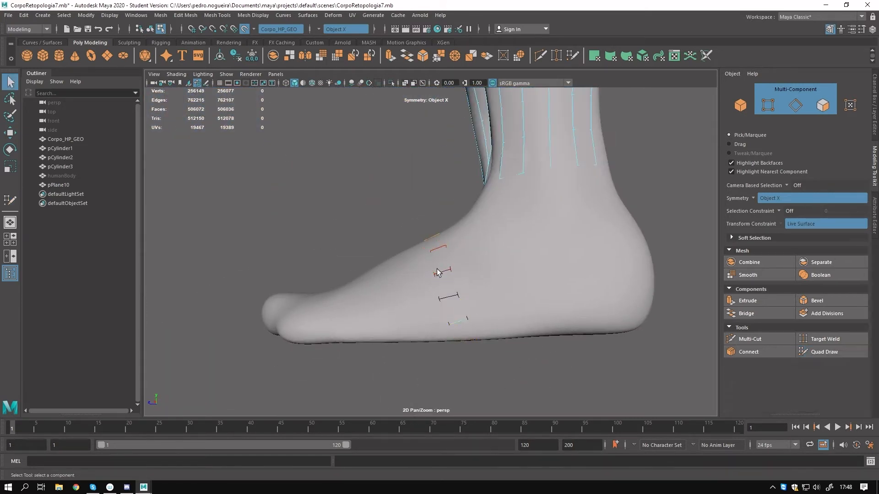
Snap the ring onto the foot surface with Quad Draw and add quads beside it on the midfoot.
{"action": "left_click", "coordinate": [572, 58]}
{"action": "left_click_drag", "start_coordinate": [430, 263], "coordinate": [409, 265]}
{"action": "mouse_move", "coordinate": [427, 254]}
{"action": "left_mouse_down", "text": "alt"}
{"action": "mouse_move", "coordinate": [390, 277]}
{"action": "mouse_move", "coordinate": [541, 273]}
{"action": "mouse_move", "coordinate": [508, 343]}
{"action": "mouse_move", "coordinate": [321, 394]}
{"action": "mouse_move", "coordinate": [443, 255]}
{"action": "mouse_move", "coordinate": [440, 198]}
{"action": "mouse_move", "coordinate": [394, 328]}
{"action": "mouse_move", "coordinate": [458, 284]}
{"action": "mouse_move", "coordinate": [307, 272]}
{"action": "mouse_move", "coordinate": [479, 298]}
{"action": "mouse_move", "coordinate": [449, 304]}
{"action": "mouse_move", "coordinate": [430, 278]}
{"action": "mouse_move", "coordinate": [460, 319]}
{"action": "mouse_move", "coordinate": [467, 287]}
{"action": "mouse_move", "coordinate": [383, 284]}
{"action": "mouse_move", "coordinate": [462, 289]}
{"action": "mouse_move", "coordinate": [456, 265]}
{"action": "mouse_move", "coordinate": [481, 305]}
{"action": "left_mouse_up", "text": "alt"}
{"action": "middle_click_drag", "start_coordinate": [481, 304], "coordinate": [464, 233], "text": "alt"}
{"action": "left_click_drag", "start_coordinate": [442, 208], "coordinate": [387, 211], "text": "alt"}
{"action": "left_click_drag", "start_coordinate": [410, 257], "coordinate": [508, 236], "text": "alt"}
{"action": "key", "text": "F8"}
{"action": "key", "text": "F8"}
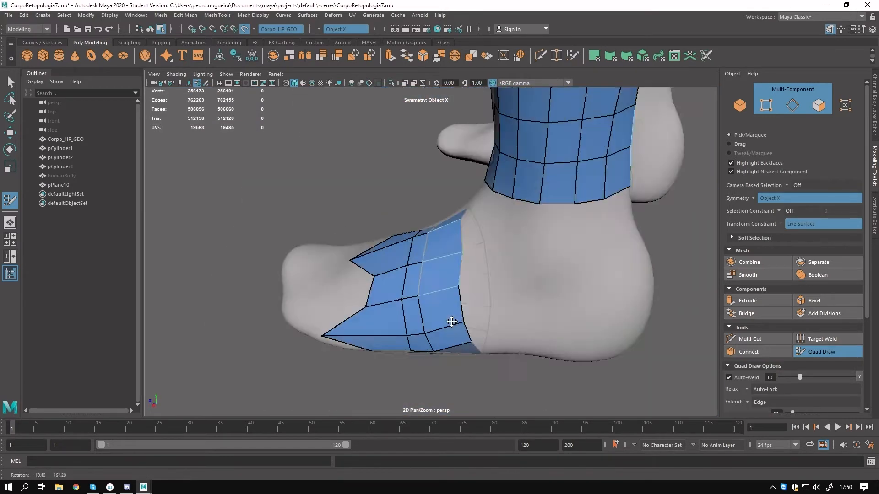
Bridge the front of the ankle border to the midfoot ring with quads over the instep and outer ankle.
{"action": "left_click_drag", "start_coordinate": [458, 256], "coordinate": [412, 308], "text": "alt"}
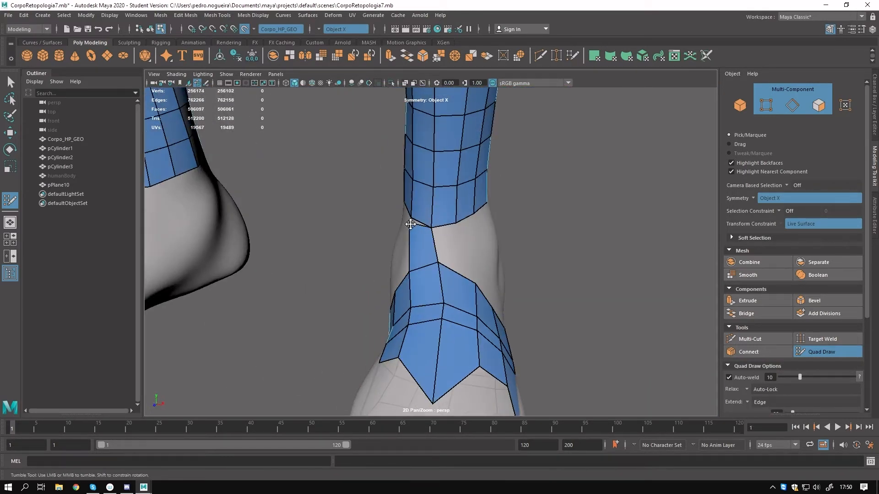
{"action": "left_click_drag", "start_coordinate": [450, 238], "coordinate": [456, 223]}
{"action": "left_click_drag", "start_coordinate": [457, 266], "coordinate": [399, 283], "text": "alt"}
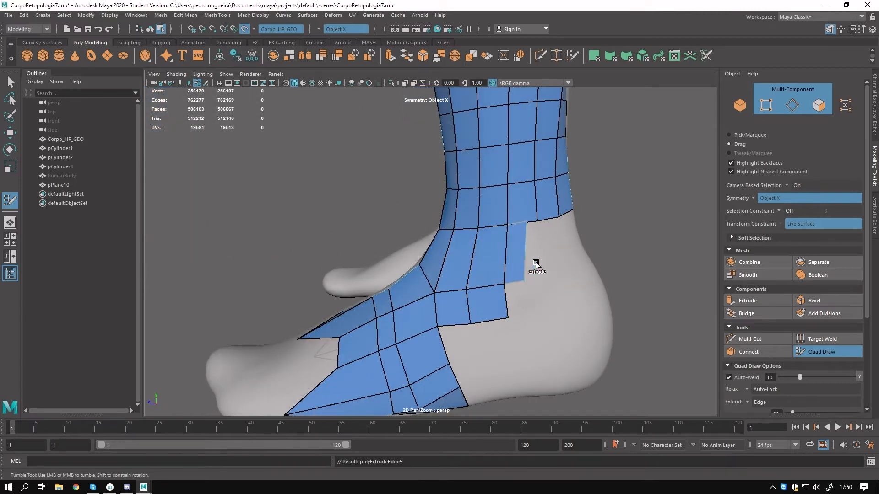
{"action": "left_click_drag", "start_coordinate": [548, 308], "coordinate": [495, 284], "text": "alt"}
{"action": "left_click_drag", "start_coordinate": [424, 293], "coordinate": [365, 290]}
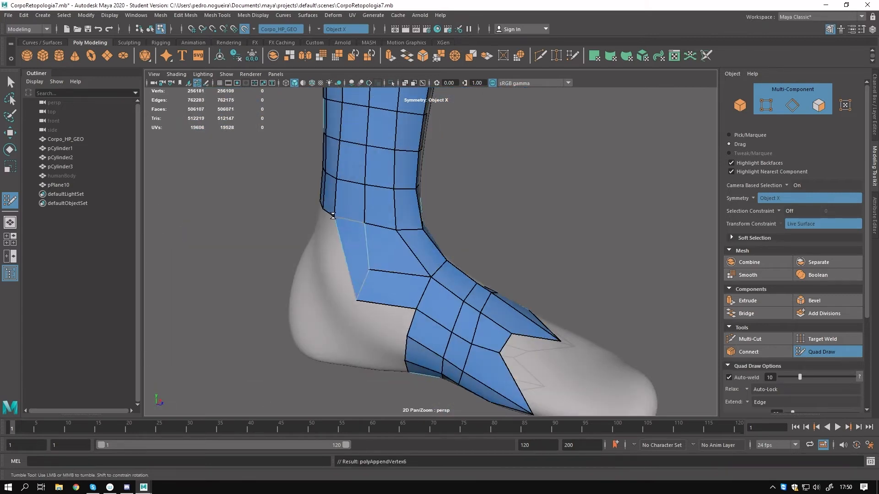
Extend and fill the quads below the inner ankle, joining them to the instep.
{"action": "left_click_drag", "start_coordinate": [328, 254], "coordinate": [331, 261]}
{"action": "left_click_drag", "start_coordinate": [330, 262], "coordinate": [349, 331], "text": "alt"}
{"action": "left_click", "coordinate": [399, 330]}
{"action": "left_click", "coordinate": [411, 308], "text": "shift"}
{"action": "left_click_drag", "start_coordinate": [349, 332], "coordinate": [419, 288], "text": "alt"}
{"action": "left_click_drag", "start_coordinate": [418, 288], "coordinate": [535, 217], "text": "alt"}
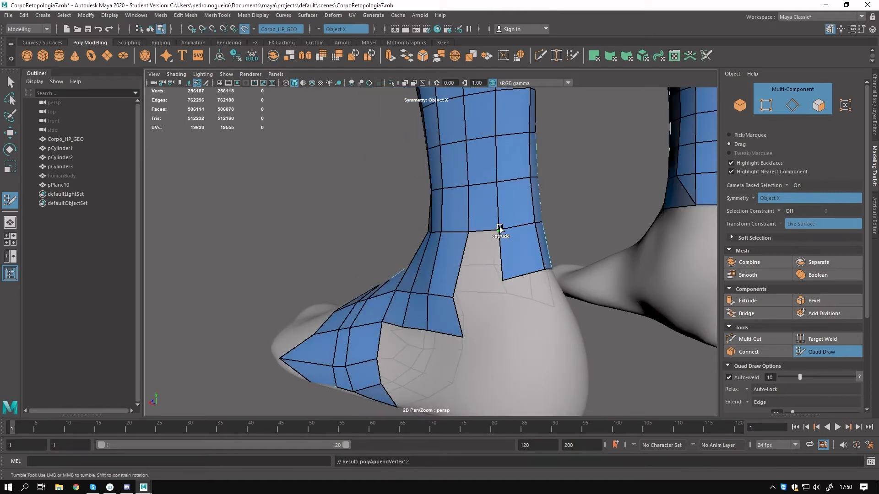
Continue the quad row around the back of the ankle and begin a second row down the heel.
{"action": "left_click_drag", "start_coordinate": [528, 275], "coordinate": [420, 253], "text": "alt"}
{"action": "left_click_drag", "start_coordinate": [476, 277], "coordinate": [432, 270], "text": "alt"}
{"action": "left_click_drag", "start_coordinate": [449, 253], "coordinate": [394, 256]}
{"action": "left_click_drag", "start_coordinate": [385, 214], "coordinate": [381, 246]}
{"action": "left_click_drag", "start_coordinate": [481, 280], "coordinate": [417, 271], "text": "alt"}
{"action": "left_click_drag", "start_coordinate": [395, 269], "coordinate": [388, 304]}
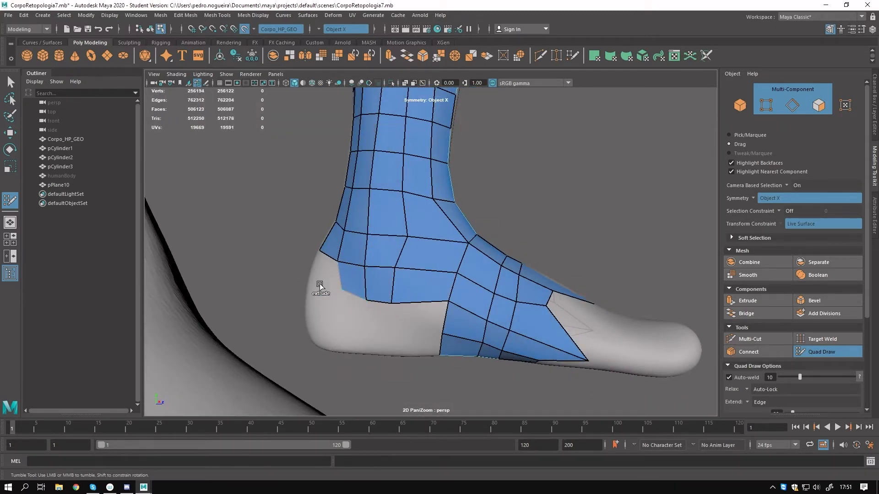
Complete the second quad row around the heel and connect it to the midfoot on both sides.
{"action": "left_click_drag", "start_coordinate": [319, 286], "coordinate": [405, 313], "text": "alt"}
{"action": "left_click_drag", "start_coordinate": [305, 317], "coordinate": [532, 266], "text": "alt"}
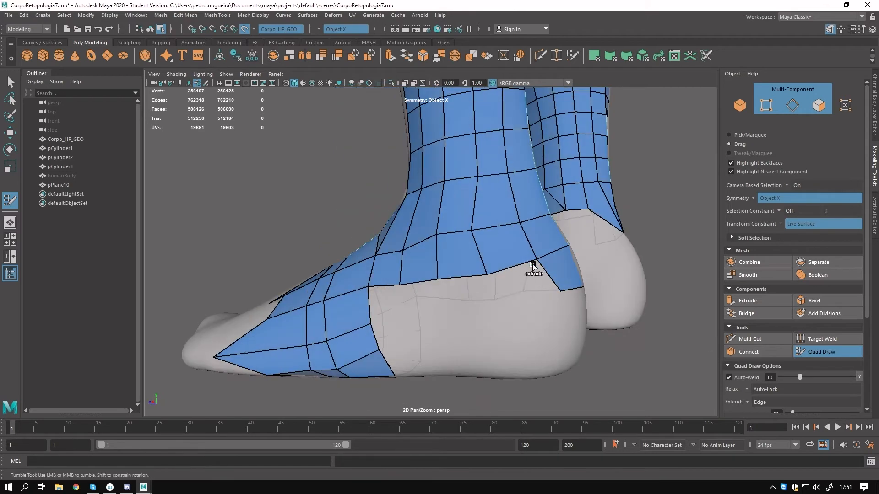
{"action": "left_click", "coordinate": [395, 317], "text": "shift"}
{"action": "left_click_drag", "start_coordinate": [396, 319], "coordinate": [410, 257], "text": "alt"}
{"action": "left_click_drag", "start_coordinate": [468, 246], "coordinate": [383, 278], "text": "alt"}
{"action": "mouse_move", "coordinate": [437, 245]}
{"action": "left_mouse_down", "text": "alt"}
{"action": "mouse_move", "coordinate": [534, 255]}
{"action": "mouse_move", "coordinate": [339, 249]}
{"action": "mouse_move", "coordinate": [474, 179]}
{"action": "left_mouse_up", "text": "alt"}
Isolate the retopology mesh and mirror it across the world X axis in the negative direction with merged borders.
{"action": "key", "text": "q"}
{"action": "key", "text": "F8"}
{"action": "middle_click_drag", "start_coordinate": [473, 179], "coordinate": [489, 261], "text": "alt"}
{"action": "left_click", "coordinate": [391, 83]}
{"action": "right_click_drag", "start_coordinate": [402, 229], "coordinate": [312, 242], "text": "alt"}
{"action": "middle_click_drag", "start_coordinate": [311, 243], "coordinate": [327, 280], "text": "alt"}
{"action": "left_click", "coordinate": [305, 55]}
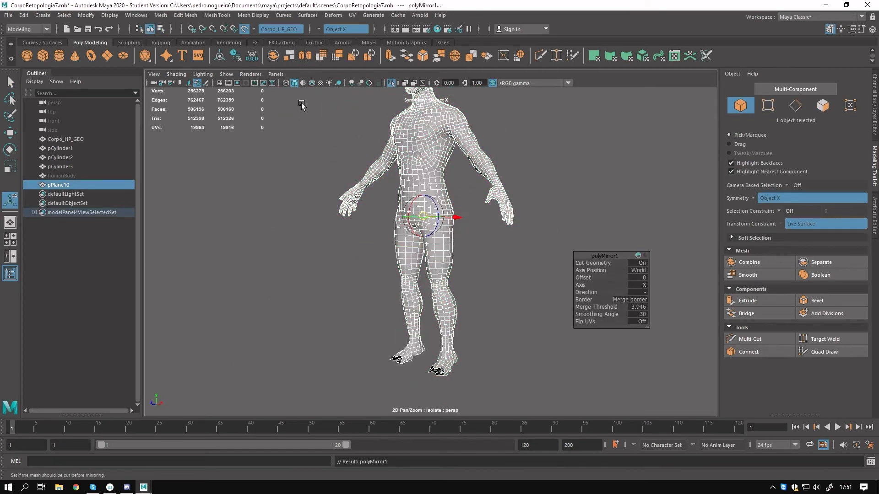
Examine the mirrored mesh along the centre seam, torso and crotch for topology flaws.
{"action": "scroll", "coordinate": [500, 289], "scroll_direction": "up", "scroll_amount": 10}
{"action": "middle_click_drag", "start_coordinate": [504, 268], "coordinate": [526, 308], "text": "alt"}
{"action": "scroll", "coordinate": [526, 308], "scroll_direction": "up", "scroll_amount": 8}
{"action": "middle_click_drag", "start_coordinate": [508, 250], "coordinate": [503, 389], "text": "alt"}
{"action": "left_click_drag", "start_coordinate": [503, 247], "coordinate": [514, 359], "text": "alt"}
{"action": "middle_click_drag", "start_coordinate": [486, 249], "coordinate": [477, 304], "text": "alt"}
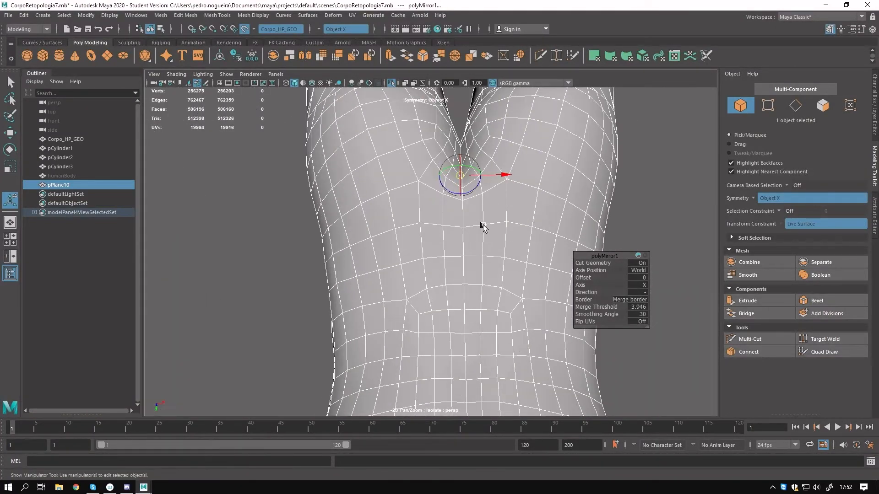
{"action": "middle_click_drag", "start_coordinate": [483, 225], "coordinate": [477, 288], "text": "alt"}
{"action": "scroll", "coordinate": [468, 261], "scroll_direction": "down", "scroll_amount": 10}
{"action": "left_click_drag", "start_coordinate": [469, 267], "coordinate": [431, 367], "text": "alt"}
{"action": "middle_click_drag", "start_coordinate": [485, 369], "coordinate": [490, 257], "text": "alt"}
{"action": "scroll", "coordinate": [466, 303], "scroll_direction": "up", "scroll_amount": 5}
{"action": "scroll", "coordinate": [490, 256], "scroll_direction": "up", "scroll_amount": 4}
{"action": "scroll", "coordinate": [490, 257], "scroll_direction": "down", "scroll_amount": 4}
{"action": "middle_click_drag", "start_coordinate": [494, 183], "coordinate": [512, 317], "text": "alt"}
Compare the mesh with and without smooth preview and display its channel values.
{"action": "key", "text": "1"}
{"action": "key", "text": "3"}
{"action": "key", "text": "1"}
{"action": "key", "text": "q"}
{"action": "right_click_drag", "start_coordinate": [502, 202], "coordinate": [548, 189]}
{"action": "left_click", "coordinate": [874, 92]}
{"action": "scroll", "coordinate": [459, 280], "scroll_direction": "down", "scroll_amount": 5}
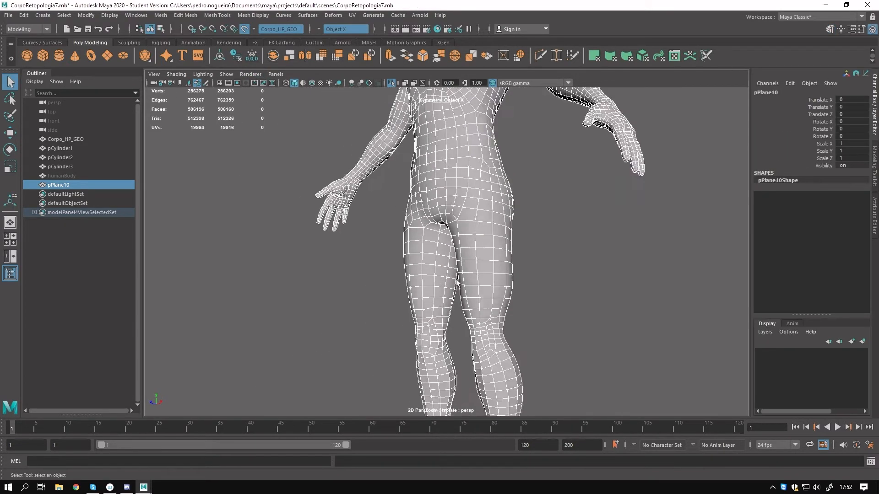
Exit isolation, reactivate Quad Draw and extrude a quad forward from the front border of the midfoot.
{"action": "left_click", "coordinate": [518, 247]}
{"action": "left_click", "coordinate": [453, 215]}
{"action": "middle_click_drag", "start_coordinate": [454, 216], "coordinate": [439, 165], "text": "alt"}
{"action": "scroll", "coordinate": [412, 256], "scroll_direction": "up", "scroll_amount": 5}
{"action": "key", "text": "1"}
{"action": "mouse_move", "coordinate": [389, 339]}
{"action": "left_mouse_down", "text": "alt"}
{"action": "mouse_move", "coordinate": [429, 221]}
{"action": "mouse_move", "coordinate": [418, 249]}
{"action": "mouse_move", "coordinate": [463, 257]}
{"action": "mouse_move", "coordinate": [449, 239]}
{"action": "mouse_move", "coordinate": [526, 313]}
{"action": "mouse_move", "coordinate": [501, 296]}
{"action": "left_mouse_up", "text": "alt"}
{"action": "key", "text": "ctrl+1"}
{"action": "scroll", "coordinate": [462, 258], "scroll_direction": "up", "scroll_amount": 4}
{"action": "left_click", "coordinate": [572, 56]}
{"action": "mouse_move", "coordinate": [458, 219]}
{"action": "left_mouse_down", "text": "alt"}
{"action": "mouse_move", "coordinate": [500, 245]}
{"action": "mouse_move", "coordinate": [512, 270]}
{"action": "mouse_move", "coordinate": [359, 233]}
{"action": "mouse_move", "coordinate": [395, 245]}
{"action": "mouse_move", "coordinate": [408, 227]}
{"action": "mouse_move", "coordinate": [462, 256]}
{"action": "left_mouse_up", "text": "alt"}
{"action": "scroll", "coordinate": [462, 256], "scroll_direction": "up", "scroll_amount": 2}
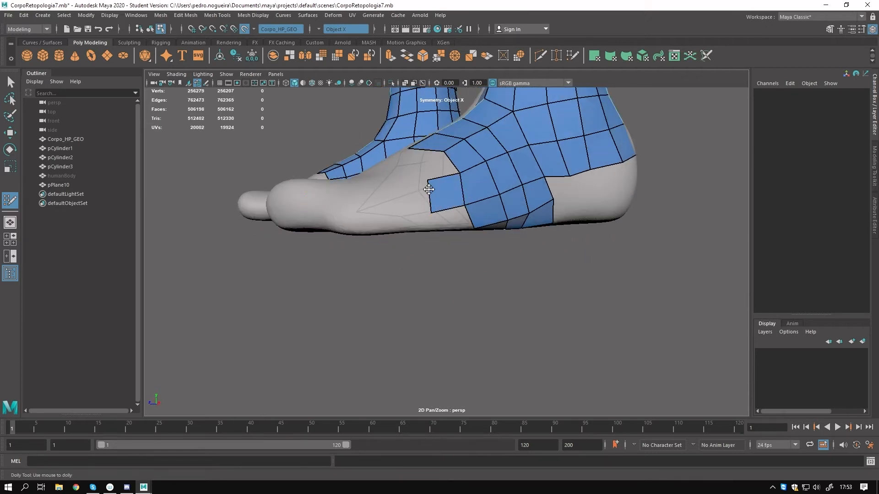
Extrude further quads toward the toes along the outer side of the foot.
{"action": "left_click_drag", "start_coordinate": [432, 198], "coordinate": [397, 200]}
{"action": "left_click_drag", "start_coordinate": [397, 200], "coordinate": [329, 238], "text": "alt"}
{"action": "left_click_drag", "start_coordinate": [460, 269], "coordinate": [426, 273]}
{"action": "left_click_drag", "start_coordinate": [423, 273], "coordinate": [515, 257], "text": "alt"}
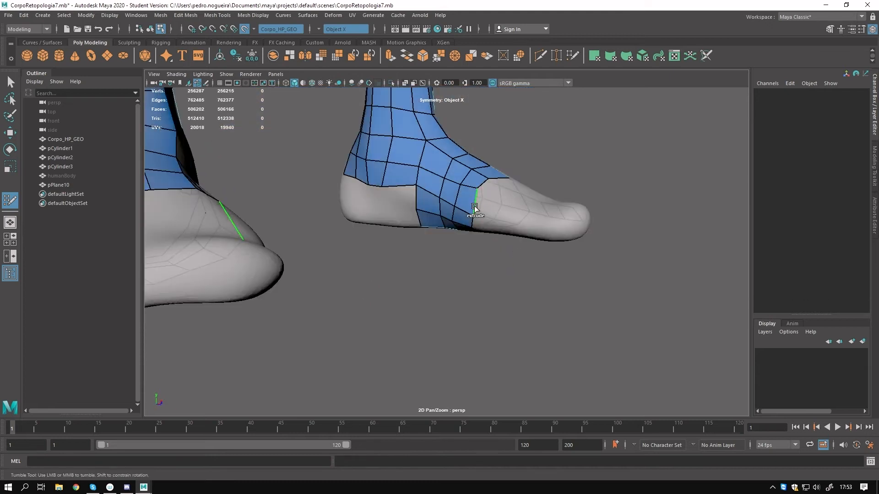
Wrap complete rows of quads around the forefoot and continue them toward the toes.
{"action": "left_click_drag", "start_coordinate": [530, 219], "coordinate": [470, 235], "text": "alt"}
{"action": "left_click_drag", "start_coordinate": [453, 270], "coordinate": [470, 300], "text": "alt"}
{"action": "left_click_drag", "start_coordinate": [471, 300], "coordinate": [478, 318], "text": "alt"}
{"action": "left_click_drag", "start_coordinate": [554, 264], "coordinate": [484, 327], "text": "alt"}
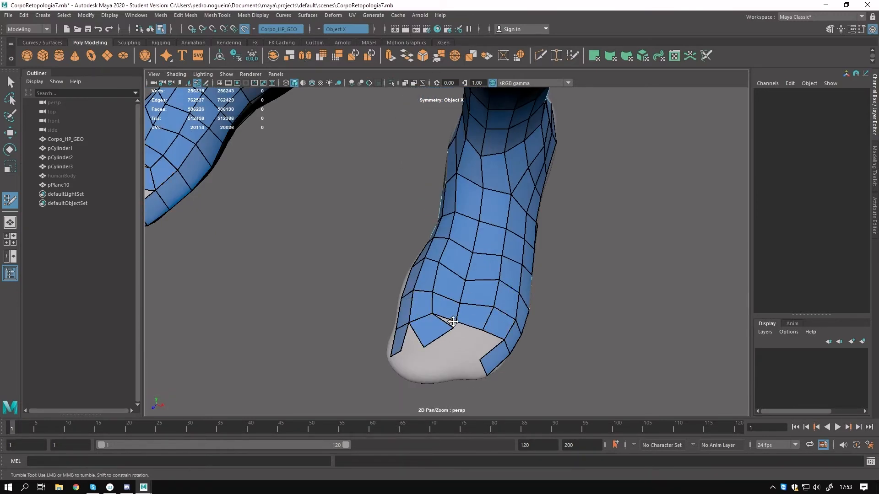
Undo the last quad edit at the toes and adjust the quads along the sides of the toe area.
{"action": "middle_click_drag", "start_coordinate": [464, 351], "coordinate": [471, 293], "text": "alt"}
{"action": "left_click_drag", "start_coordinate": [455, 300], "coordinate": [457, 285], "text": "alt"}
{"action": "key", "text": "ctrl+z"}
{"action": "left_click_drag", "start_coordinate": [391, 323], "coordinate": [390, 324]}
{"action": "left_click_drag", "start_coordinate": [395, 320], "coordinate": [439, 285], "text": "alt"}
{"action": "left_click_drag", "start_coordinate": [412, 234], "coordinate": [410, 274], "text": "alt"}
{"action": "left_click_drag", "start_coordinate": [442, 297], "coordinate": [418, 293], "text": "alt"}
Extrude and fill a strip of quads around the tip of the toes.
{"action": "left_click_drag", "start_coordinate": [425, 235], "coordinate": [466, 244], "text": "shift"}
{"action": "left_click_drag", "start_coordinate": [438, 214], "coordinate": [447, 272], "text": "alt"}
{"action": "left_click", "coordinate": [471, 329]}
{"action": "left_click", "coordinate": [461, 342], "text": "shift"}
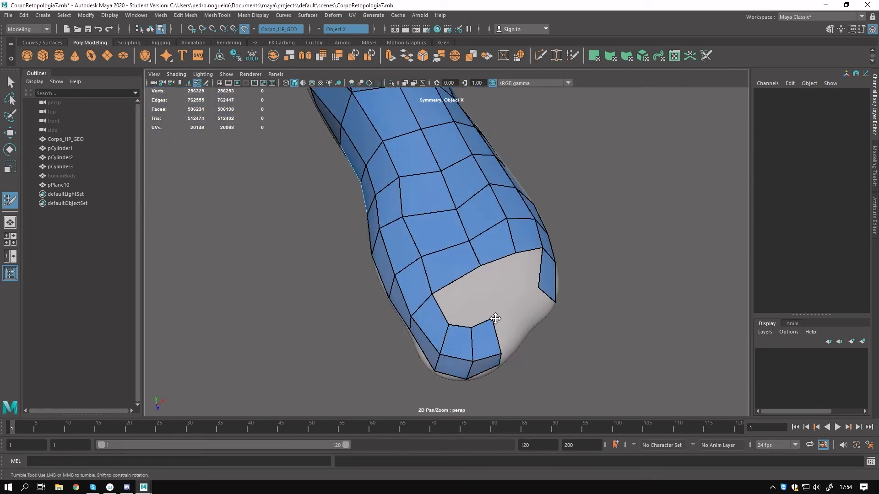
Join the toe-tip strip to the opposite side of the foot and adjust its inner border.
{"action": "left_click_drag", "start_coordinate": [496, 319], "coordinate": [425, 300], "text": "alt"}
{"action": "left_click_drag", "start_coordinate": [444, 344], "coordinate": [449, 284], "text": "alt"}
{"action": "middle_click_drag", "start_coordinate": [449, 284], "coordinate": [416, 241], "text": "alt"}
{"action": "left_click", "coordinate": [435, 230], "text": "shift"}
{"action": "mouse_move", "coordinate": [429, 305]}
{"action": "left_mouse_down", "text": "alt"}
{"action": "mouse_move", "coordinate": [435, 234]}
{"action": "mouse_move", "coordinate": [433, 296]}
{"action": "left_mouse_up", "text": "alt"}
{"action": "left_click_drag", "start_coordinate": [433, 296], "coordinate": [437, 287]}
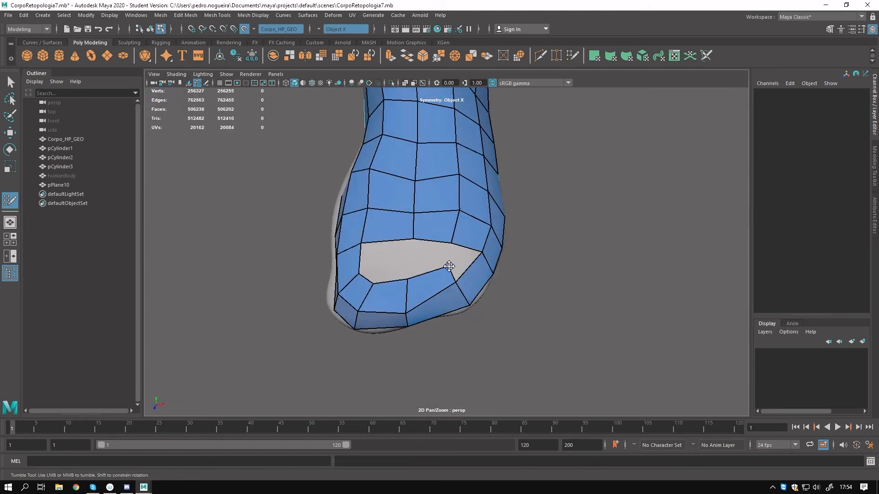
Close the gap on top of the toes and insert edge loops running lengthwise around the upper foot.
{"action": "left_click", "coordinate": [351, 282], "text": "ctrl+shift"}
{"action": "left_click_drag", "start_coordinate": [357, 280], "coordinate": [464, 286], "text": "alt"}
{"action": "mouse_move", "coordinate": [462, 293]}
{"action": "left_mouse_down", "text": "alt"}
{"action": "mouse_move", "coordinate": [486, 263]}
{"action": "mouse_move", "coordinate": [449, 302]}
{"action": "left_mouse_up", "text": "alt"}
{"action": "middle_click_drag", "start_coordinate": [449, 302], "coordinate": [441, 289], "text": "alt"}
{"action": "mouse_move", "coordinate": [441, 289]}
{"action": "left_mouse_down", "text": "alt"}
{"action": "mouse_move", "coordinate": [424, 295]}
{"action": "mouse_move", "coordinate": [449, 310]}
{"action": "mouse_move", "coordinate": [455, 292]}
{"action": "left_mouse_up", "text": "alt"}
{"action": "middle_click_drag", "start_coordinate": [455, 292], "coordinate": [383, 223], "text": "alt"}
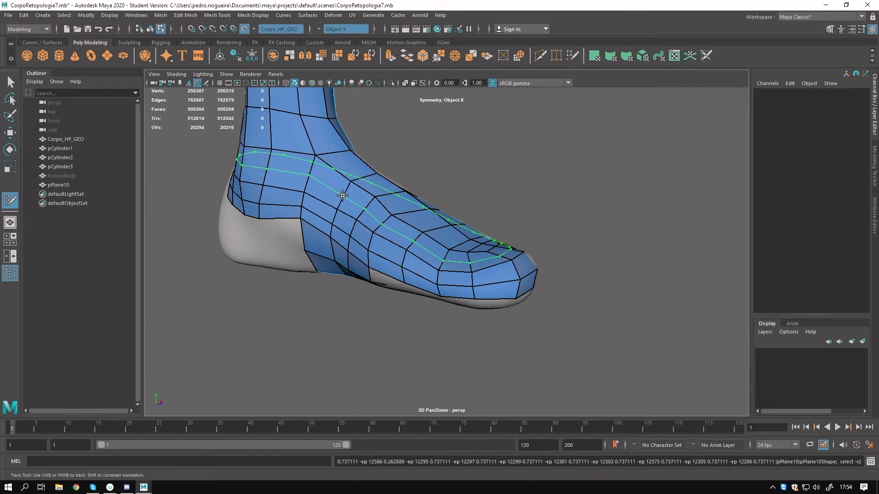
{"action": "left_click_drag", "start_coordinate": [447, 252], "coordinate": [451, 251], "text": "alt"}
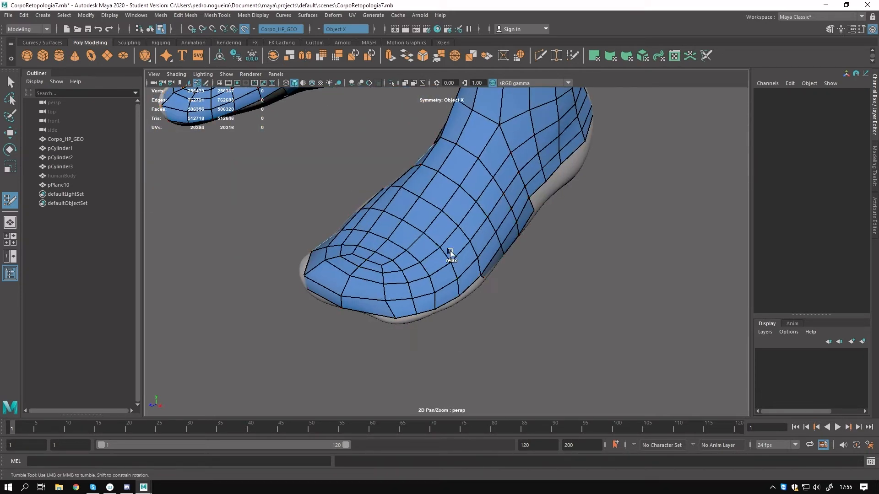
Select the surplus edge loop running around the toes and along the foot, and delete it.
{"action": "mouse_move", "coordinate": [393, 228]}
{"action": "left_mouse_down", "text": "alt"}
{"action": "mouse_move", "coordinate": [355, 255]}
{"action": "mouse_move", "coordinate": [514, 255]}
{"action": "mouse_move", "coordinate": [367, 232]}
{"action": "left_mouse_up", "text": "alt"}
{"action": "key", "text": "q"}
{"action": "scroll", "coordinate": [499, 278], "scroll_direction": "up", "scroll_amount": 4}
{"action": "double_click", "coordinate": [442, 293]}
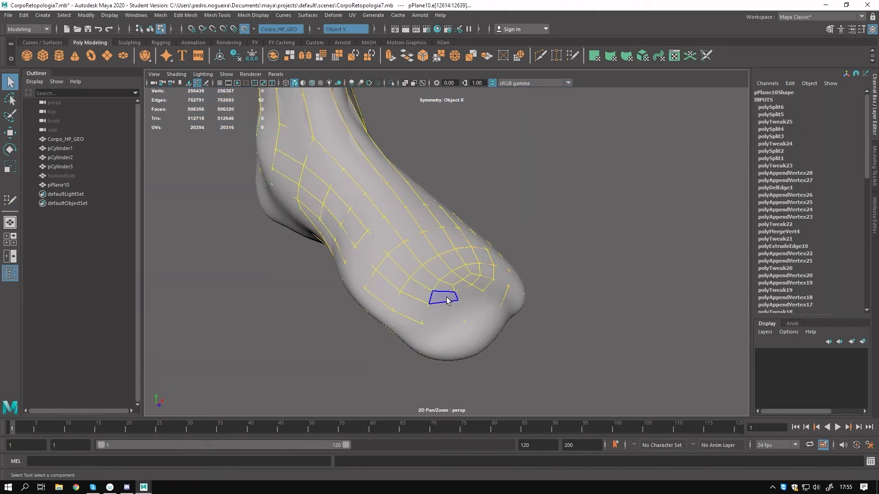
{"action": "left_click_drag", "start_coordinate": [447, 301], "coordinate": [509, 334], "text": "alt"}
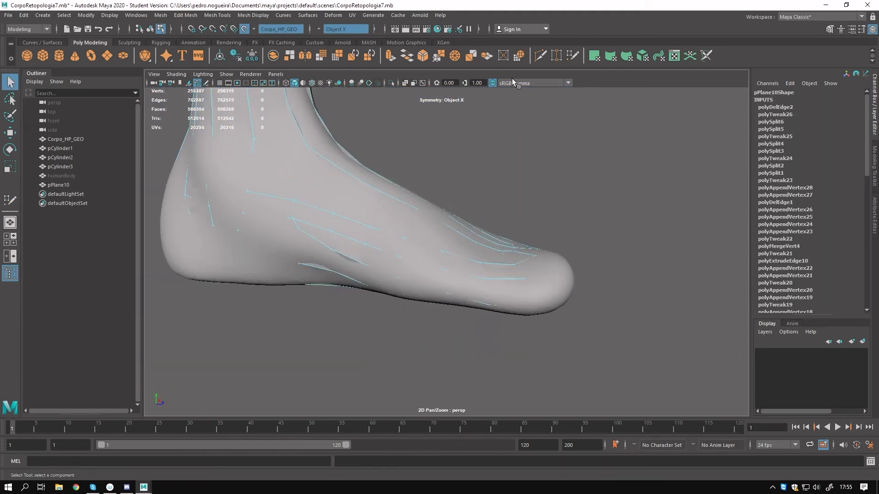
Resume Quad Draw and extend a row of quads down the side of the heel, adjusting the neighbouring quads.
{"action": "left_click", "coordinate": [574, 56]}
{"action": "key", "text": "F8"}
{"action": "key", "text": "F8"}
{"action": "mouse_move", "coordinate": [471, 279]}
{"action": "left_mouse_down", "text": "alt"}
{"action": "mouse_move", "coordinate": [425, 282]}
{"action": "mouse_move", "coordinate": [446, 281]}
{"action": "mouse_move", "coordinate": [476, 314]}
{"action": "mouse_move", "coordinate": [419, 239]}
{"action": "mouse_move", "coordinate": [527, 233]}
{"action": "mouse_move", "coordinate": [500, 286]}
{"action": "mouse_move", "coordinate": [470, 237]}
{"action": "left_mouse_up", "text": "alt"}
{"action": "key", "text": "F8"}
{"action": "key", "text": "F8"}
{"action": "mouse_move", "coordinate": [516, 271]}
{"action": "left_mouse_down"}
{"action": "mouse_move", "coordinate": [569, 251]}
{"action": "mouse_move", "coordinate": [572, 216]}
{"action": "mouse_move", "coordinate": [585, 267]}
{"action": "mouse_move", "coordinate": [577, 271]}
{"action": "left_mouse_up"}
{"action": "left_click_drag", "start_coordinate": [456, 230], "coordinate": [534, 261]}
{"action": "right_click_drag", "start_coordinate": [503, 265], "coordinate": [529, 256], "text": "alt"}
{"action": "left_click_drag", "start_coordinate": [449, 275], "coordinate": [536, 284]}
{"action": "middle_click_drag", "start_coordinate": [563, 316], "coordinate": [503, 279], "text": "alt"}
{"action": "left_click_drag", "start_coordinate": [503, 280], "coordinate": [464, 272], "text": "alt"}
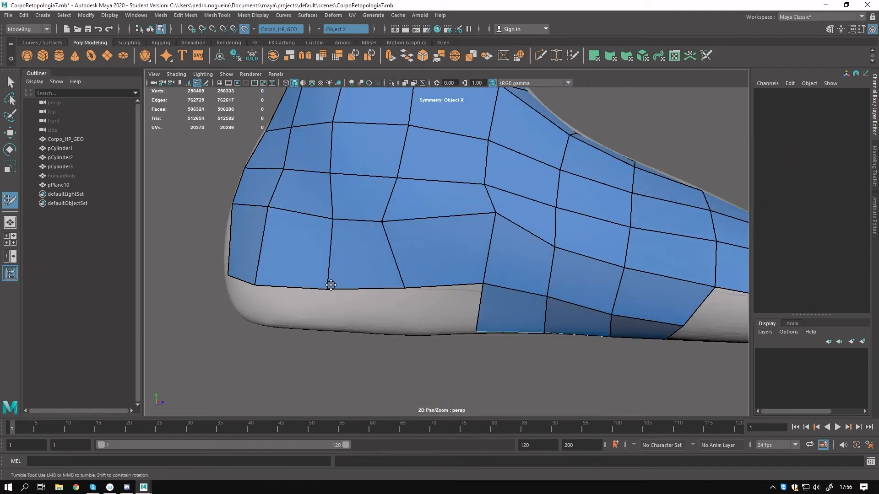
Fill quads along the side and back of the heel and continue them toward the sole.
{"action": "left_click_drag", "start_coordinate": [331, 285], "coordinate": [514, 212], "text": "alt"}
{"action": "left_click", "coordinate": [513, 213], "text": "shift"}
{"action": "left_click_drag", "start_coordinate": [455, 202], "coordinate": [484, 214], "text": "alt"}
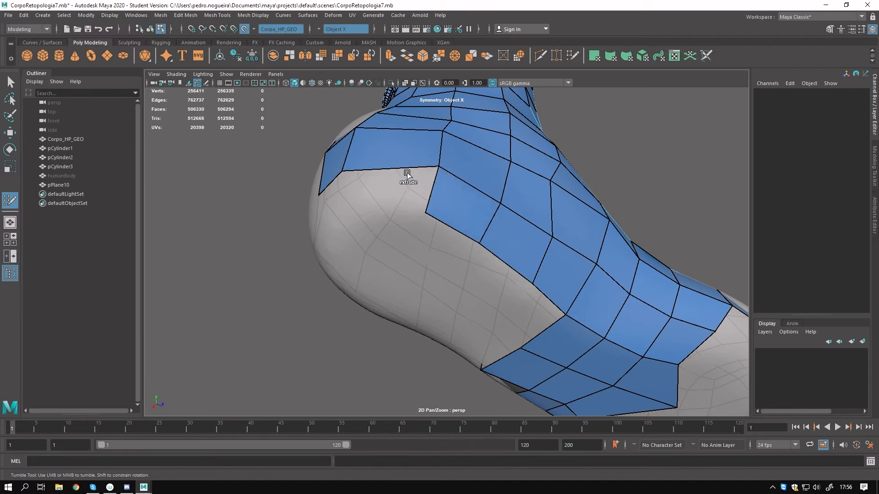
{"action": "left_click", "coordinate": [404, 186], "text": "shift"}
{"action": "left_click_drag", "start_coordinate": [403, 185], "coordinate": [510, 153], "text": "alt"}
{"action": "left_click", "coordinate": [423, 211], "text": "shift"}
{"action": "left_click_drag", "start_coordinate": [423, 212], "coordinate": [575, 238], "text": "alt"}
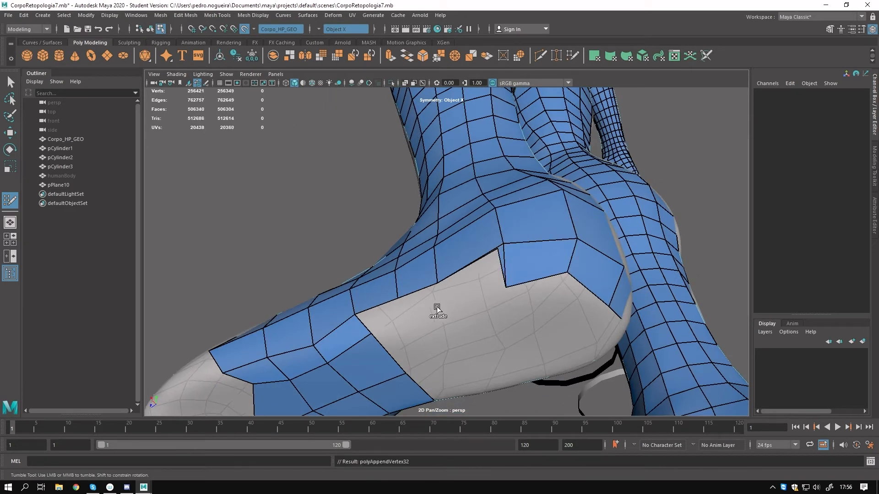
{"action": "mouse_move", "coordinate": [368, 317]}
{"action": "left_mouse_down", "text": "alt"}
{"action": "mouse_move", "coordinate": [477, 255]}
{"action": "mouse_move", "coordinate": [401, 300]}
{"action": "left_mouse_up", "text": "alt"}
{"action": "mouse_move", "coordinate": [466, 170]}
{"action": "left_mouse_down", "text": "alt"}
{"action": "mouse_move", "coordinate": [420, 180]}
{"action": "mouse_move", "coordinate": [422, 255]}
{"action": "mouse_move", "coordinate": [455, 248]}
{"action": "mouse_move", "coordinate": [350, 240]}
{"action": "mouse_move", "coordinate": [550, 307]}
{"action": "mouse_move", "coordinate": [510, 272]}
{"action": "mouse_move", "coordinate": [523, 234]}
{"action": "mouse_move", "coordinate": [398, 202]}
{"action": "left_mouse_up", "text": "alt"}
Restart Quad Draw and bridge the sole with rows of quads, closing the opening under the heel.
{"action": "key", "text": "q"}
{"action": "left_click", "coordinate": [572, 55]}
{"action": "mouse_move", "coordinate": [509, 275]}
{"action": "left_mouse_down", "text": "alt"}
{"action": "mouse_move", "coordinate": [549, 188]}
{"action": "mouse_move", "coordinate": [513, 257]}
{"action": "left_mouse_up", "text": "alt"}
{"action": "key", "text": "q"}
{"action": "left_click", "coordinate": [569, 56]}
{"action": "mouse_move", "coordinate": [469, 277]}
{"action": "left_mouse_down", "text": "alt"}
{"action": "mouse_move", "coordinate": [461, 346]}
{"action": "mouse_move", "coordinate": [451, 281]}
{"action": "mouse_move", "coordinate": [365, 276]}
{"action": "mouse_move", "coordinate": [392, 255]}
{"action": "mouse_move", "coordinate": [429, 268]}
{"action": "left_mouse_up", "text": "alt"}
{"action": "key", "text": "F8"}
{"action": "key", "text": "F8"}
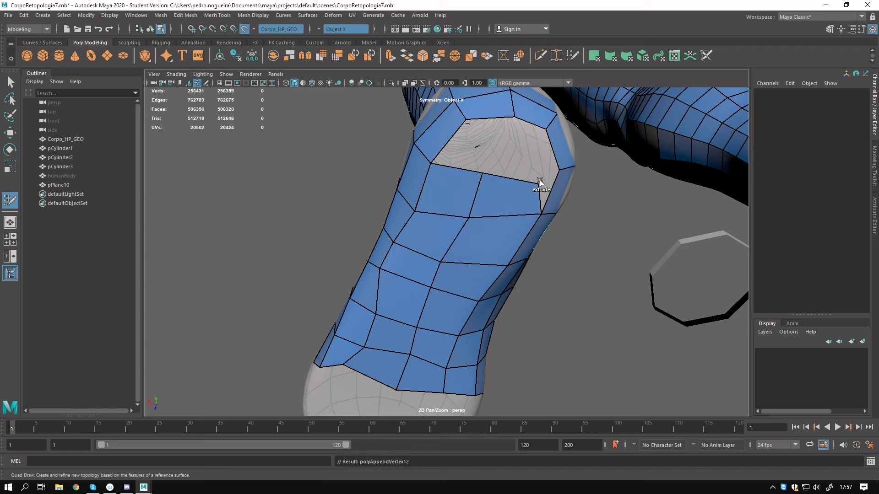
{"action": "left_click", "coordinate": [474, 143], "text": "shift"}
{"action": "left_click_drag", "start_coordinate": [514, 216], "coordinate": [473, 166], "text": "alt"}
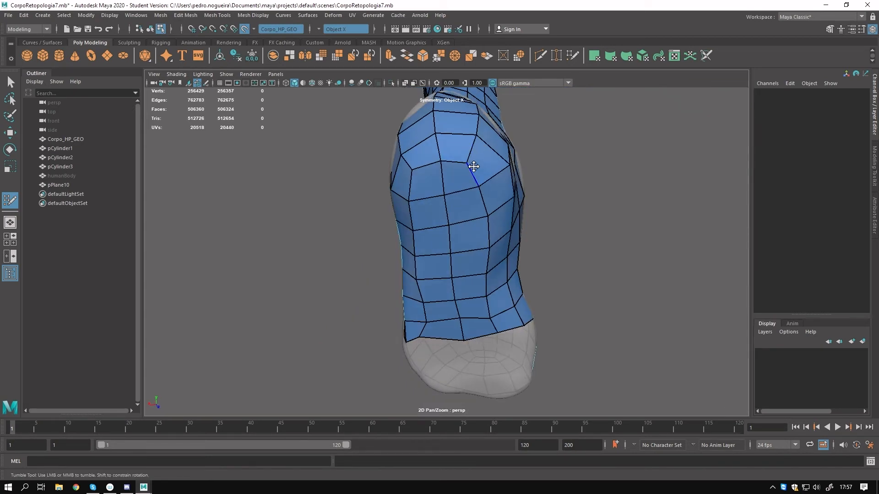
Extend quads along the lower side edges of the forefoot toward the toes.
{"action": "left_click_drag", "start_coordinate": [495, 251], "coordinate": [433, 266], "text": "alt"}
{"action": "middle_click_drag", "start_coordinate": [433, 266], "coordinate": [342, 284], "text": "alt"}
{"action": "left_click_drag", "start_coordinate": [595, 275], "coordinate": [372, 292], "text": "alt"}
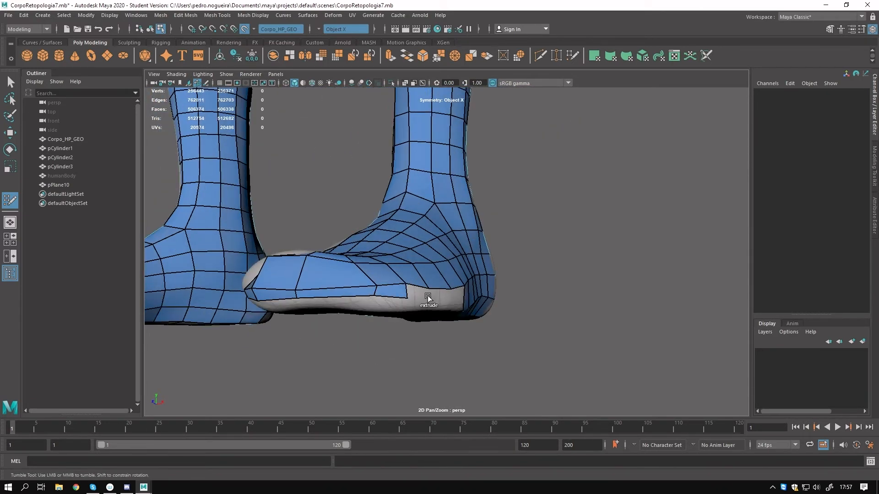
{"action": "left_click_drag", "start_coordinate": [449, 297], "coordinate": [421, 260], "text": "alt"}
{"action": "left_click", "coordinate": [419, 261], "text": "shift"}
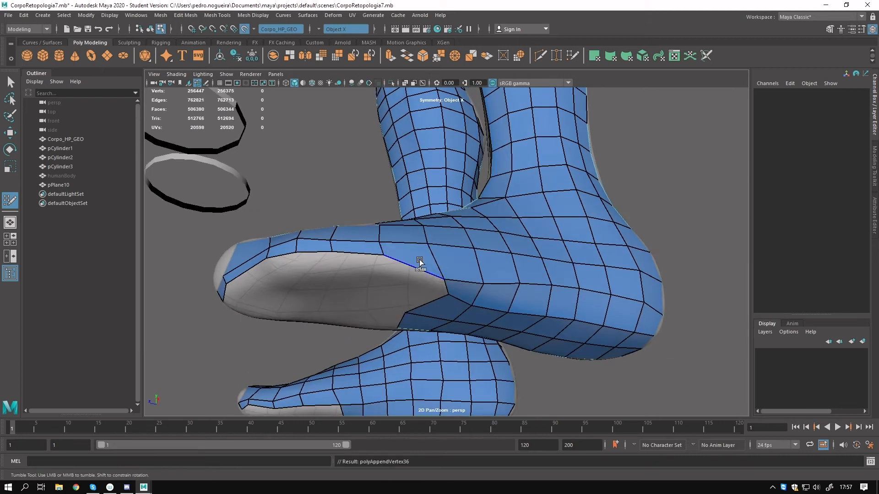
{"action": "left_click_drag", "start_coordinate": [311, 257], "coordinate": [357, 252], "text": "alt"}
{"action": "left_click_drag", "start_coordinate": [295, 261], "coordinate": [465, 256], "text": "alt"}
{"action": "left_click_drag", "start_coordinate": [443, 216], "coordinate": [518, 251]}
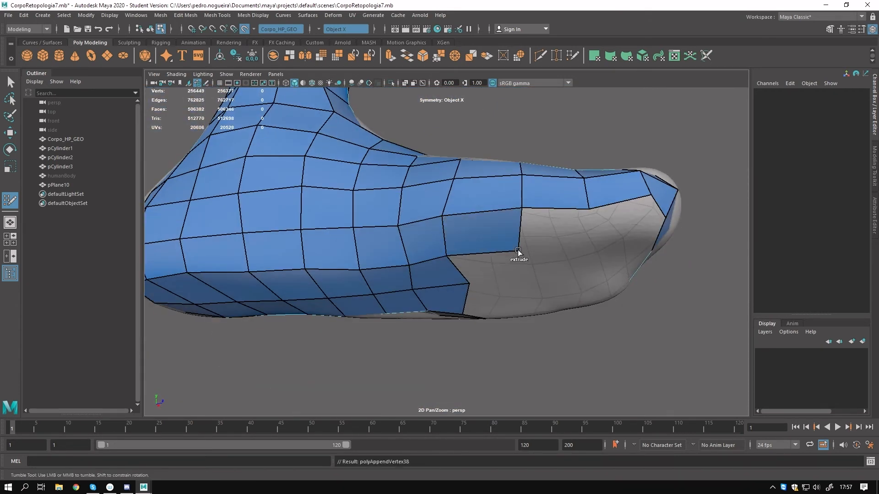
Wrap a row of quads around the underside of the forefoot and the toe tip.
{"action": "left_click_drag", "start_coordinate": [595, 241], "coordinate": [467, 277], "text": "alt"}
{"action": "left_click_drag", "start_coordinate": [497, 267], "coordinate": [449, 299]}
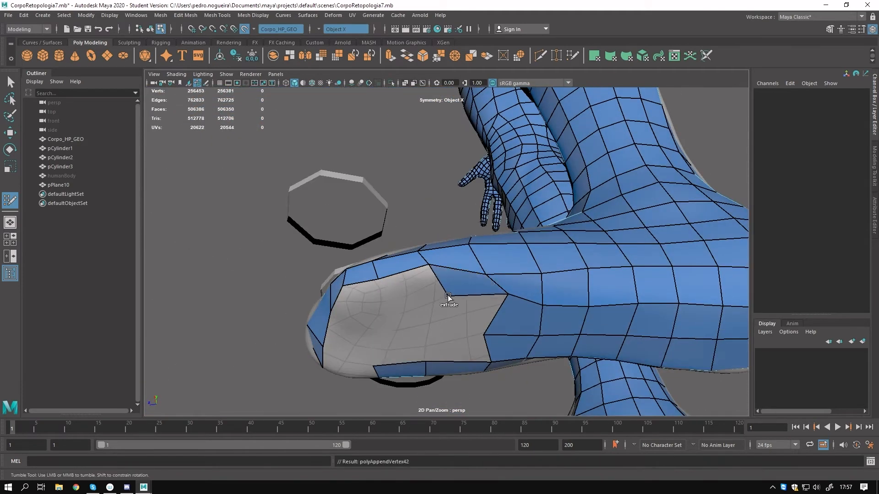
{"action": "left_click_drag", "start_coordinate": [541, 276], "coordinate": [417, 289], "text": "alt"}
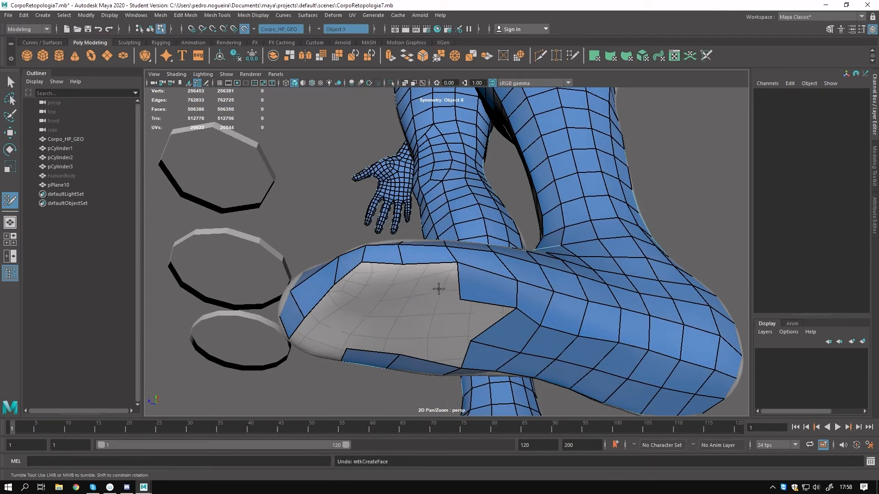
{"action": "key", "text": "F8"}
{"action": "key", "text": "F8"}
{"action": "left_click_drag", "start_coordinate": [402, 292], "coordinate": [397, 226], "text": "alt"}
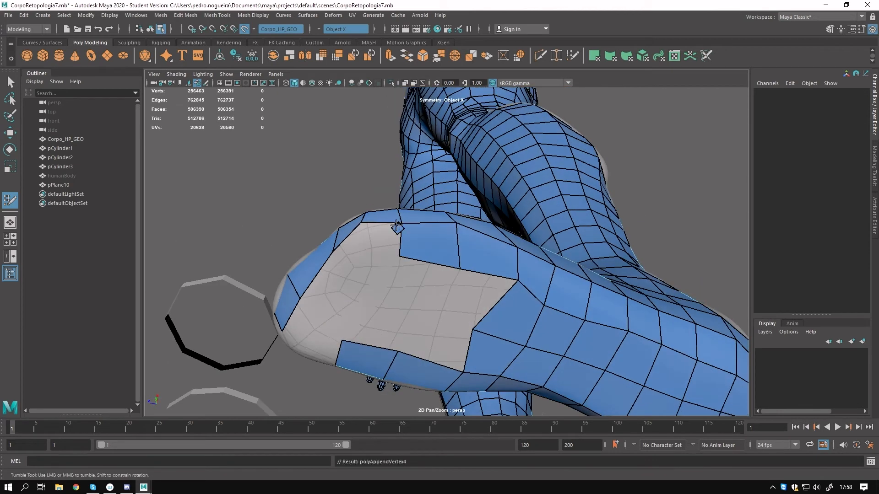
{"action": "left_click_drag", "start_coordinate": [346, 260], "coordinate": [367, 237], "text": "alt"}
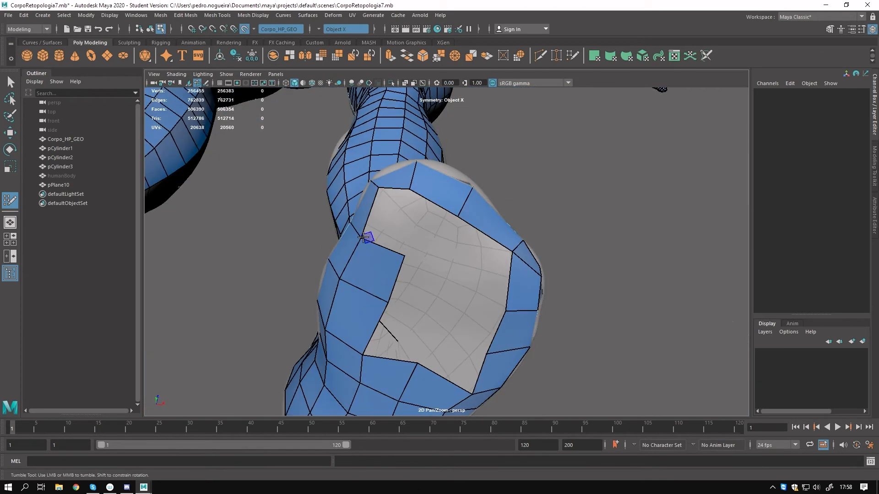
{"action": "left_click", "coordinate": [485, 264], "text": "shift"}
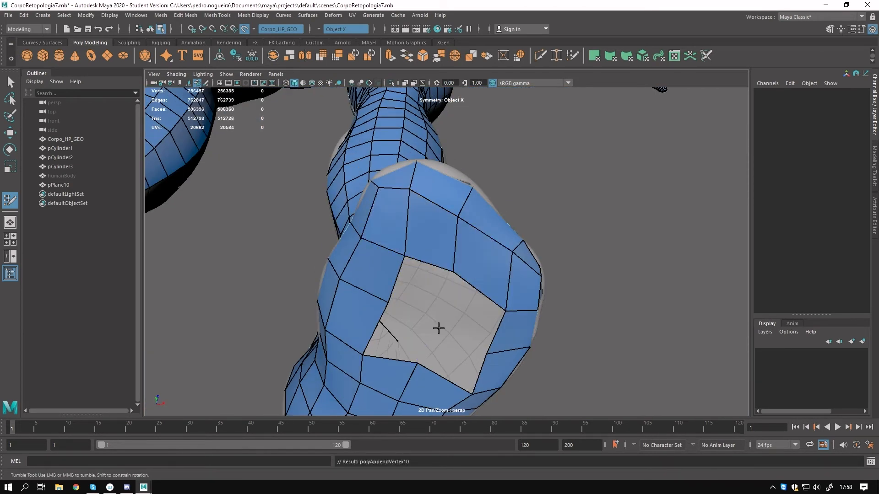
Fill the remaining hole under the toes with quads and relax them.
{"action": "left_click", "coordinate": [438, 326]}
{"action": "left_click", "coordinate": [422, 289], "text": "shift"}
{"action": "left_click", "coordinate": [404, 346], "text": "shift"}
{"action": "left_click", "coordinate": [452, 358], "text": "shift"}
{"action": "left_click", "coordinate": [468, 315], "text": "shift"}
{"action": "scroll", "coordinate": [422, 335], "scroll_direction": "down", "scroll_amount": 5}
{"action": "mouse_move", "coordinate": [415, 304]}
{"action": "left_mouse_down", "text": "shift"}
{"action": "mouse_move", "coordinate": [421, 334]}
{"action": "mouse_move", "coordinate": [418, 245]}
{"action": "mouse_move", "coordinate": [398, 228]}
{"action": "mouse_move", "coordinate": [426, 260]}
{"action": "left_mouse_up", "text": "shift"}
Insert two edge loops along the sides of the foot, from the heel around the toes.
{"action": "mouse_move", "coordinate": [466, 306]}
{"action": "left_mouse_down", "text": "alt"}
{"action": "mouse_move", "coordinate": [369, 309]}
{"action": "mouse_move", "coordinate": [495, 287]}
{"action": "left_mouse_up", "text": "alt"}
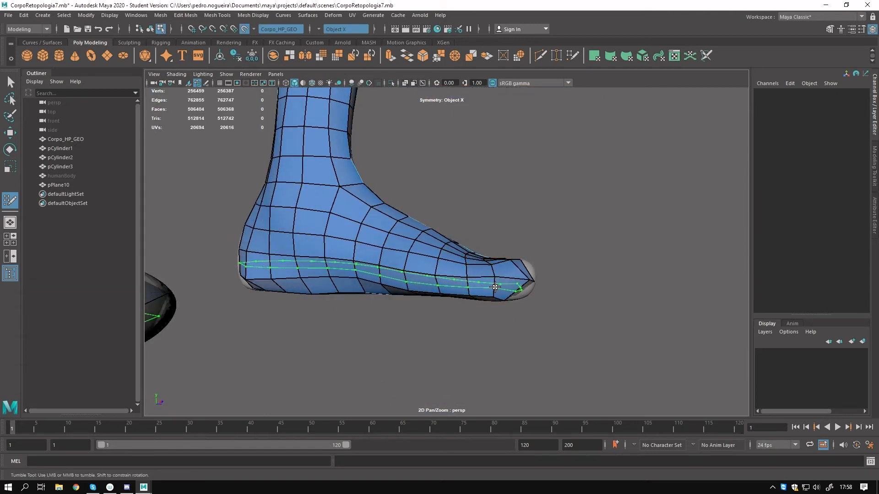
{"action": "left_click", "coordinate": [497, 272], "text": "ctrl"}
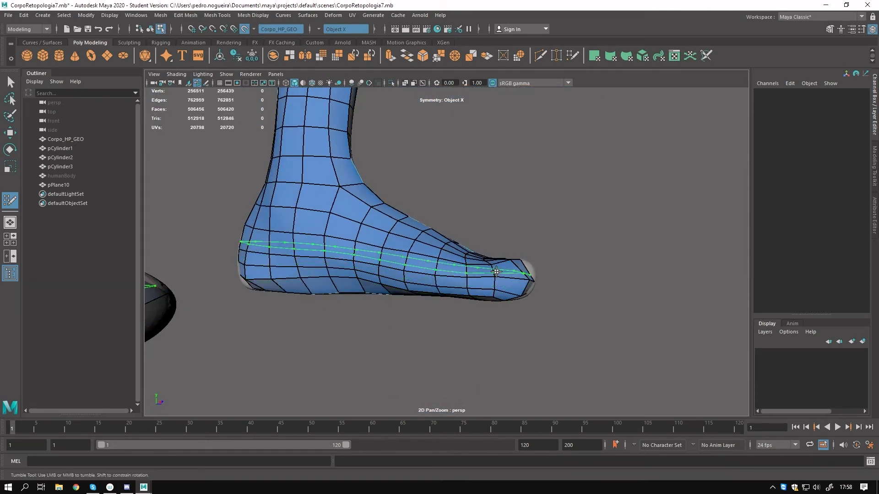
{"action": "mouse_move", "coordinate": [526, 293]}
{"action": "left_mouse_down", "text": "alt"}
{"action": "mouse_move", "coordinate": [437, 315]}
{"action": "mouse_move", "coordinate": [440, 285]}
{"action": "left_mouse_up", "text": "alt"}
{"action": "left_click_drag", "start_coordinate": [503, 251], "coordinate": [464, 250], "text": "alt"}
{"action": "left_click_drag", "start_coordinate": [398, 227], "coordinate": [372, 312], "text": "alt"}
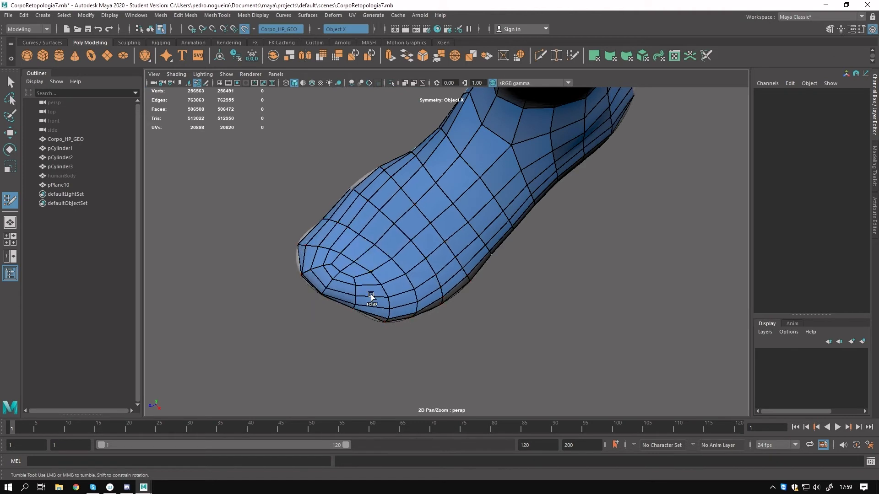
Inspect the topology of the feet and legs from several sides and review the whole figure.
{"action": "mouse_move", "coordinate": [312, 282]}
{"action": "left_mouse_down", "text": "alt"}
{"action": "mouse_move", "coordinate": [403, 314]}
{"action": "mouse_move", "coordinate": [408, 227]}
{"action": "mouse_move", "coordinate": [434, 255]}
{"action": "left_mouse_up", "text": "alt"}
{"action": "left_click_drag", "start_coordinate": [552, 301], "coordinate": [534, 322], "text": "alt"}
{"action": "right_click_drag", "start_coordinate": [533, 323], "coordinate": [461, 192], "text": "alt"}
{"action": "left_click_drag", "start_coordinate": [461, 192], "coordinate": [348, 247], "text": "alt"}
{"action": "right_click_drag", "start_coordinate": [348, 247], "coordinate": [524, 271], "text": "alt"}
{"action": "left_click_drag", "start_coordinate": [594, 196], "coordinate": [328, 270], "text": "alt"}
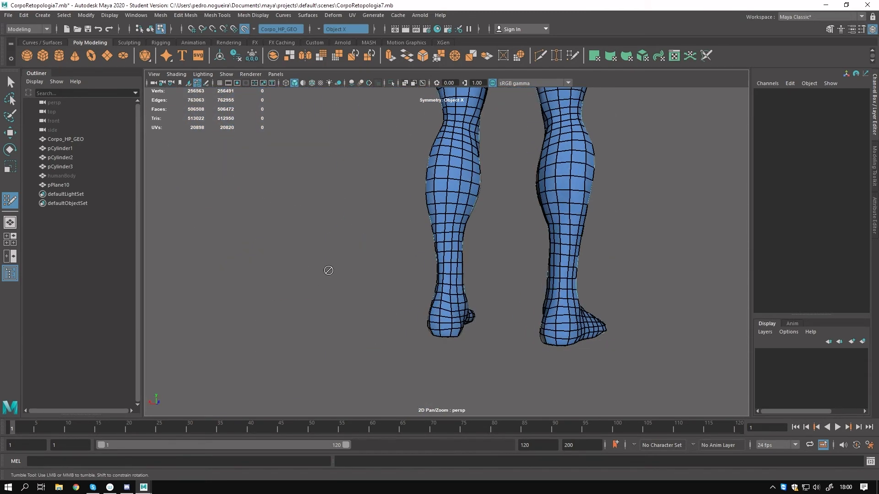
{"action": "left_click_drag", "start_coordinate": [460, 299], "coordinate": [540, 288], "text": "alt"}
{"action": "right_click_drag", "start_coordinate": [540, 288], "coordinate": [528, 402], "text": "alt"}
{"action": "left_click_drag", "start_coordinate": [258, 300], "coordinate": [531, 298], "text": "alt"}
{"action": "left_click_drag", "start_coordinate": [449, 238], "coordinate": [481, 231], "text": "alt"}
{"action": "right_click_drag", "start_coordinate": [481, 231], "coordinate": [482, 215], "text": "alt"}
{"action": "left_click_drag", "start_coordinate": [439, 299], "coordinate": [376, 224], "text": "alt"}
{"action": "left_click_drag", "start_coordinate": [410, 257], "coordinate": [402, 320], "text": "alt"}
{"action": "right_click_drag", "start_coordinate": [403, 320], "coordinate": [375, 277], "text": "alt"}
{"action": "middle_click_drag", "start_coordinate": [375, 278], "coordinate": [421, 367], "text": "alt"}
{"action": "left_click_drag", "start_coordinate": [421, 366], "coordinate": [402, 316], "text": "alt"}
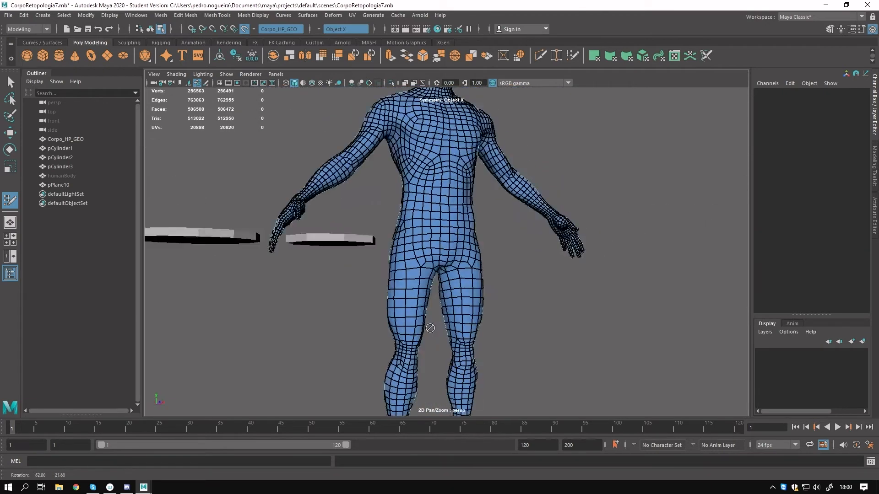
Inspect the edge flow over the chest, shoulders and upper back.
{"action": "middle_click_drag", "start_coordinate": [403, 316], "coordinate": [412, 389], "text": "alt"}
{"action": "right_click_drag", "start_coordinate": [413, 389], "coordinate": [643, 389], "text": "alt"}
{"action": "left_click_drag", "start_coordinate": [644, 388], "coordinate": [502, 279], "text": "alt"}
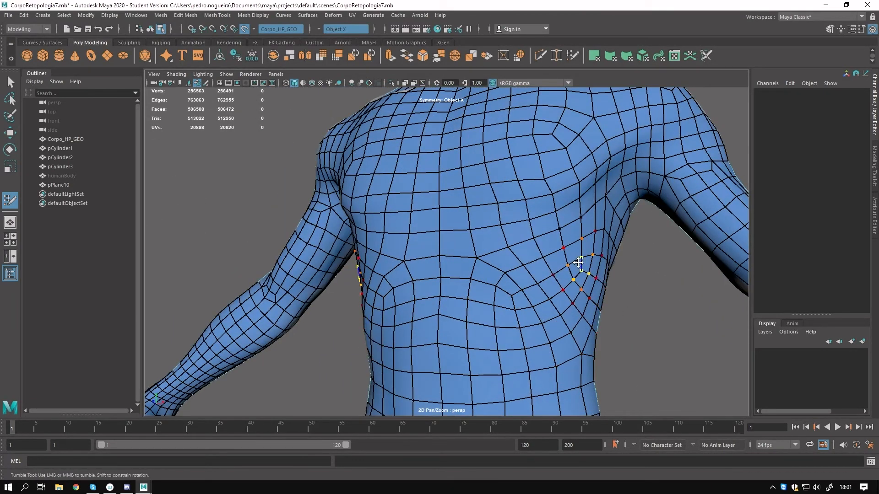
{"action": "middle_click_drag", "start_coordinate": [657, 252], "coordinate": [585, 209], "text": "alt"}
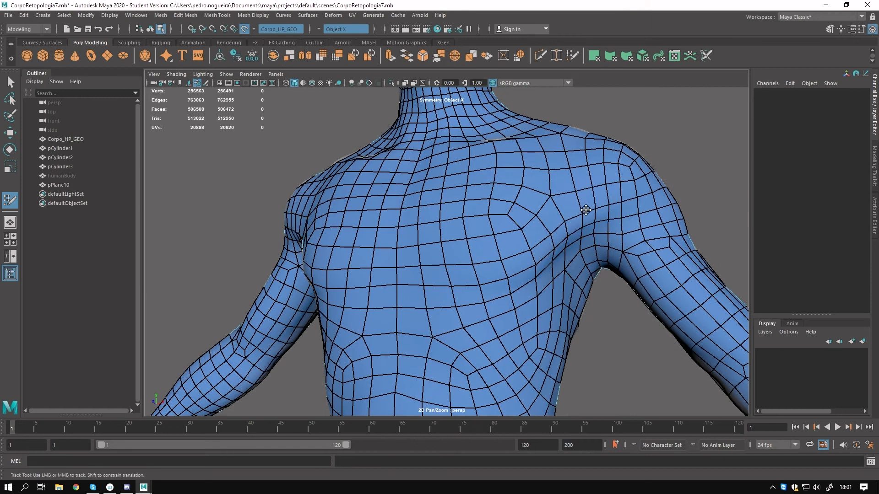
{"action": "left_click_drag", "start_coordinate": [637, 213], "coordinate": [551, 260], "text": "alt"}
{"action": "left_click_drag", "start_coordinate": [692, 295], "coordinate": [534, 263], "text": "alt"}
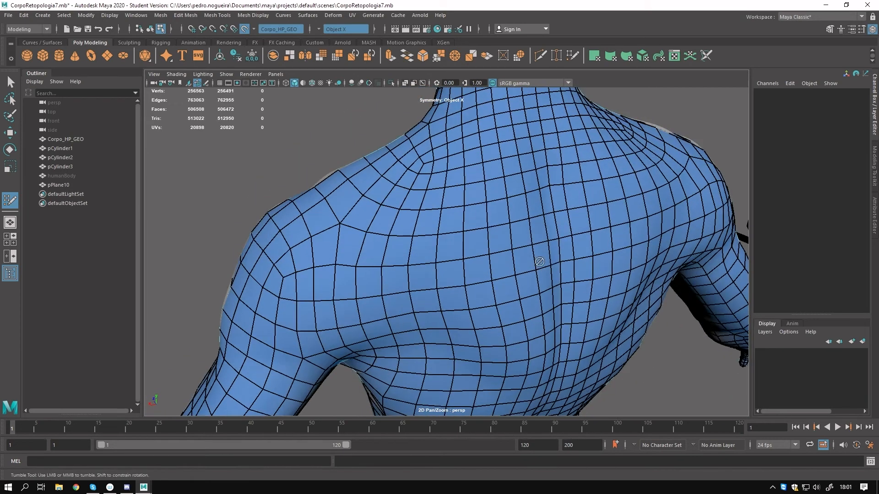
{"action": "right_click_drag", "start_coordinate": [625, 158], "coordinate": [287, 151], "text": "alt"}
{"action": "left_click_drag", "start_coordinate": [288, 151], "coordinate": [407, 192], "text": "alt"}
{"action": "mouse_move", "coordinate": [678, 398]}
{"action": "middle_mouse_down", "text": "alt"}
{"action": "mouse_move", "coordinate": [608, 198]}
{"action": "mouse_move", "coordinate": [603, 119]}
{"action": "middle_mouse_up", "text": "alt"}
{"action": "left_click_drag", "start_coordinate": [549, 183], "coordinate": [526, 186], "text": "alt"}
Inspect the edge flow across the buttocks, lower back and backs of the thighs.
{"action": "left_click_drag", "start_coordinate": [291, 229], "coordinate": [368, 241], "text": "alt"}
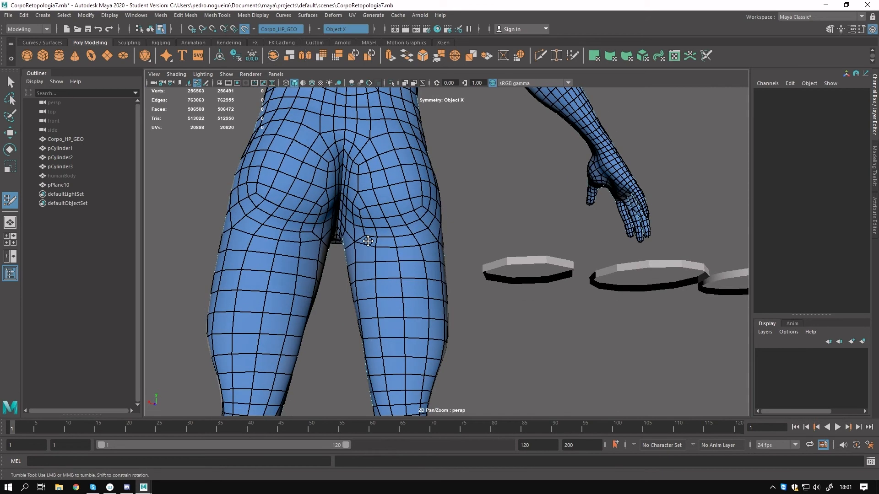
{"action": "middle_click_drag", "start_coordinate": [446, 389], "coordinate": [406, 257], "text": "alt"}
{"action": "left_click_drag", "start_coordinate": [406, 256], "coordinate": [403, 220], "text": "alt"}
{"action": "middle_click_drag", "start_coordinate": [403, 220], "coordinate": [398, 241], "text": "alt"}
{"action": "left_click_drag", "start_coordinate": [399, 241], "coordinate": [467, 255], "text": "alt"}
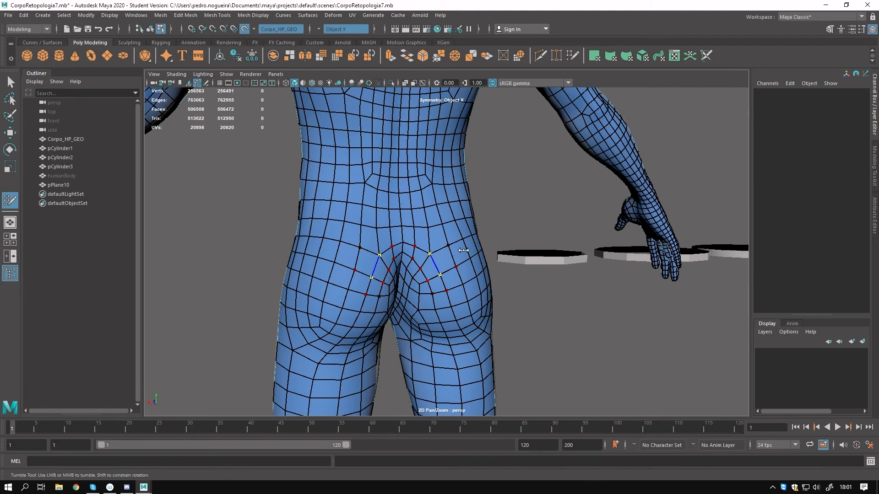
{"action": "left_click_drag", "start_coordinate": [426, 206], "coordinate": [446, 208], "text": "alt"}
{"action": "mouse_move", "coordinate": [396, 133]}
{"action": "middle_mouse_down", "text": "alt"}
{"action": "mouse_move", "coordinate": [385, 268]}
{"action": "mouse_move", "coordinate": [390, 119]}
{"action": "middle_mouse_up", "text": "alt"}
{"action": "left_click_drag", "start_coordinate": [295, 241], "coordinate": [517, 193], "text": "alt"}
{"action": "right_click_drag", "start_coordinate": [520, 167], "coordinate": [443, 192], "text": "alt"}
{"action": "left_click_drag", "start_coordinate": [443, 192], "coordinate": [595, 174], "text": "alt"}
{"action": "middle_click_drag", "start_coordinate": [595, 174], "coordinate": [603, 457], "text": "alt"}
Inspect the topology of the neck, arm, palm and fingers.
{"action": "right_click_drag", "start_coordinate": [572, 275], "coordinate": [677, 238], "text": "alt"}
{"action": "left_click_drag", "start_coordinate": [595, 247], "coordinate": [641, 233], "text": "alt"}
{"action": "right_click_drag", "start_coordinate": [640, 234], "coordinate": [327, 274], "text": "alt"}
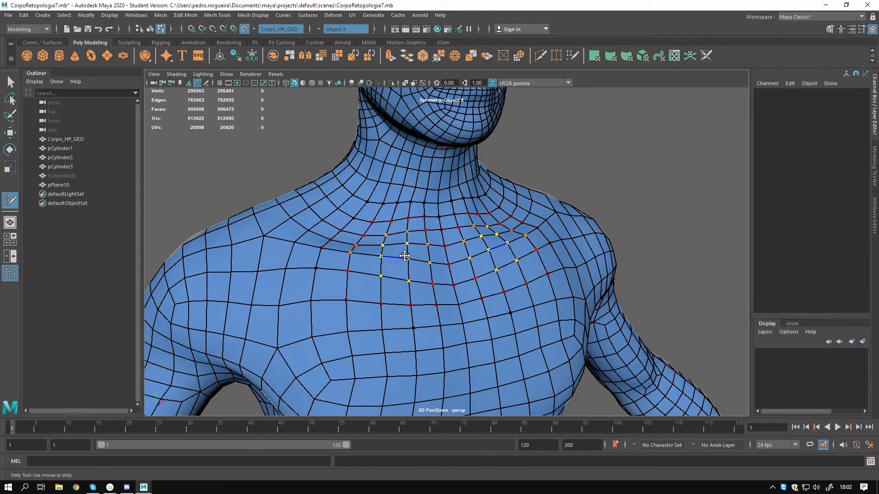
{"action": "middle_click_drag", "start_coordinate": [627, 339], "coordinate": [606, 196], "text": "alt"}
{"action": "right_click_drag", "start_coordinate": [606, 196], "coordinate": [634, 270], "text": "alt"}
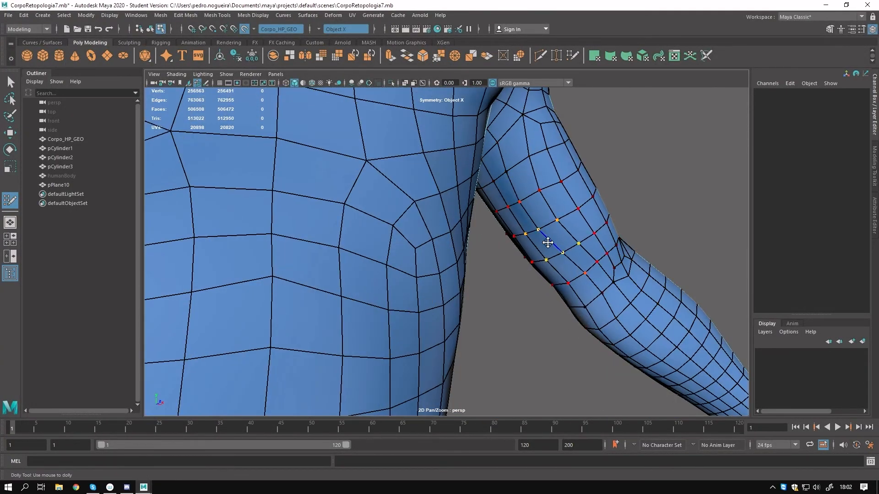
{"action": "right_click_drag", "start_coordinate": [548, 243], "coordinate": [557, 333], "text": "alt"}
{"action": "left_click_drag", "start_coordinate": [557, 334], "coordinate": [459, 314], "text": "alt"}
{"action": "right_click_drag", "start_coordinate": [459, 314], "coordinate": [587, 249], "text": "alt"}
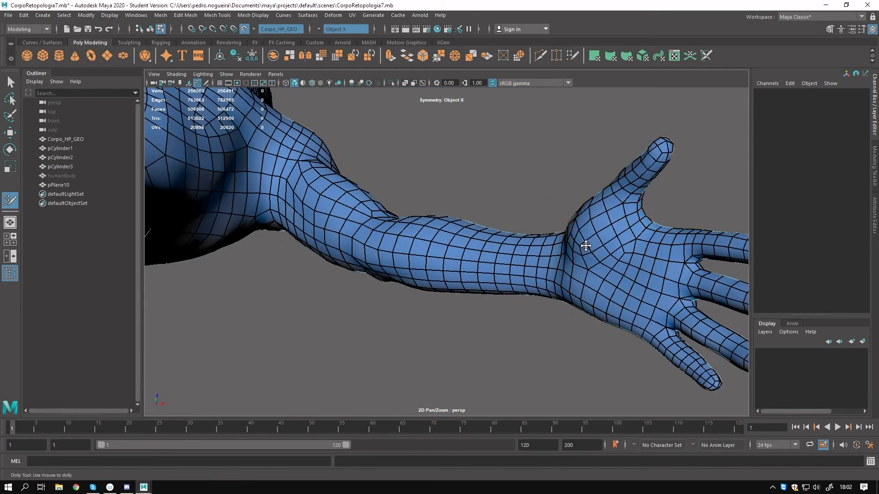
{"action": "middle_click_drag", "start_coordinate": [655, 214], "coordinate": [595, 224], "text": "alt"}
{"action": "left_click_drag", "start_coordinate": [595, 225], "coordinate": [478, 226], "text": "alt"}
{"action": "middle_click_drag", "start_coordinate": [479, 226], "coordinate": [485, 263], "text": "alt"}
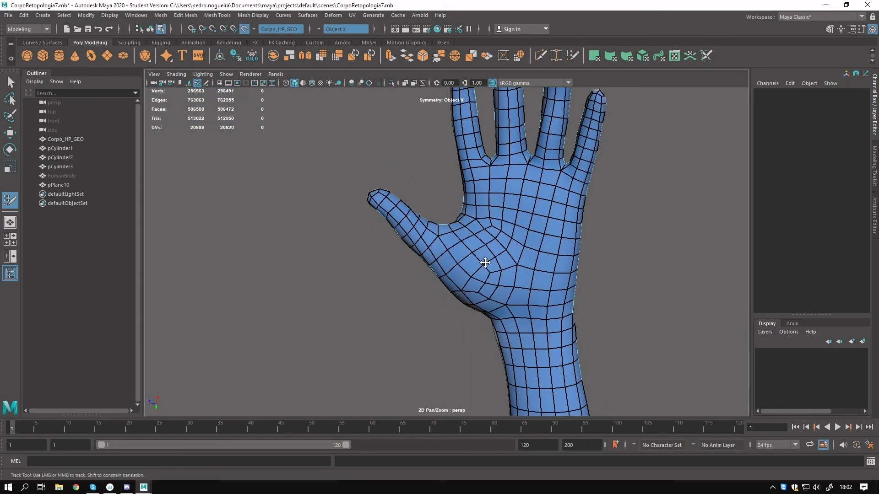
{"action": "left_click_drag", "start_coordinate": [468, 272], "coordinate": [518, 204], "text": "alt"}
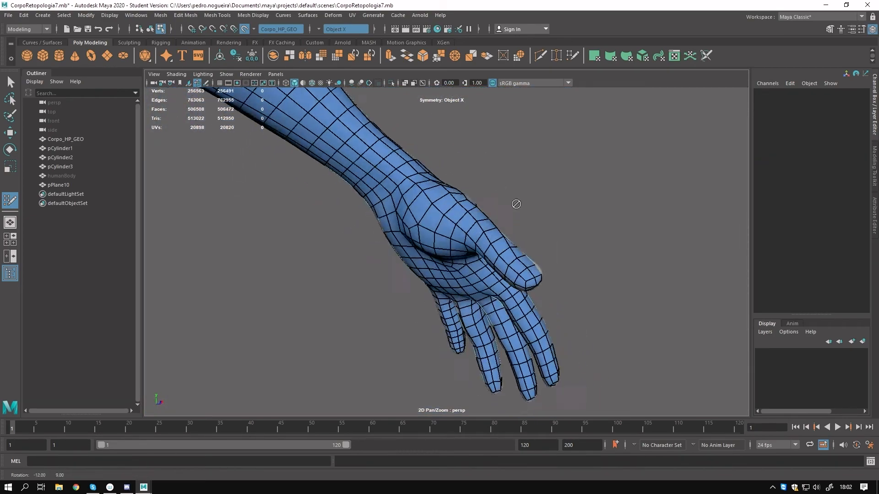
Inspect the thumb side of the hand, the hips and the front of the thighs.
{"action": "right_click_drag", "start_coordinate": [518, 204], "coordinate": [424, 175], "text": "alt"}
{"action": "left_click_drag", "start_coordinate": [424, 175], "coordinate": [529, 168], "text": "alt"}
{"action": "middle_click_drag", "start_coordinate": [528, 167], "coordinate": [543, 216], "text": "alt"}
{"action": "left_click_drag", "start_coordinate": [544, 216], "coordinate": [506, 261], "text": "alt"}
{"action": "right_click_drag", "start_coordinate": [506, 261], "coordinate": [451, 245], "text": "alt"}
{"action": "left_click_drag", "start_coordinate": [451, 245], "coordinate": [357, 252], "text": "alt"}
{"action": "right_click_drag", "start_coordinate": [357, 252], "coordinate": [408, 259], "text": "alt"}
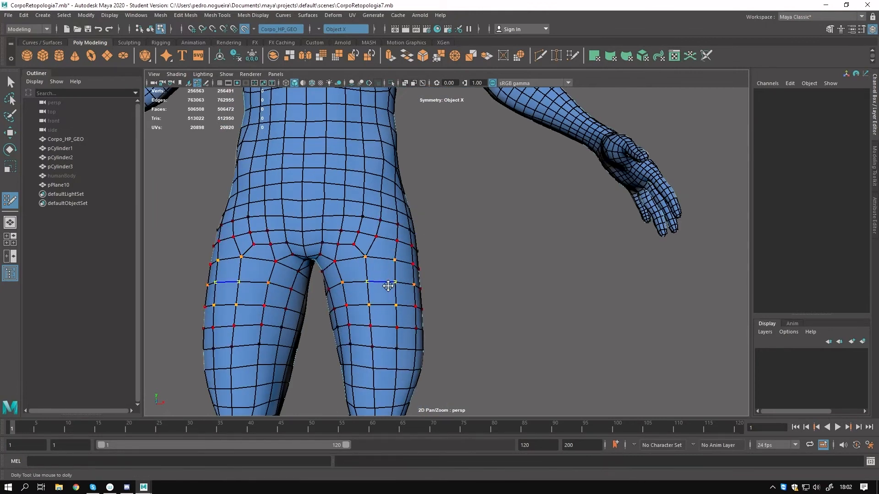
{"action": "mouse_move", "coordinate": [399, 357]}
{"action": "left_mouse_down", "text": "alt"}
{"action": "mouse_move", "coordinate": [408, 298]}
{"action": "mouse_move", "coordinate": [437, 282]}
{"action": "mouse_move", "coordinate": [524, 304]}
{"action": "left_mouse_up", "text": "alt"}
{"action": "left_click_drag", "start_coordinate": [552, 276], "coordinate": [629, 300], "text": "alt"}
{"action": "middle_click_drag", "start_coordinate": [630, 300], "coordinate": [635, 346], "text": "alt"}
Clear the construction history of the retopologized body mesh pPlane10 and rename it Corpo_LP_GEO.
{"action": "mouse_move", "coordinate": [449, 266]}
{"action": "left_mouse_down"}
{"action": "mouse_move", "coordinate": [431, 266]}
{"action": "mouse_move", "coordinate": [483, 283]}
{"action": "left_mouse_up"}
{"action": "mouse_move", "coordinate": [481, 372]}
{"action": "left_mouse_down", "text": "shift"}
{"action": "mouse_move", "coordinate": [472, 343]}
{"action": "mouse_move", "coordinate": [526, 255]}
{"action": "mouse_move", "coordinate": [667, 280]}
{"action": "mouse_move", "coordinate": [518, 263]}
{"action": "mouse_move", "coordinate": [410, 202]}
{"action": "mouse_move", "coordinate": [577, 220]}
{"action": "left_mouse_up", "text": "shift"}
{"action": "scroll", "coordinate": [411, 202], "scroll_direction": "down", "scroll_amount": 5}
{"action": "key", "text": "q"}
{"action": "right_click_drag", "start_coordinate": [451, 198], "coordinate": [465, 177]}
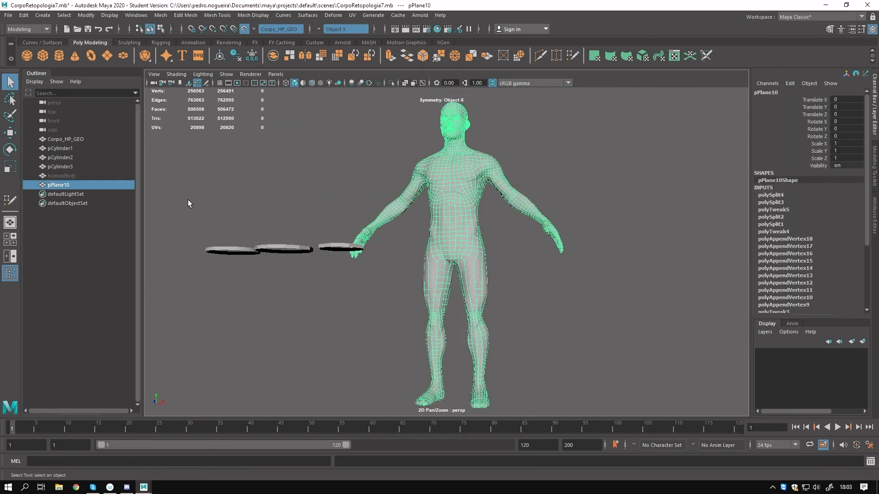
{"action": "double_click", "coordinate": [59, 185]}
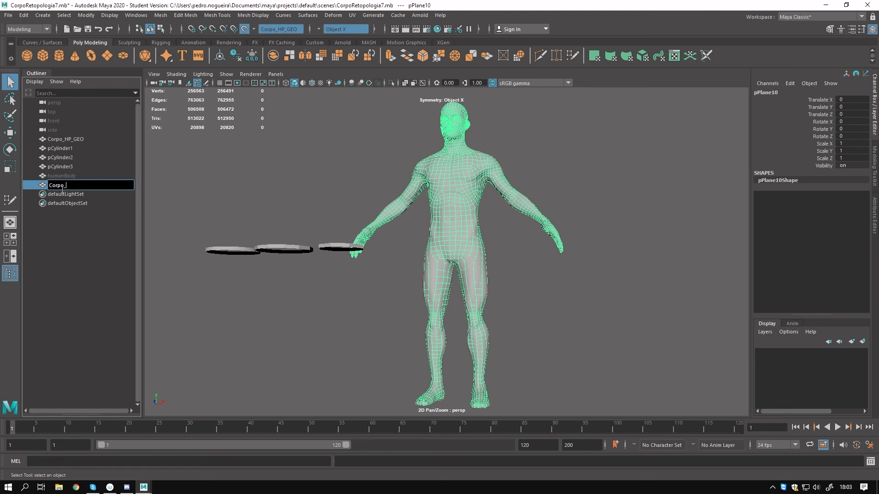
Unhide humanBody and group it with the three cylinders under the name Helpers_GRP.
{"action": "left_click", "coordinate": [68, 166]}
{"action": "left_click", "coordinate": [67, 149]}
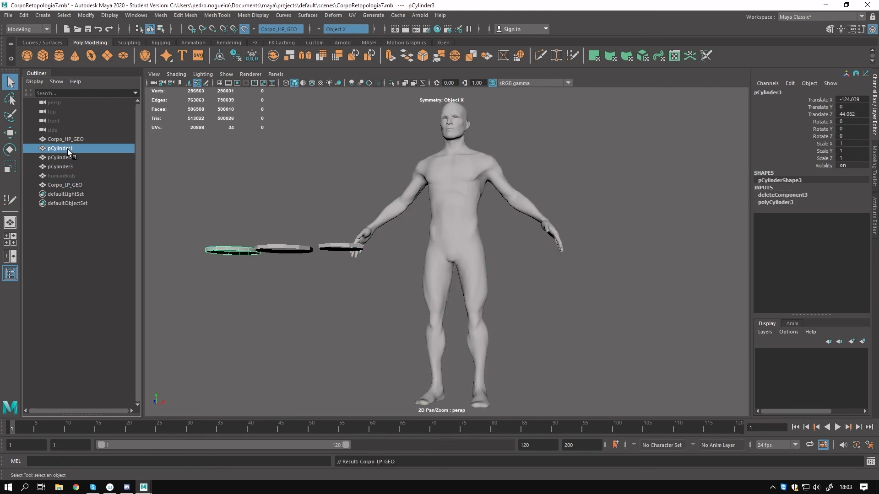
{"action": "left_click", "coordinate": [66, 158]}
{"action": "left_click", "coordinate": [64, 174]}
{"action": "key", "text": "h"}
{"action": "left_click_drag", "start_coordinate": [68, 148], "coordinate": [66, 174]}
{"action": "key", "text": "ctrl+g"}
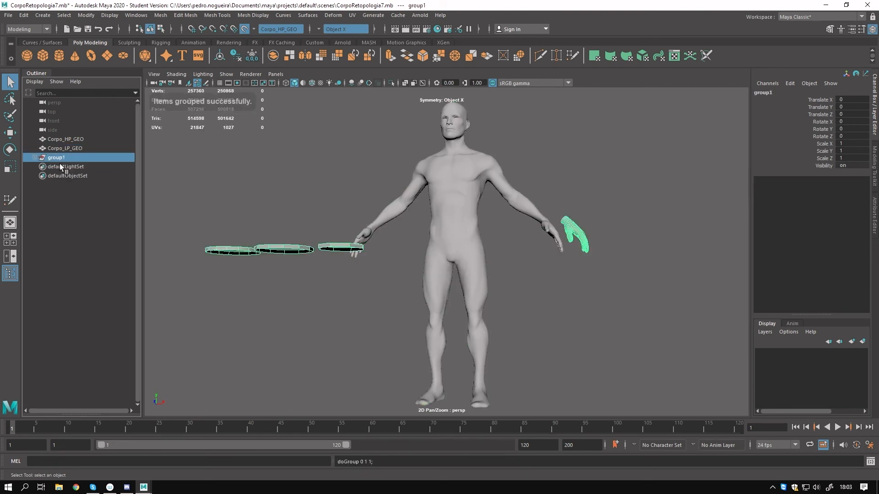
{"action": "type", "text": "Helpers_GRP"}
{"action": "key", "text": "Return"}
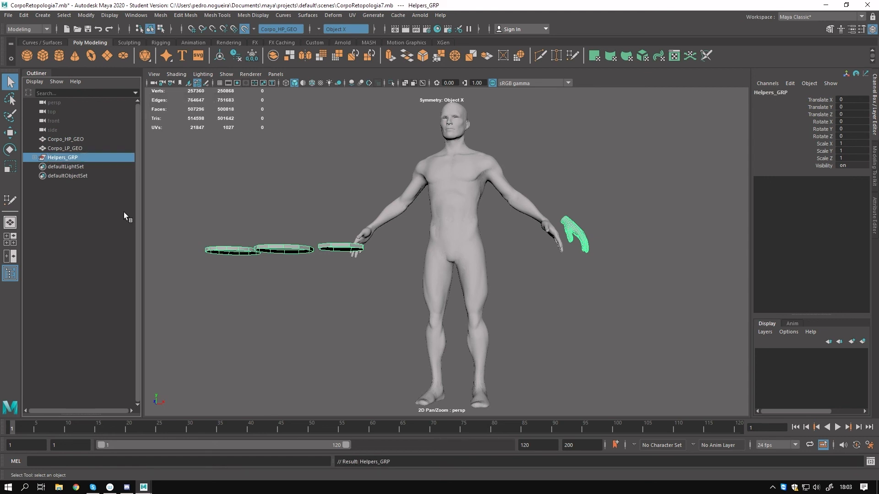
Hide Helpers_GRP and the high-poly body Corpo_HP_GEO.
{"action": "key", "text": "h"}
{"action": "left_click", "coordinate": [303, 202]}
{"action": "middle_click_drag", "start_coordinate": [402, 244], "coordinate": [397, 291], "text": "alt"}
{"action": "mouse_move", "coordinate": [398, 291]}
{"action": "left_mouse_down", "text": "alt"}
{"action": "mouse_move", "coordinate": [506, 287]}
{"action": "mouse_move", "coordinate": [390, 289]}
{"action": "left_mouse_up", "text": "alt"}
{"action": "left_click", "coordinate": [61, 140]}
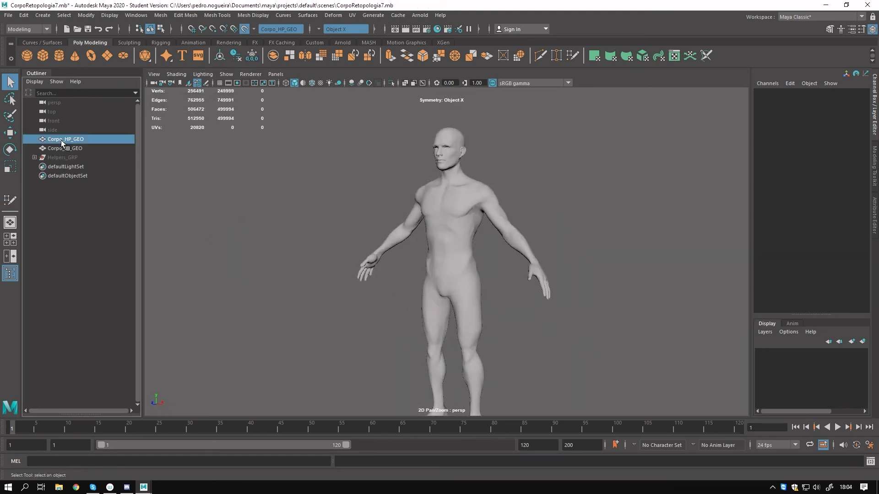
{"action": "key", "text": "h"}
Soften all edges of the low-poly body Corpo_LP_GEO.
{"action": "left_click", "coordinate": [61, 149]}
{"action": "left_click", "coordinate": [253, 15]}
{"action": "left_click", "coordinate": [262, 94]}
{"action": "left_click", "coordinate": [310, 202]}
Examine the softened shading and edge flow of the low-poly face up close.
{"action": "right_click_drag", "start_coordinate": [311, 204], "coordinate": [498, 183], "text": "alt"}
{"action": "middle_click_drag", "start_coordinate": [498, 183], "coordinate": [399, 394], "text": "alt"}
{"action": "right_click_drag", "start_coordinate": [320, 320], "coordinate": [417, 403], "text": "alt"}
{"action": "left_click_drag", "start_coordinate": [320, 312], "coordinate": [424, 303], "text": "alt"}
{"action": "left_click", "coordinate": [316, 293]}
{"action": "right_click_drag", "start_coordinate": [330, 302], "coordinate": [412, 357], "text": "alt"}
{"action": "middle_click_drag", "start_coordinate": [412, 357], "coordinate": [563, 318], "text": "alt"}
{"action": "right_click_drag", "start_coordinate": [563, 318], "coordinate": [593, 324], "text": "alt"}
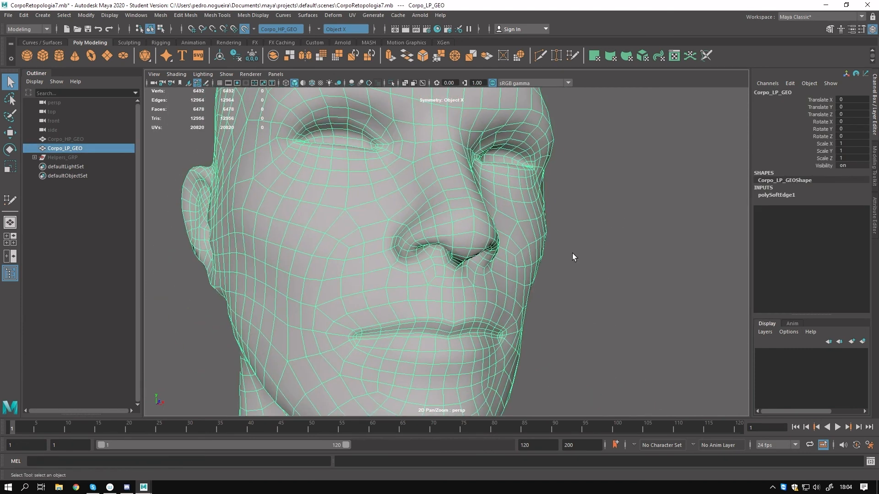
Examine the topology on the underside of the nose with Quad Draw, then return the low-poly body to object mode.
{"action": "right_click_drag", "start_coordinate": [447, 192], "coordinate": [405, 192]}
{"action": "left_click", "coordinate": [474, 255]}
{"action": "key", "text": "b"}
{"action": "left_click", "coordinate": [65, 139]}
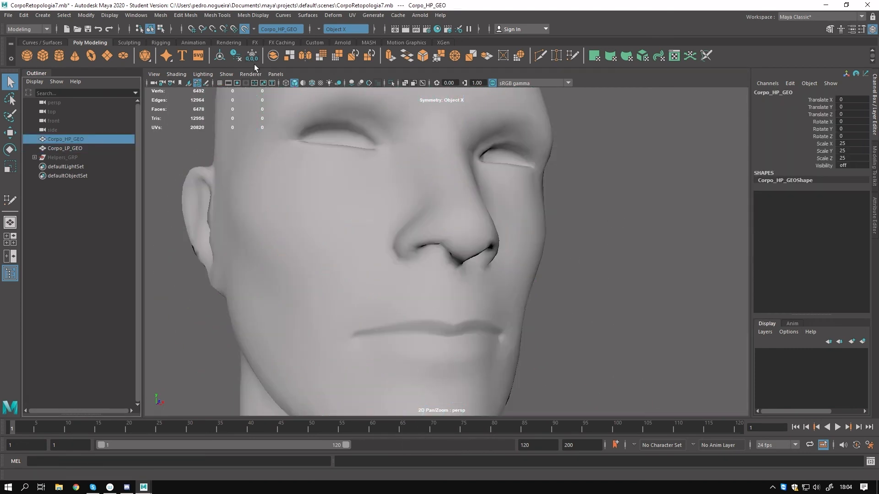
{"action": "key", "text": "y"}
{"action": "left_click_drag", "start_coordinate": [609, 229], "coordinate": [540, 230], "text": "alt"}
{"action": "left_click_drag", "start_coordinate": [579, 298], "coordinate": [590, 228], "text": "alt"}
{"action": "middle_click_drag", "start_coordinate": [577, 284], "coordinate": [679, 397], "text": "alt"}
{"action": "right_click_drag", "start_coordinate": [486, 302], "coordinate": [596, 340], "text": "alt"}
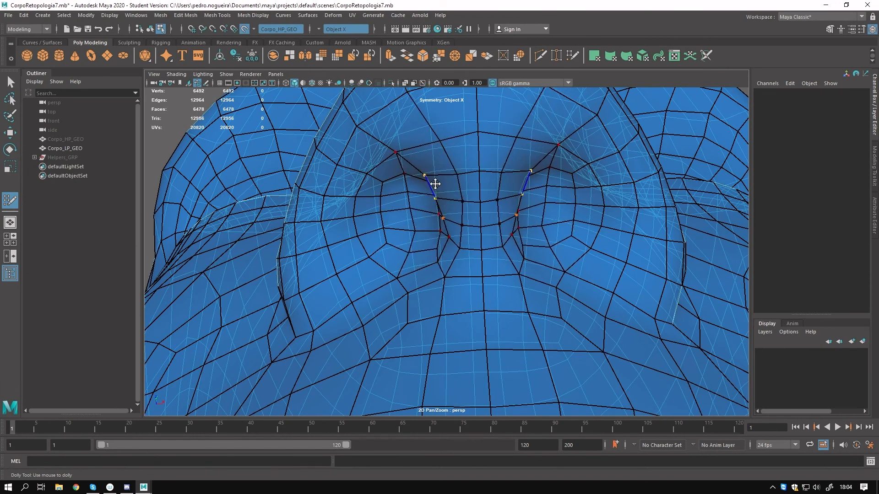
{"action": "left_click_drag", "start_coordinate": [434, 186], "coordinate": [458, 267], "text": "alt"}
{"action": "middle_click_drag", "start_coordinate": [458, 267], "coordinate": [498, 203], "text": "alt"}
{"action": "key", "text": "q"}
{"action": "right_click_drag", "start_coordinate": [455, 261], "coordinate": [394, 242], "text": "alt"}
{"action": "right_click_drag", "start_coordinate": [378, 231], "coordinate": [417, 221]}
{"action": "left_click", "coordinate": [326, 230]}
Inspect the smooth shading of the low-poly head, torso and limbs from several angles.
{"action": "mouse_move", "coordinate": [326, 231]}
{"action": "left_mouse_down", "text": "alt"}
{"action": "mouse_move", "coordinate": [442, 270]}
{"action": "mouse_move", "coordinate": [412, 288]}
{"action": "mouse_move", "coordinate": [385, 261]}
{"action": "left_mouse_up", "text": "alt"}
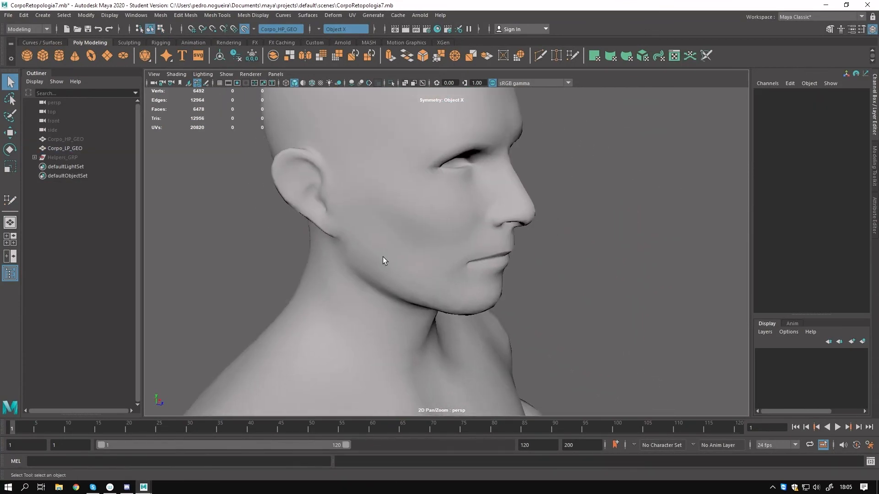
{"action": "right_click_drag", "start_coordinate": [384, 261], "coordinate": [416, 264], "text": "alt"}
{"action": "left_click_drag", "start_coordinate": [416, 266], "coordinate": [366, 250], "text": "alt"}
{"action": "left_click_drag", "start_coordinate": [450, 295], "coordinate": [389, 320], "text": "alt"}
{"action": "right_click_drag", "start_coordinate": [389, 321], "coordinate": [350, 324], "text": "alt"}
{"action": "middle_click_drag", "start_coordinate": [350, 323], "coordinate": [380, 197], "text": "alt"}
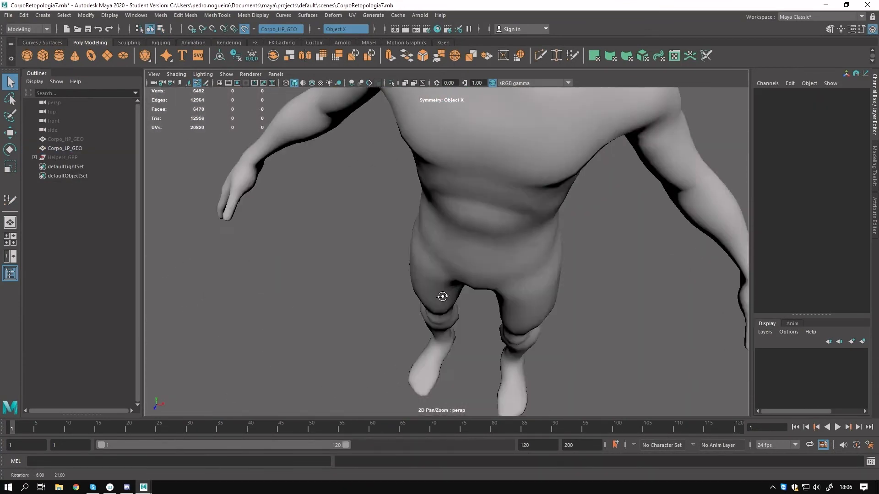
{"action": "left_click_drag", "start_coordinate": [441, 297], "coordinate": [549, 247], "text": "alt"}
{"action": "middle_click_drag", "start_coordinate": [563, 215], "coordinate": [605, 139], "text": "alt"}
{"action": "left_click_drag", "start_coordinate": [605, 140], "coordinate": [406, 204], "text": "alt"}
{"action": "left_click", "coordinate": [516, 271]}
{"action": "left_click", "coordinate": [450, 294]}
{"action": "right_click_drag", "start_coordinate": [406, 204], "coordinate": [348, 235], "text": "alt"}
{"action": "mouse_move", "coordinate": [347, 235]}
{"action": "left_mouse_down", "text": "alt"}
{"action": "mouse_move", "coordinate": [180, 210]}
{"action": "mouse_move", "coordinate": [356, 239]}
{"action": "left_mouse_up", "text": "alt"}
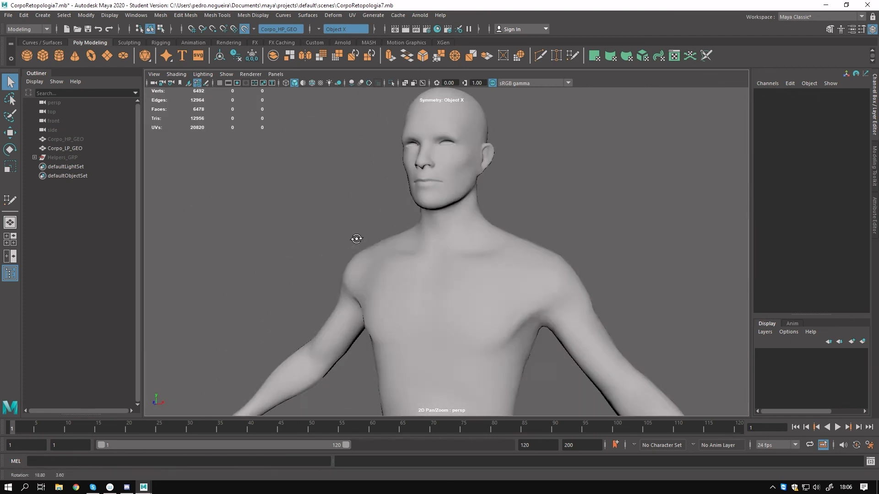
Harden all edges of the low-poly body and examine the faceted shading on the face and neck.
{"action": "right_click_drag", "start_coordinate": [356, 240], "coordinate": [413, 235], "text": "alt"}
{"action": "left_click", "coordinate": [412, 233]}
{"action": "left_click", "coordinate": [252, 16]}
{"action": "left_click", "coordinate": [277, 101]}
{"action": "left_click", "coordinate": [320, 192]}
{"action": "left_click_drag", "start_coordinate": [380, 252], "coordinate": [429, 236], "text": "alt"}
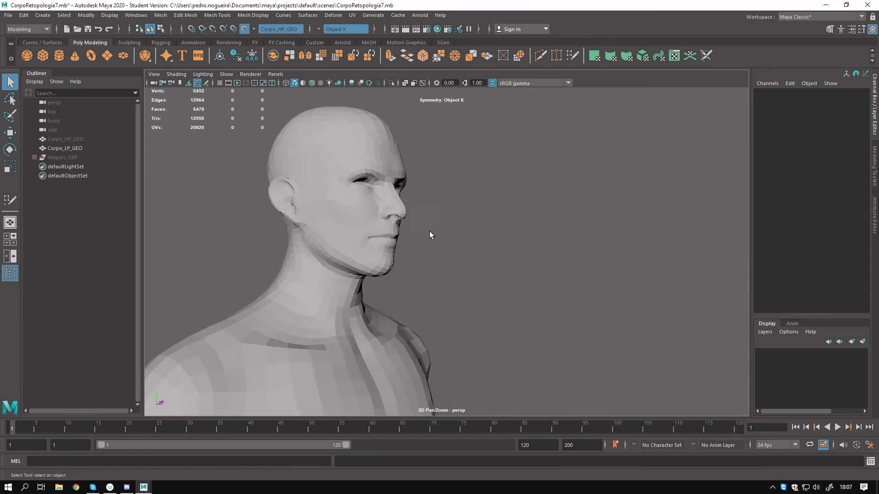
{"action": "right_click_drag", "start_coordinate": [430, 235], "coordinate": [514, 253], "text": "alt"}
{"action": "left_click_drag", "start_coordinate": [514, 253], "coordinate": [476, 261], "text": "alt"}
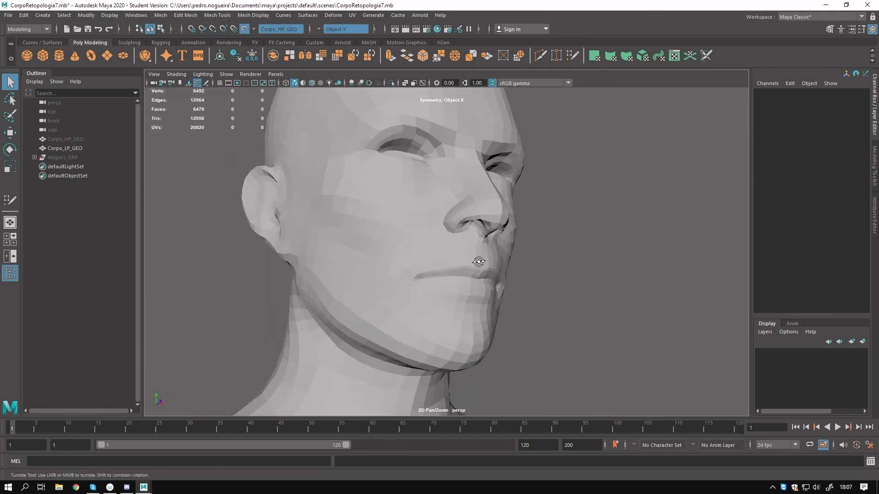
Soften the edges of the low-poly body again after the hard-edge comparison.
{"action": "left_click", "coordinate": [474, 257]}
{"action": "left_click", "coordinate": [252, 16]}
{"action": "left_click", "coordinate": [262, 96]}
{"action": "left_click", "coordinate": [551, 228]}
Turn off symmetry and release the live surface, with the whole body framed in view.
{"action": "right_click_drag", "start_coordinate": [561, 243], "coordinate": [389, 259], "text": "alt"}
{"action": "left_click_drag", "start_coordinate": [389, 259], "coordinate": [380, 239], "text": "alt"}
{"action": "left_click", "coordinate": [329, 34]}
{"action": "middle_click_drag", "start_coordinate": [589, 232], "coordinate": [578, 245], "text": "alt"}
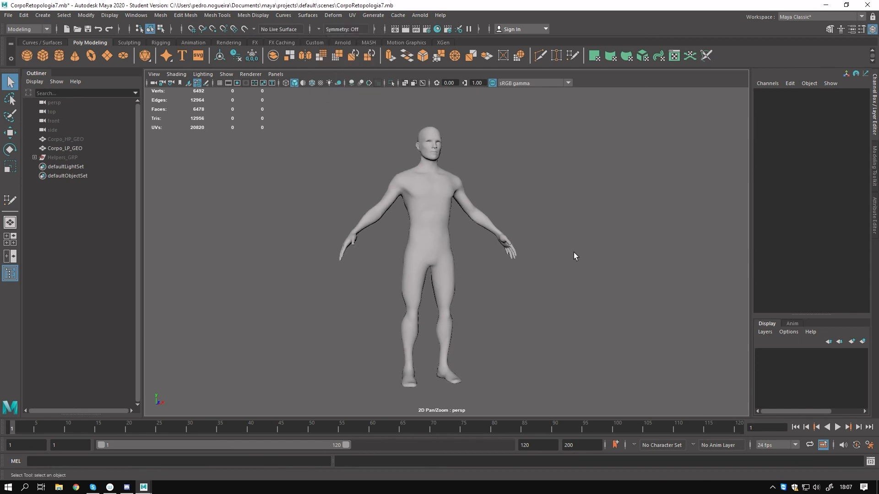